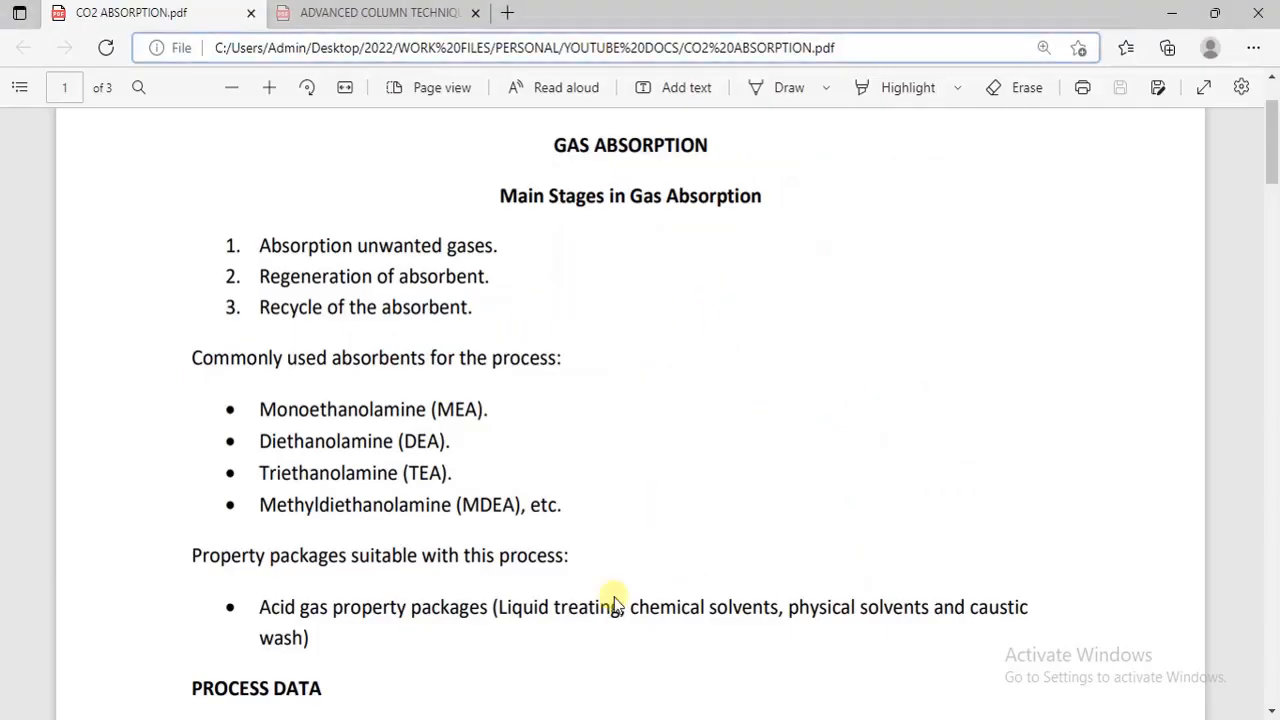
Review the gas absorption stages, absorbents, property packages and feed data in CO2 ABSORPTION.pdf
left_click_drag(1272, 170, 1272, 200)
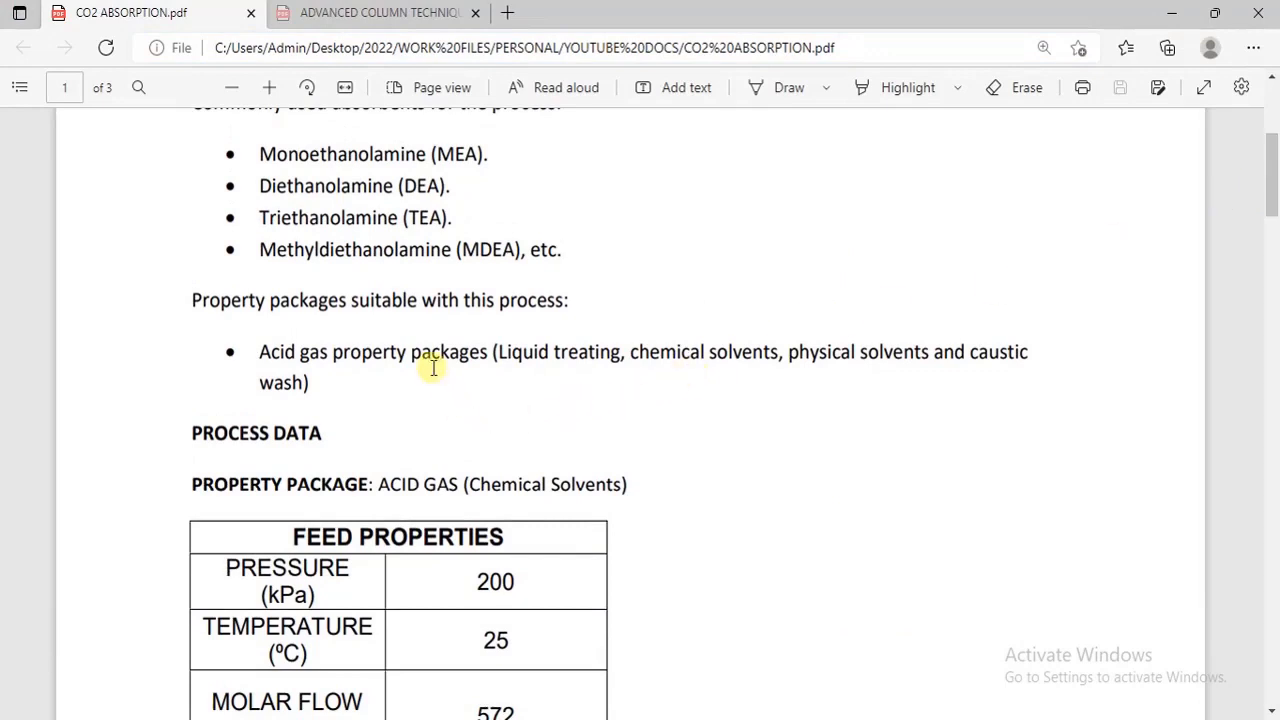
left_click_drag(1275, 163, 1273, 155)
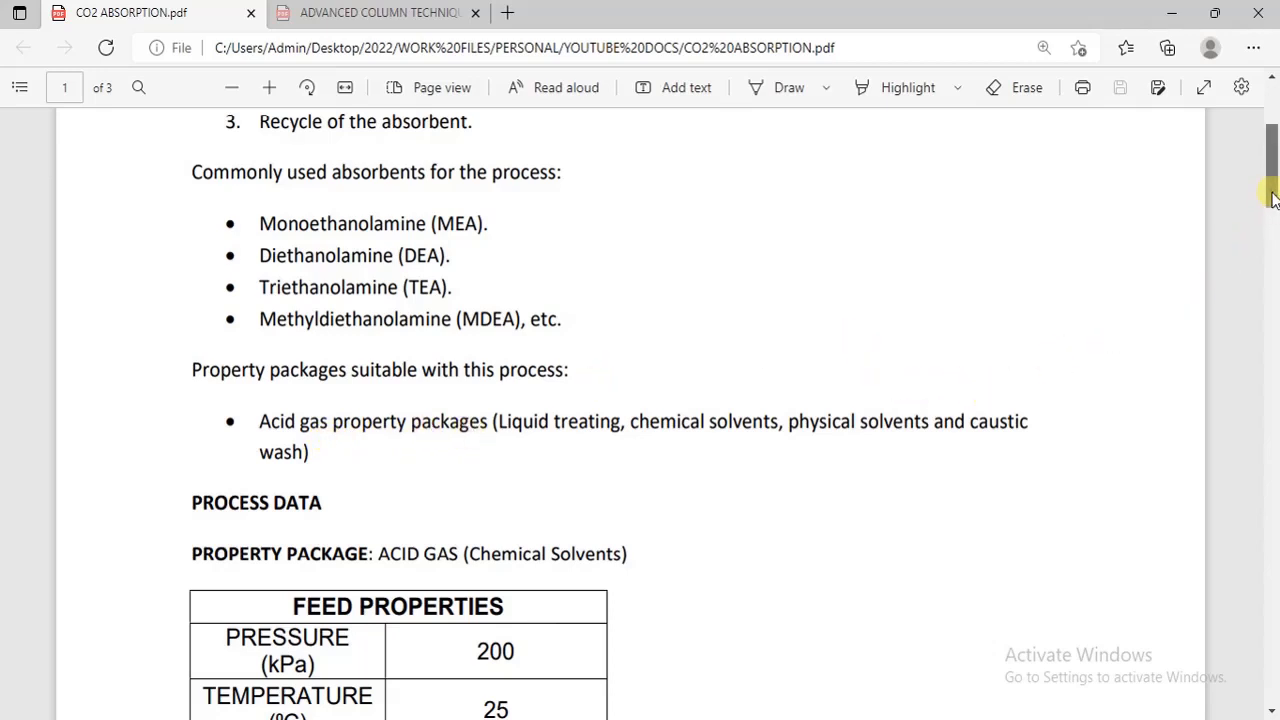
left_click_drag(1271, 192, 1274, 274)
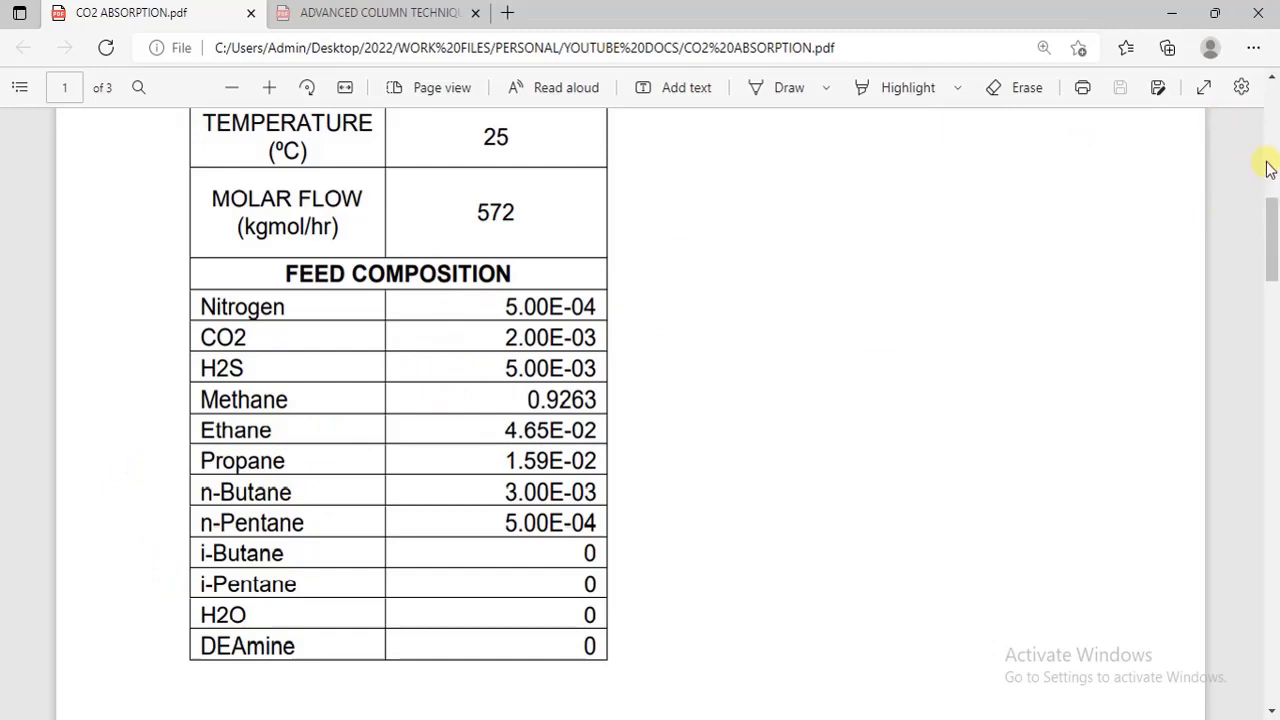
left_click_drag(1268, 222, 1275, 315)
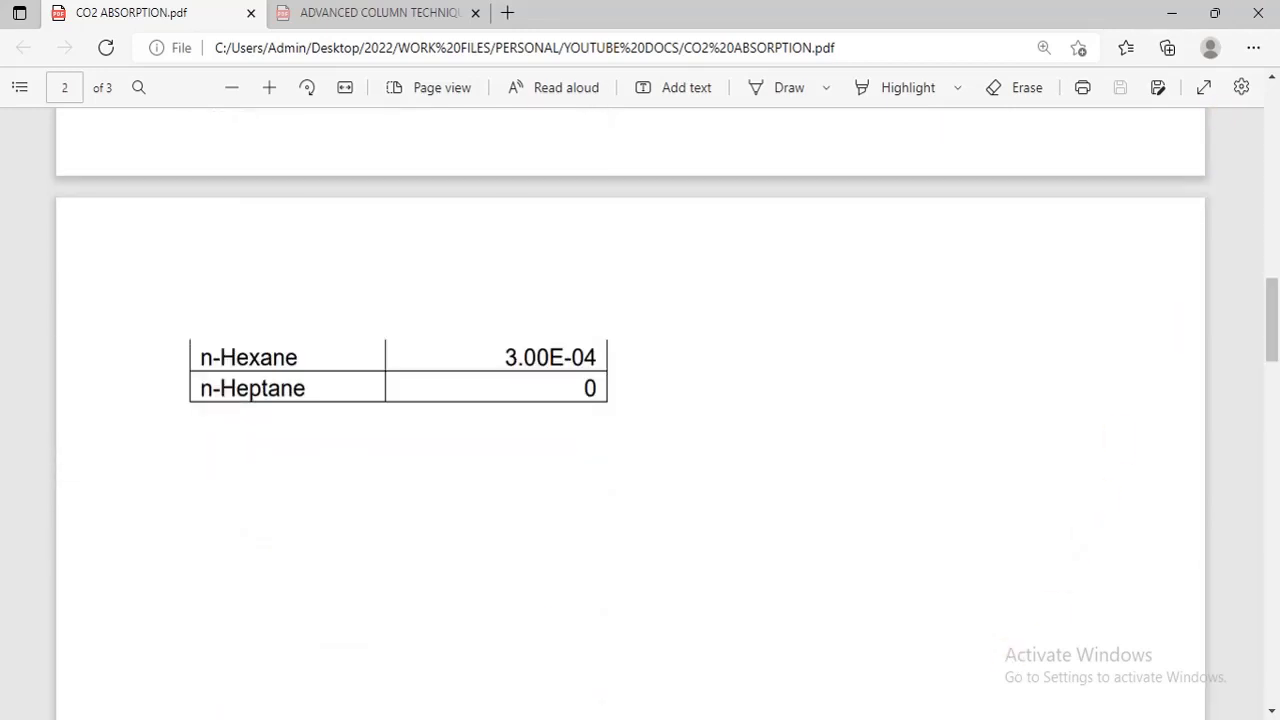
Switch to Aspen HYSYS, create a component list and, following the PDF's feed composition, add Nitrogen by searching for N2
left_click(912, 670)
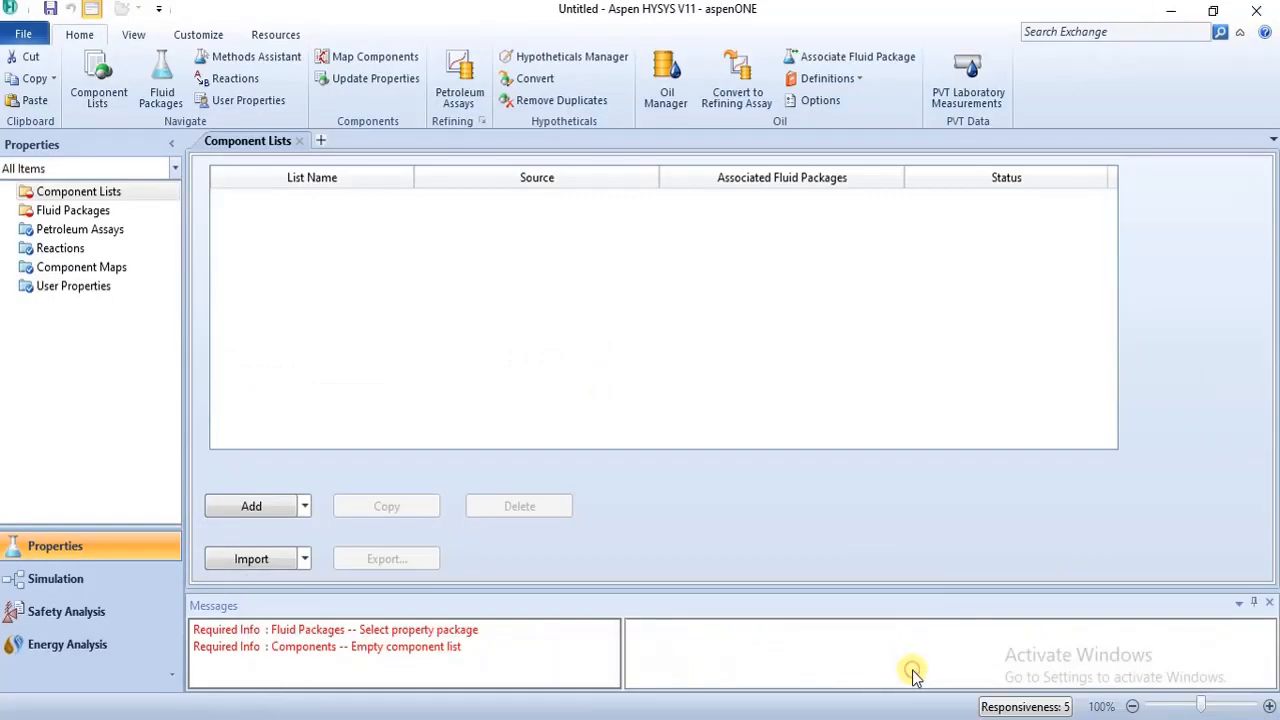
left_click(258, 510)
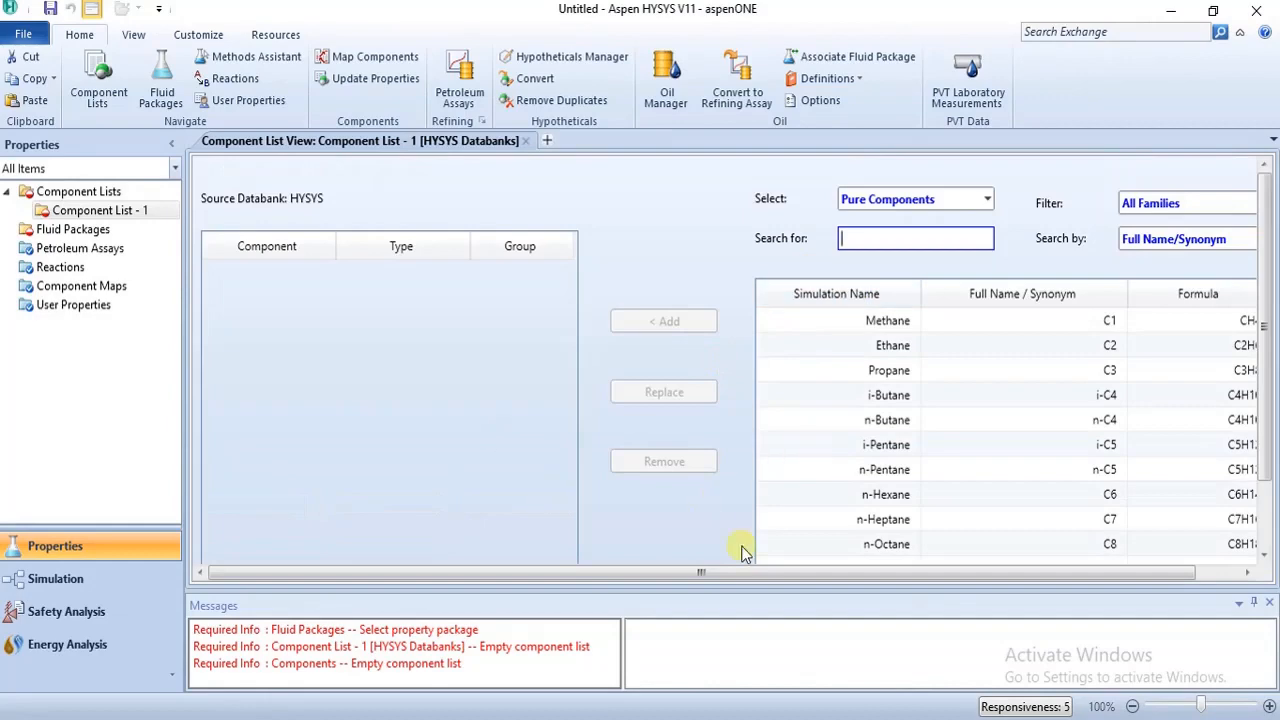
mouse_move(518, 716)
left_click(471, 680)
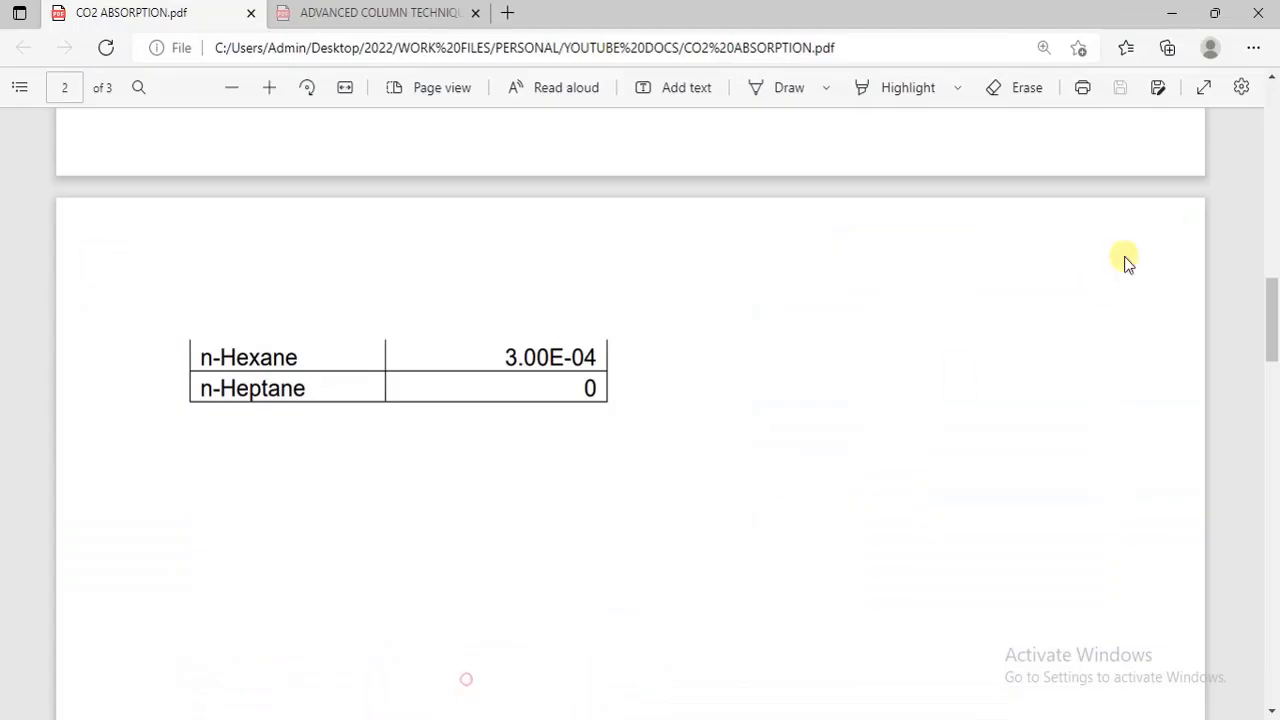
left_click_drag(1271, 290, 1271, 210)
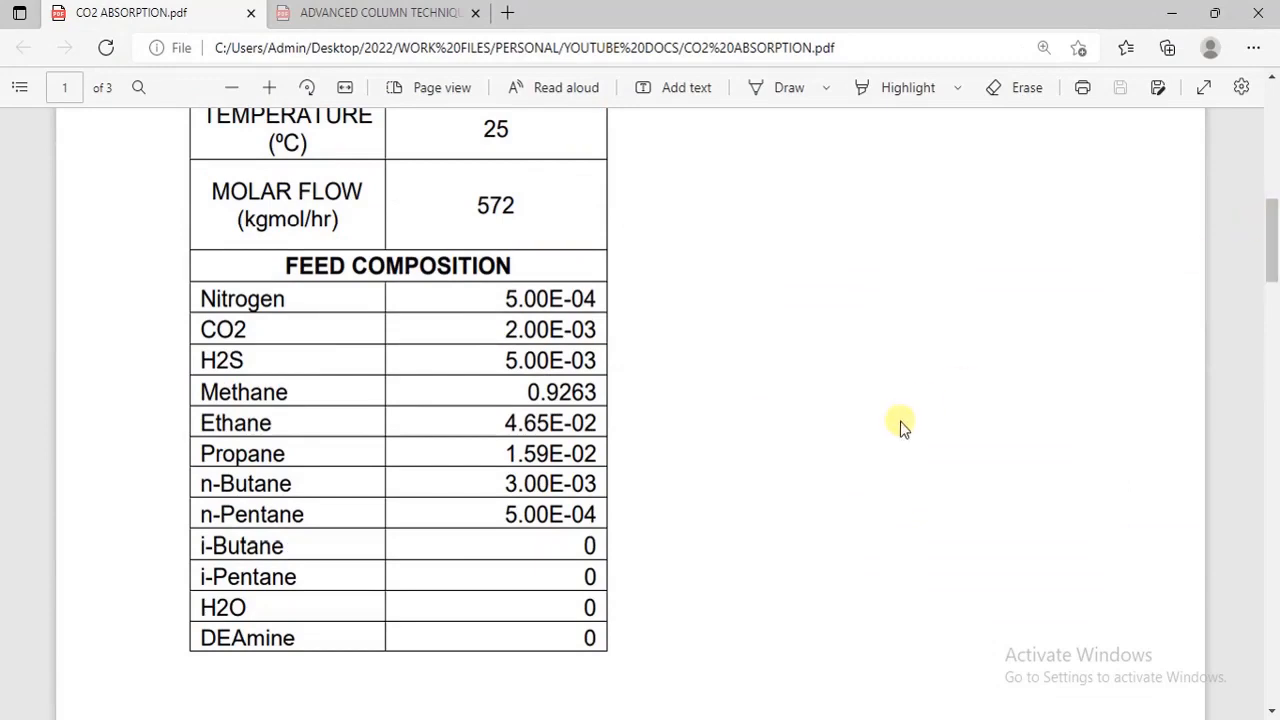
mouse_move(757, 717)
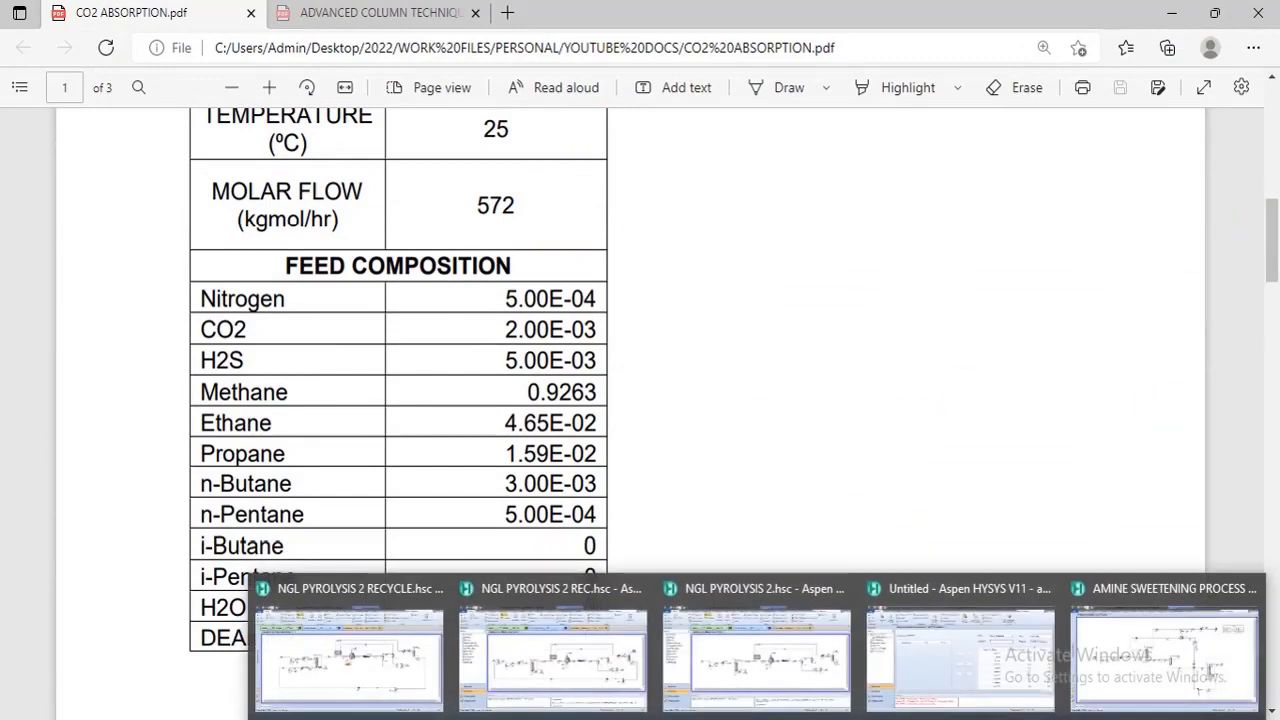
left_click(920, 672)
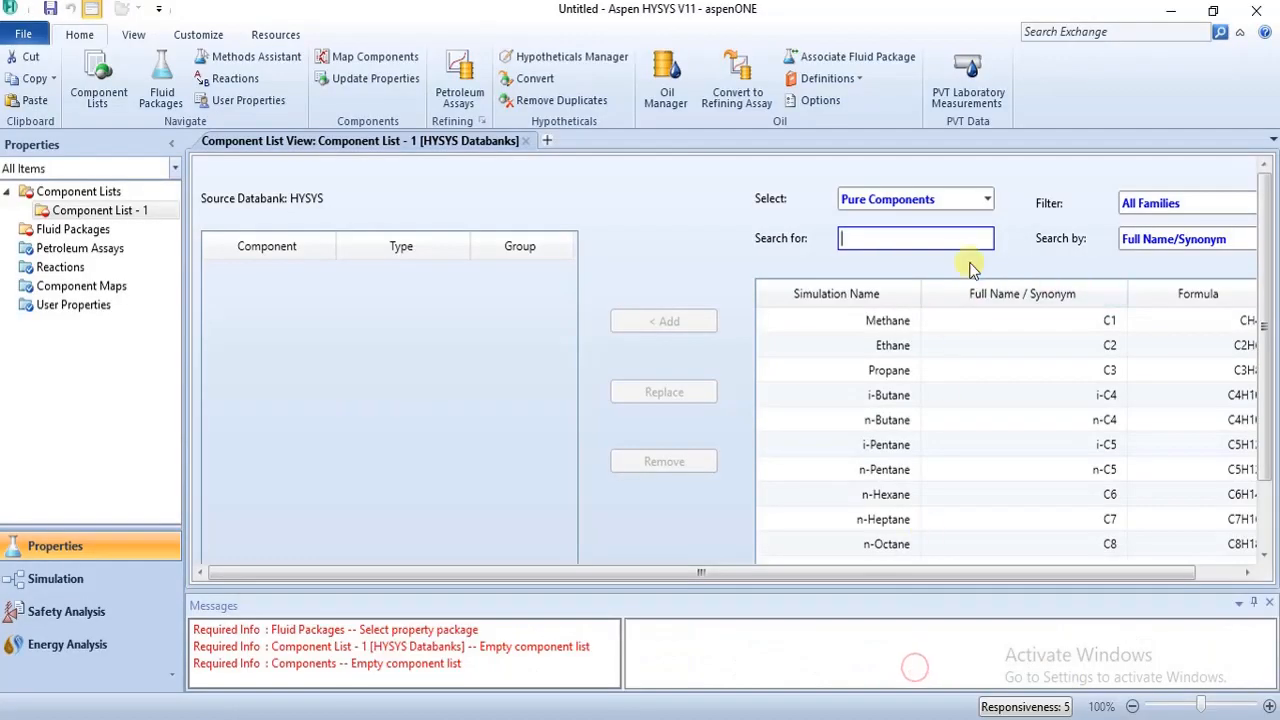
type("N2")
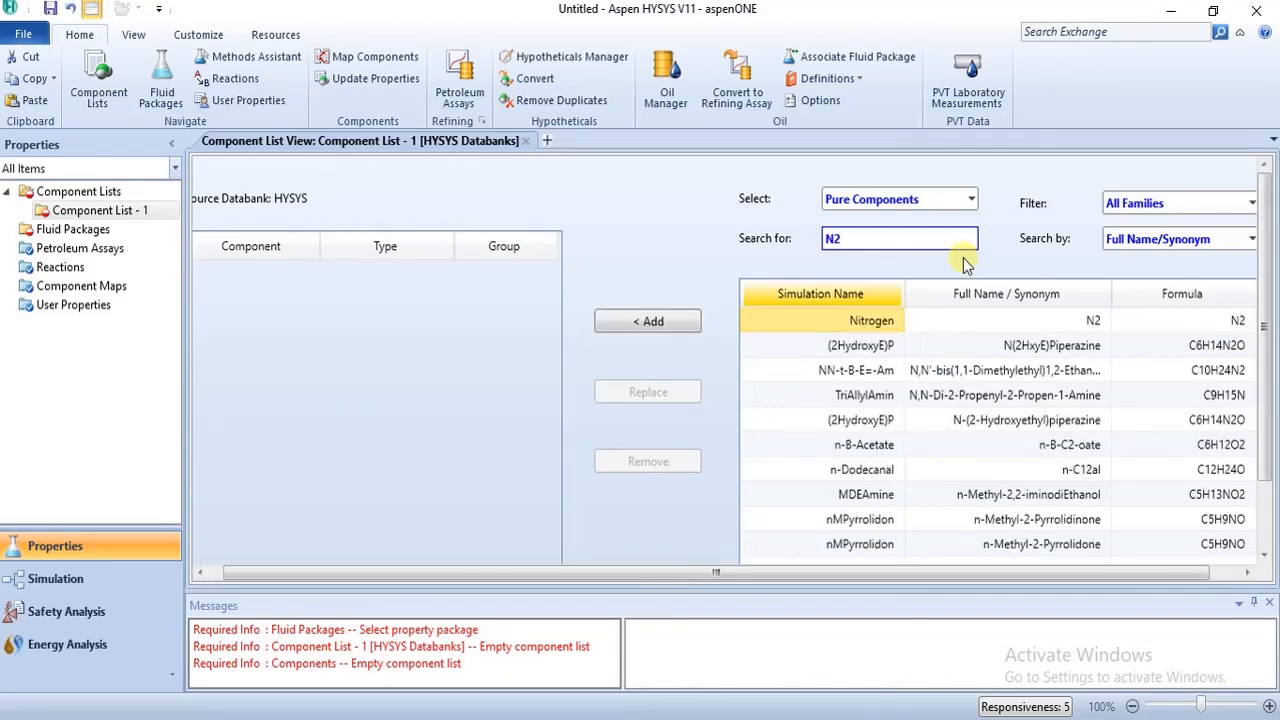
key("Return")
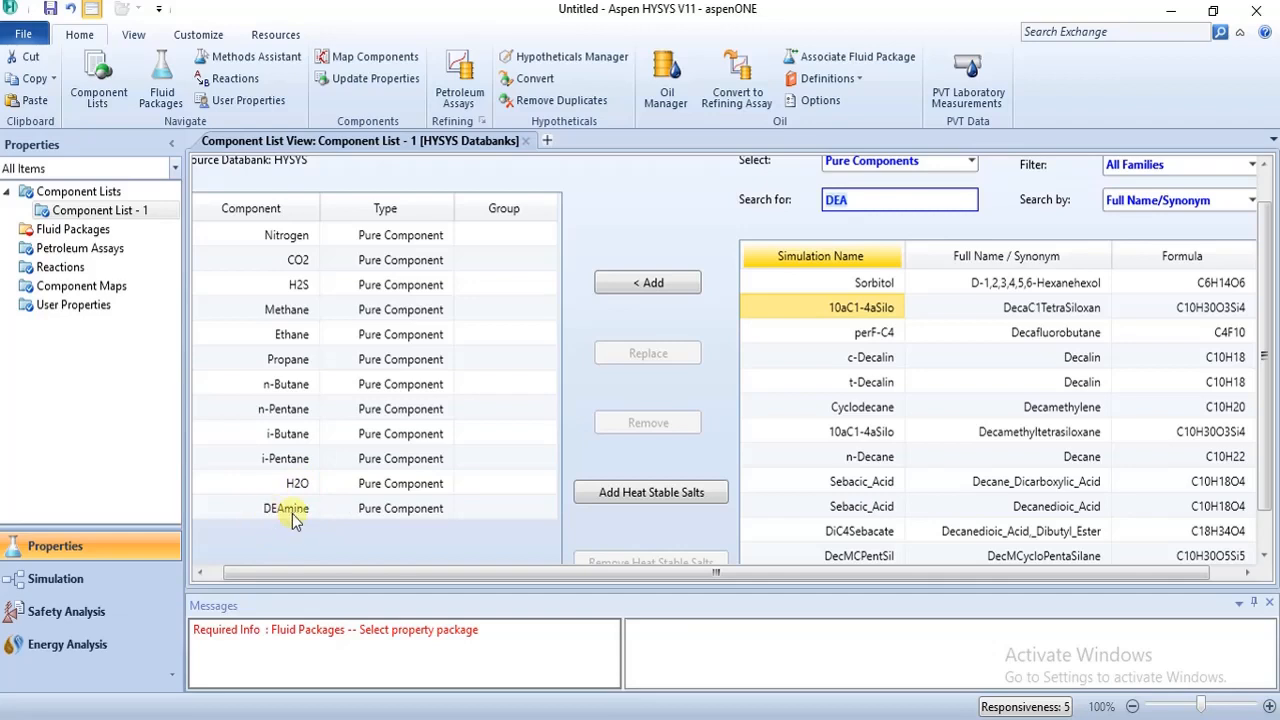
Look up the property package in CO2 ABSORPTION.pdf and add a fluid package using Acid Gas - Chemical Solvents in Aspen HYSYS
key("alt+Tab")
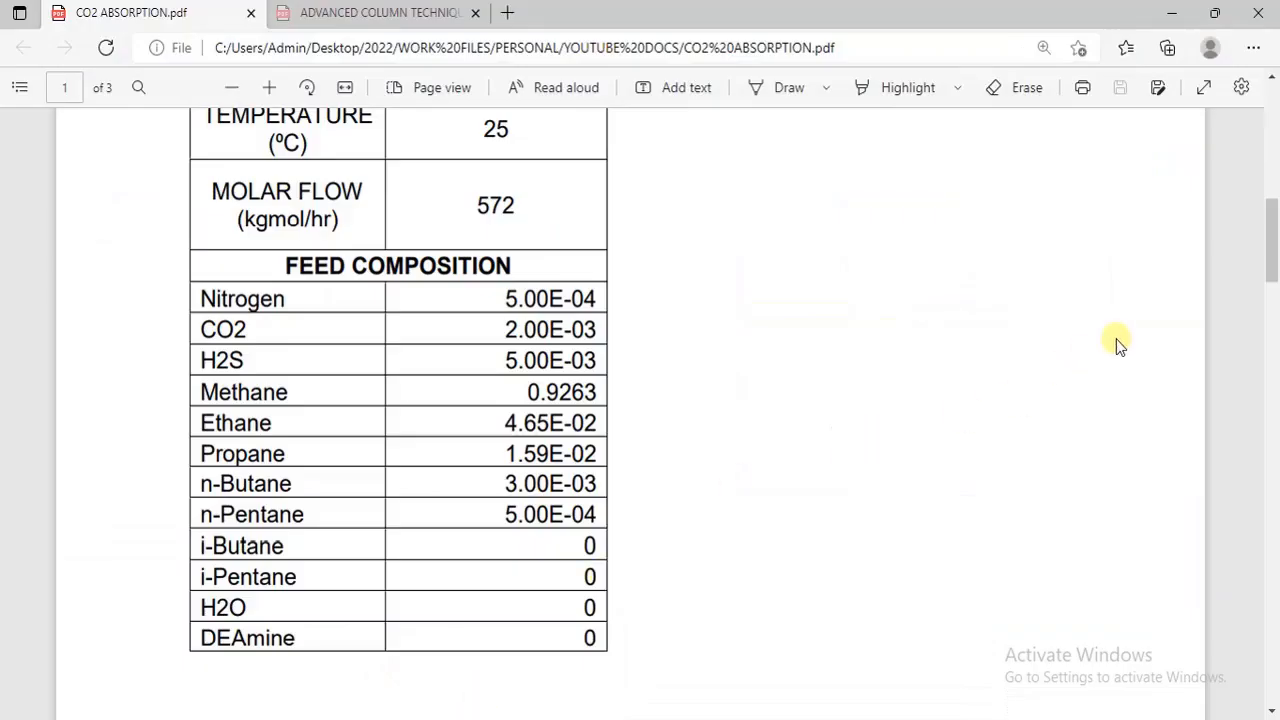
left_click_drag(1273, 264, 1261, 177)
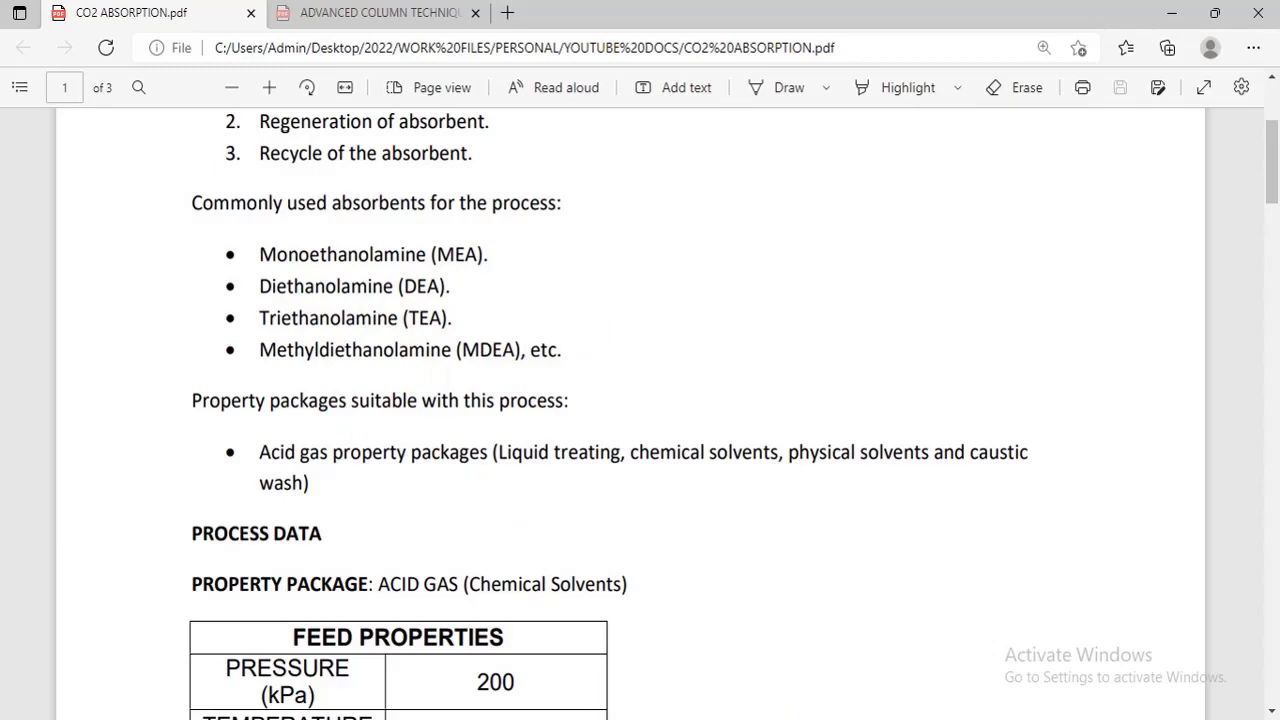
mouse_move(780, 715)
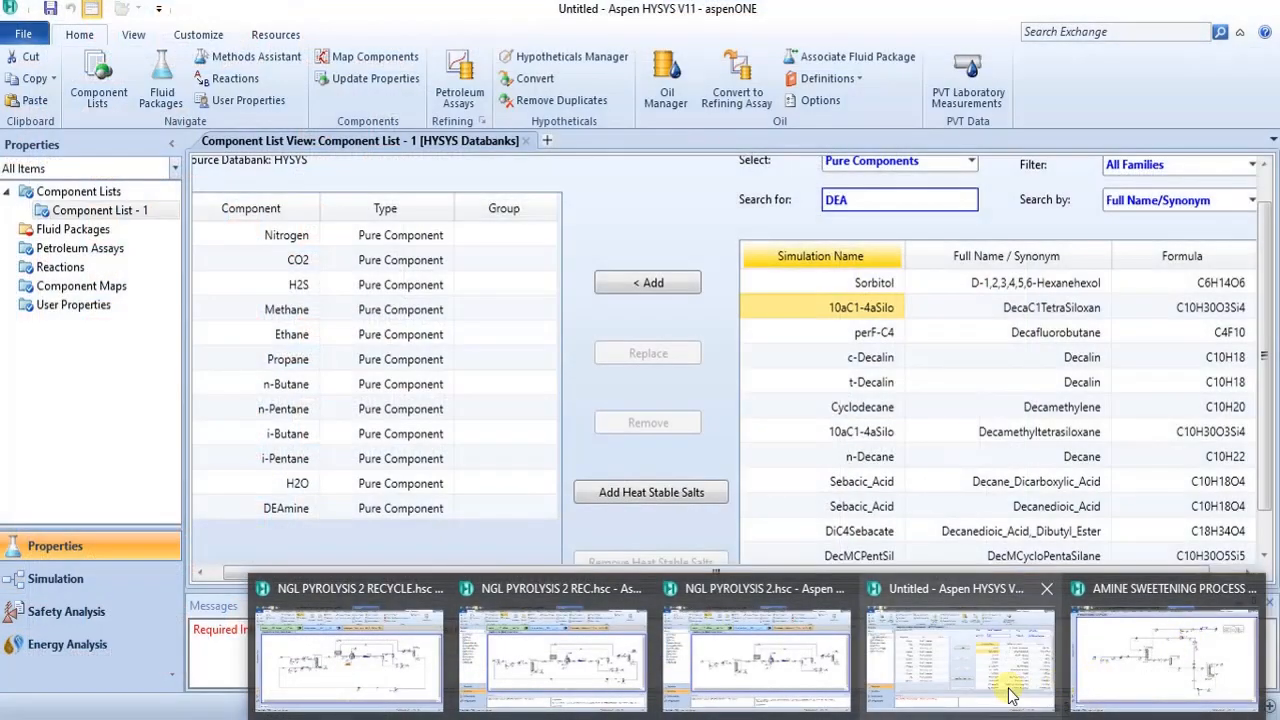
left_click(1008, 686)
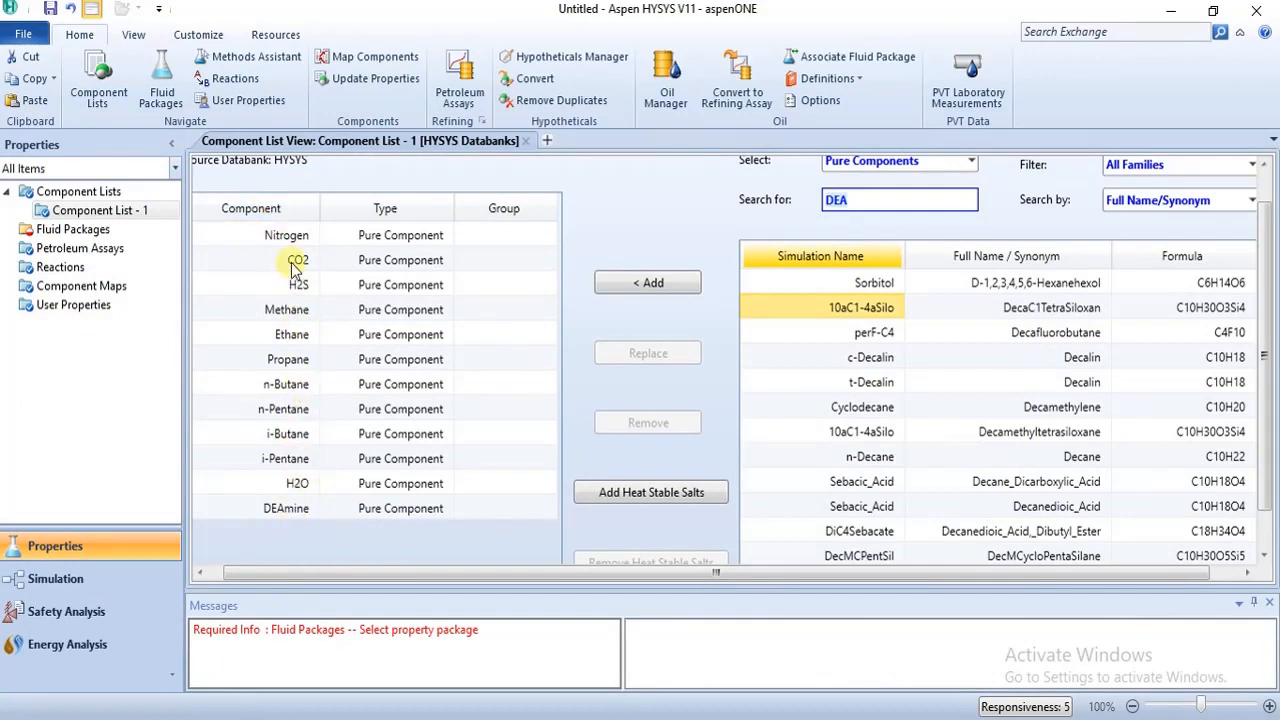
left_click(58, 230)
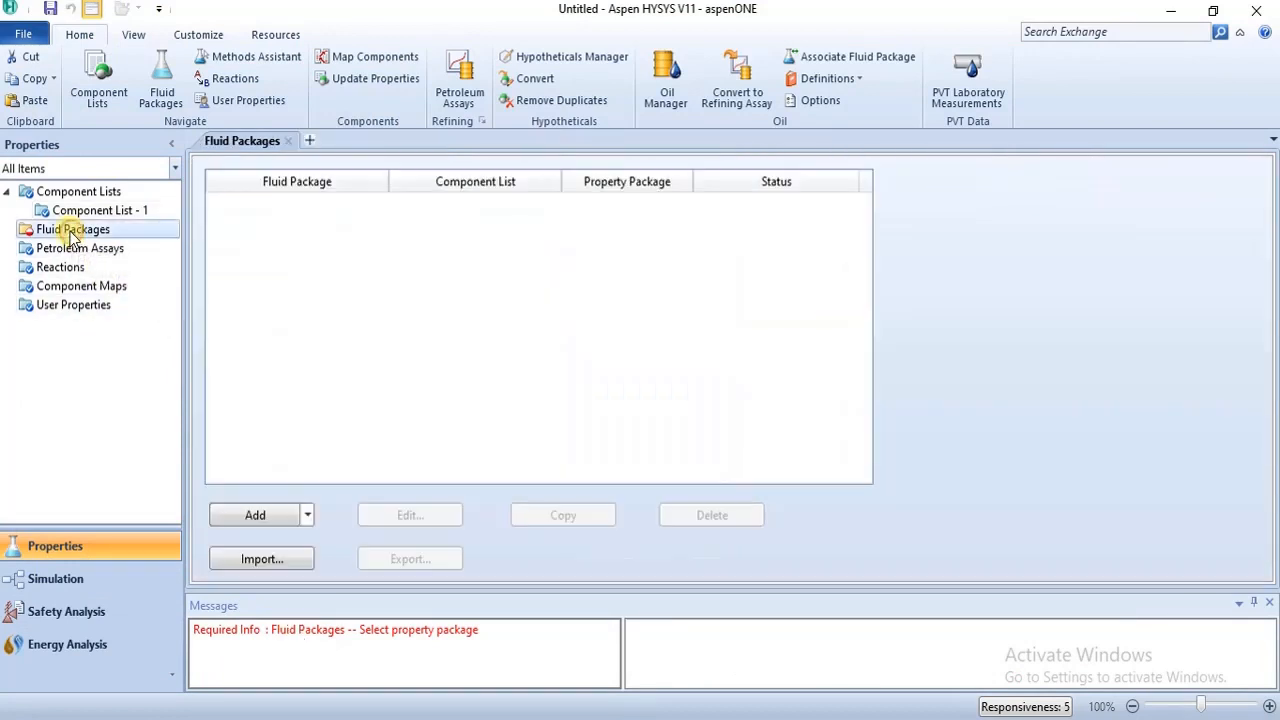
left_click(272, 512)
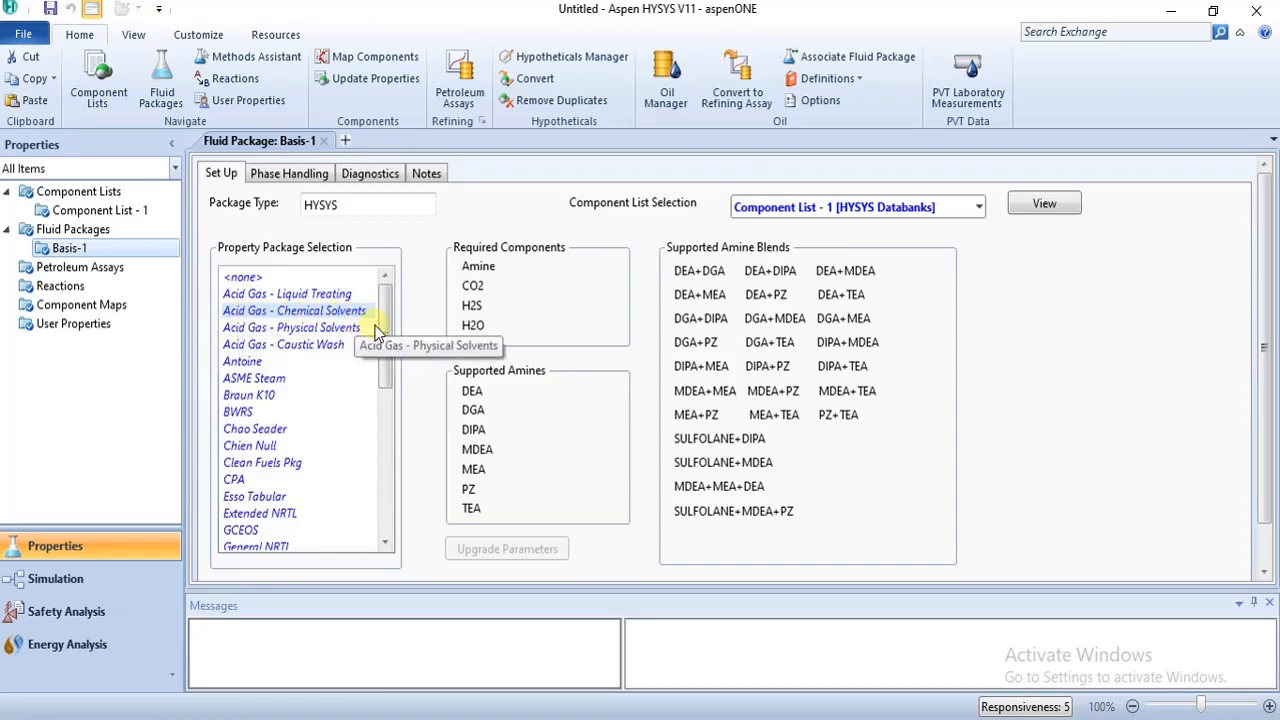
mouse_move(1264, 347)
left_mouse_down()
mouse_move(1276, 440)
mouse_move(1260, 340)
left_mouse_up()
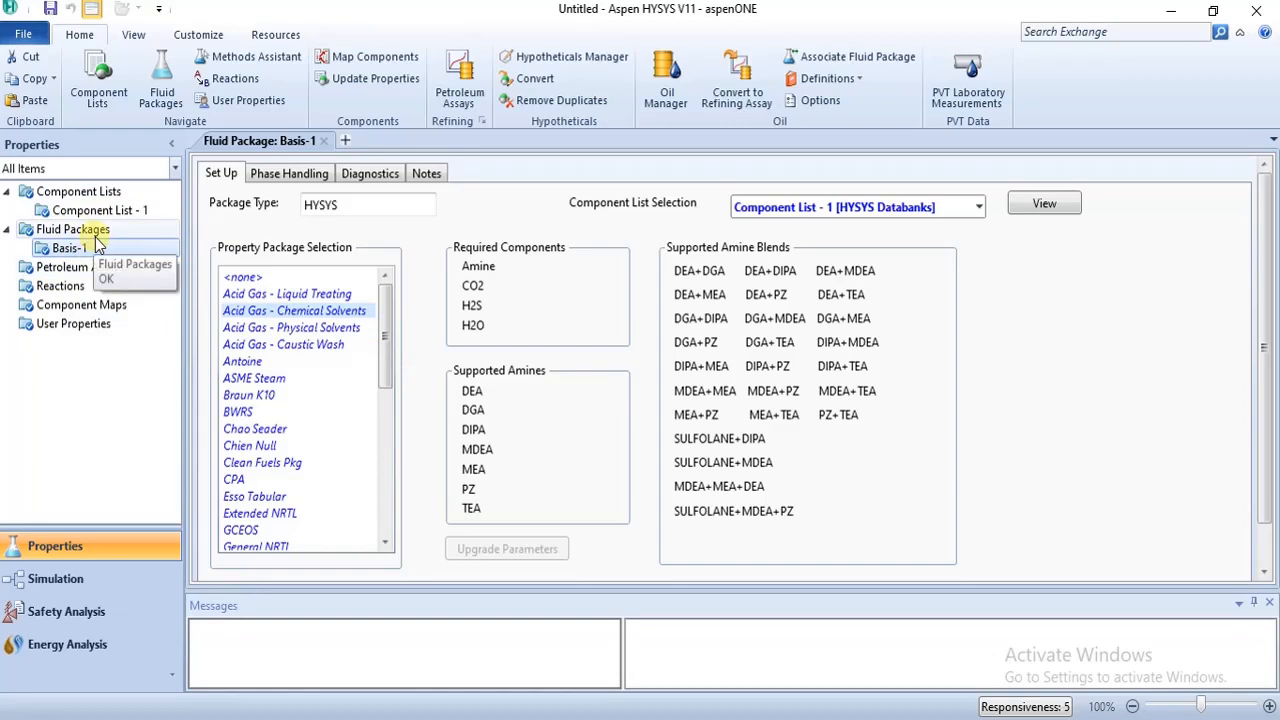
Enter the simulation environment and place a material stream on the main flowsheet
left_click(100, 582)
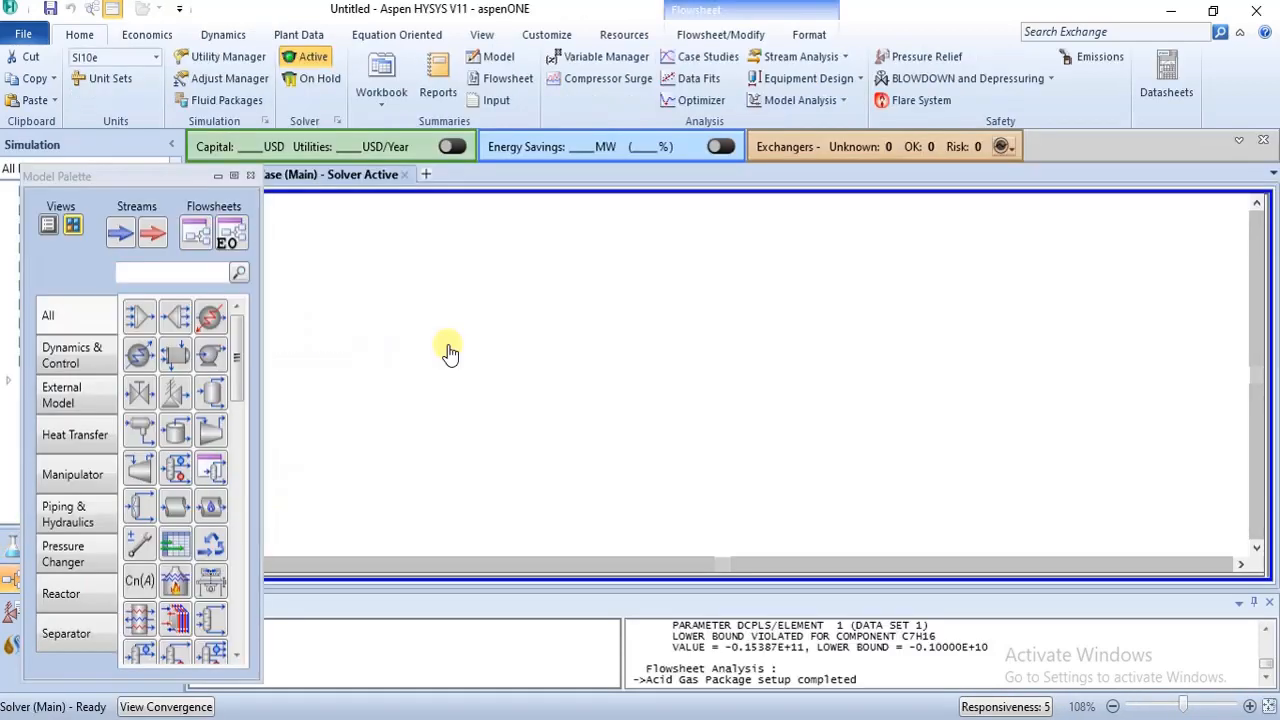
left_click_drag(120, 233, 367, 323)
left_click(492, 325)
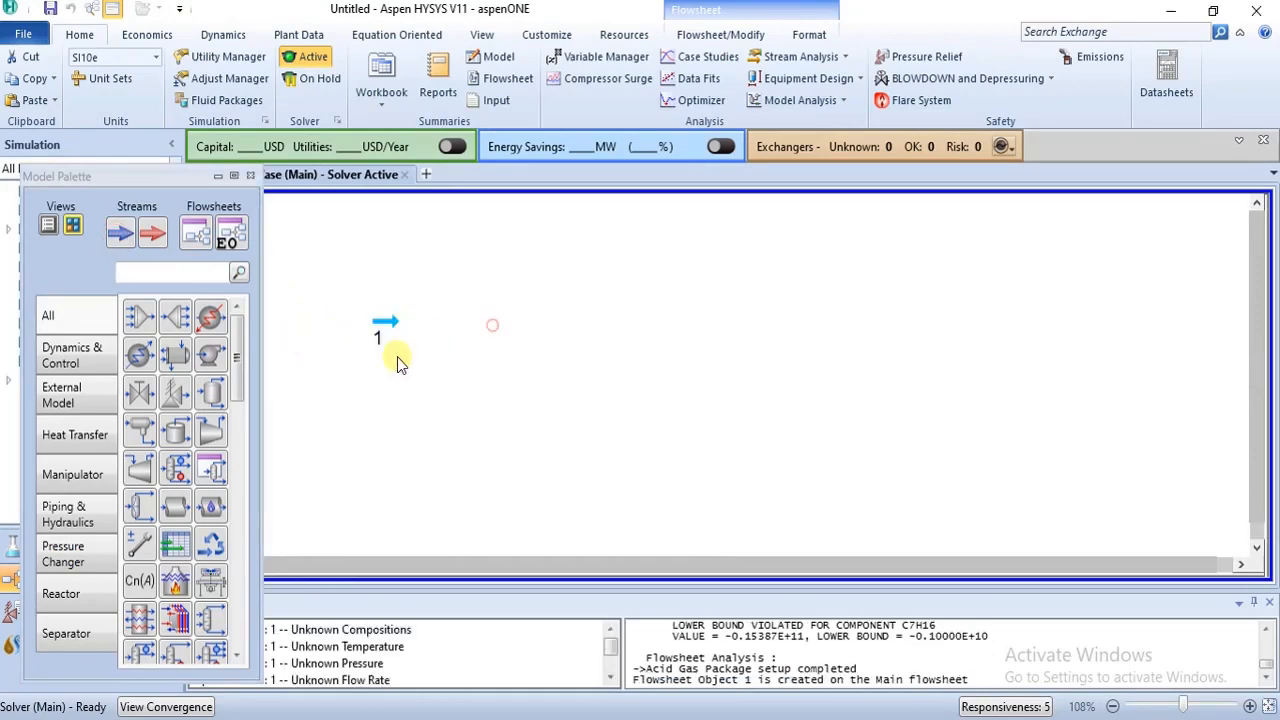
Open the new material stream's properties and rename the stream FEED
double_click(385, 322)
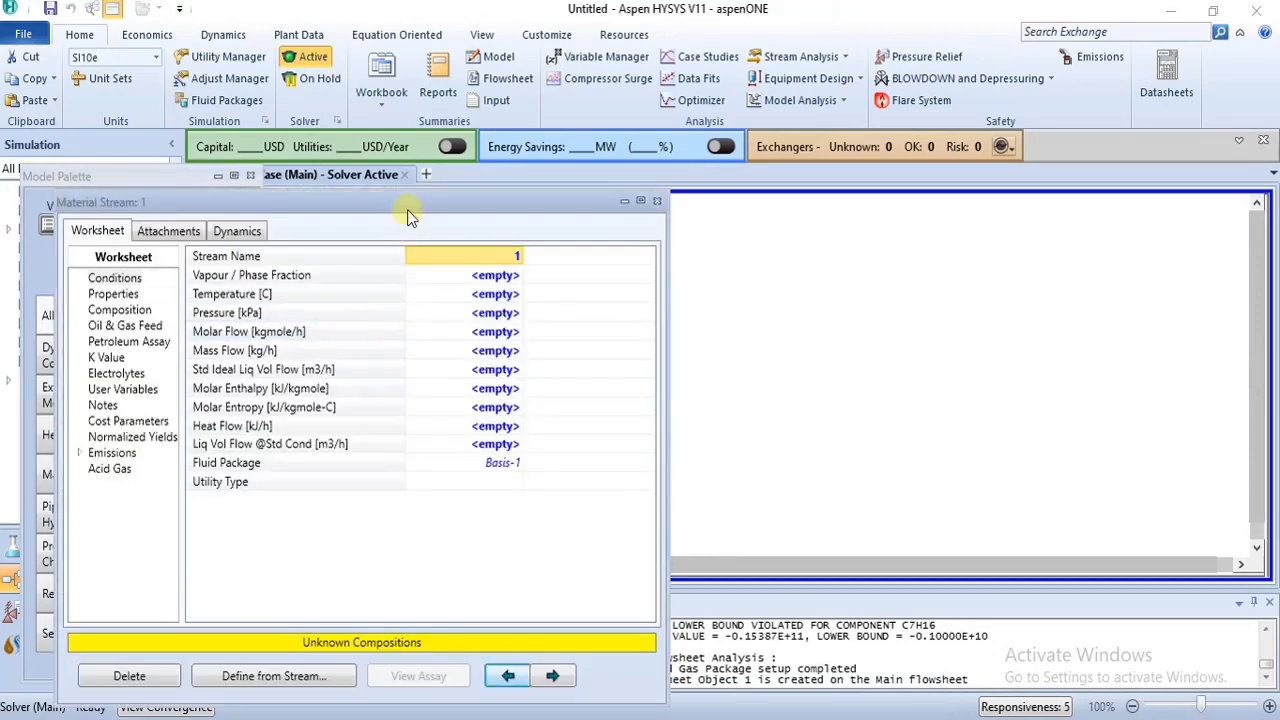
left_click_drag(412, 201, 490, 138)
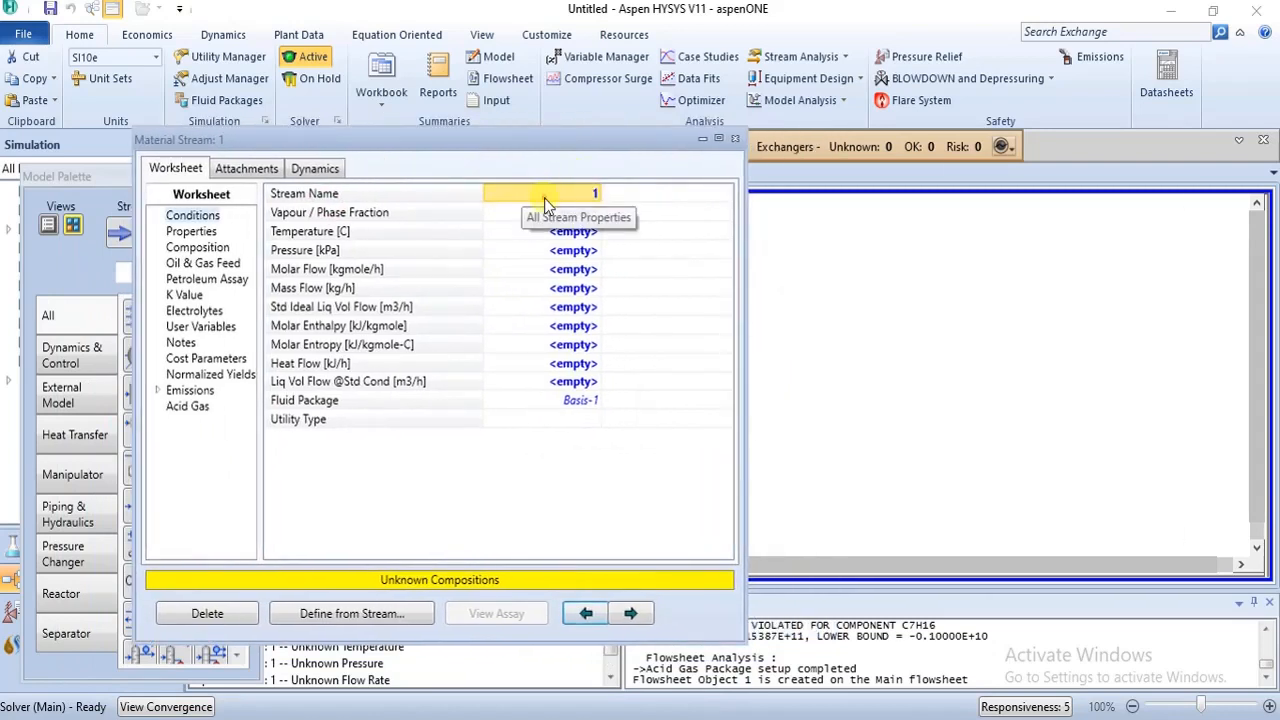
type("FEED")
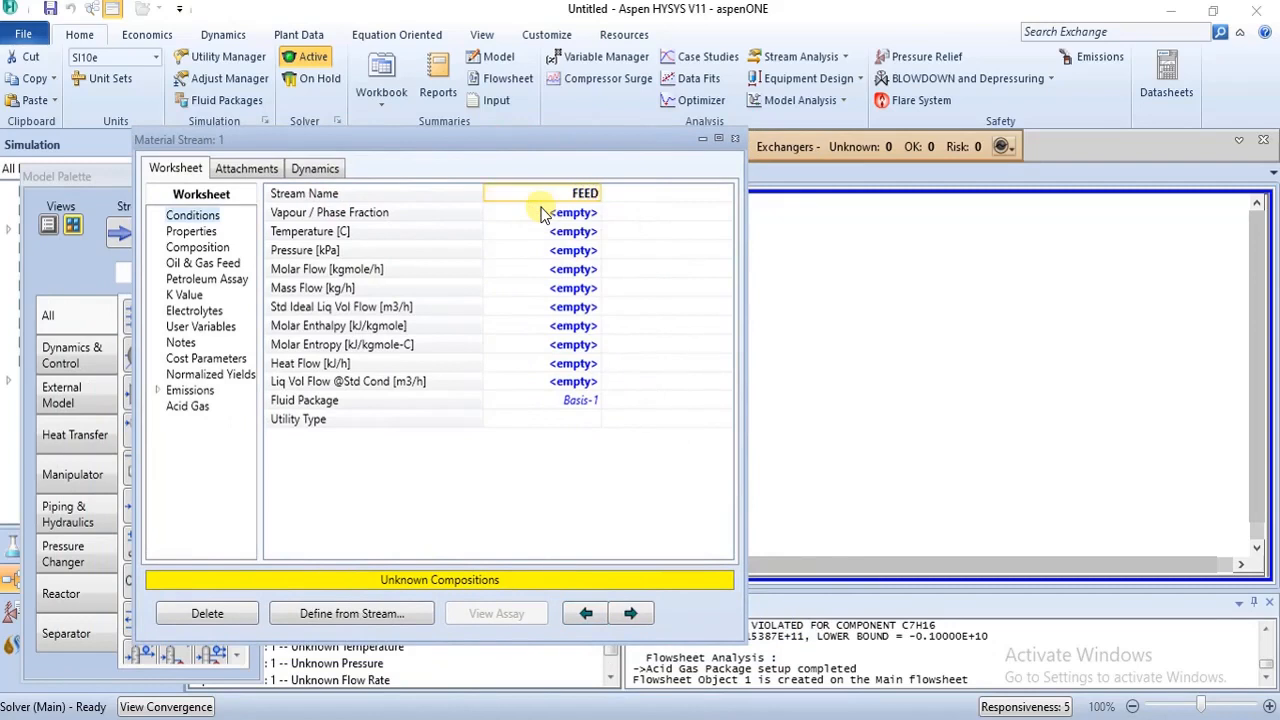
key("Return")
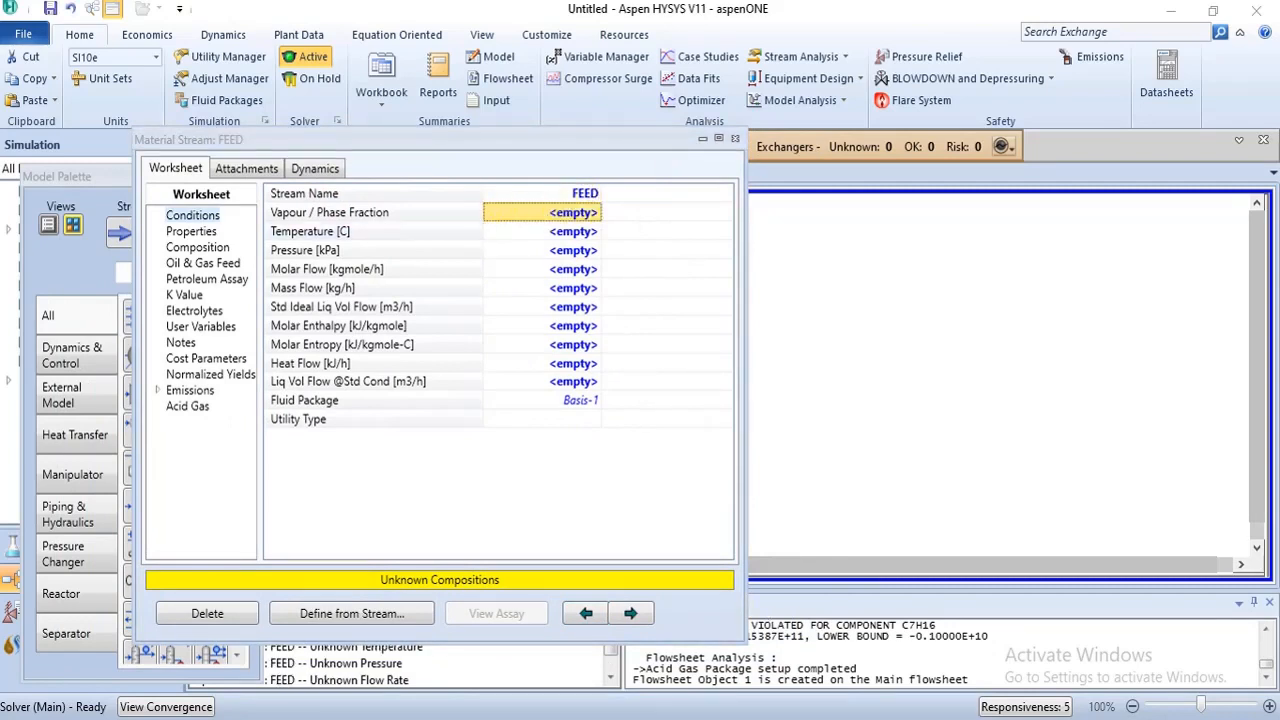
Look up the feed properties in CO2 ABSORPTION.pdf and set the FEED stream's pressure to 200 kPa in Aspen HYSYS
key("alt+Tab")
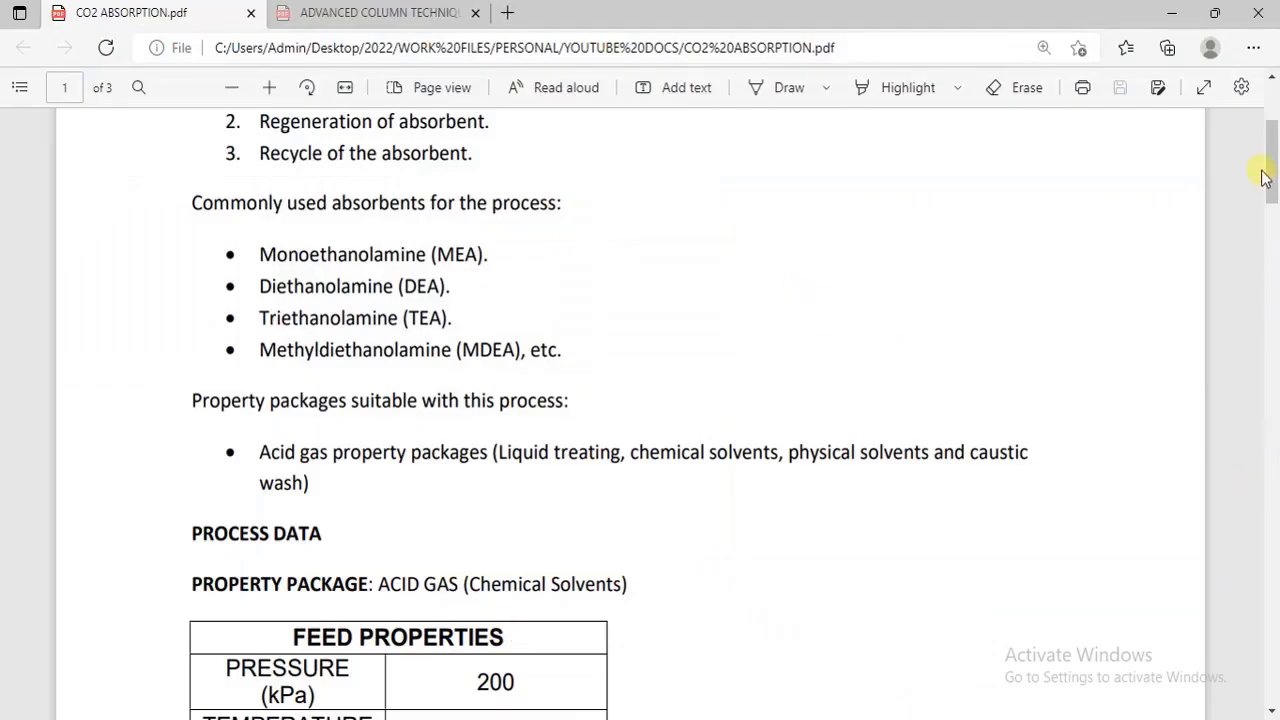
scroll(1265, 178, "down", 3)
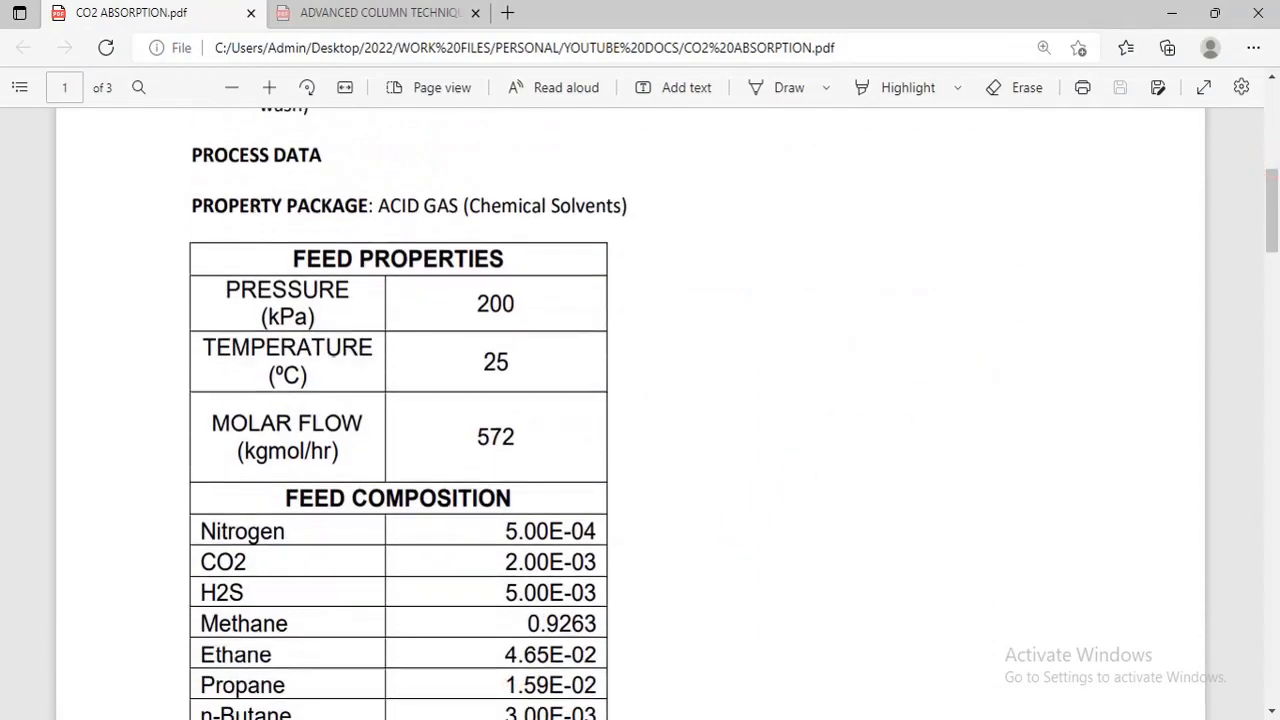
mouse_move(752, 716)
left_click(794, 668)
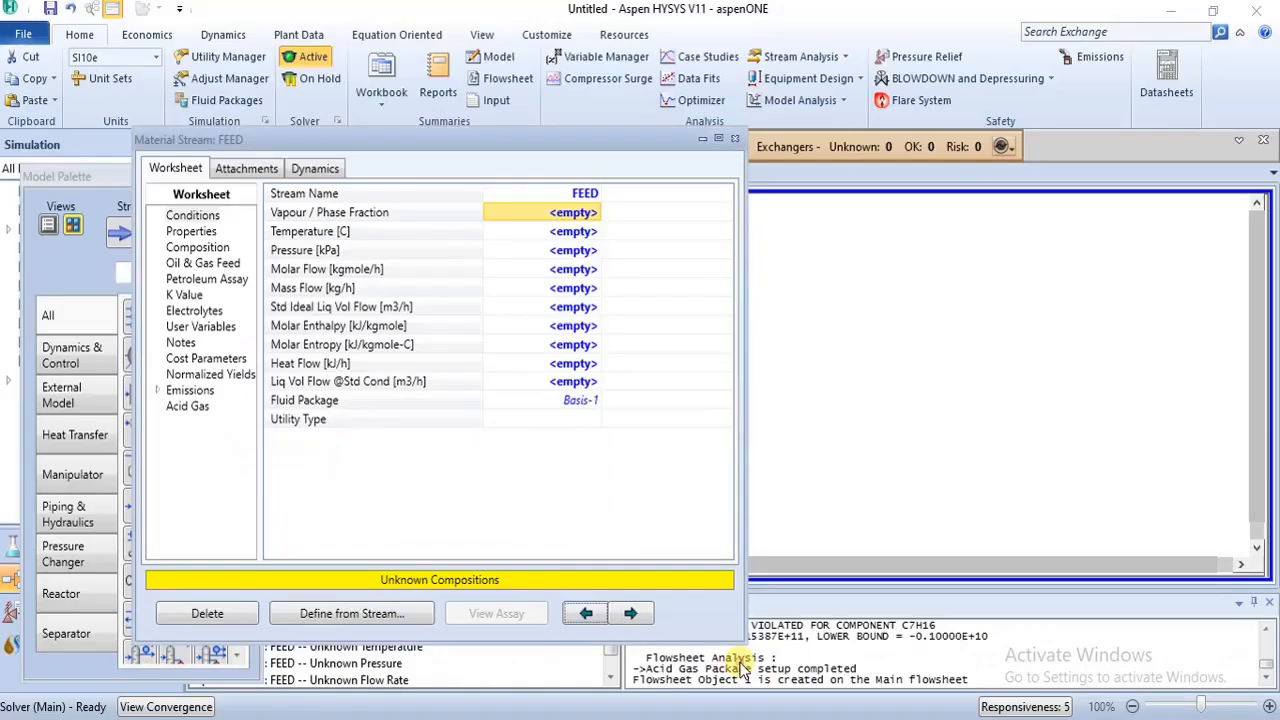
left_click(560, 255)
type("200")
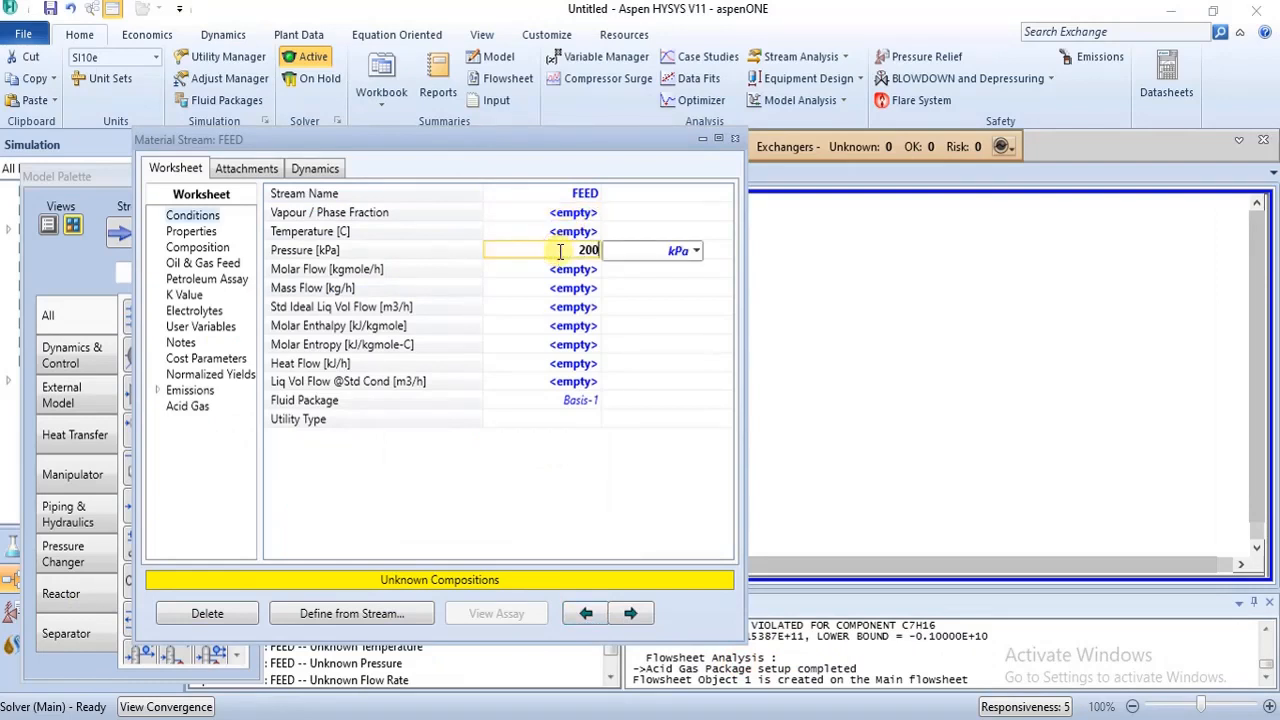
key("Return")
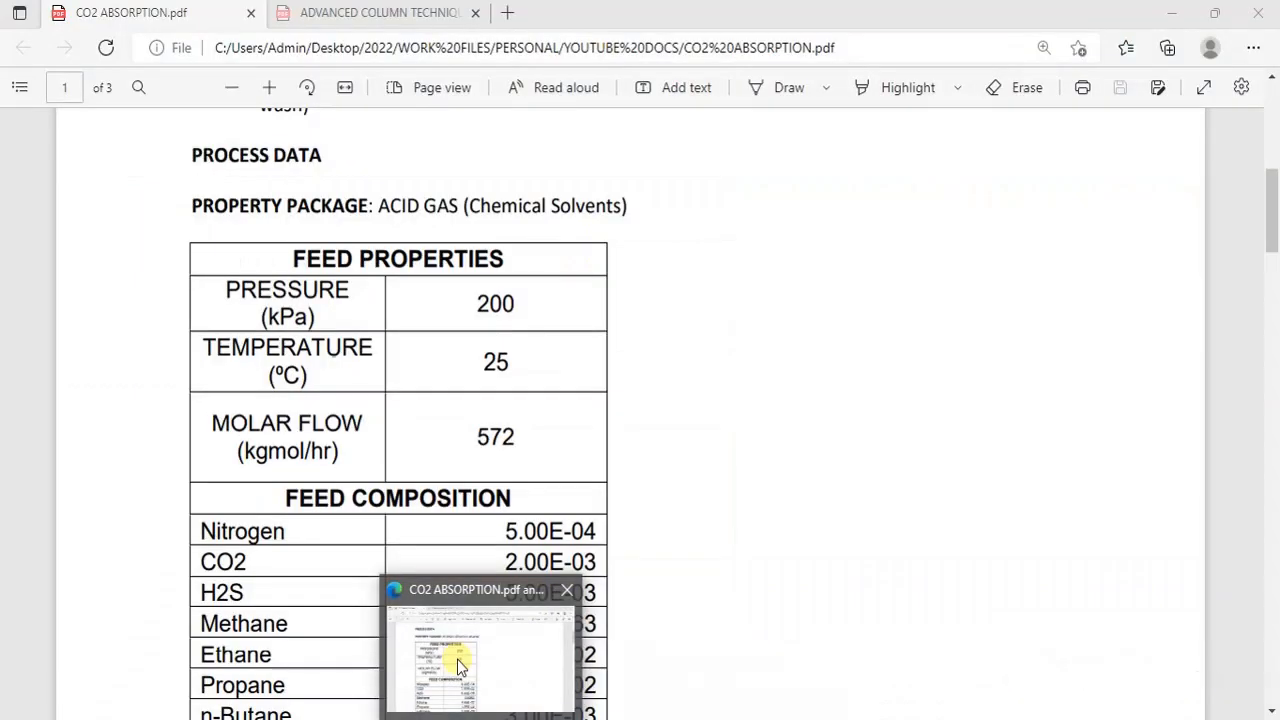
Check the feed temperature in the PDF and set the FEED stream's temperature to 25 C
left_click(457, 659)
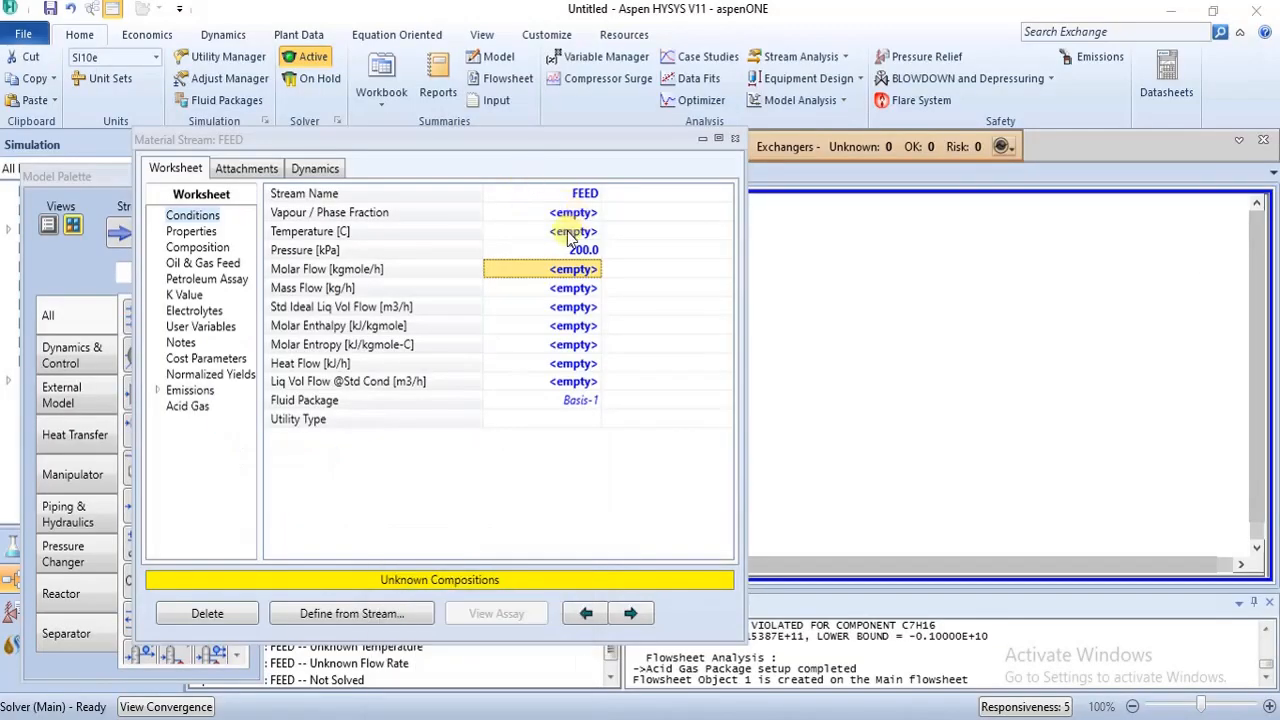
left_click(568, 234)
type("25")
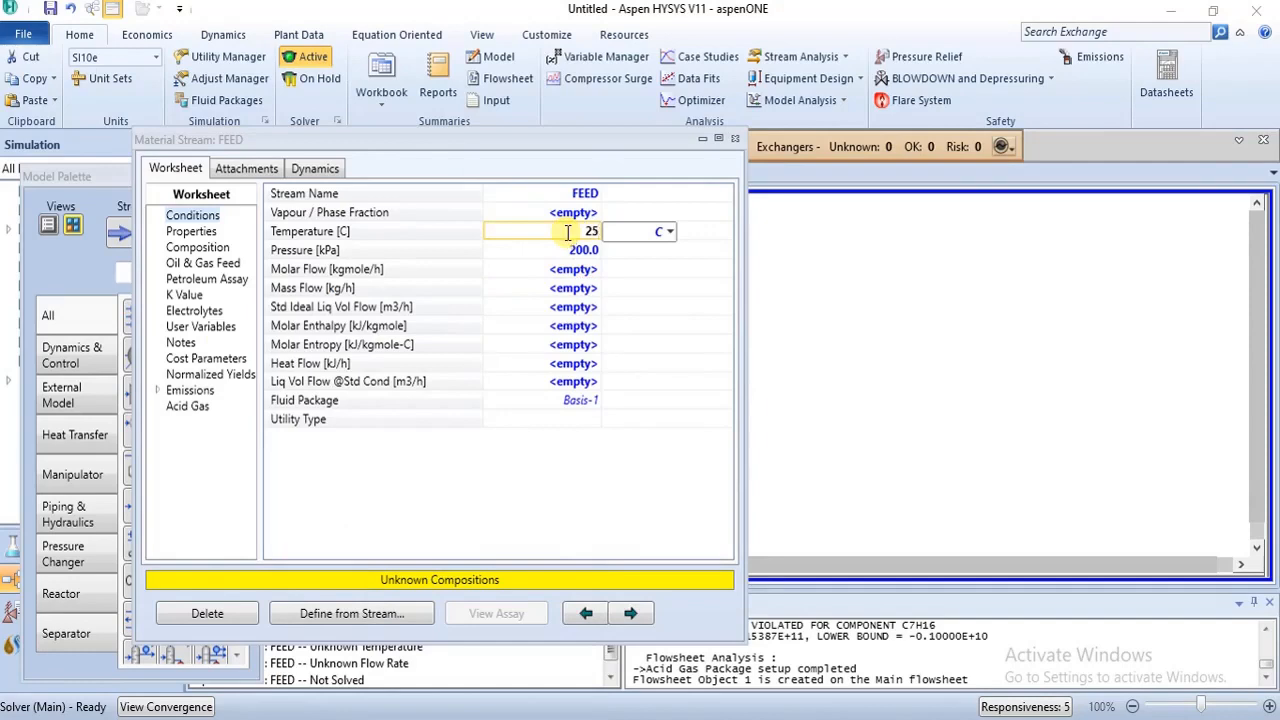
key("Return")
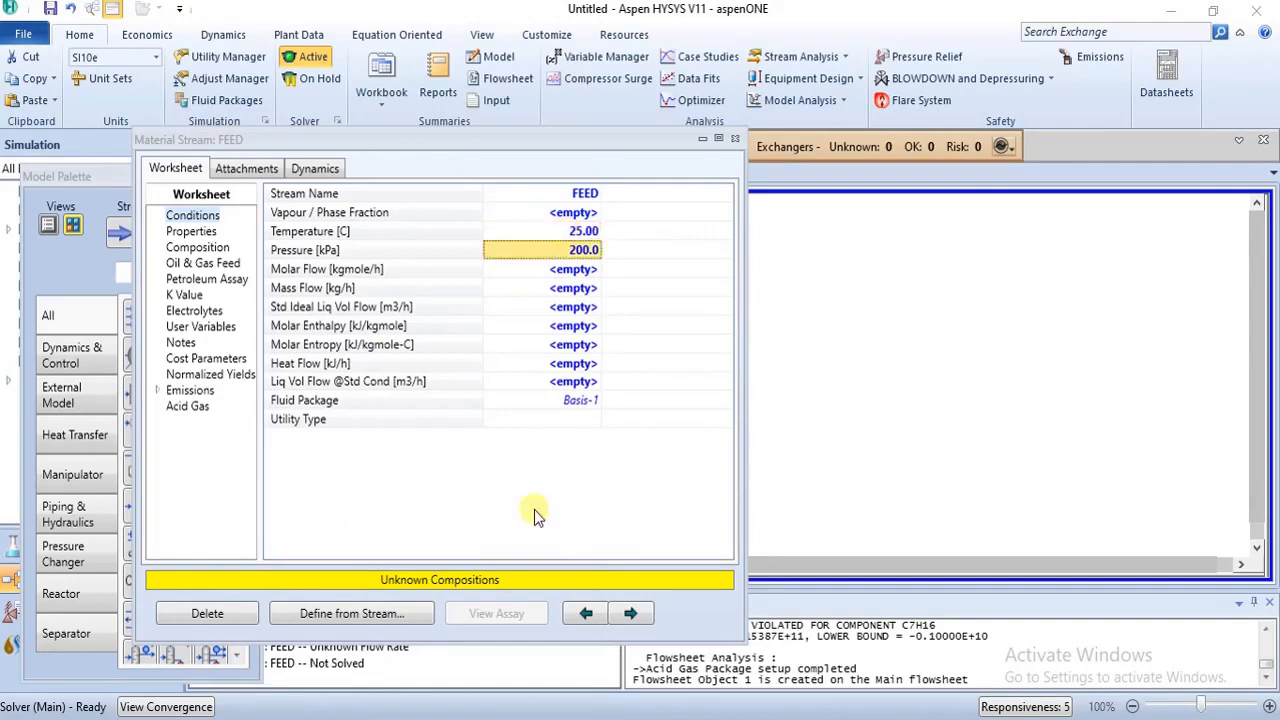
Set the FEED stream's molar flow to 572 kgmole/h
mouse_move(458, 716)
mouse_move(447, 690)
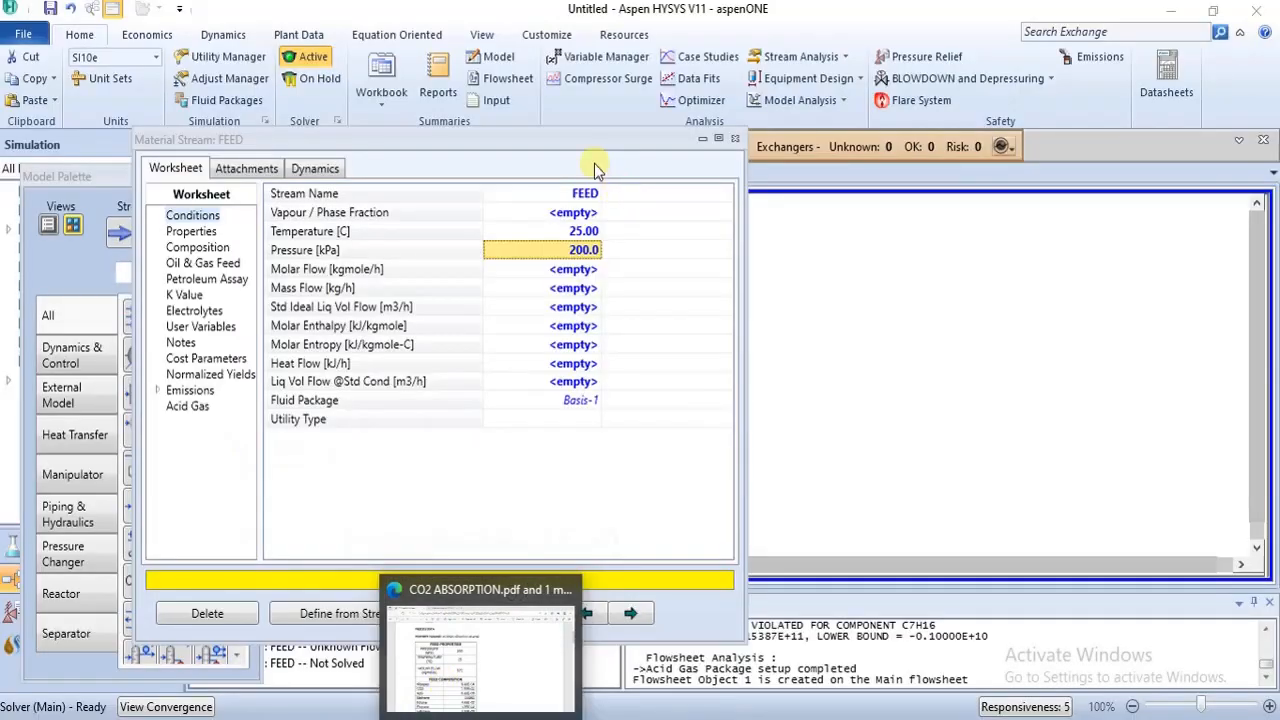
left_click(580, 272)
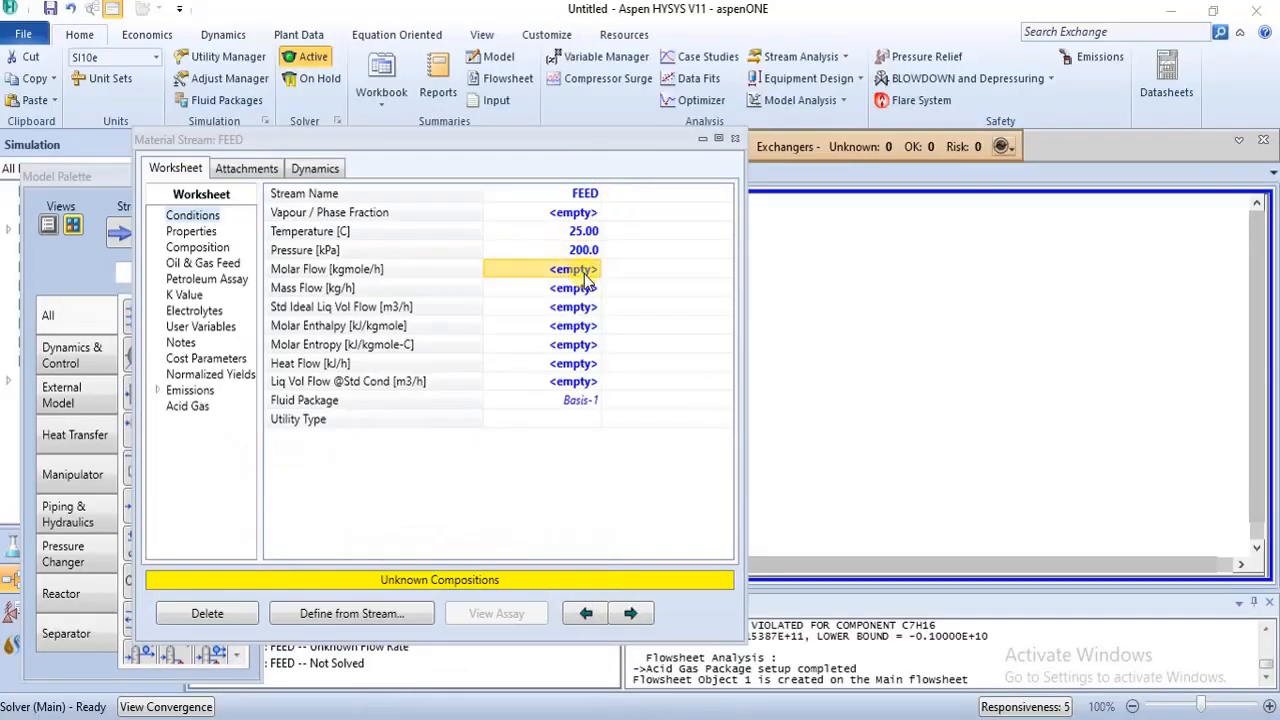
type("57")
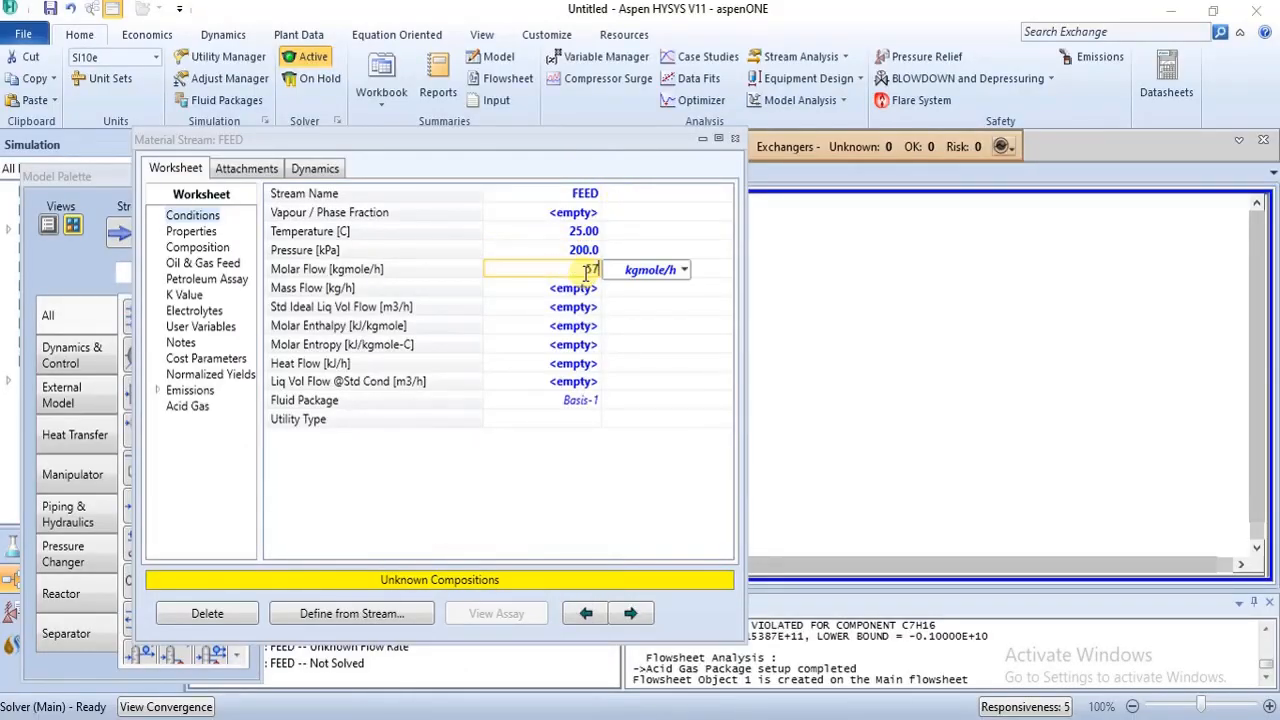
type("2")
key("Return")
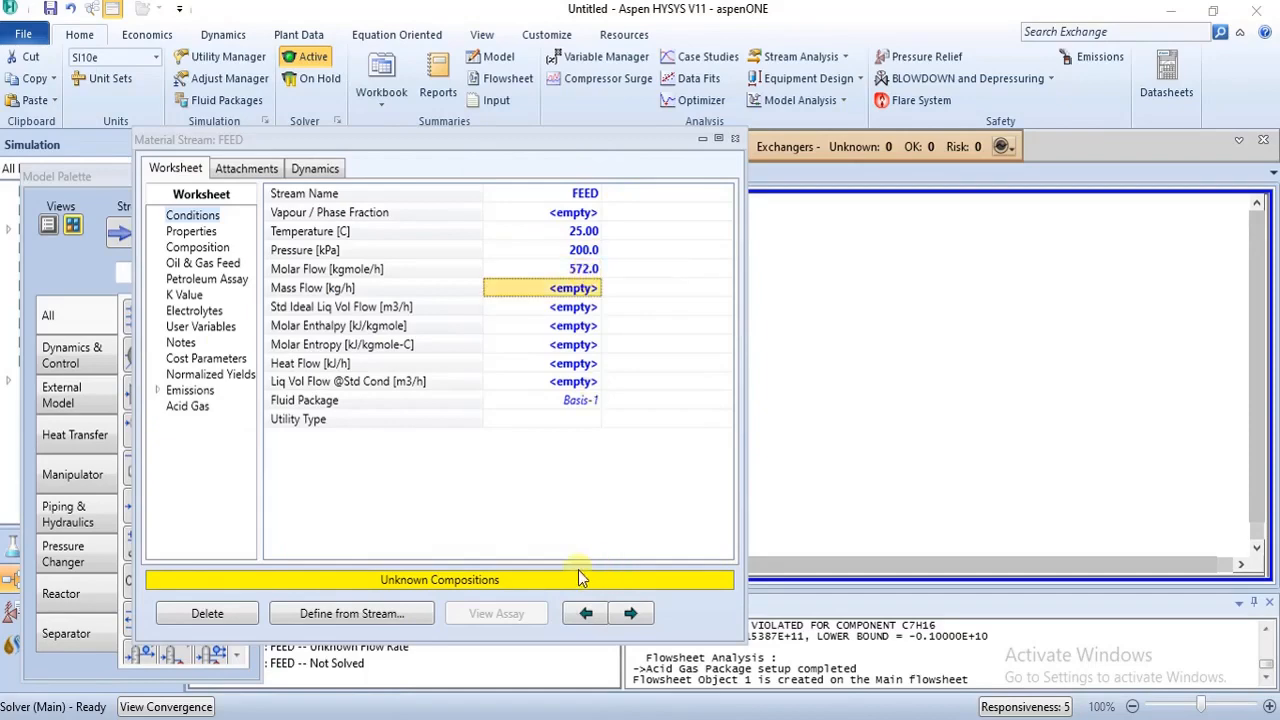
Open the FEED stream's composition, look up the feed composition table in CO2 ABSORPTION.pdf, and return to Aspen HYSYS
left_click(222, 249)
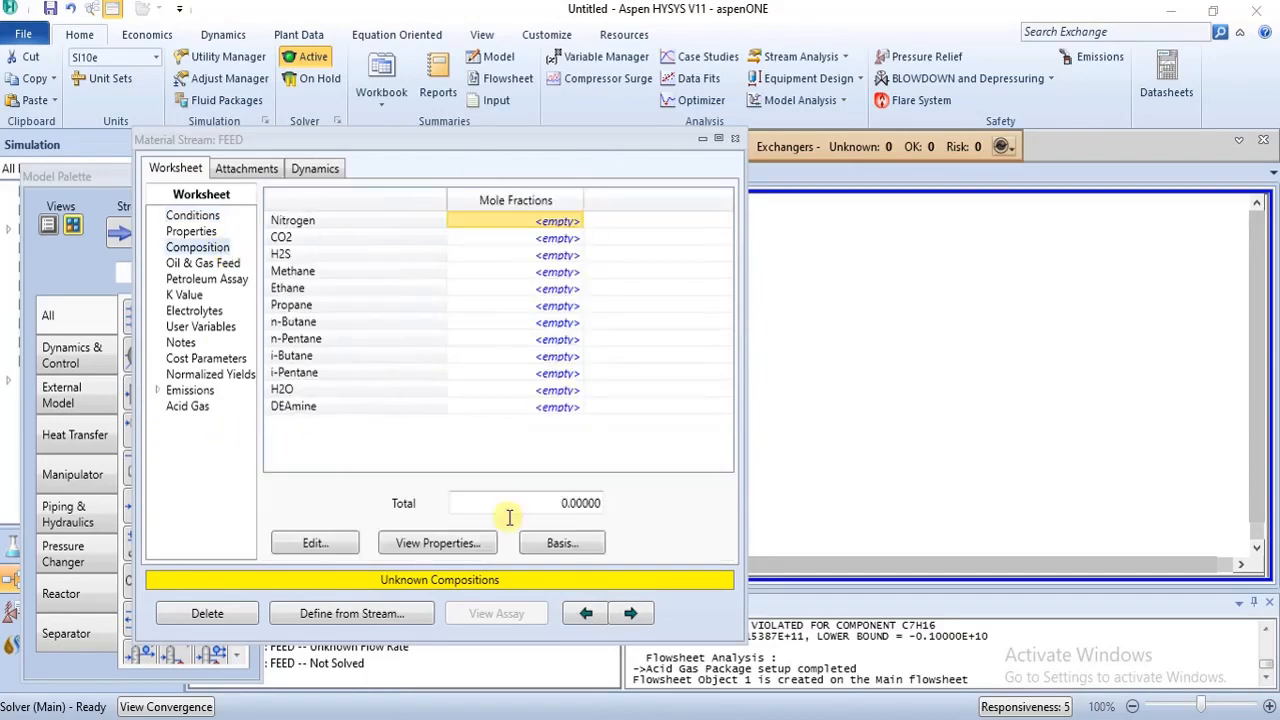
left_click(480, 718)
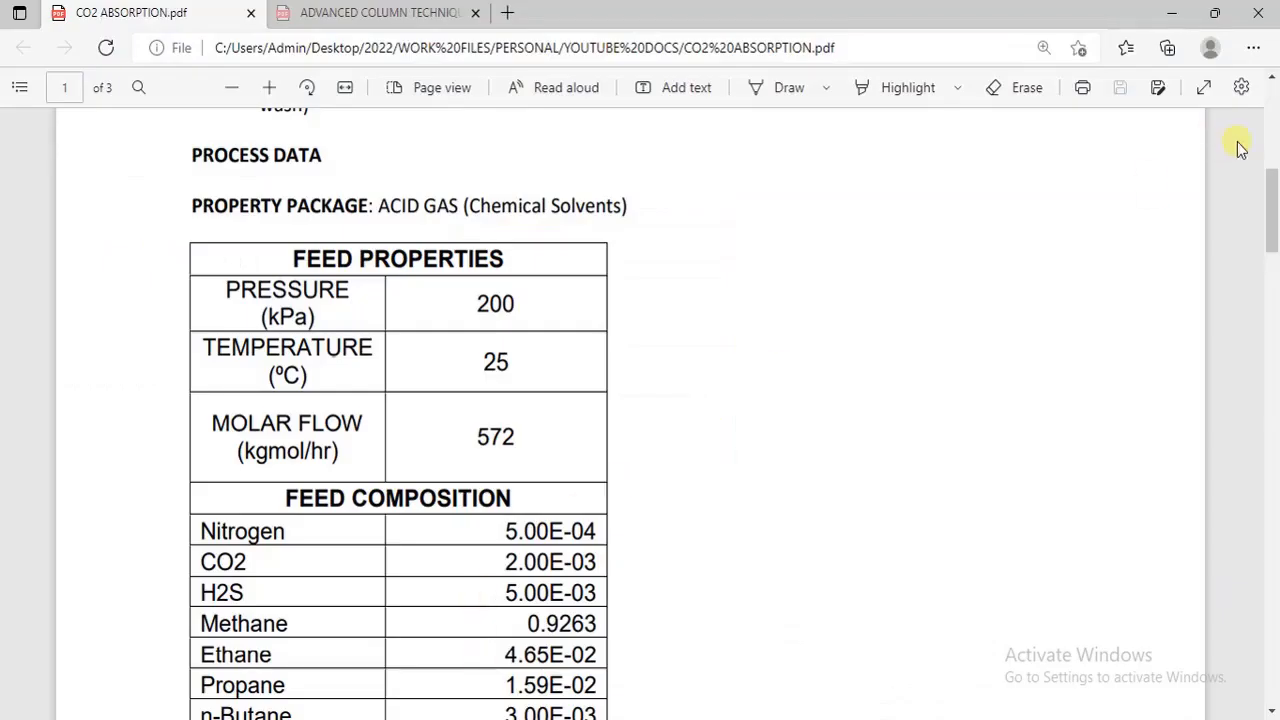
mouse_move(1271, 190)
left_mouse_down()
mouse_move(1272, 245)
mouse_move(1271, 208)
left_mouse_up()
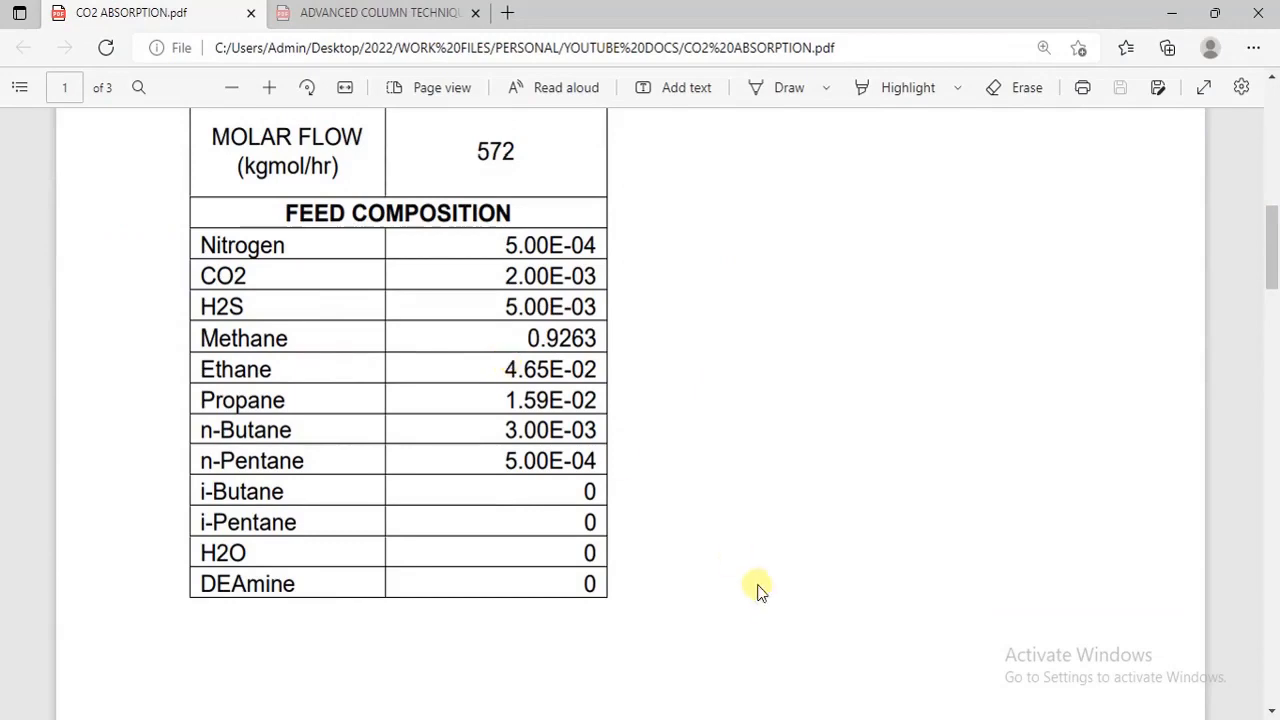
mouse_move(762, 718)
left_click(743, 645)
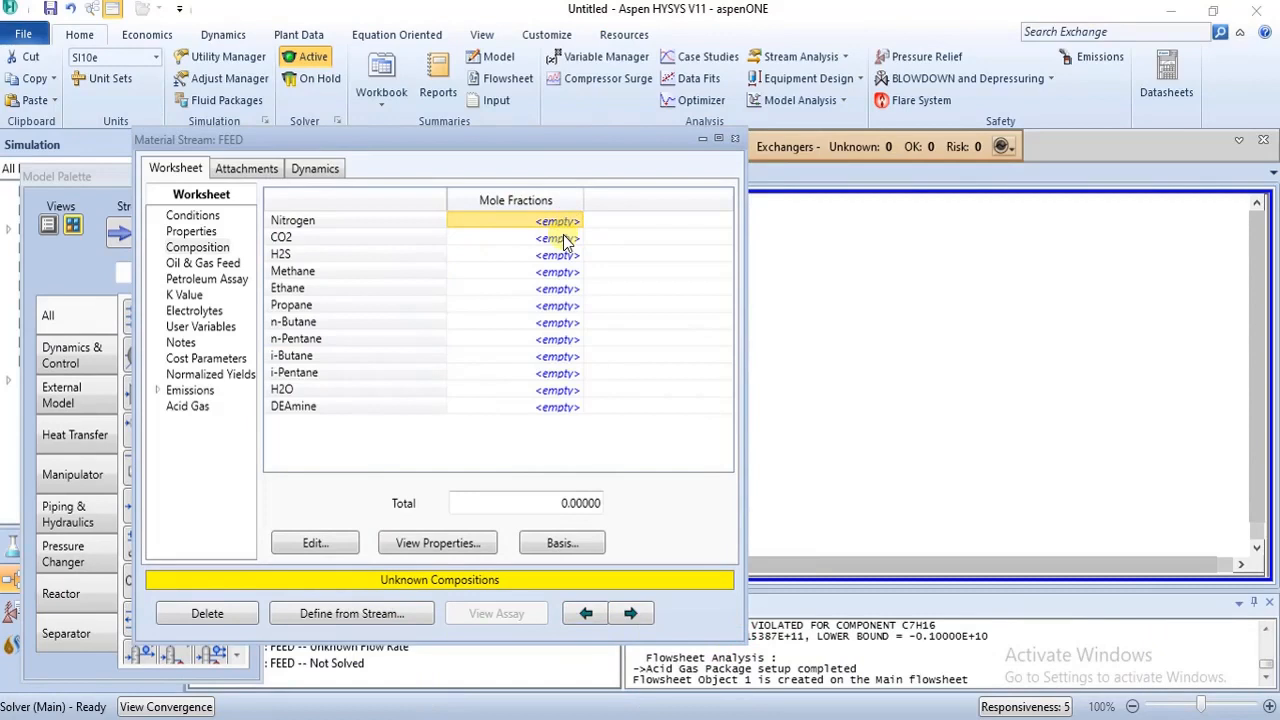
type("5")
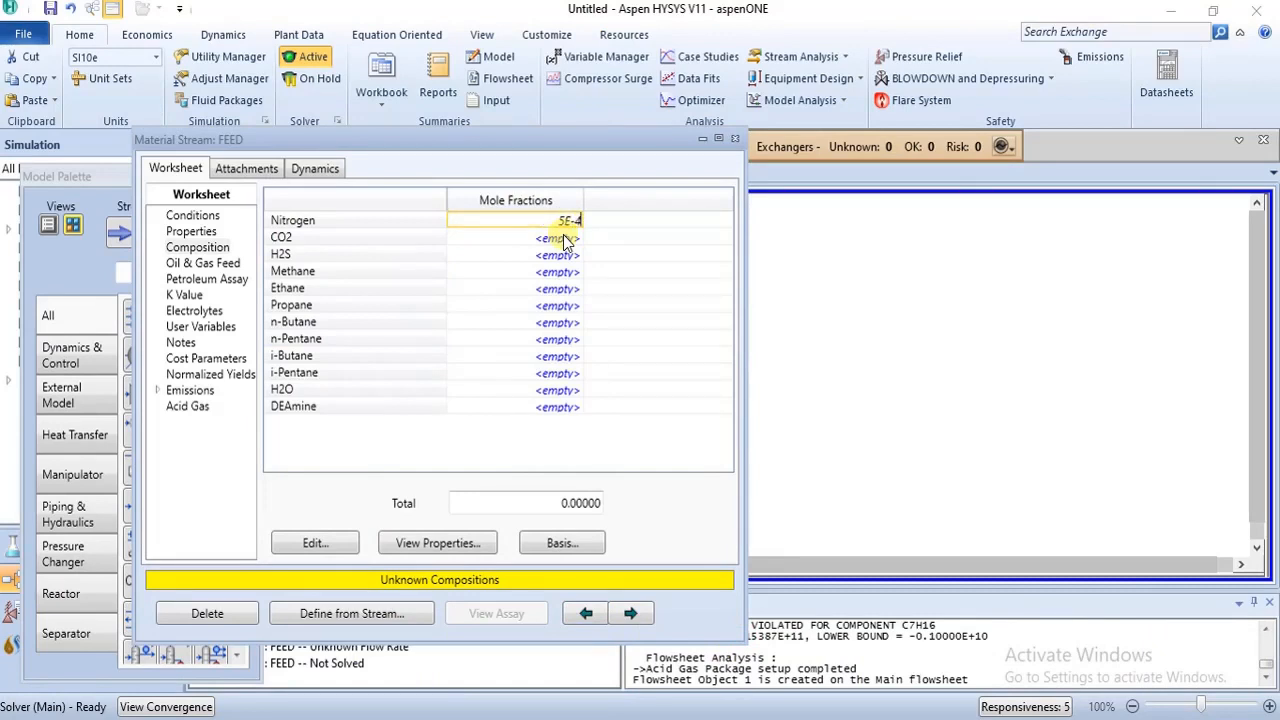
type("E-4")
key("Return")
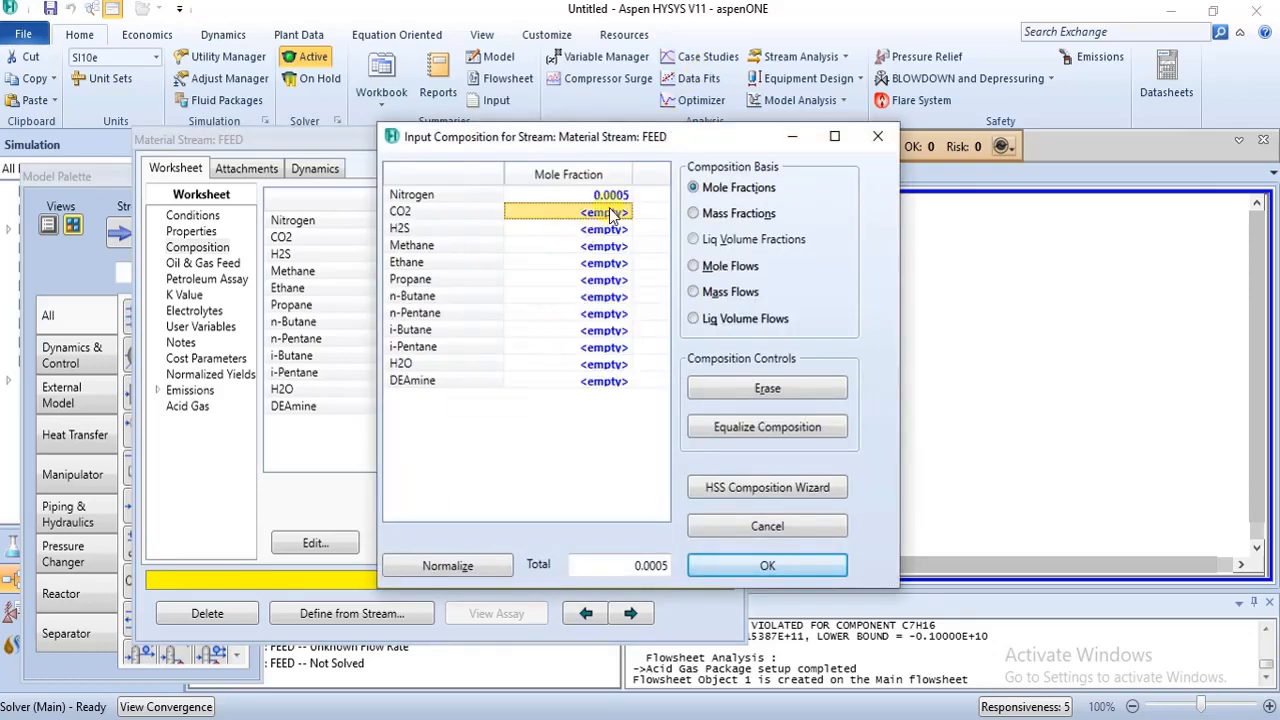
type("0.0020 0.0050 0.9263 0.0465 0.0159 0.0030 0.0005 0.0000 0.0000 0.0000 0.0000")
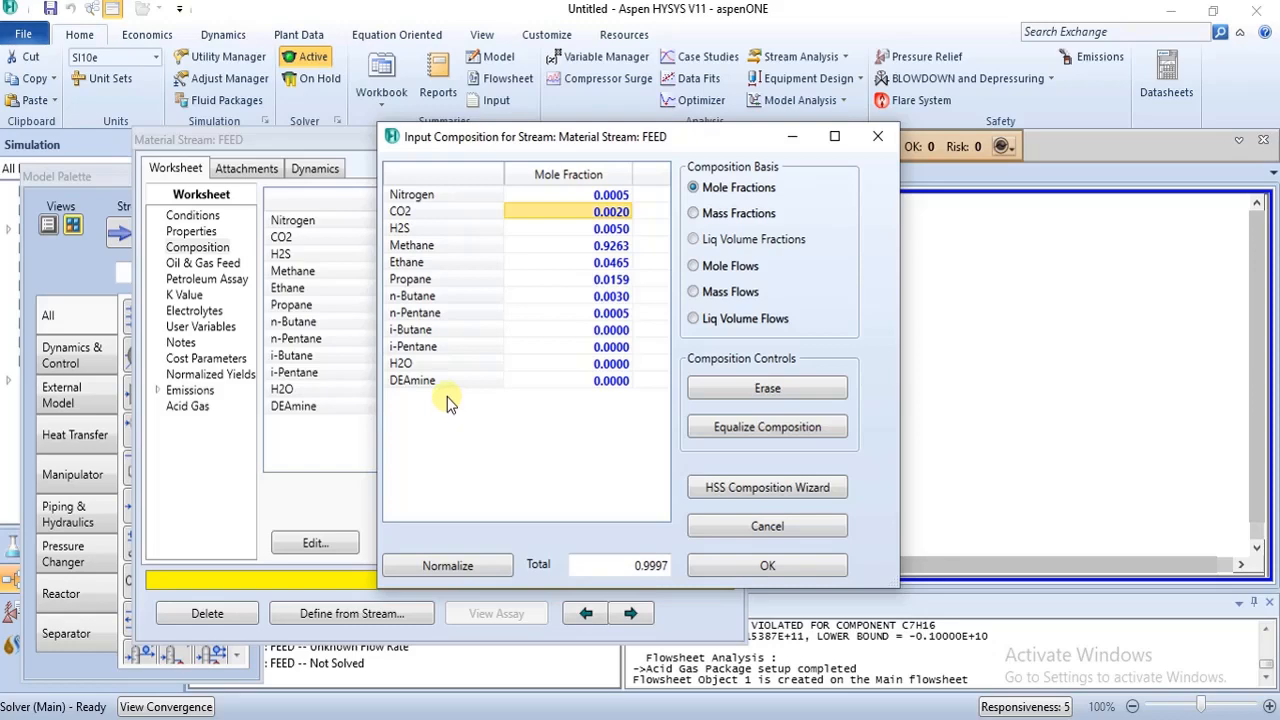
left_click(877, 136)
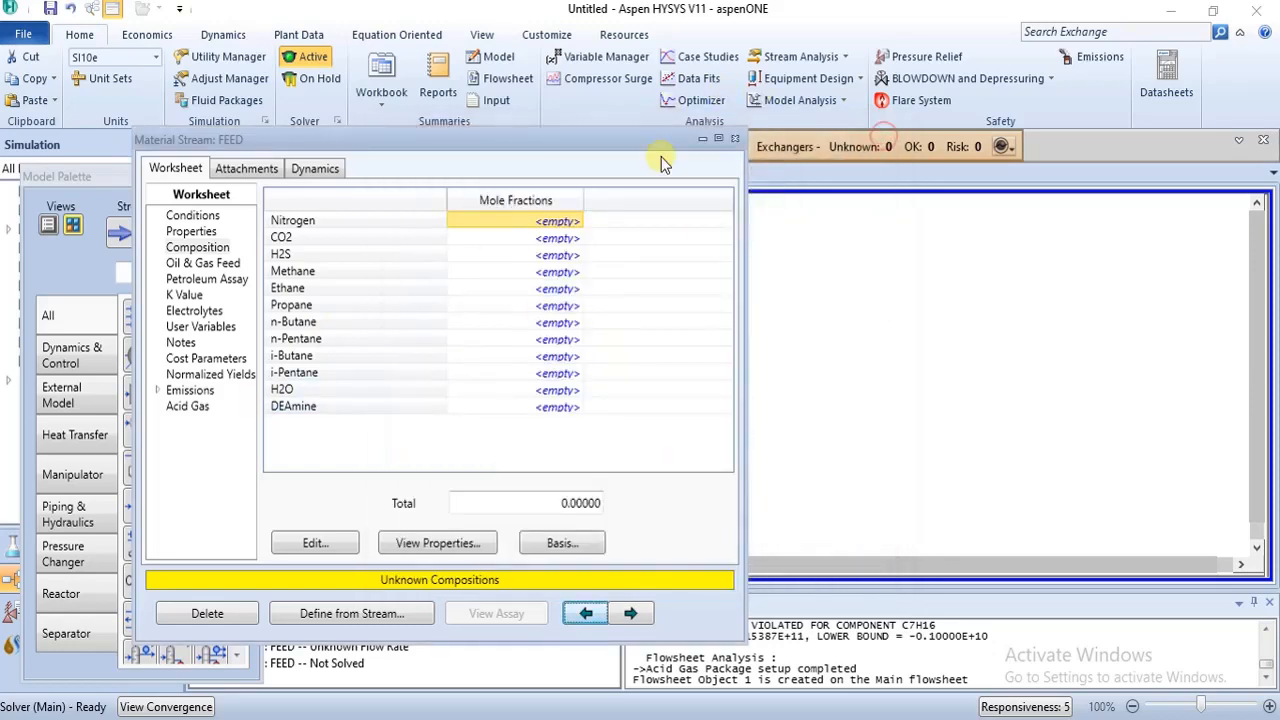
Close the FEED stream, return to the properties environment and add n-Hexane and n-Heptane to Component List - 1
left_click(735, 139)
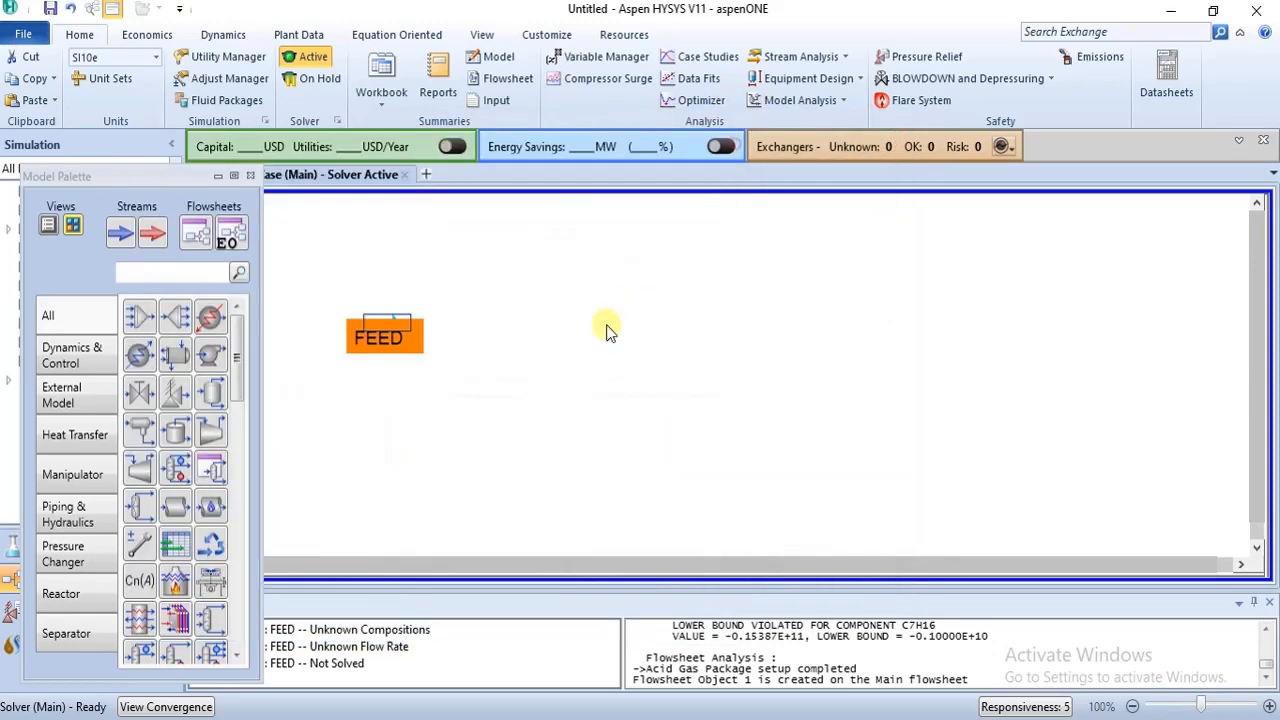
left_click(255, 177)
left_click(86, 543)
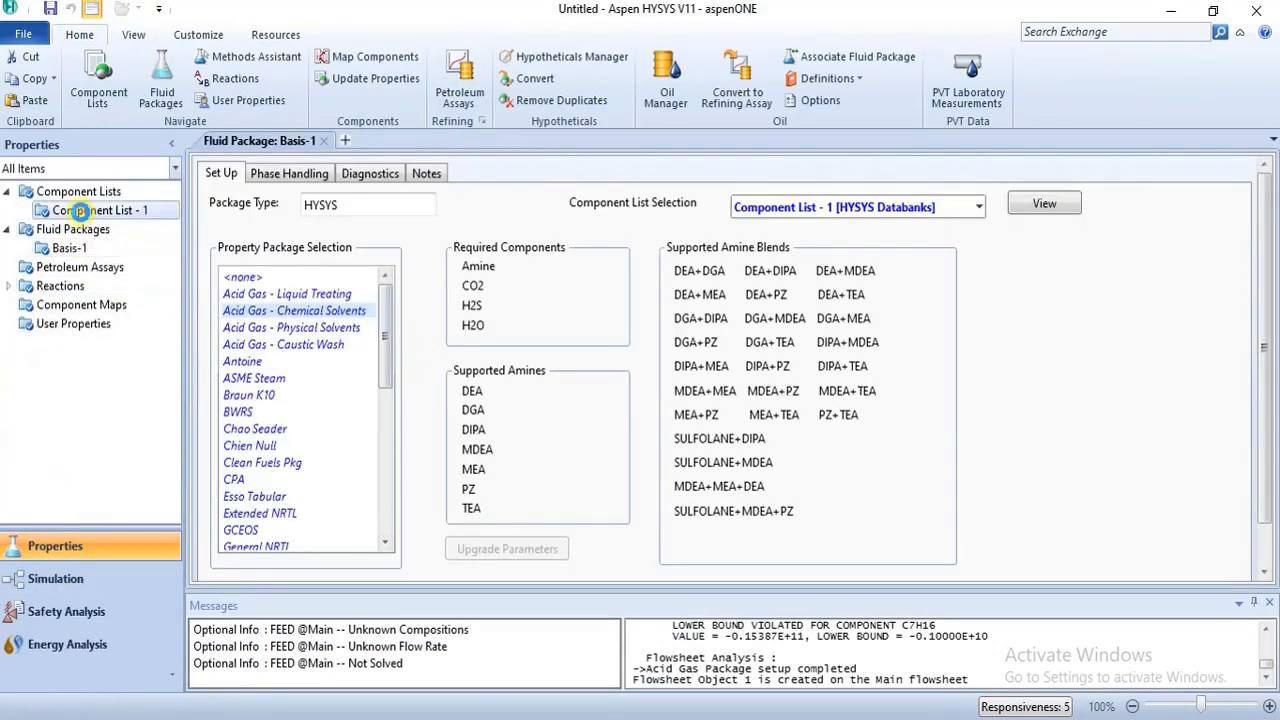
double_click(90, 210)
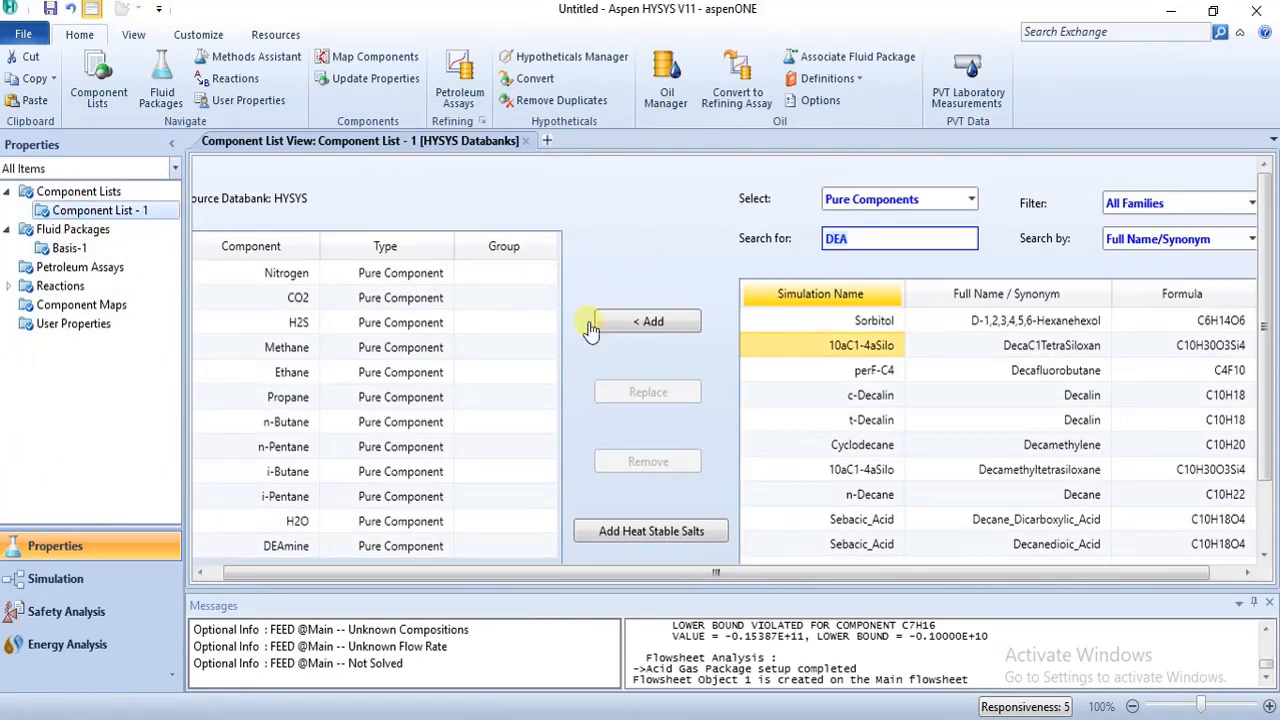
left_click(1264, 420)
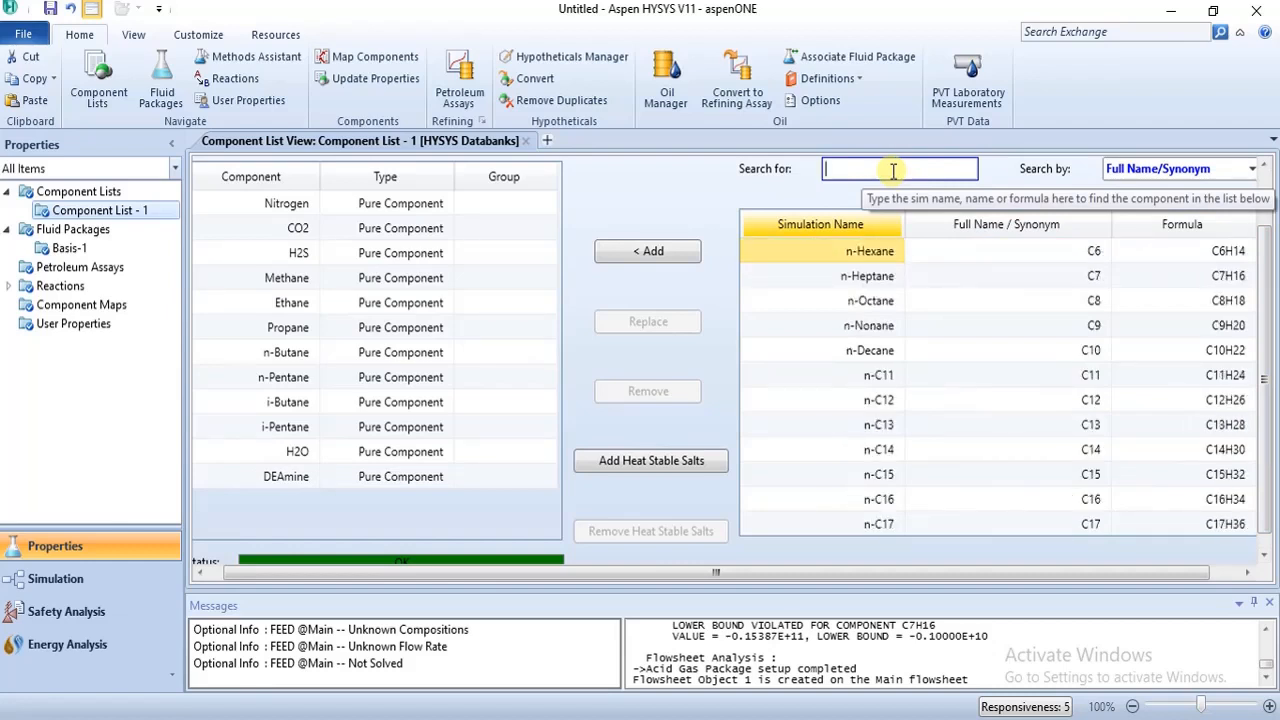
key("Return")
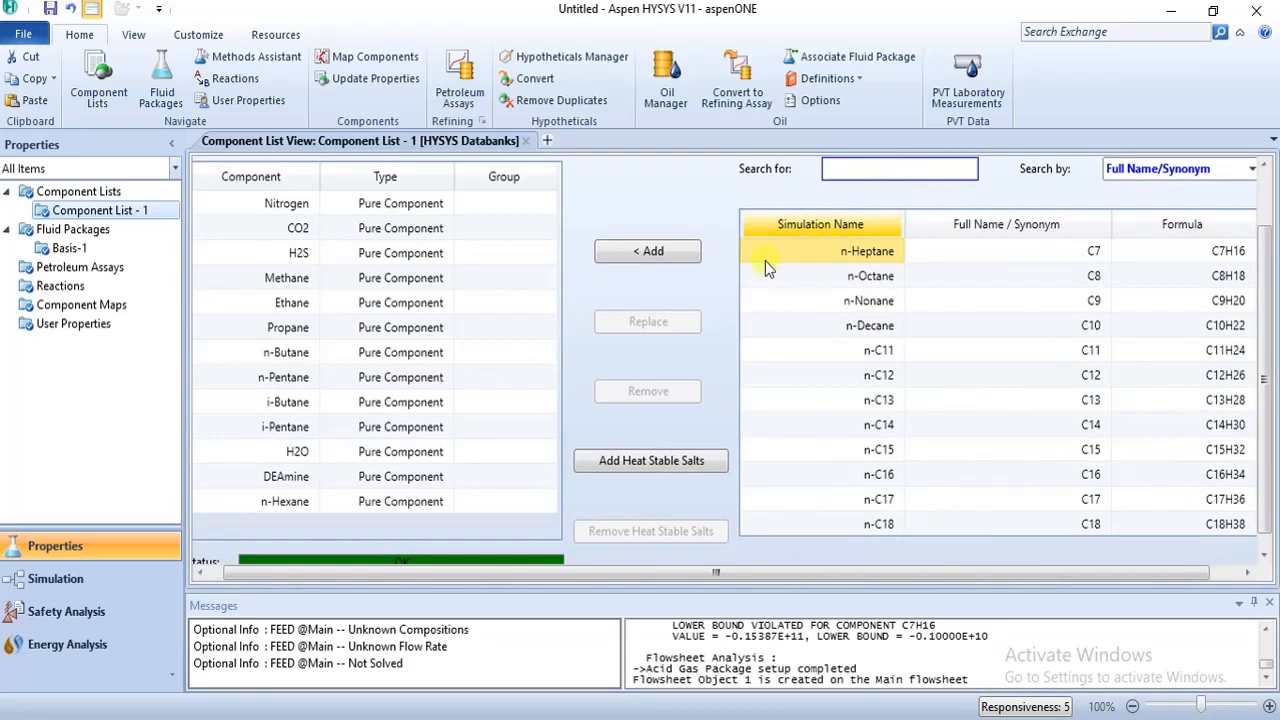
left_click(650, 254)
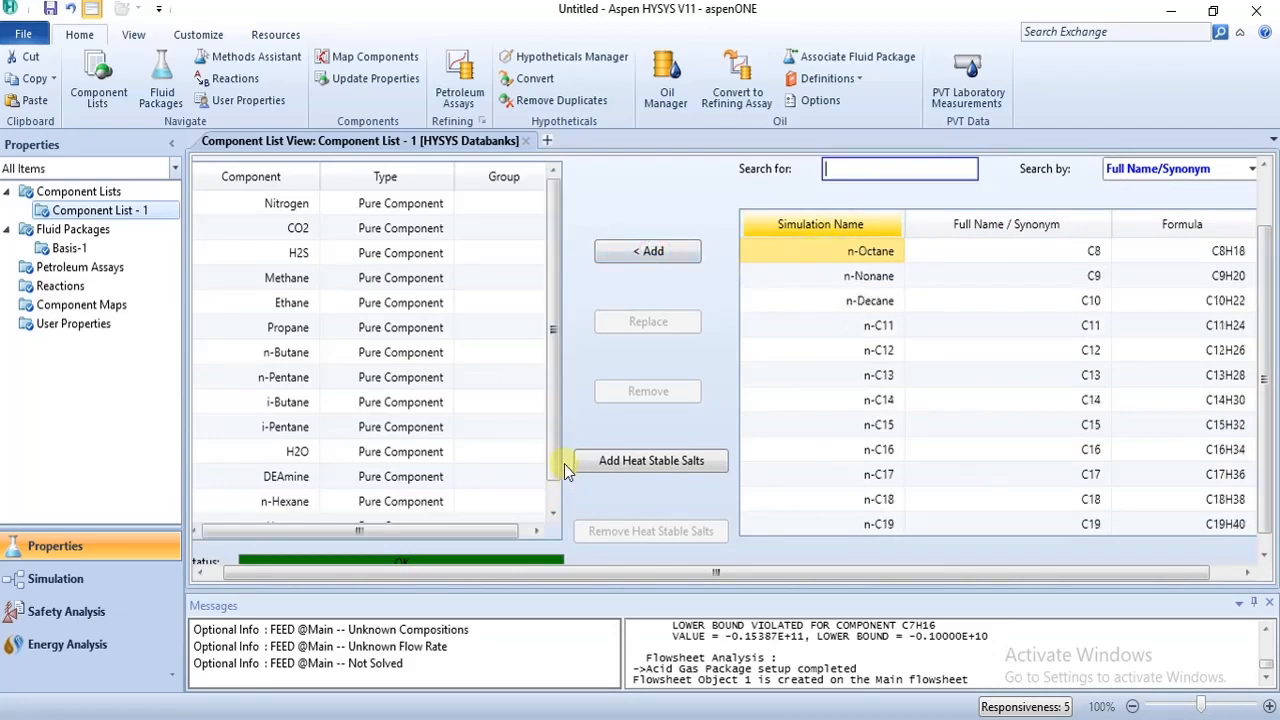
scroll(556, 460, "down", 1)
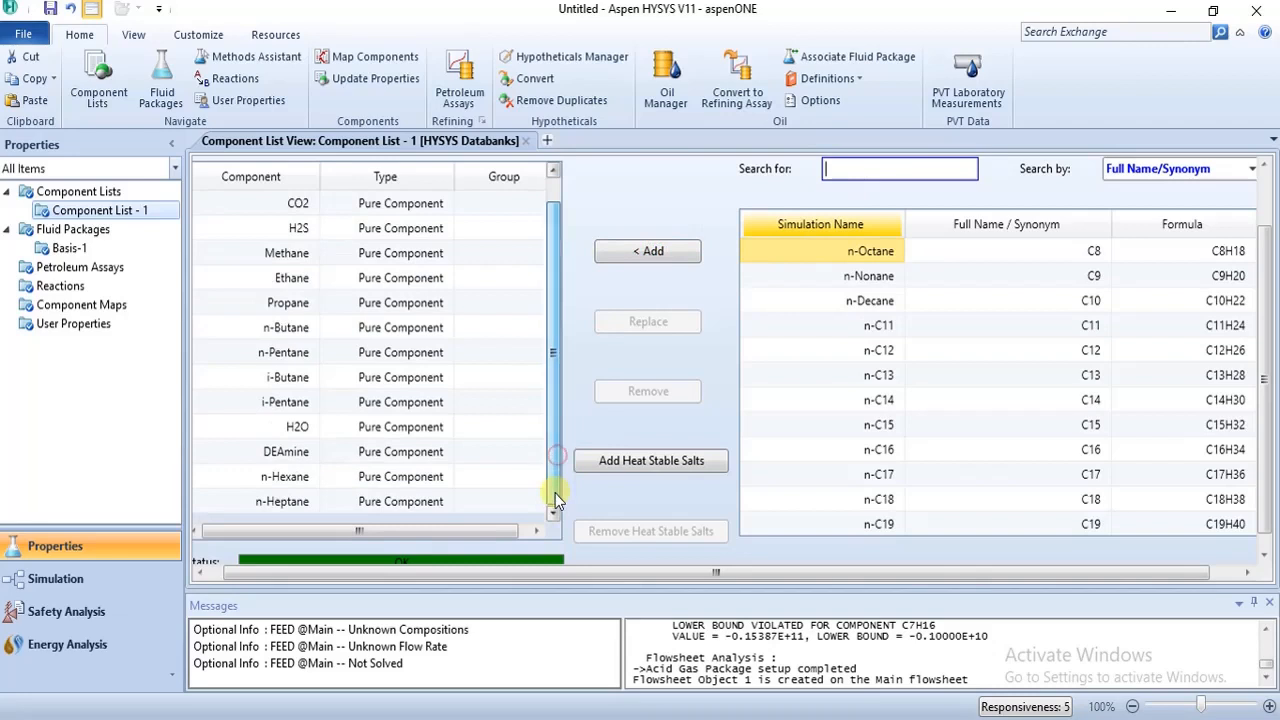
Return to the simulation environment without holding mode and open the FEED stream's composition
left_click(112, 588)
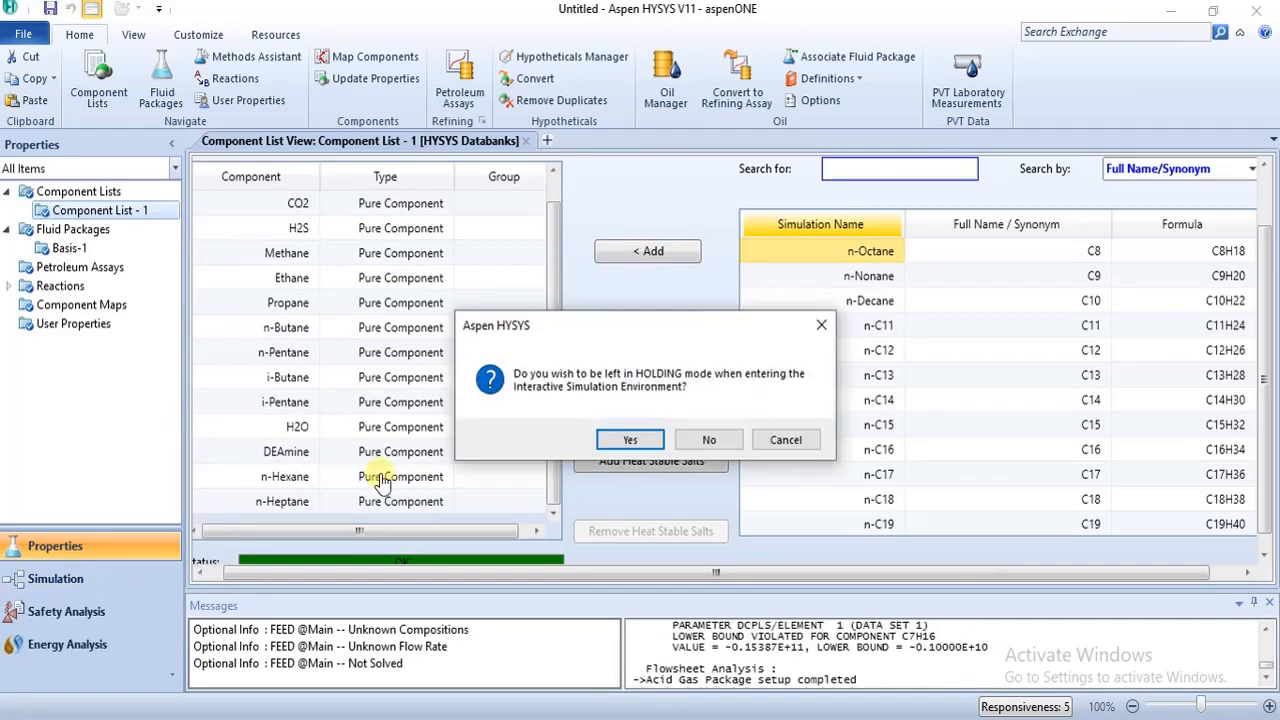
left_click(705, 439)
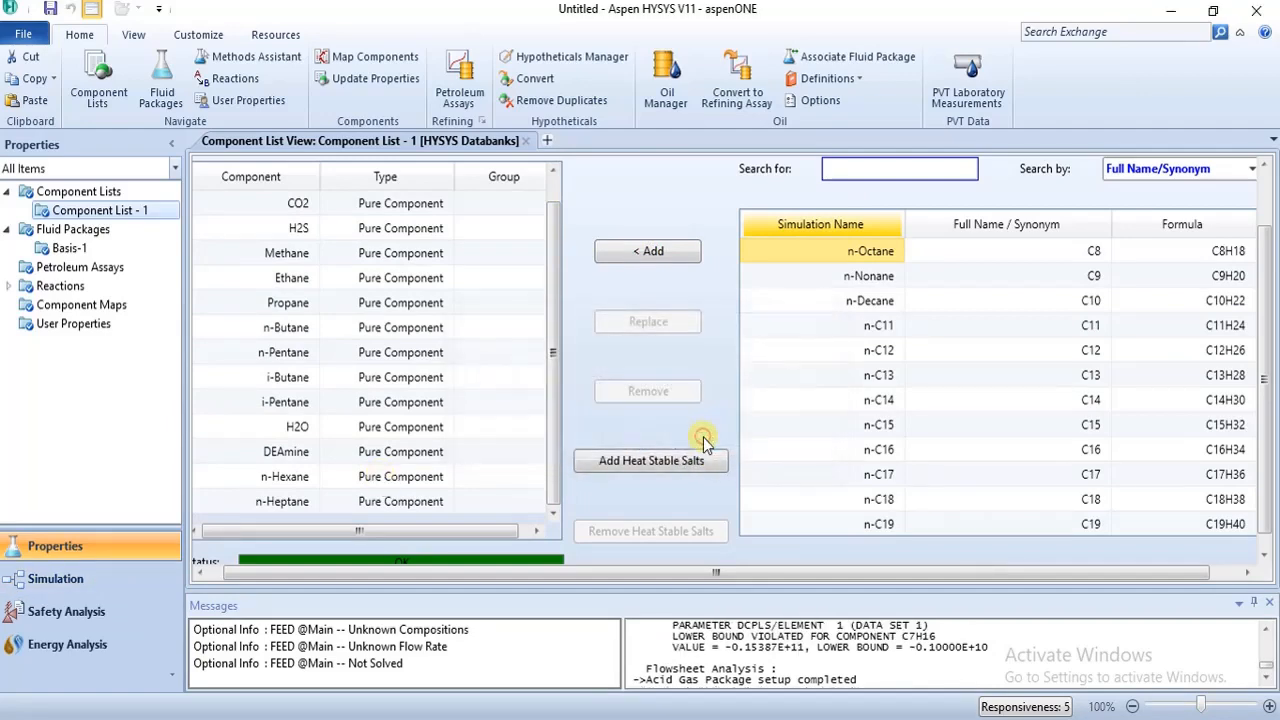
double_click(387, 318)
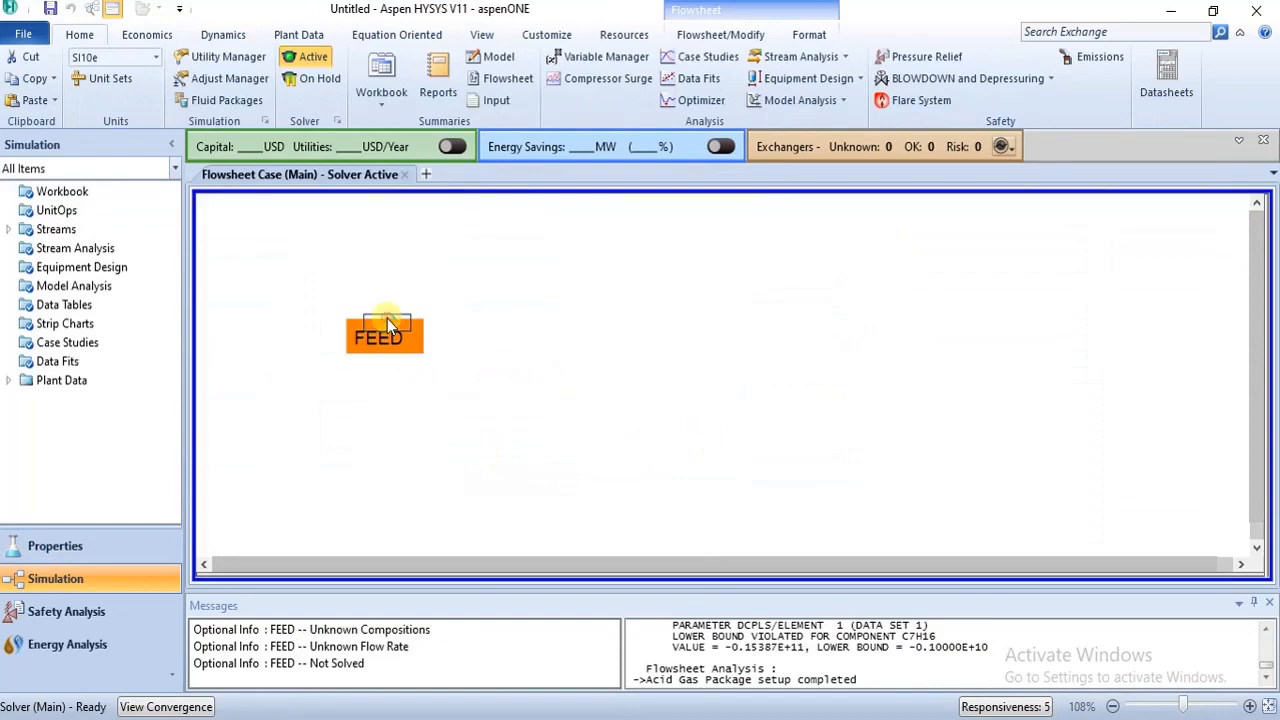
left_click(157, 349)
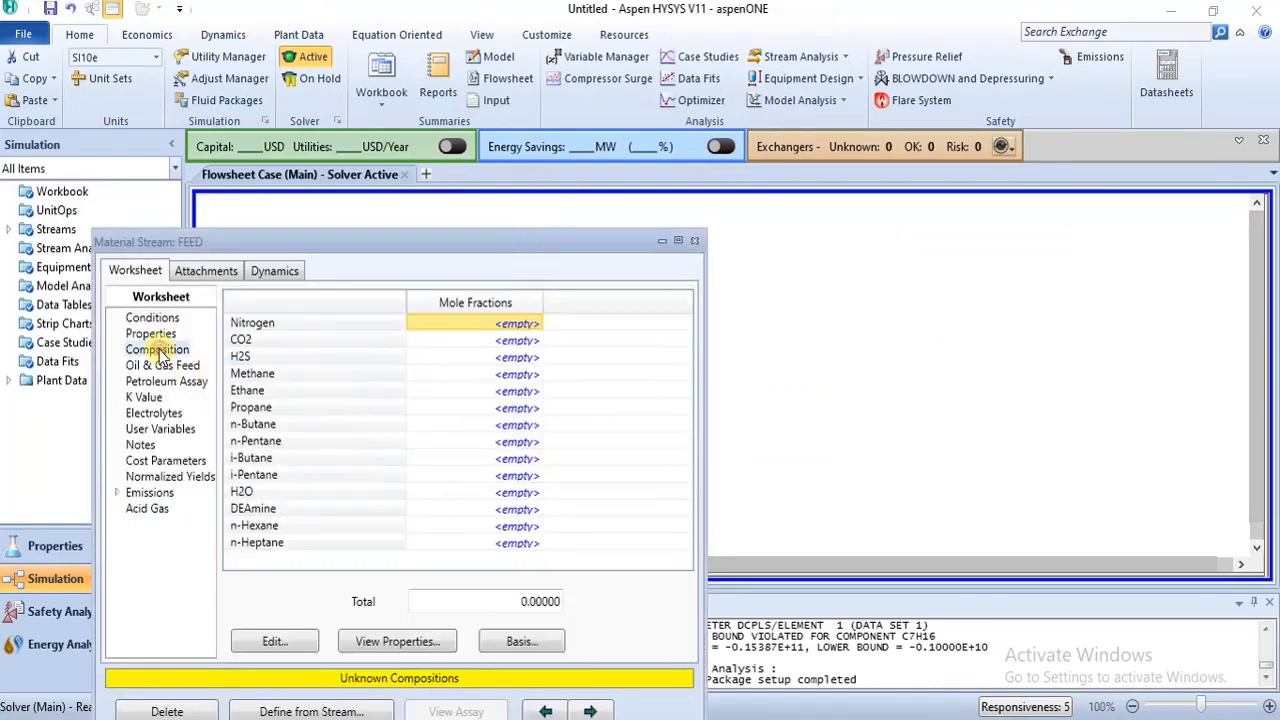
left_click_drag(471, 241, 560, 131)
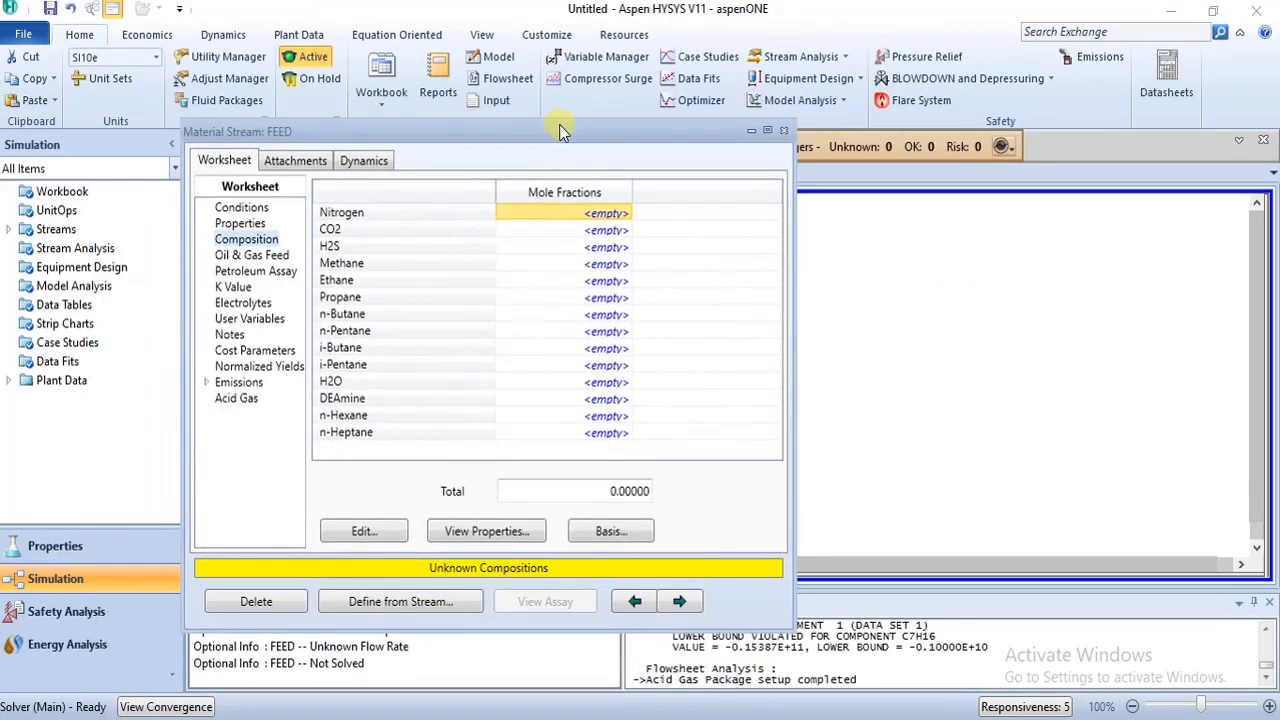
Set FEED mole fractions: Nitrogen 0.0005, CO2 0.0020, H2S 0.0050, Methane 0.9263, Ethane 0.0465, Propane 0.0159, n-Butane 0.0030, n-Pentane 0.0005, n-Hexane 0.0003, all others 0
mouse_move(480, 719)
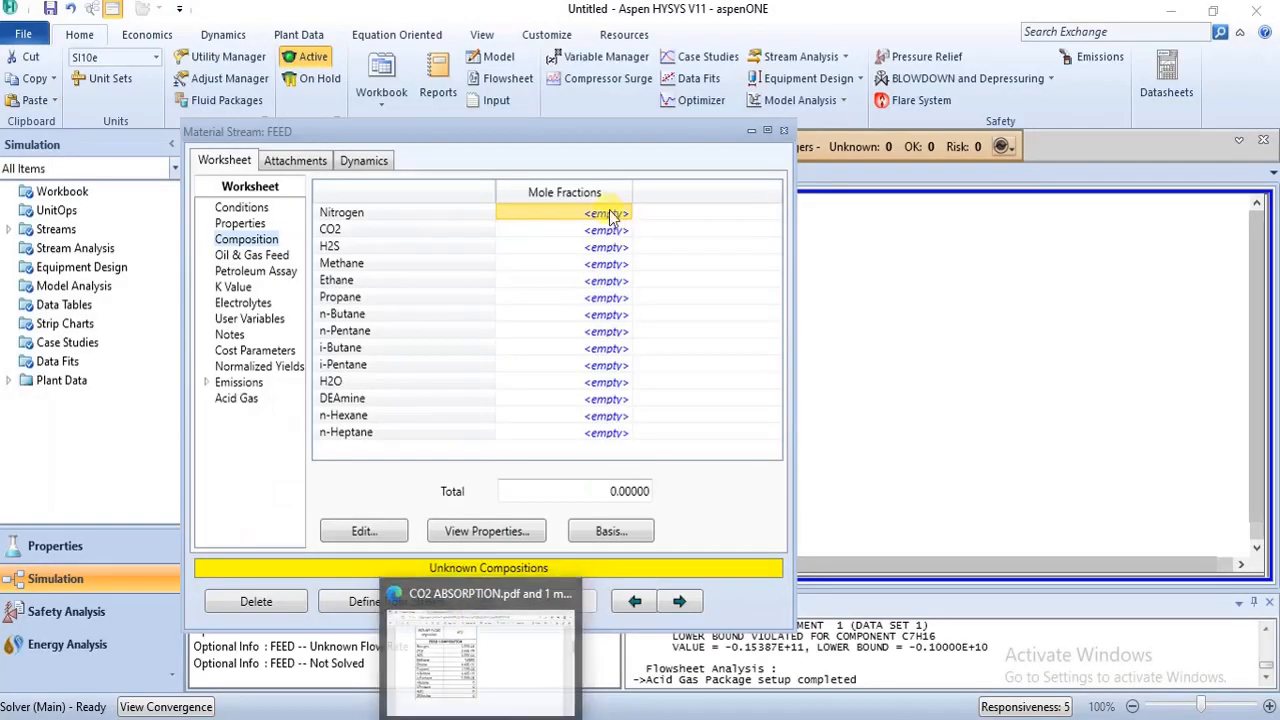
left_click(607, 214)
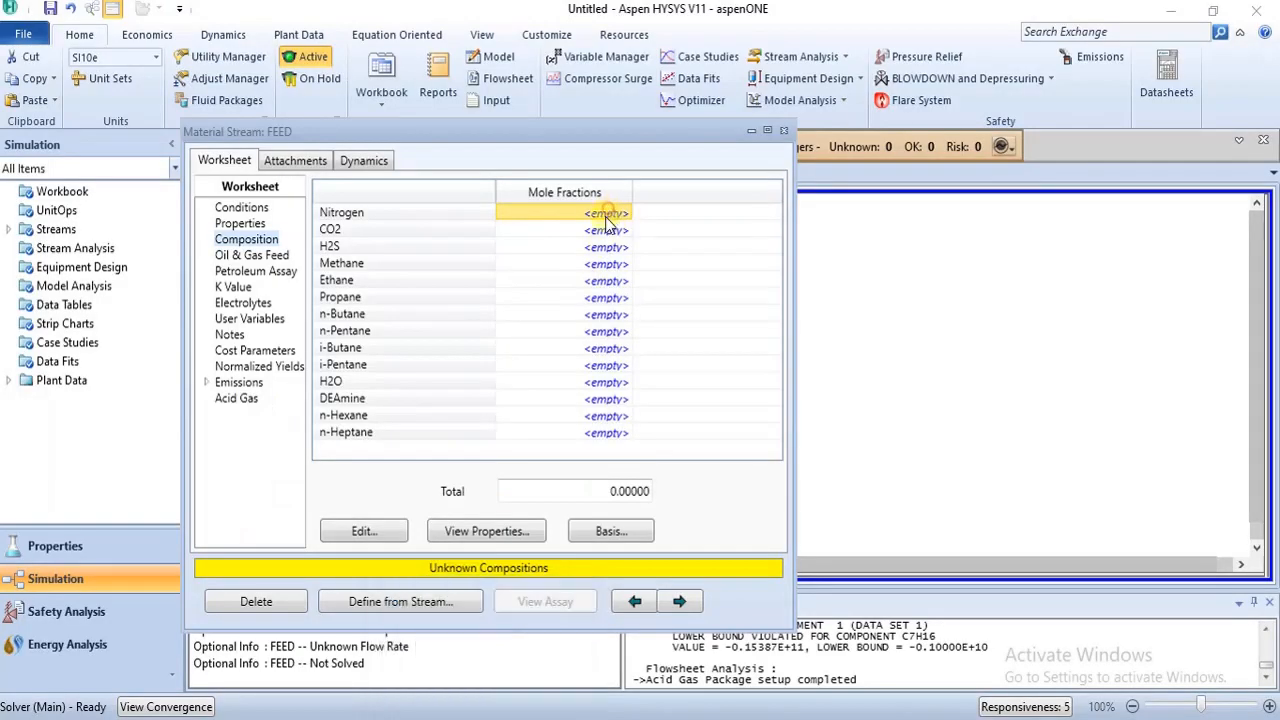
type("5E-4")
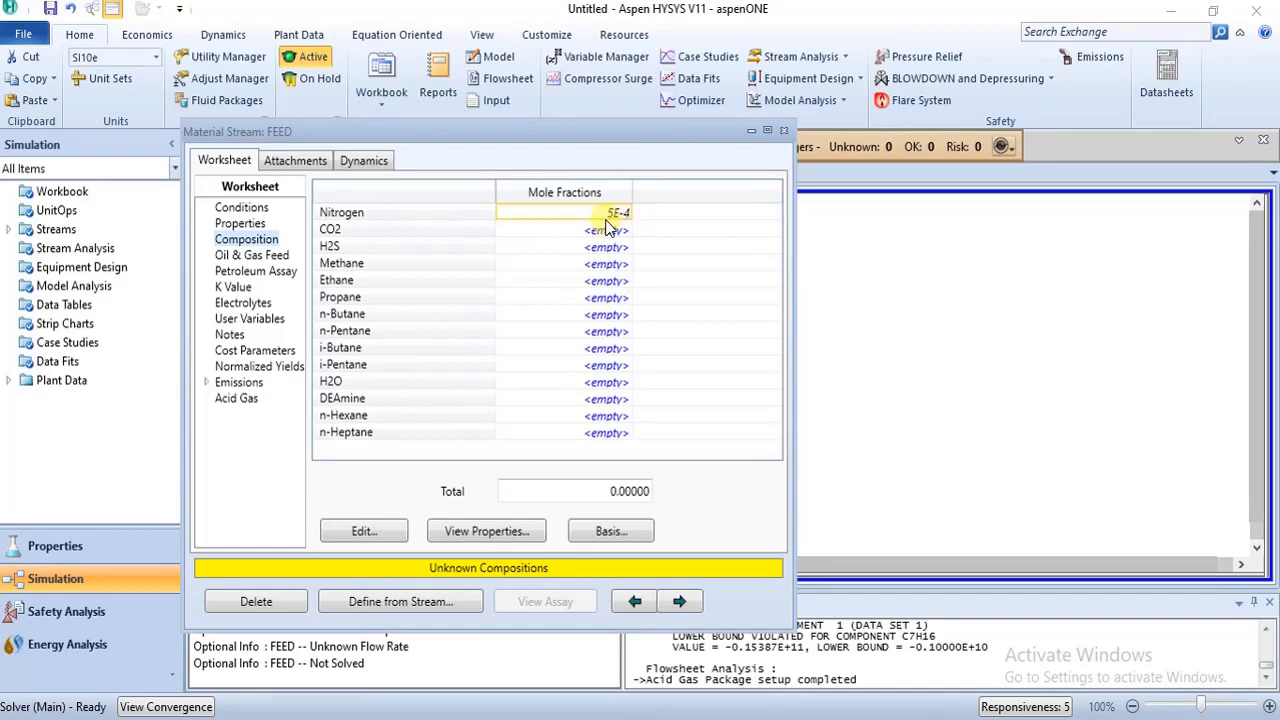
key("Return")
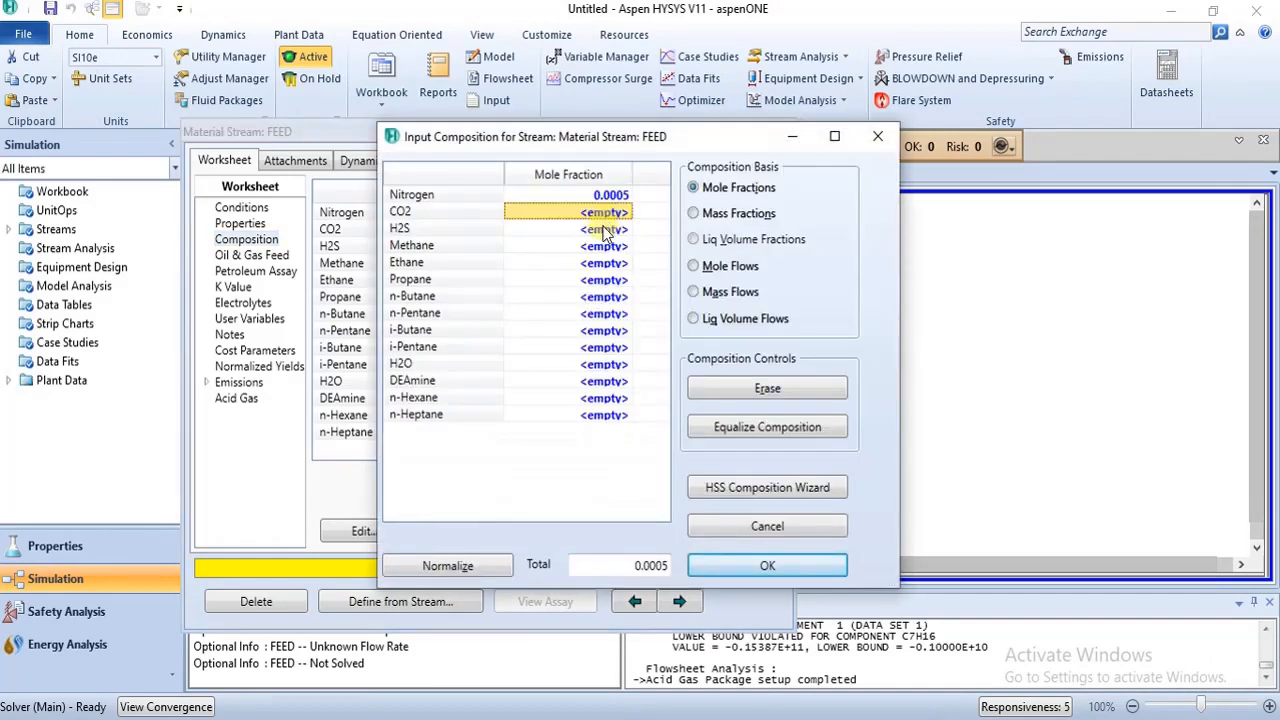
type("0.0020 0.0050 0.9263 0.0465 0.0159 0.0030 0.0005 0.0000 0.0000 0.0000 0.0000 0.0003 0.0000")
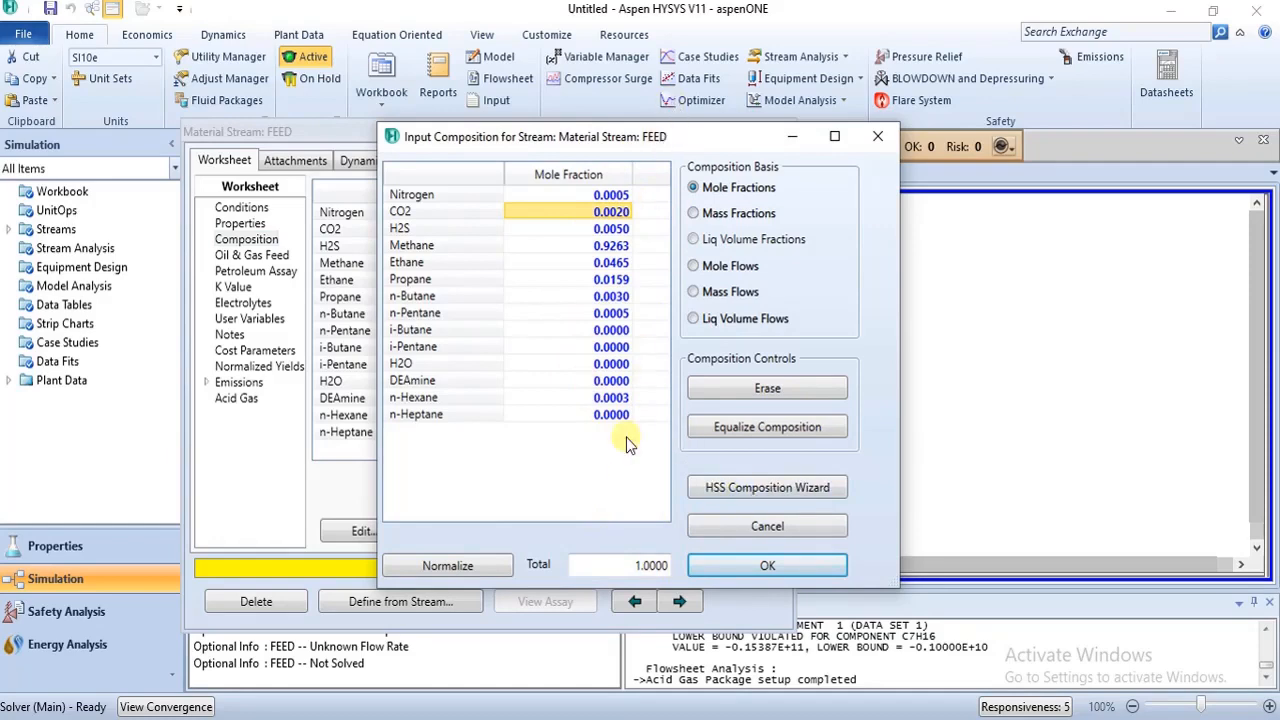
left_click(775, 566)
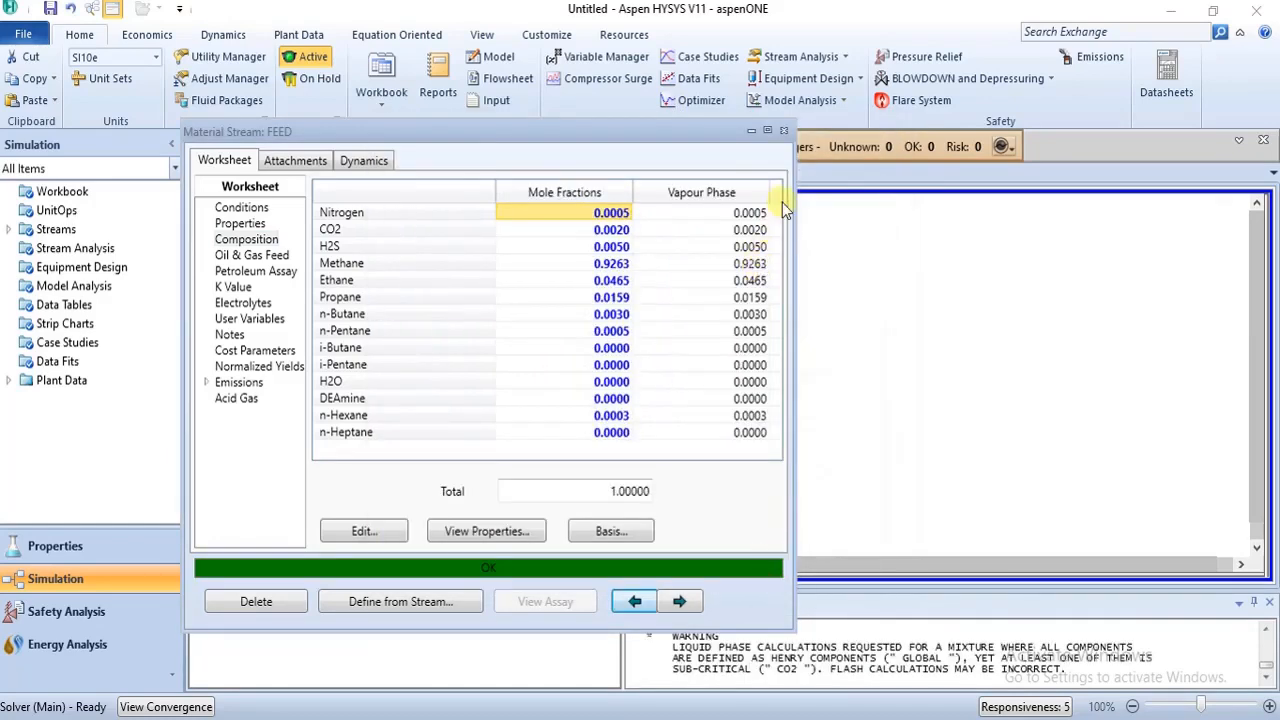
left_click(785, 131)
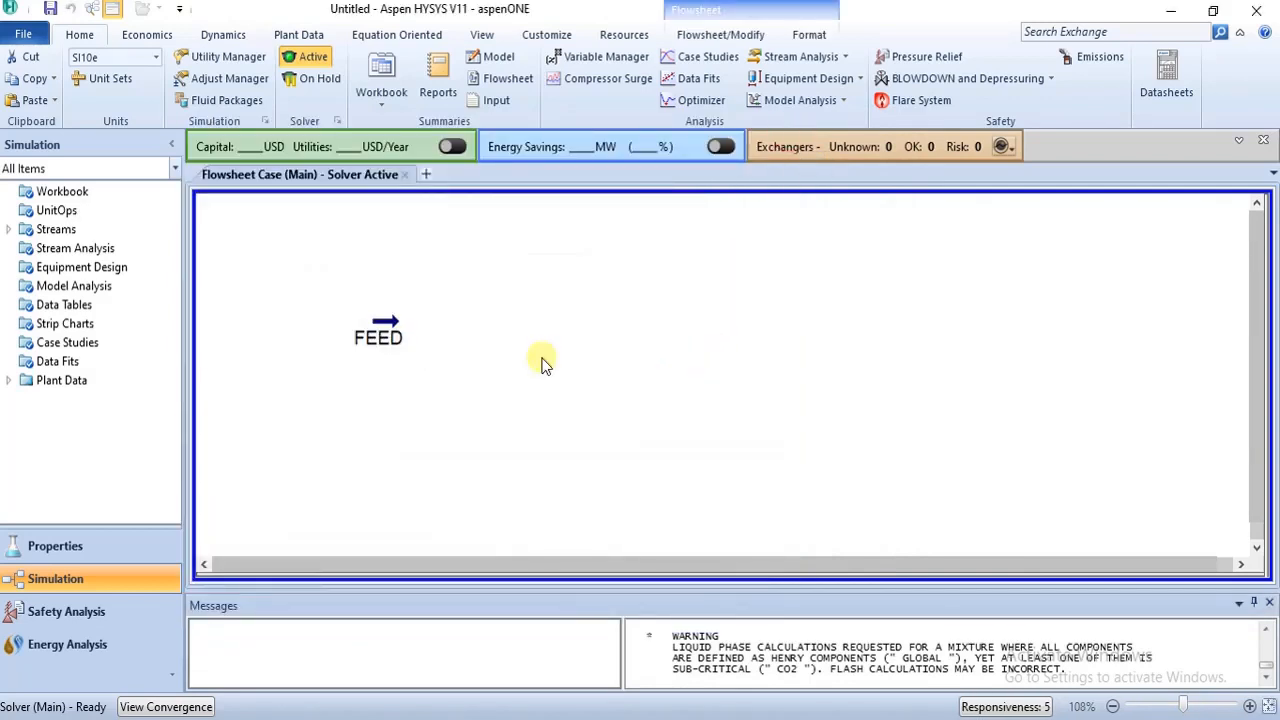
Move the FEED stream slightly to the left on the flowsheet and deselect it
mouse_move(397, 332)
left_click_drag(396, 325, 361, 323)
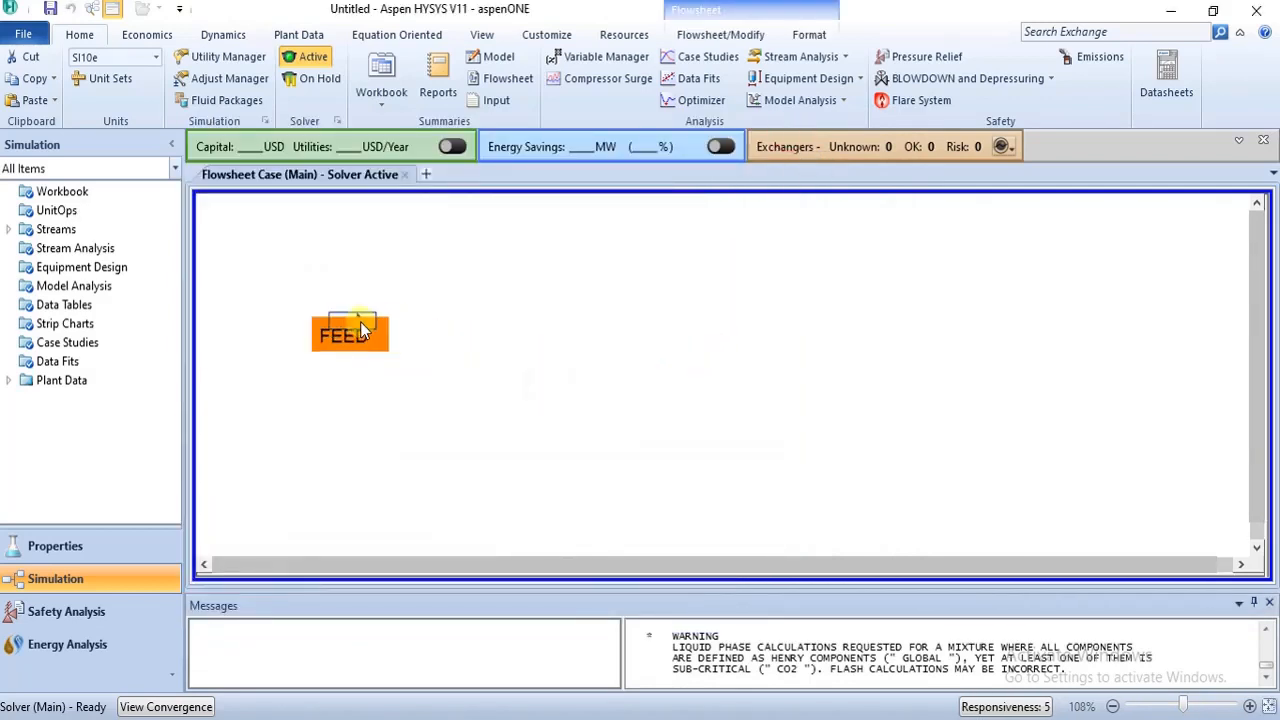
left_click(436, 325)
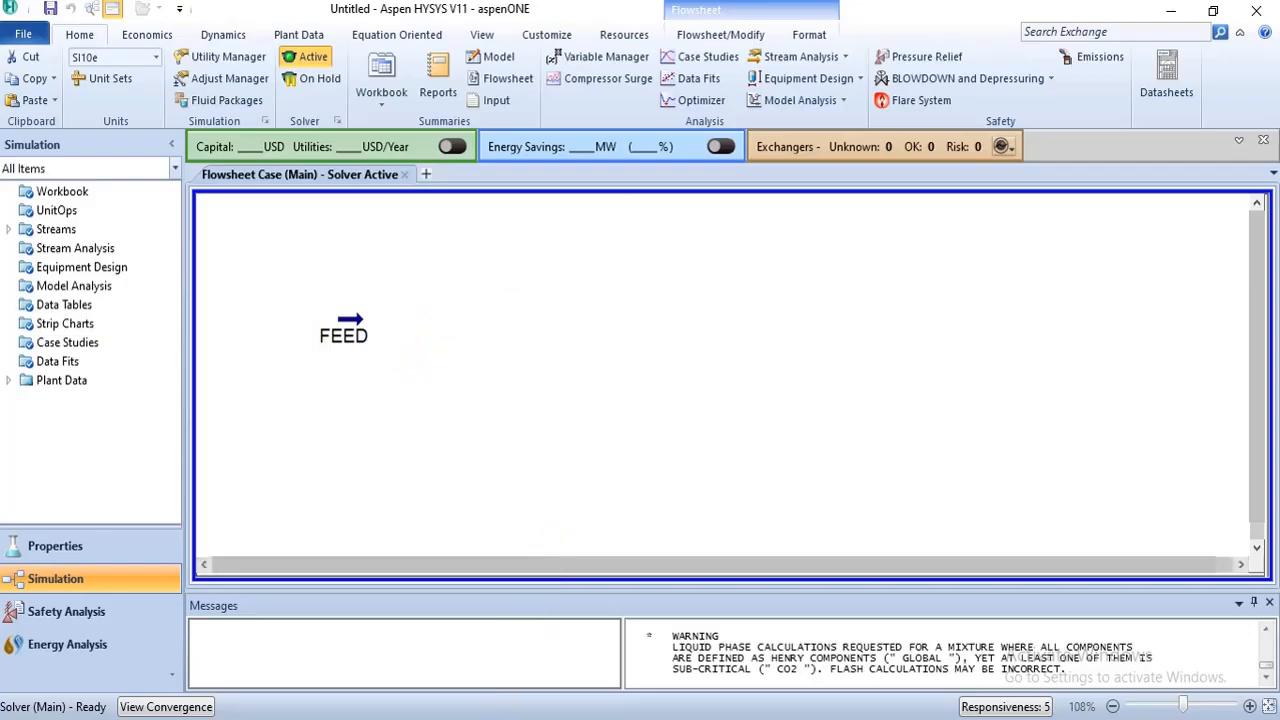
Display the model palette and move it clear of the FEED stream
left_click(497, 718)
key("alt+Tab")
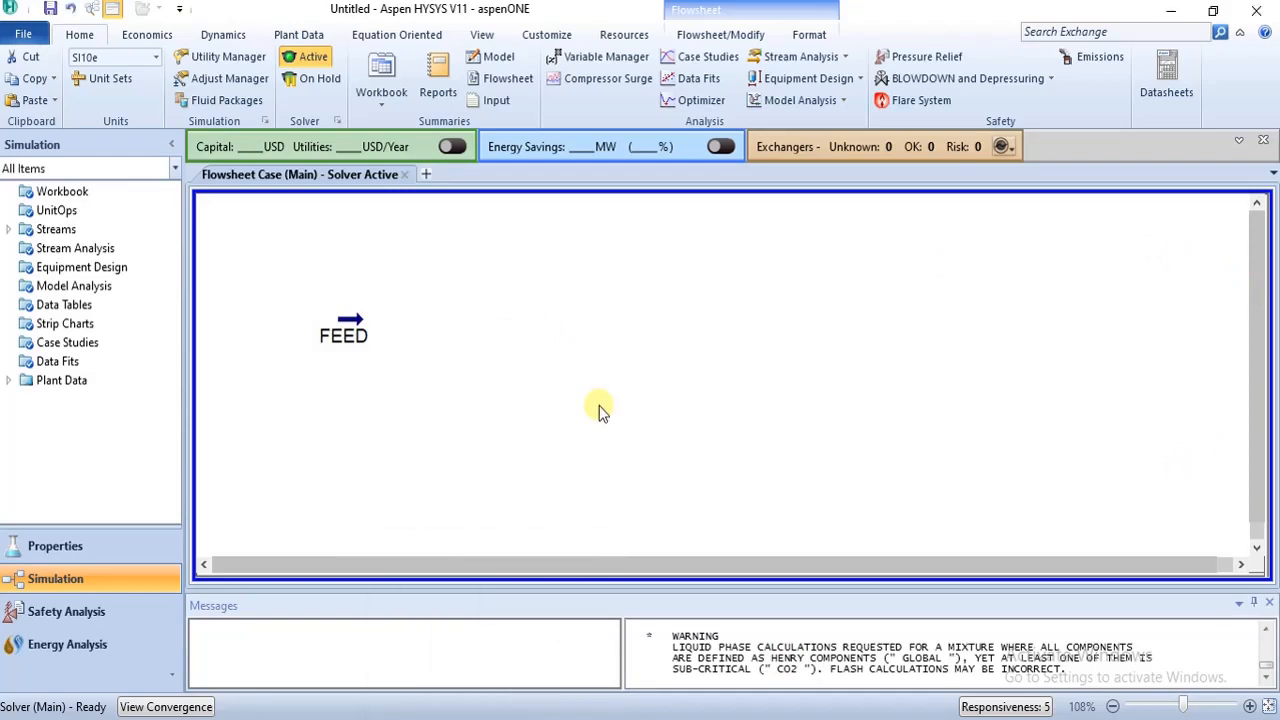
left_click(728, 38)
left_click(38, 86)
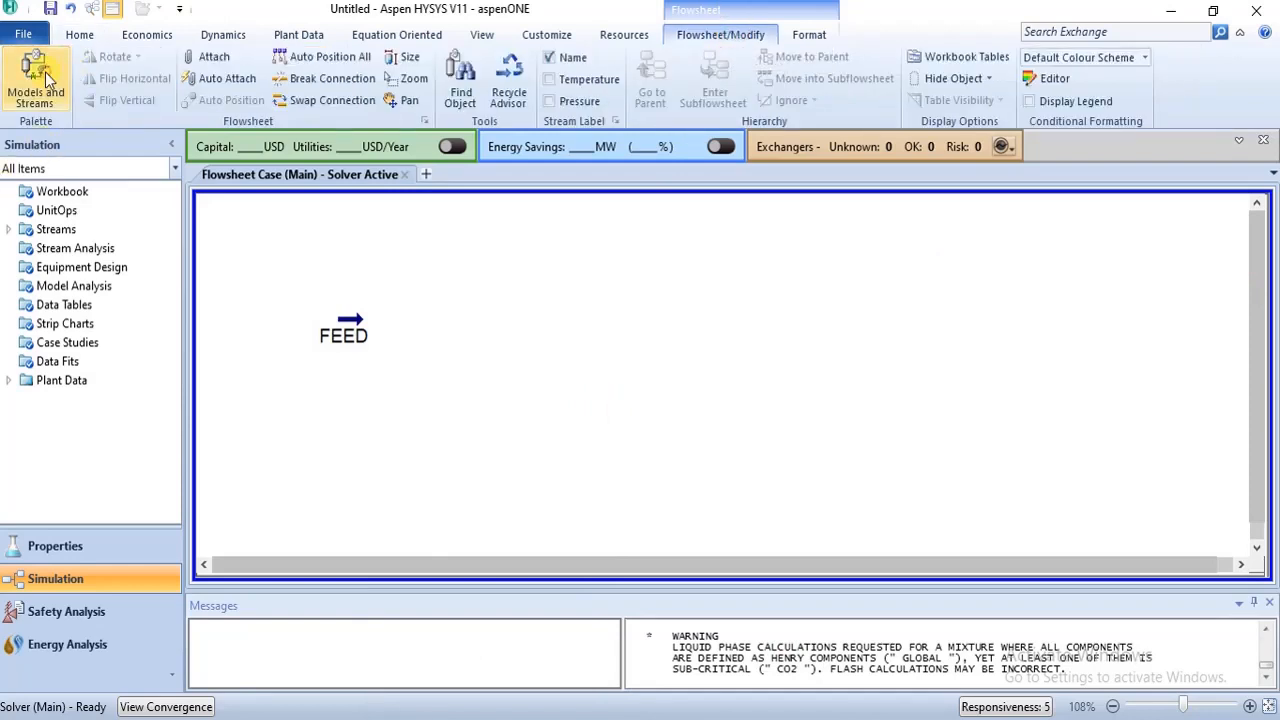
left_click(146, 142)
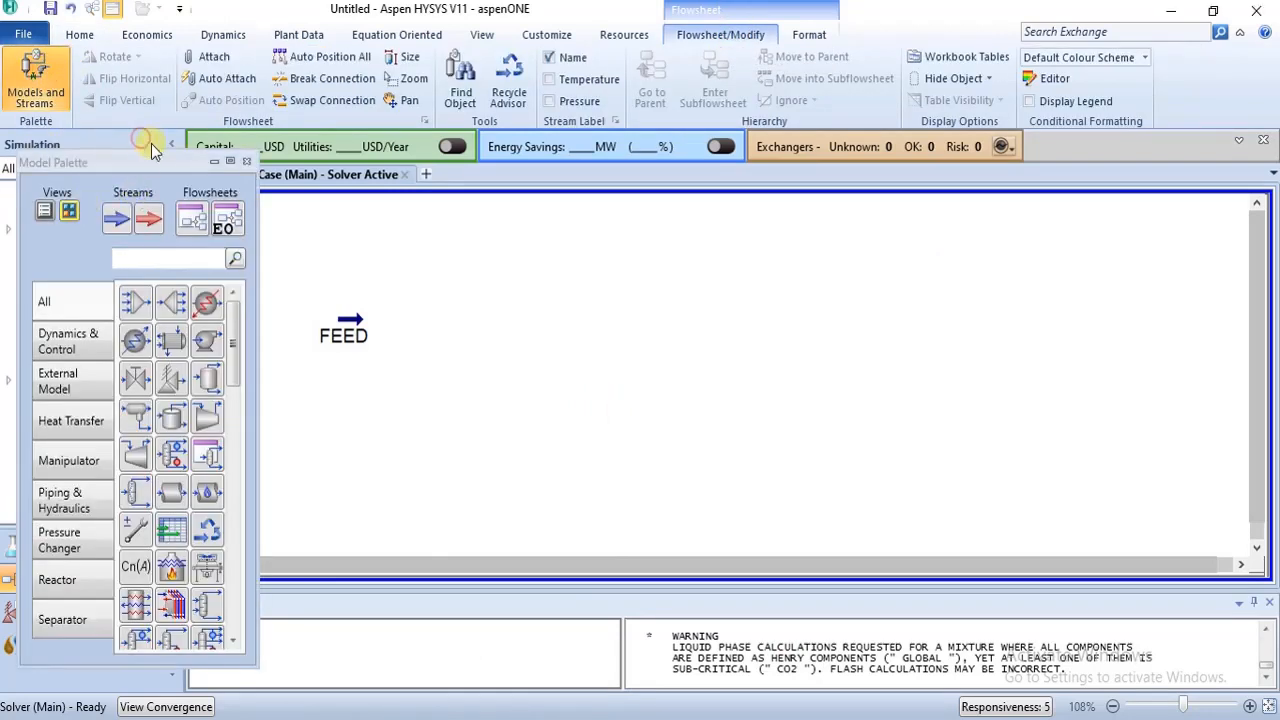
left_click_drag(148, 165, 135, 90)
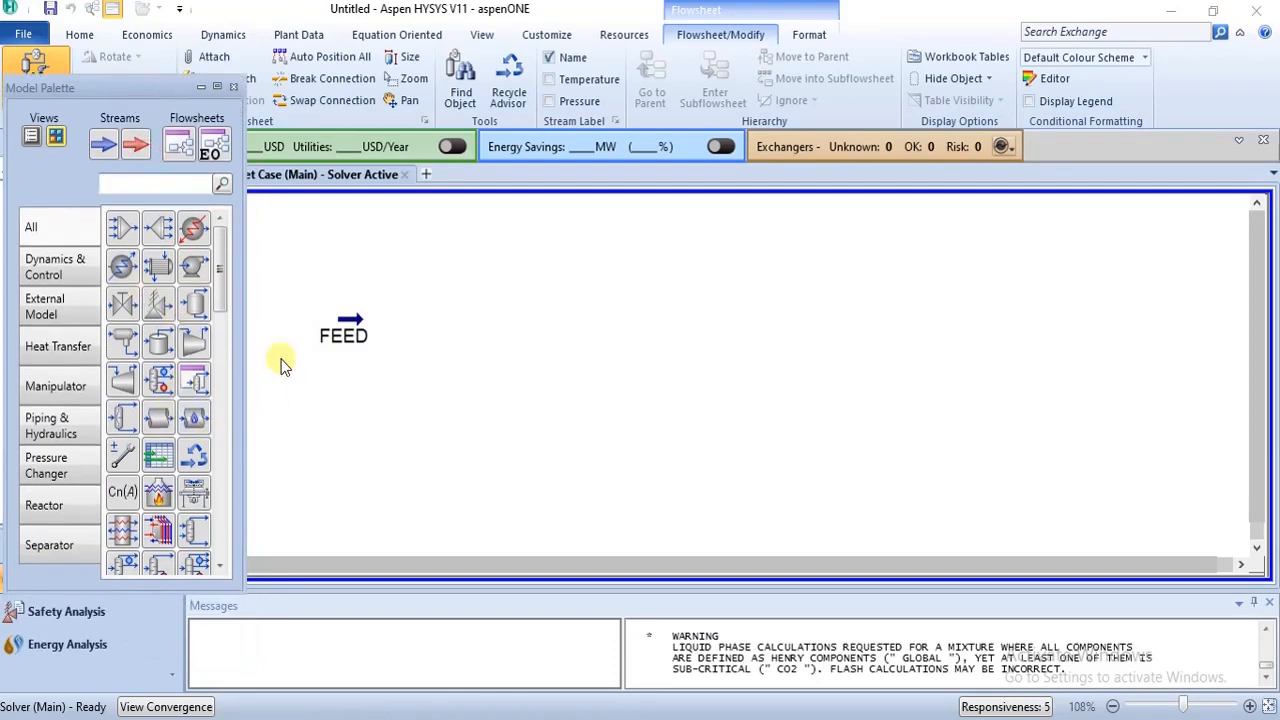
Move the FEED stream slightly down and place a compressor just to its right on the flowsheet
left_click_drag(345, 326, 333, 357)
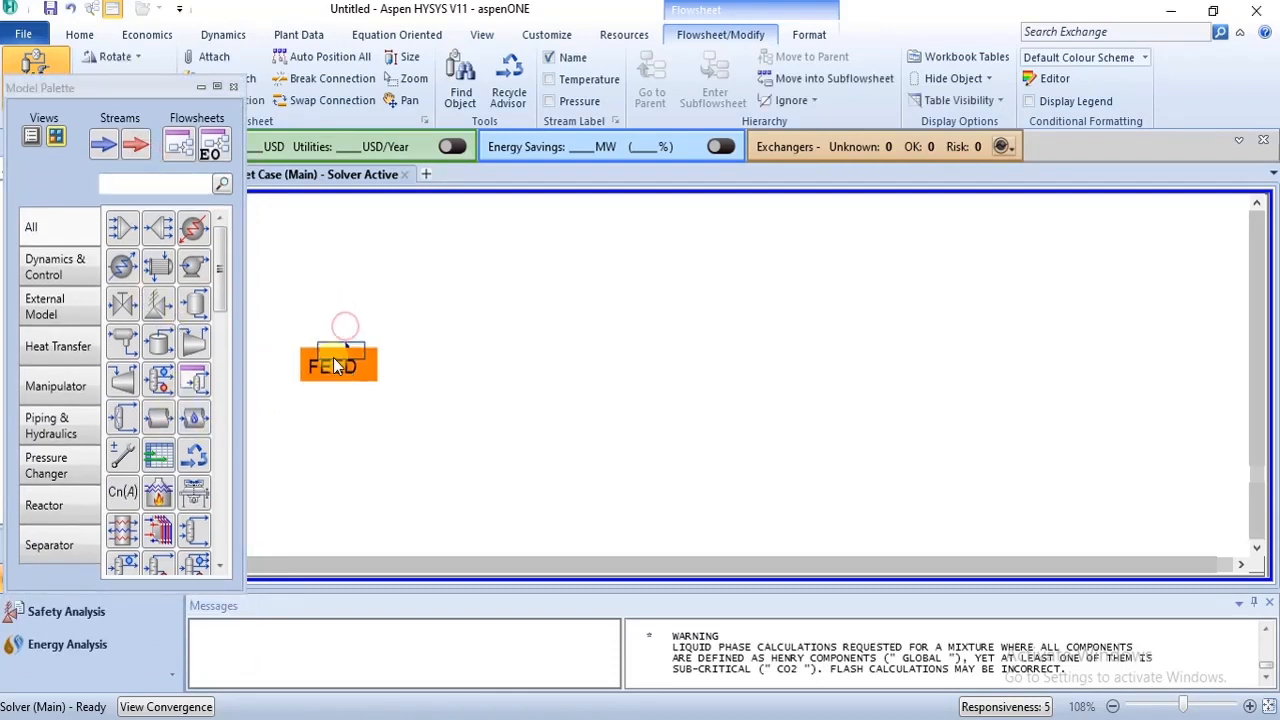
left_click(388, 340)
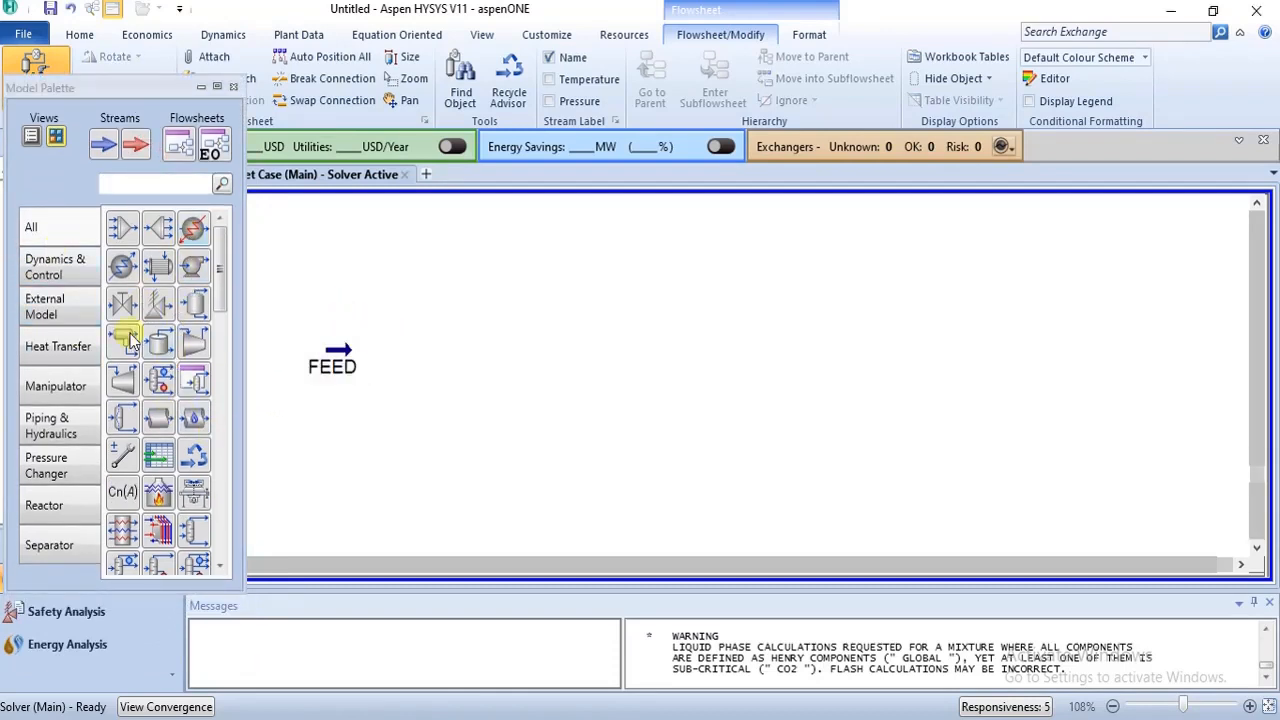
left_click_drag(122, 378, 386, 378)
left_click(506, 348)
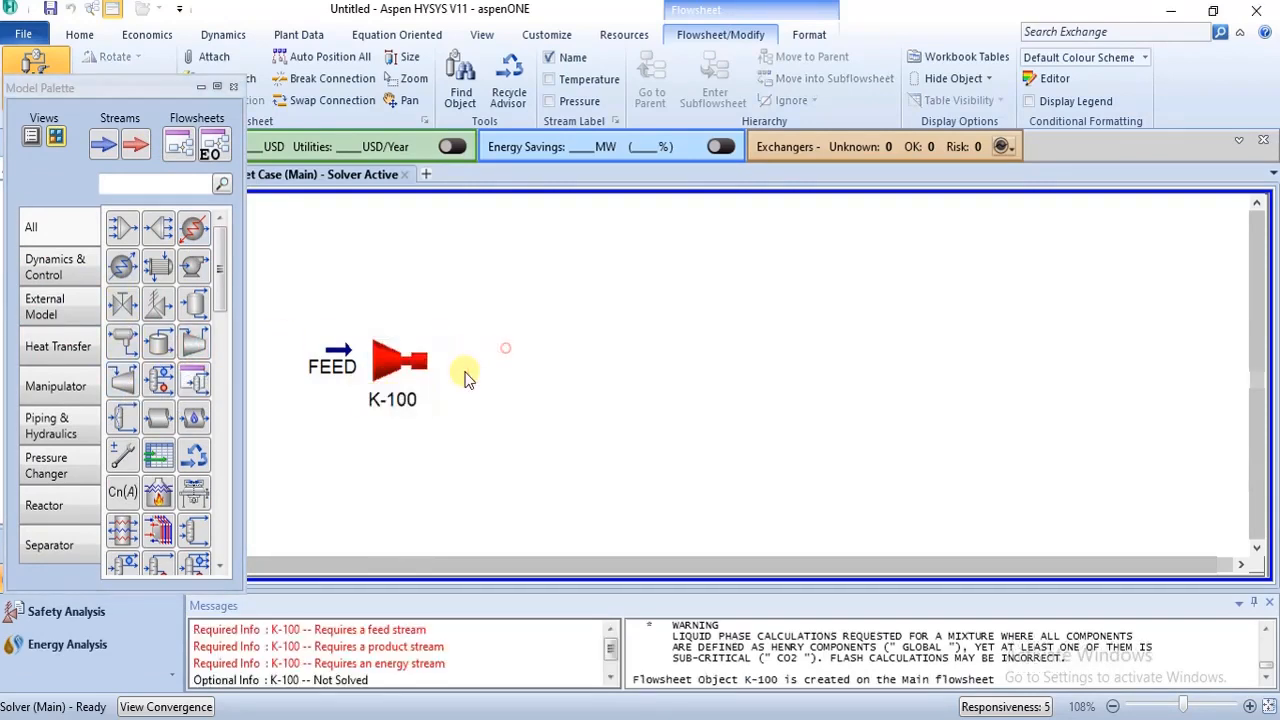
Switch to CO2 ABSORPTION.pdf, look up the compressor outlet pressures and return to the untitled Aspen HYSYS case
left_click(463, 718)
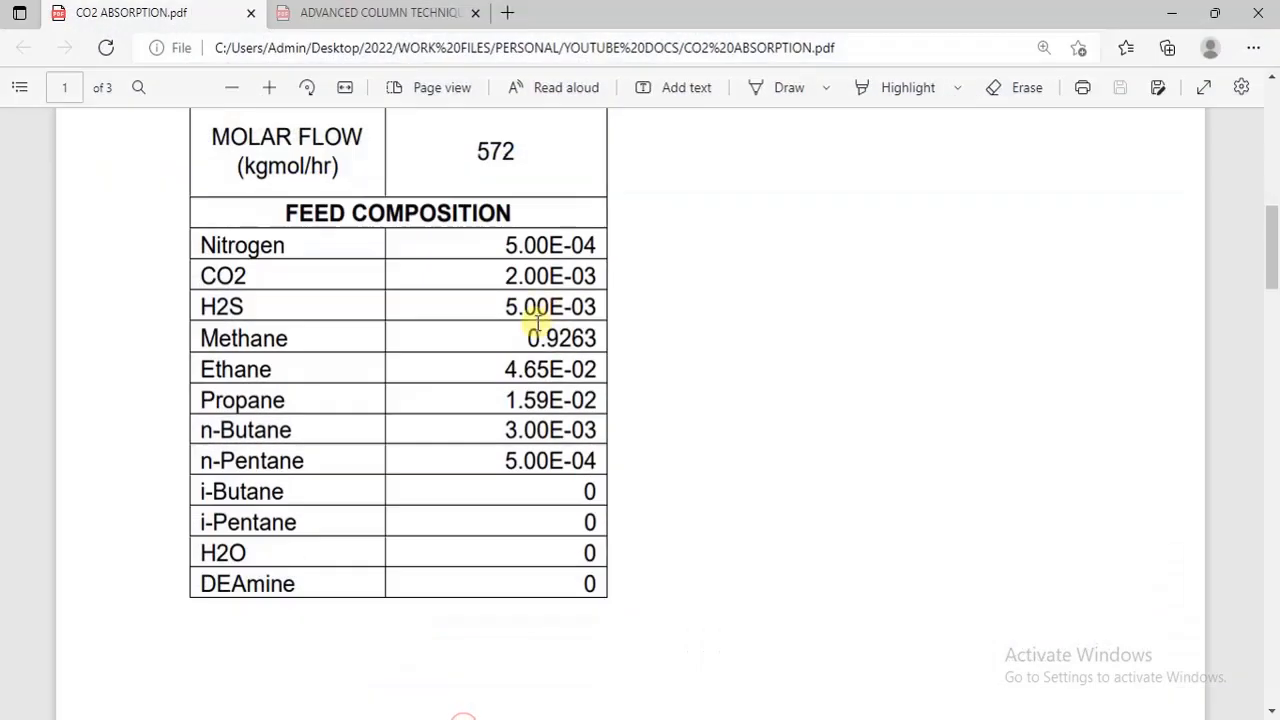
left_click_drag(1271, 243, 1272, 409)
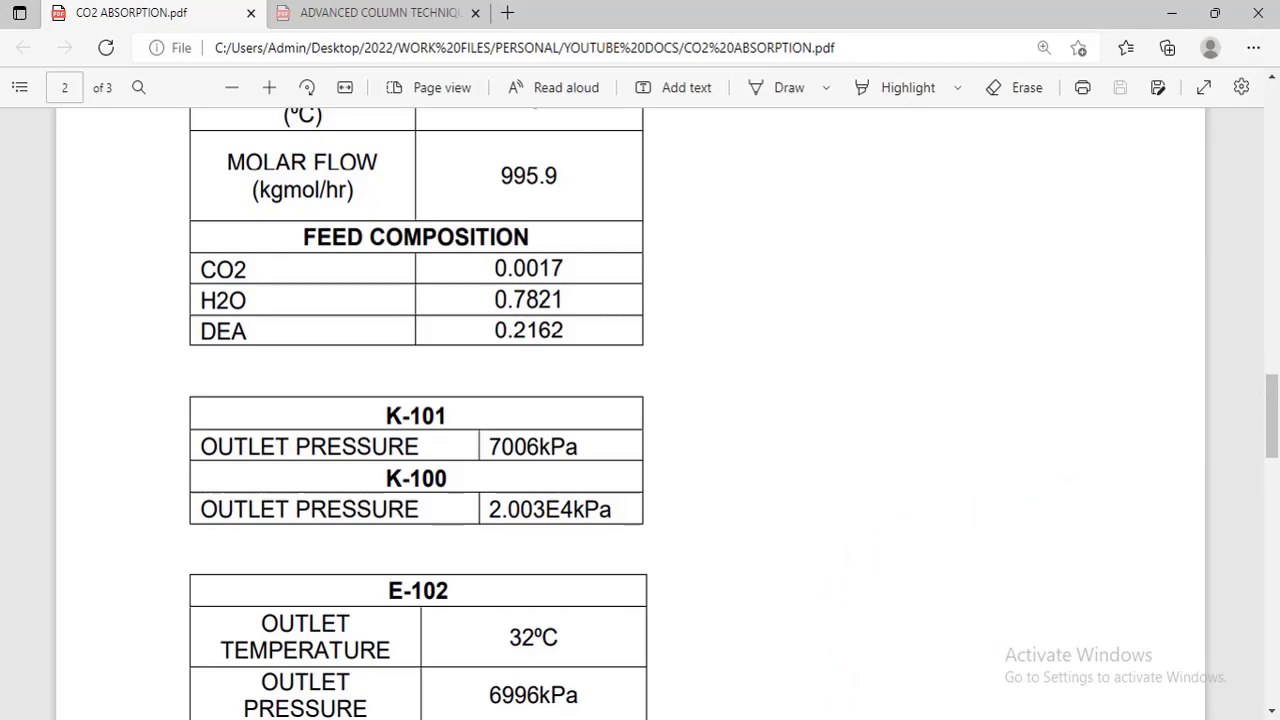
left_click(929, 634)
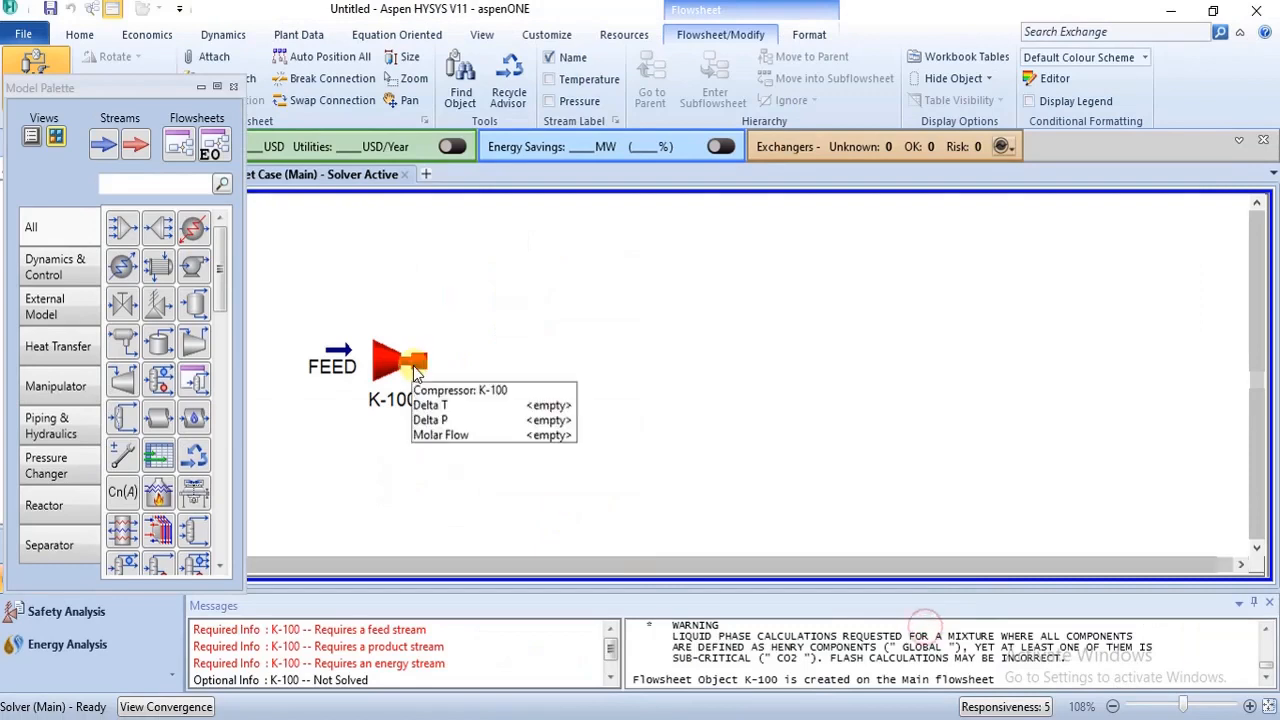
Connect compressor K-100 with inlet FEED, new outlet stream COOLER FEED and new energy stream FEED Q
double_click(416, 366)
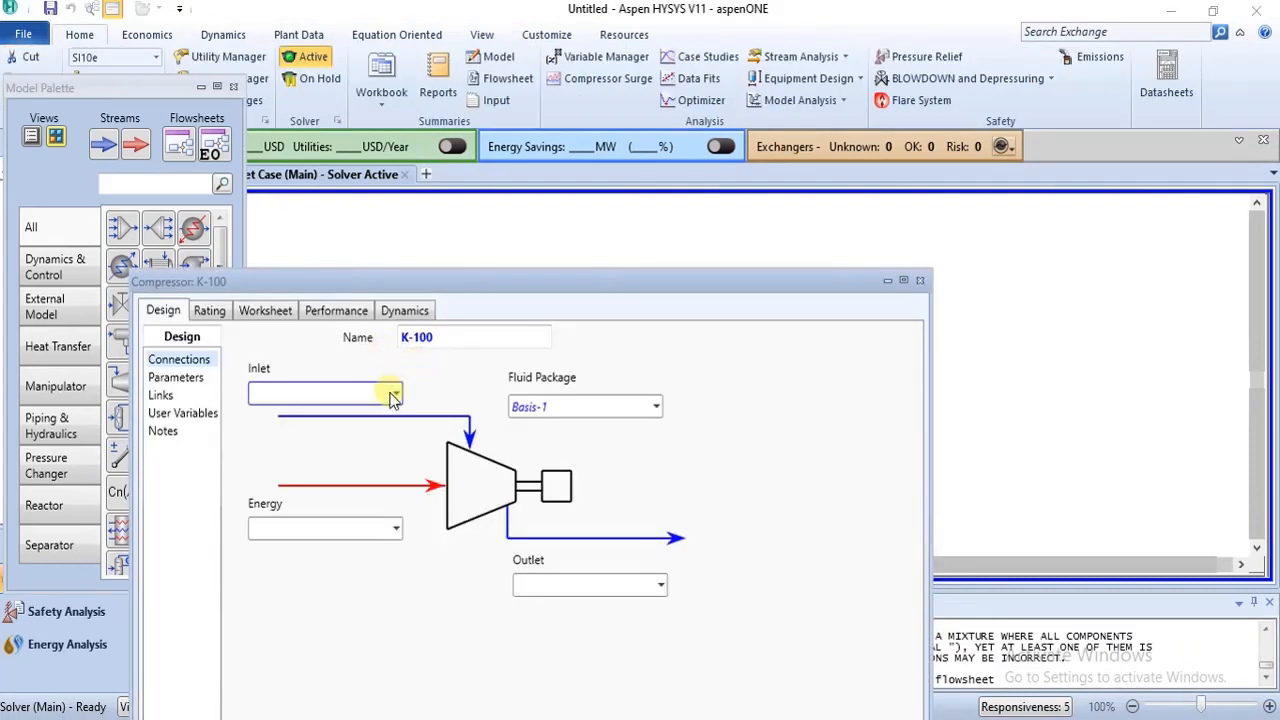
left_click(396, 393)
left_click(372, 424)
left_click(518, 582)
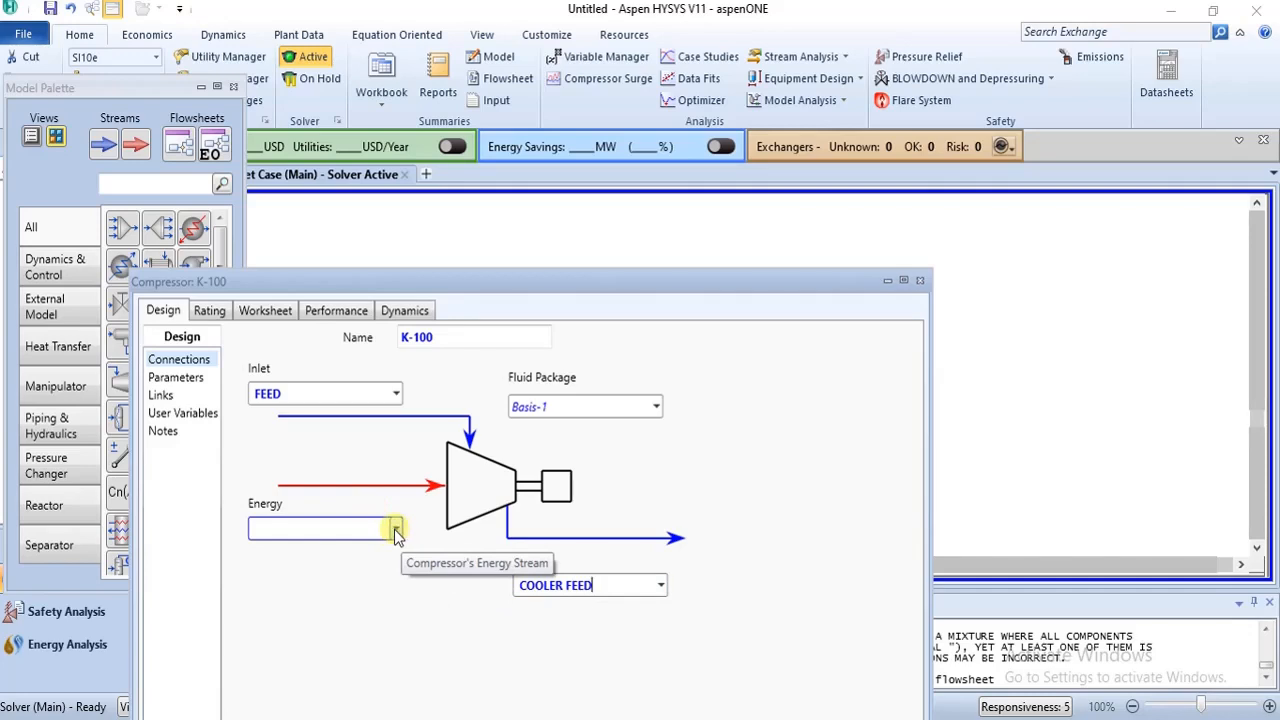
left_click(363, 524)
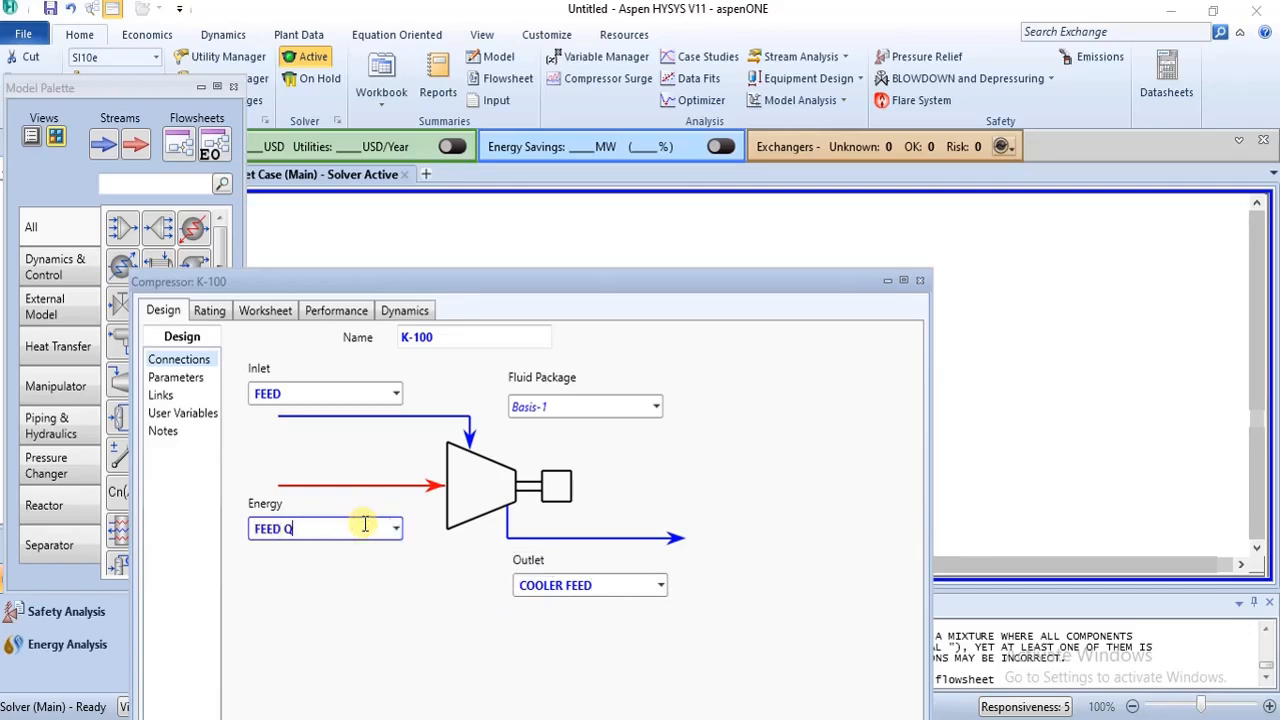
left_click_drag(720, 277, 766, 100)
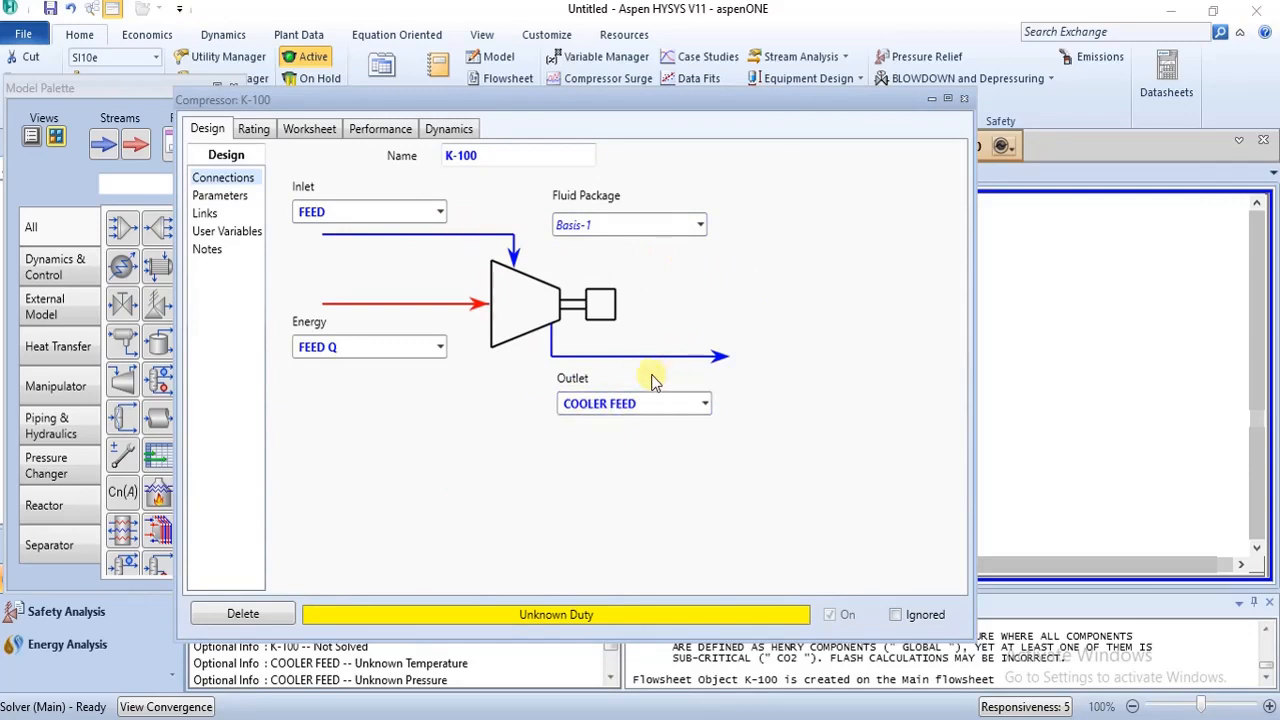
Set the COOLER FEED pressure to 7006 kPa in the K-100 worksheet and close the compressor window
left_click(327, 134)
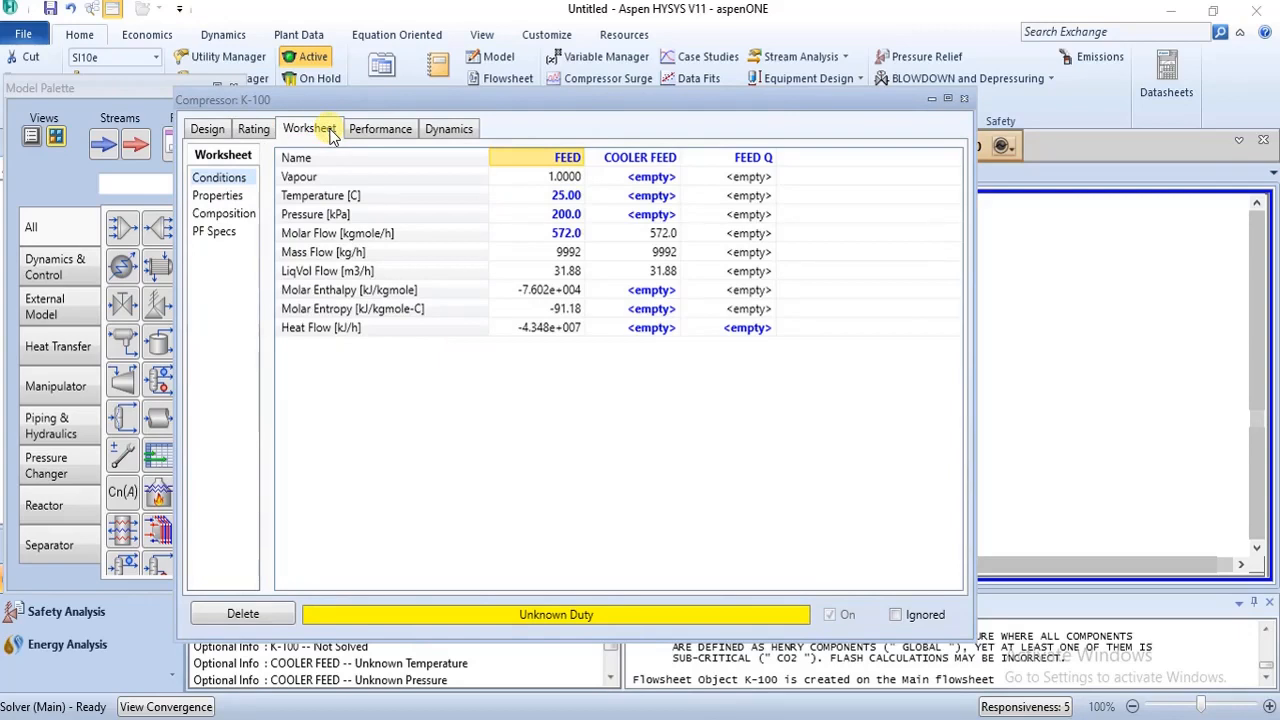
left_click(626, 213)
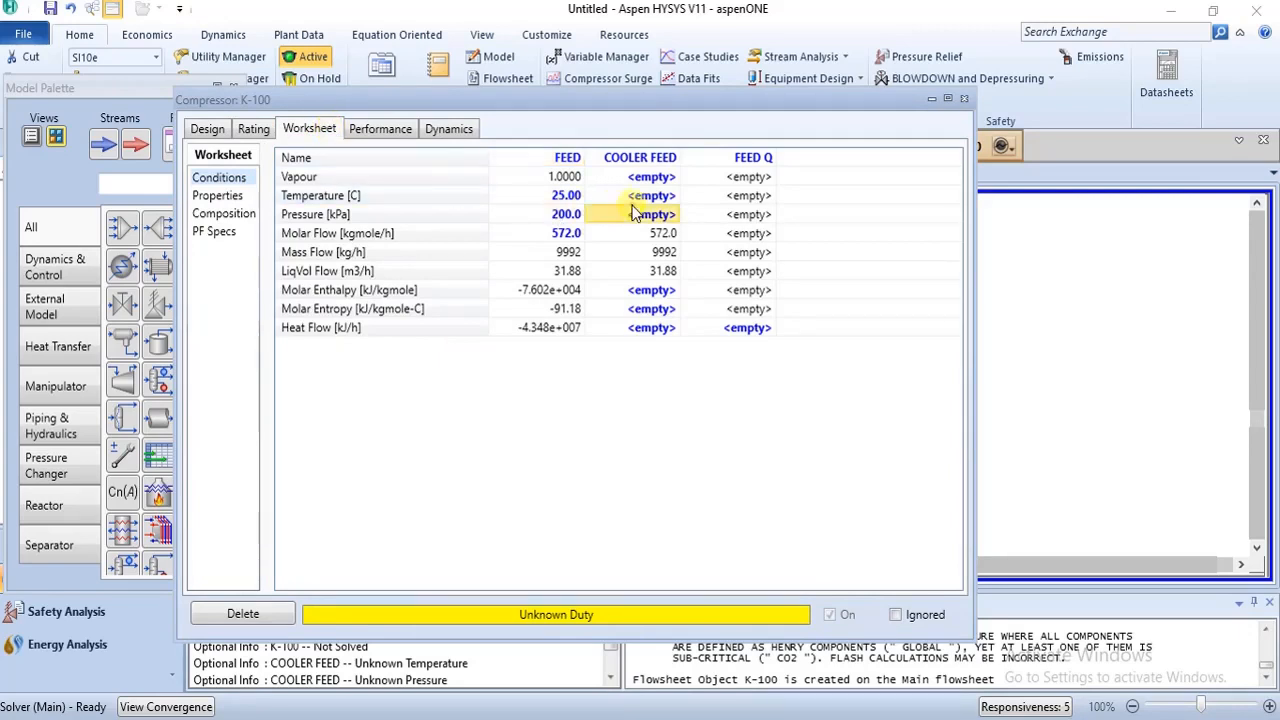
type("7")
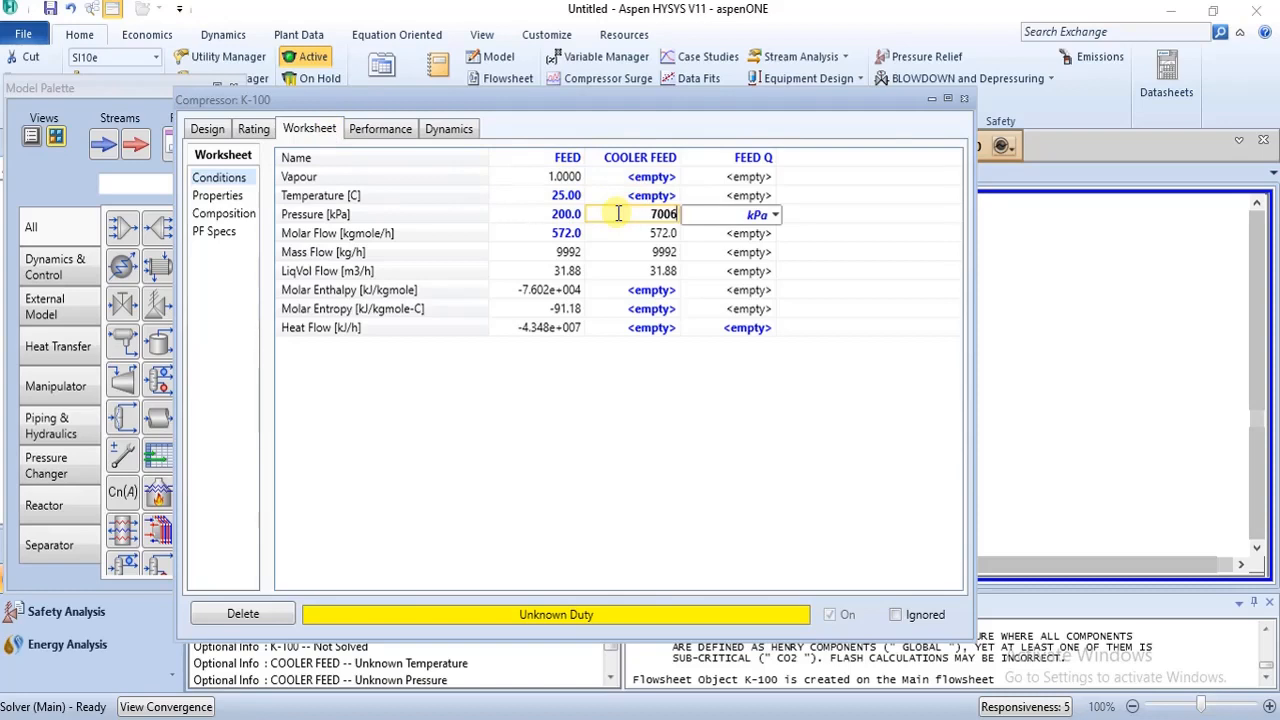
type("006")
key("Return")
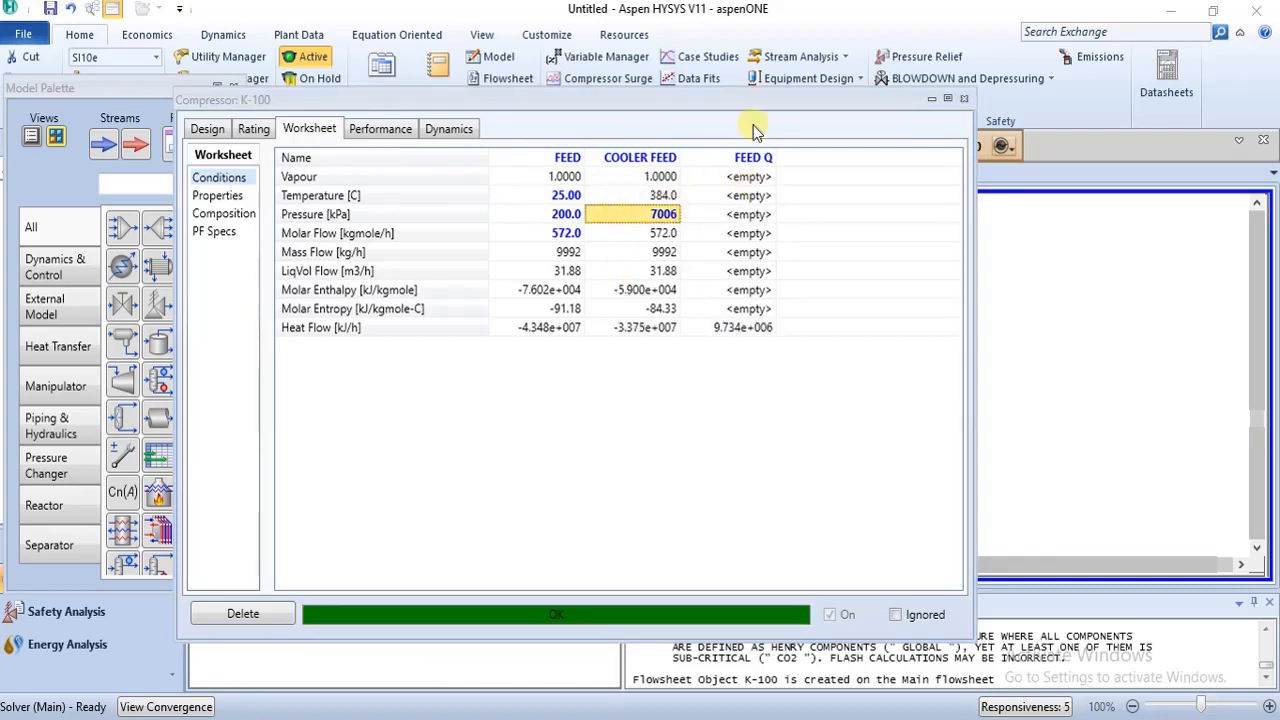
left_click(963, 100)
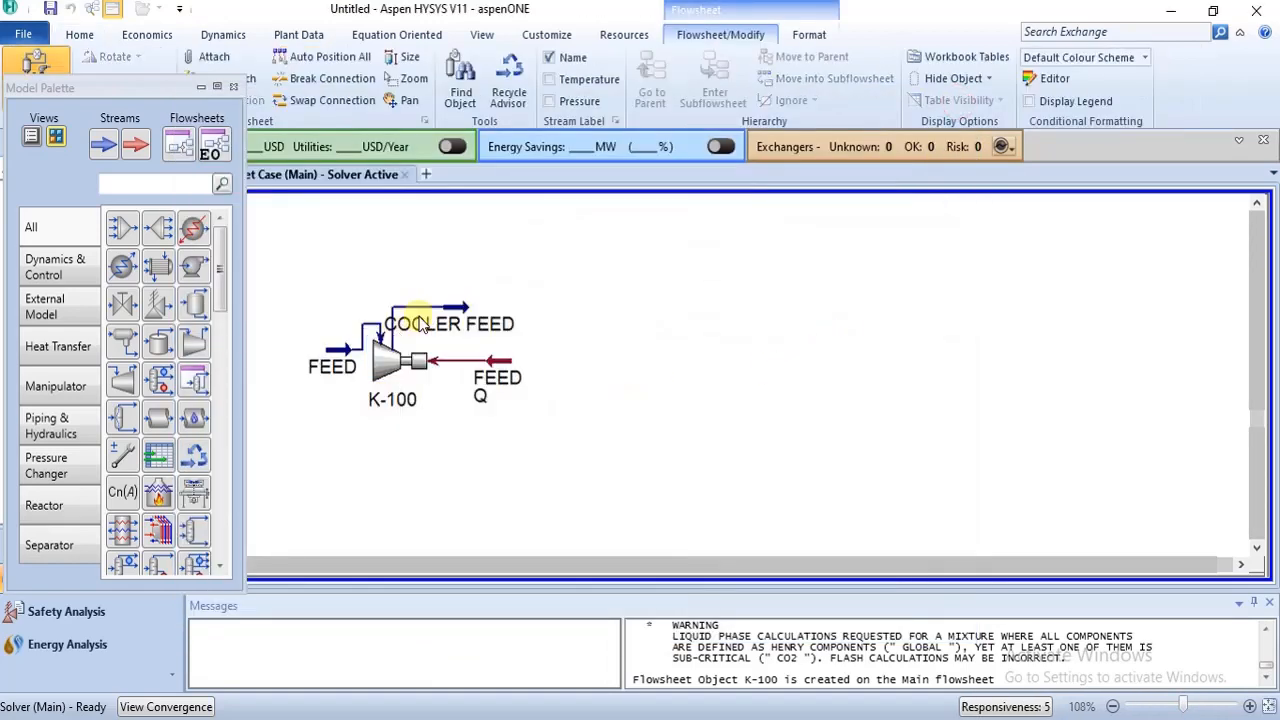
Move COOLER FEED further from K-100, shift the compressor and its streams down and left, and deselect them
mouse_move(450, 320)
left_click_drag(450, 320, 487, 327)
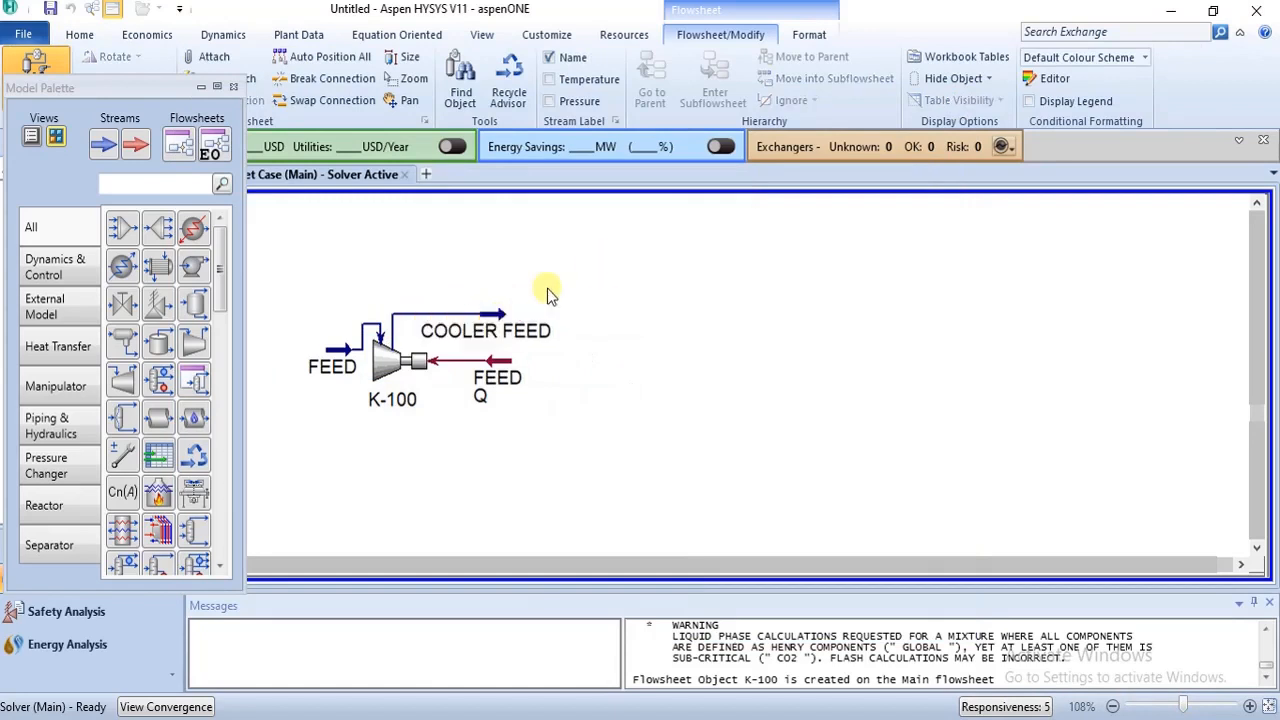
left_click_drag(296, 280, 593, 419)
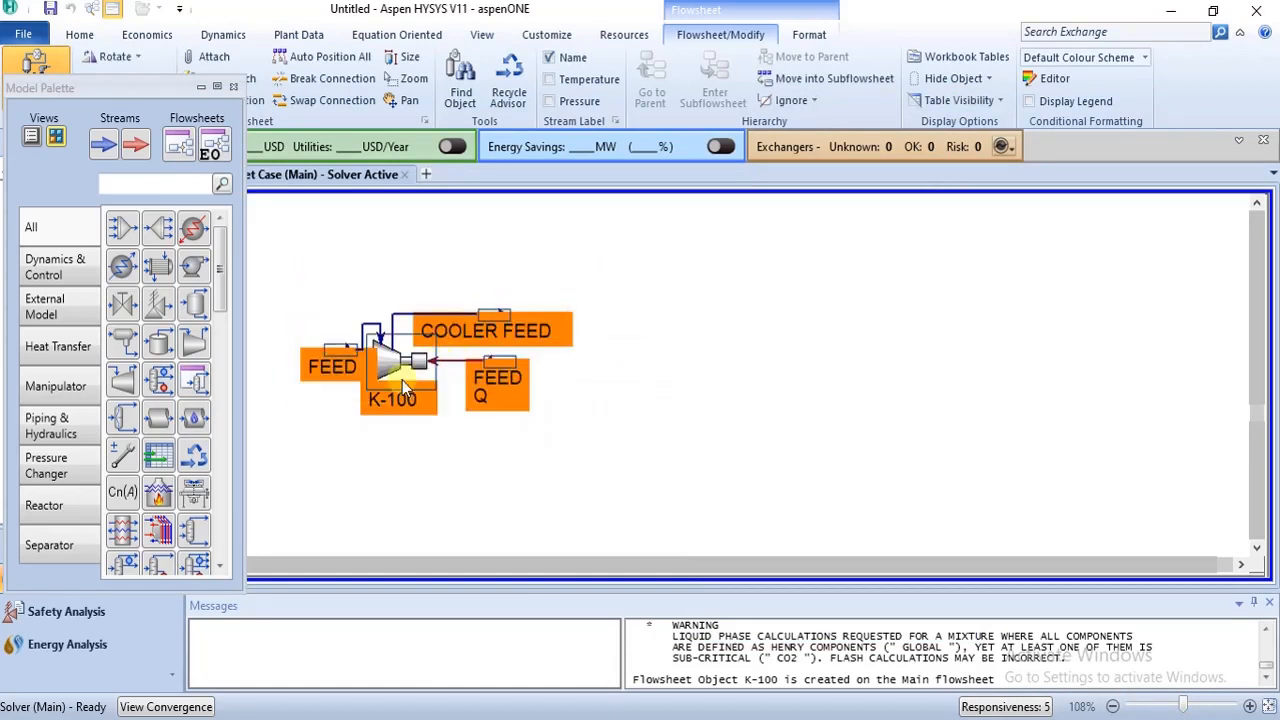
left_click_drag(402, 376, 300, 400)
left_click(834, 337)
mouse_move(305, 445)
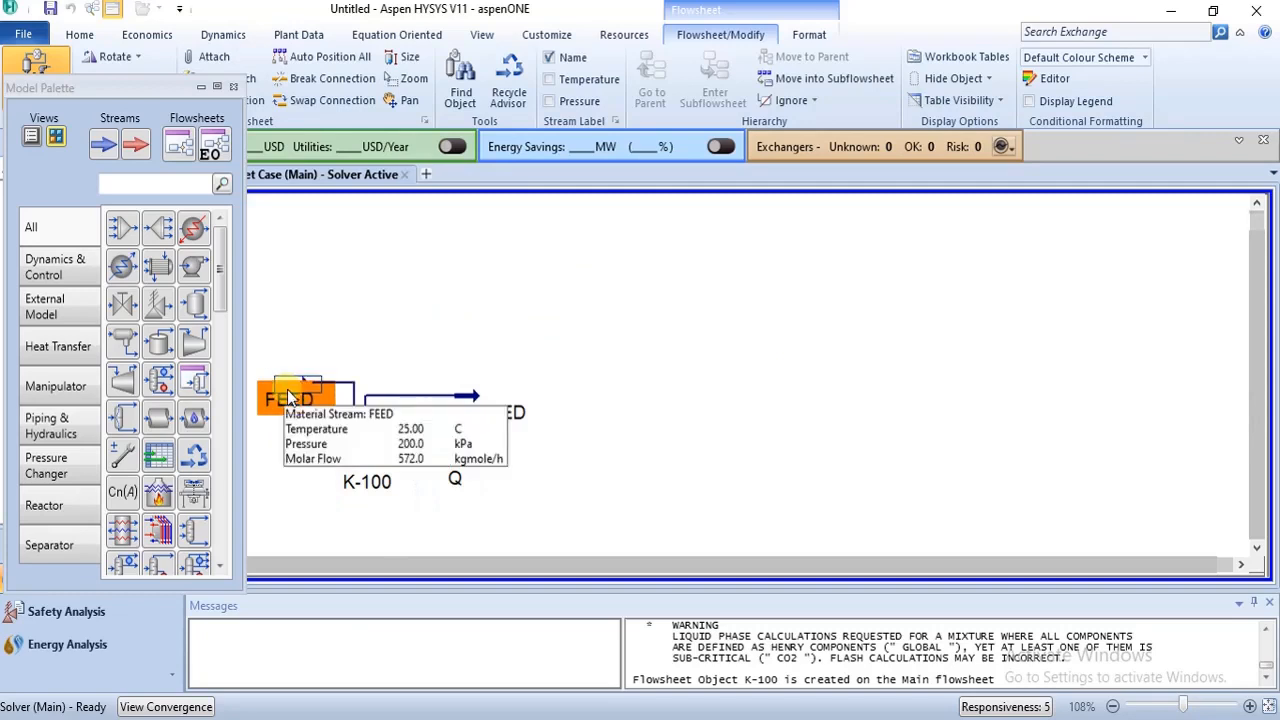
left_click(638, 328)
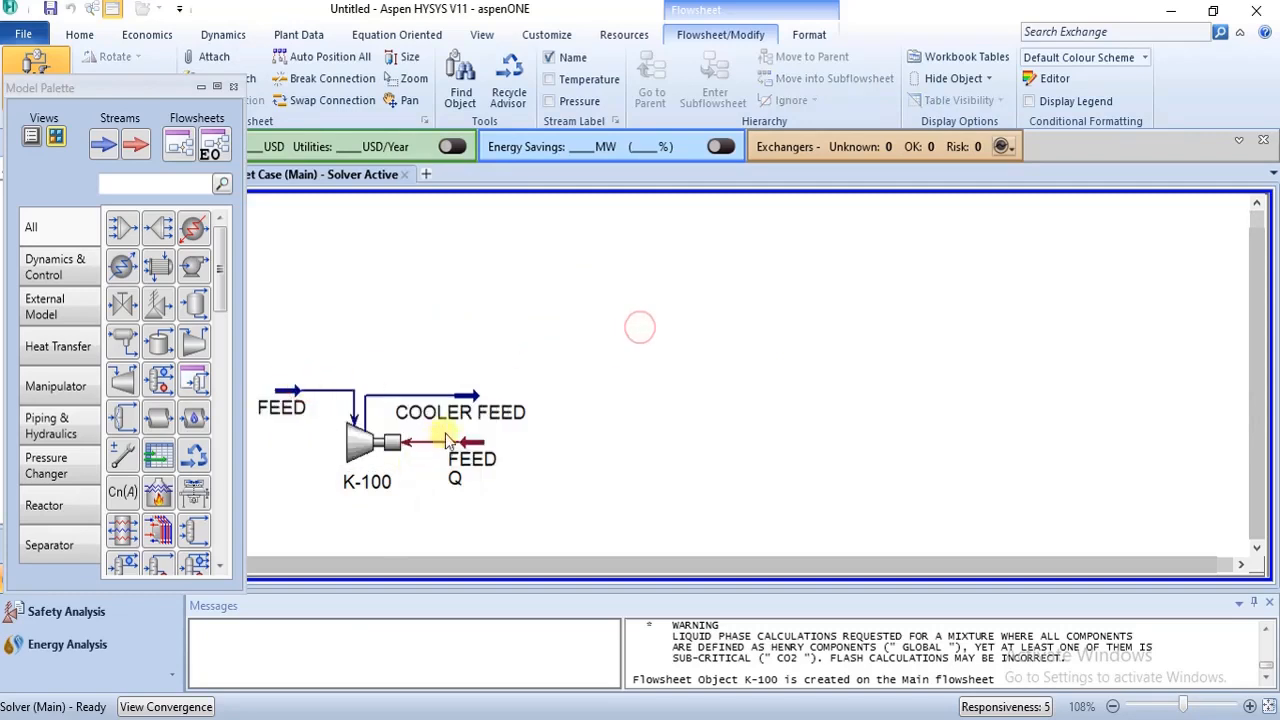
Place a cooler on the flowsheet to the right of the COOLER FEED stream
mouse_move(484, 476)
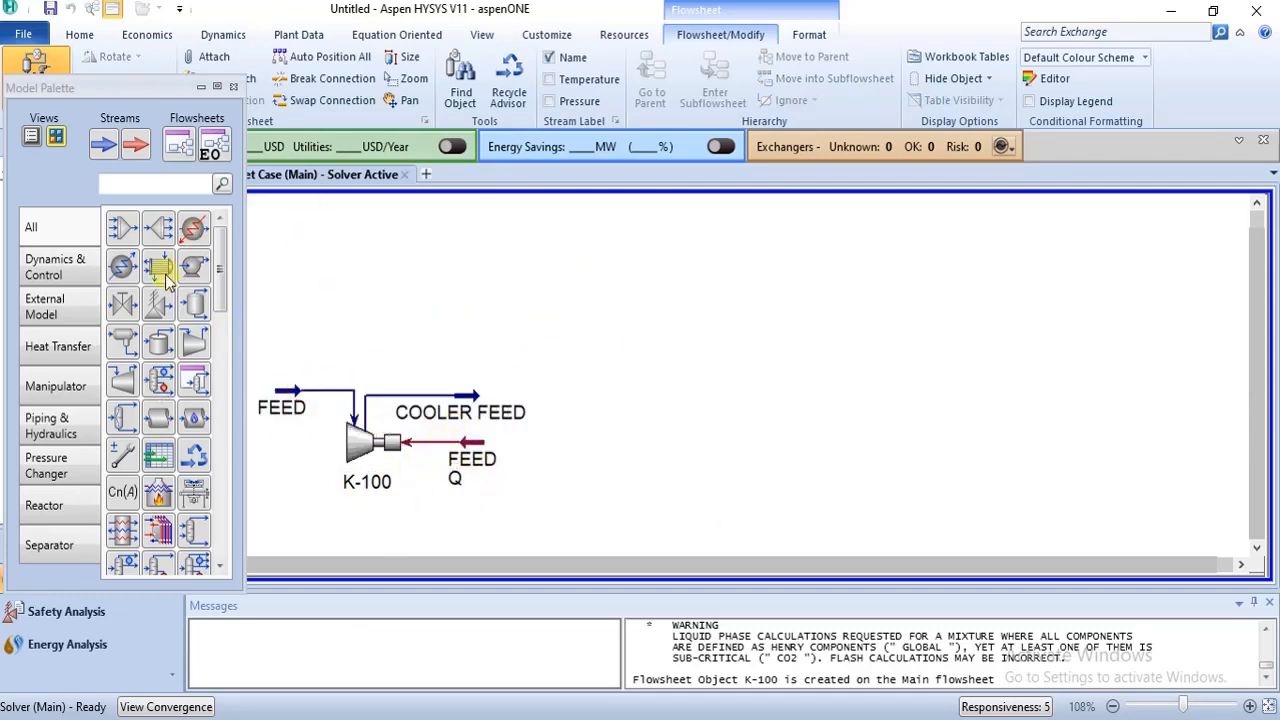
left_click_drag(122, 266, 538, 428)
left_click(750, 402)
Connect cooler E-100 with inlet COOLER FEED, outlet SOUR GAS and energy stream Q1, and close its window
mouse_move(575, 402)
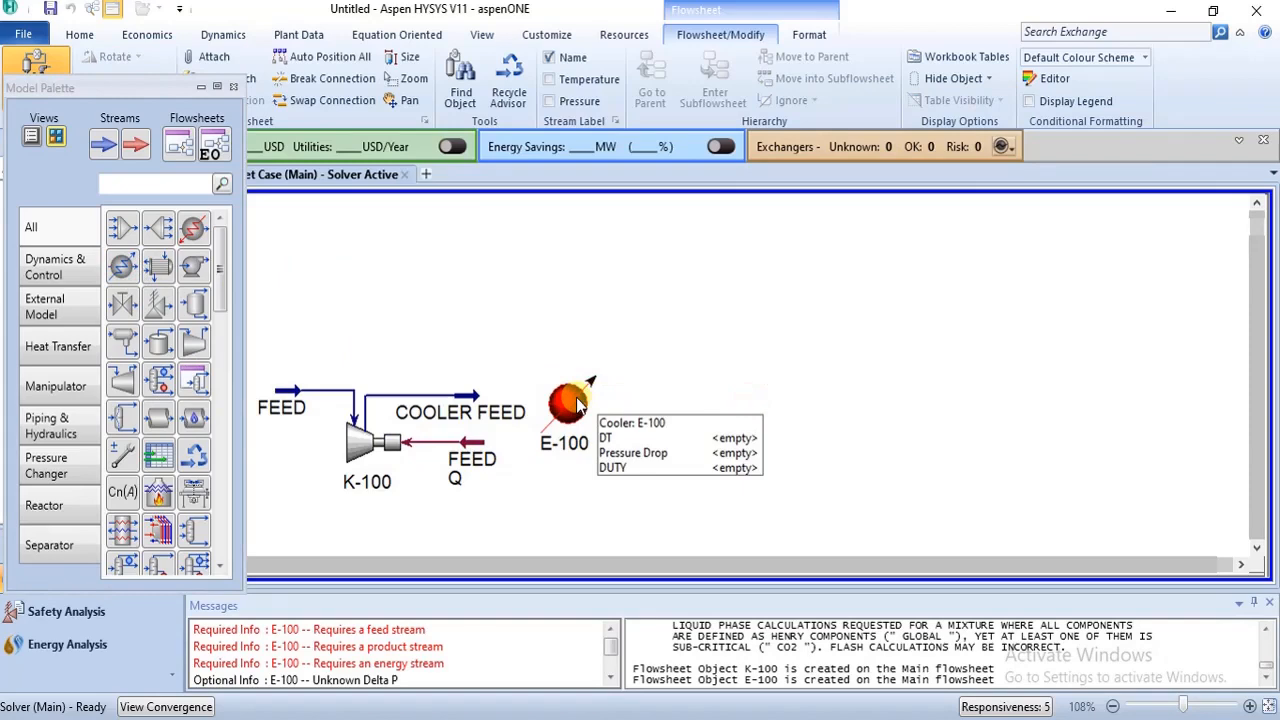
double_click(576, 397)
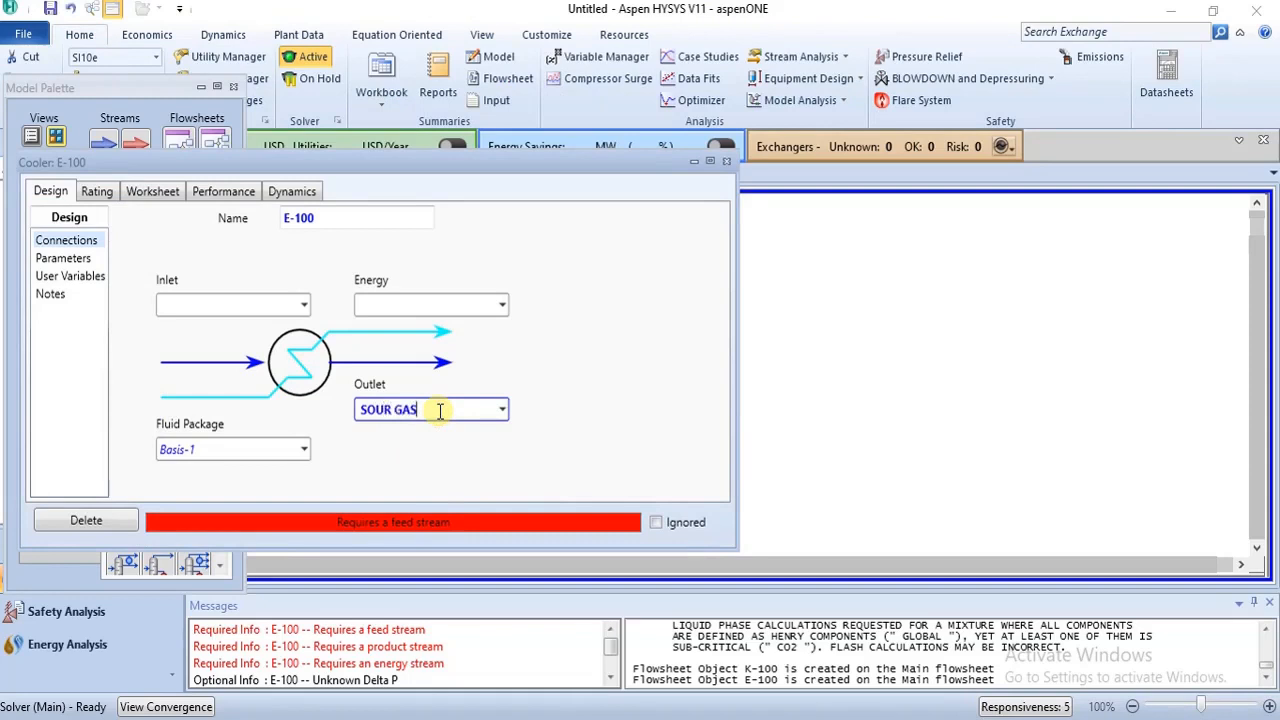
key("Return")
left_click(303, 306)
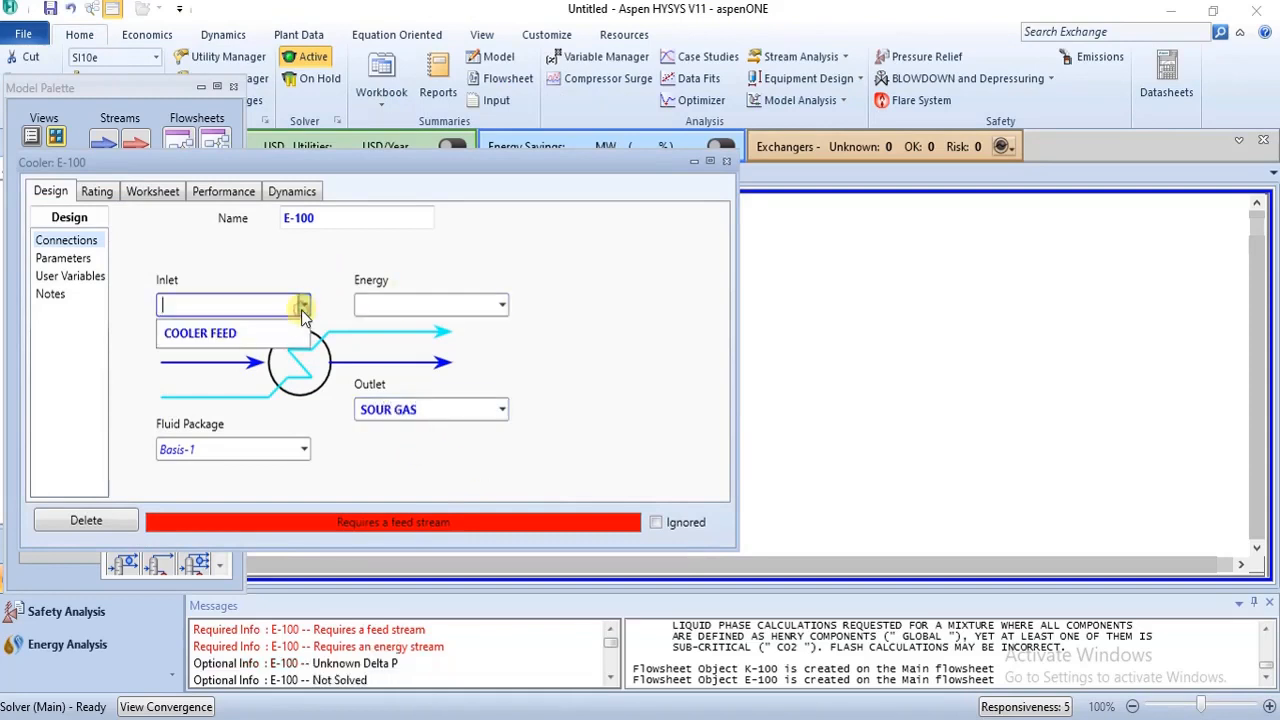
left_click(300, 333)
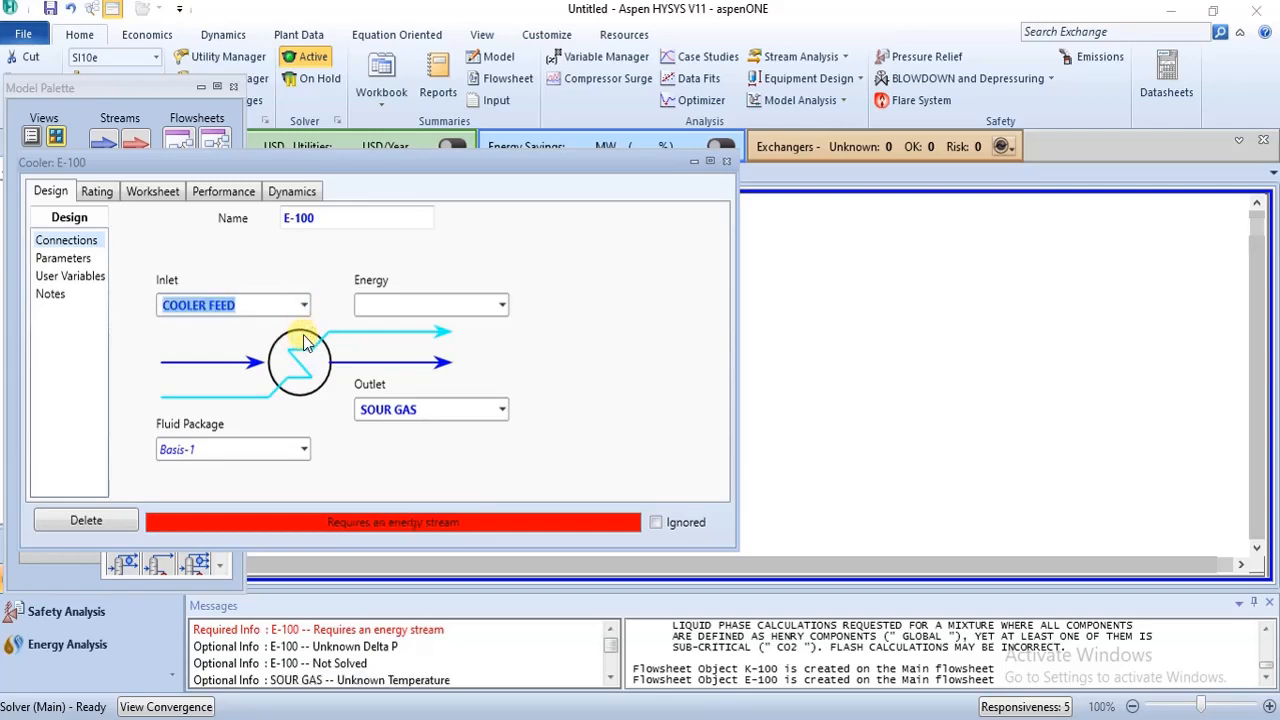
left_click(432, 297)
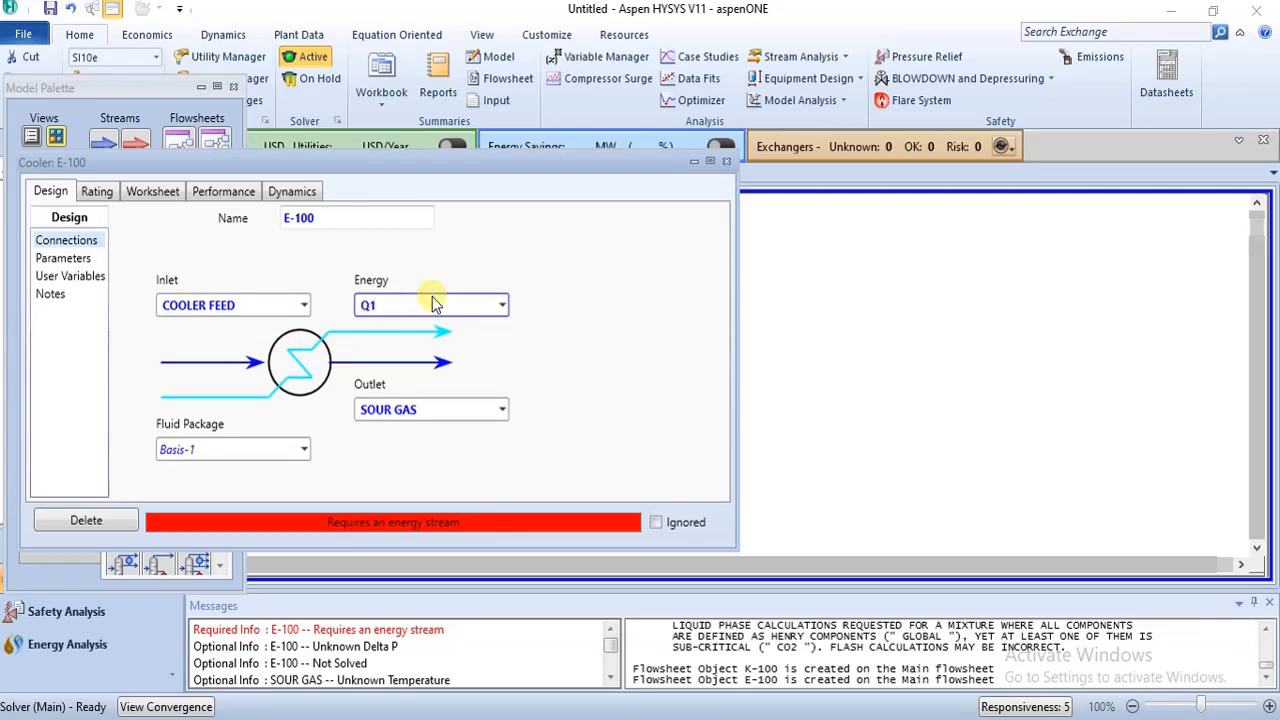
type("Q1")
key("Return")
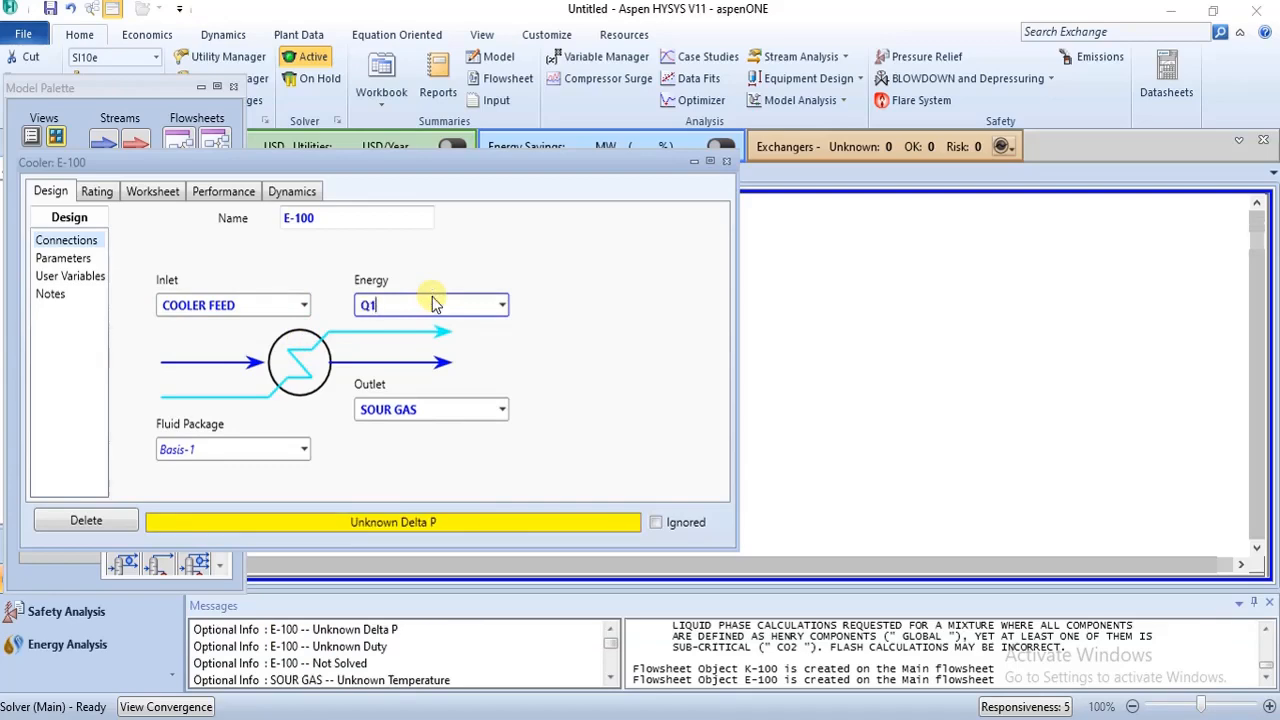
left_click(726, 162)
Align cooler E-100 with the COOLER FEED line, move SOUR GAS slightly right and deselect it
left_click(751, 399)
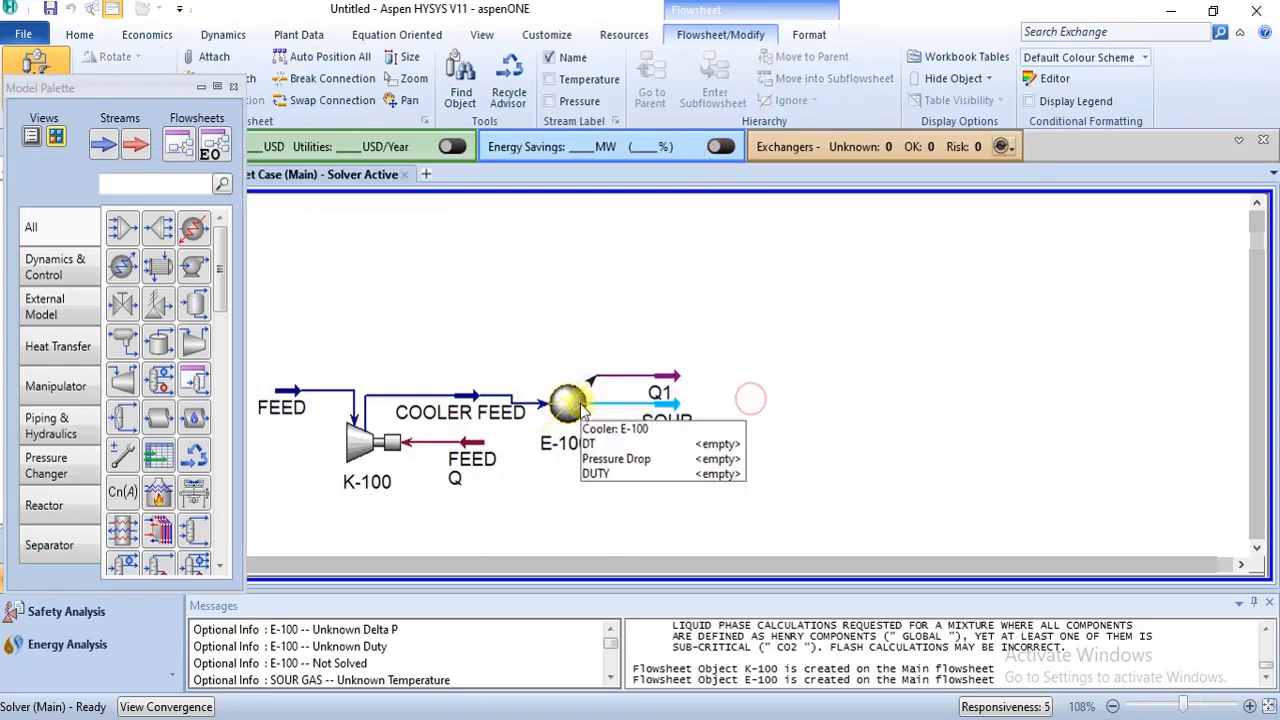
left_click(586, 408)
left_click(706, 410)
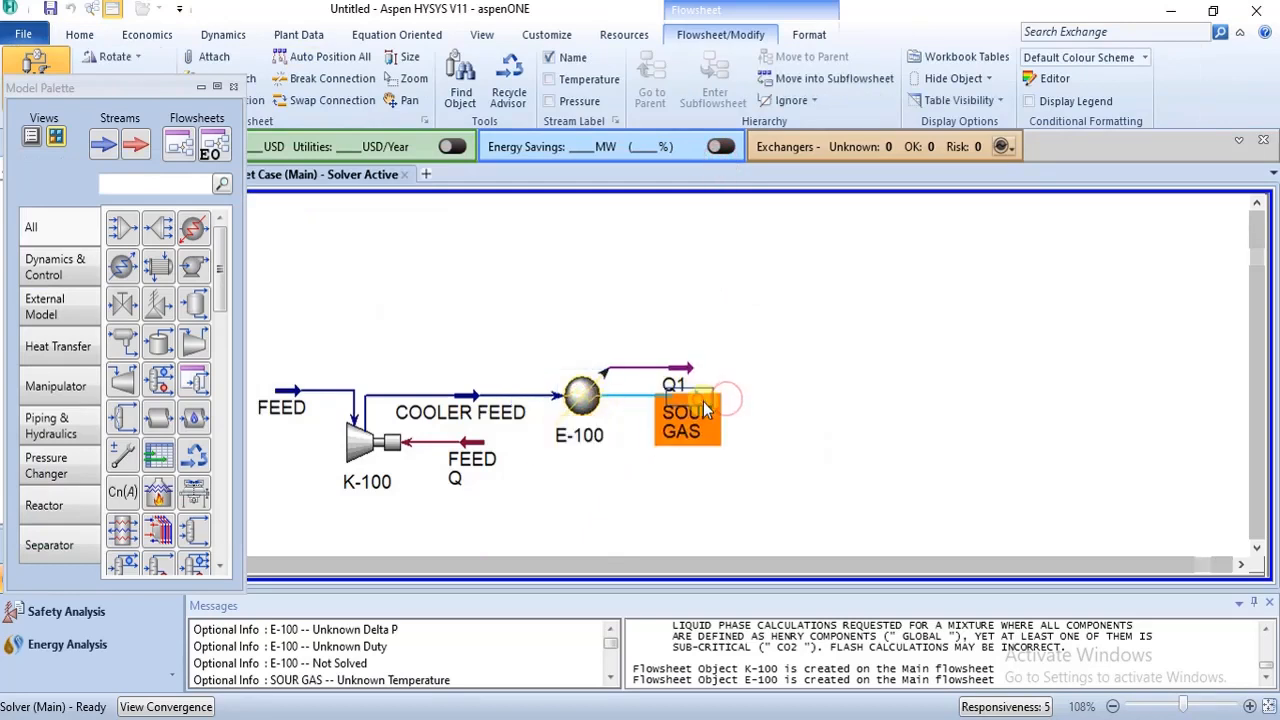
left_click_drag(702, 400, 727, 400)
left_click(820, 365)
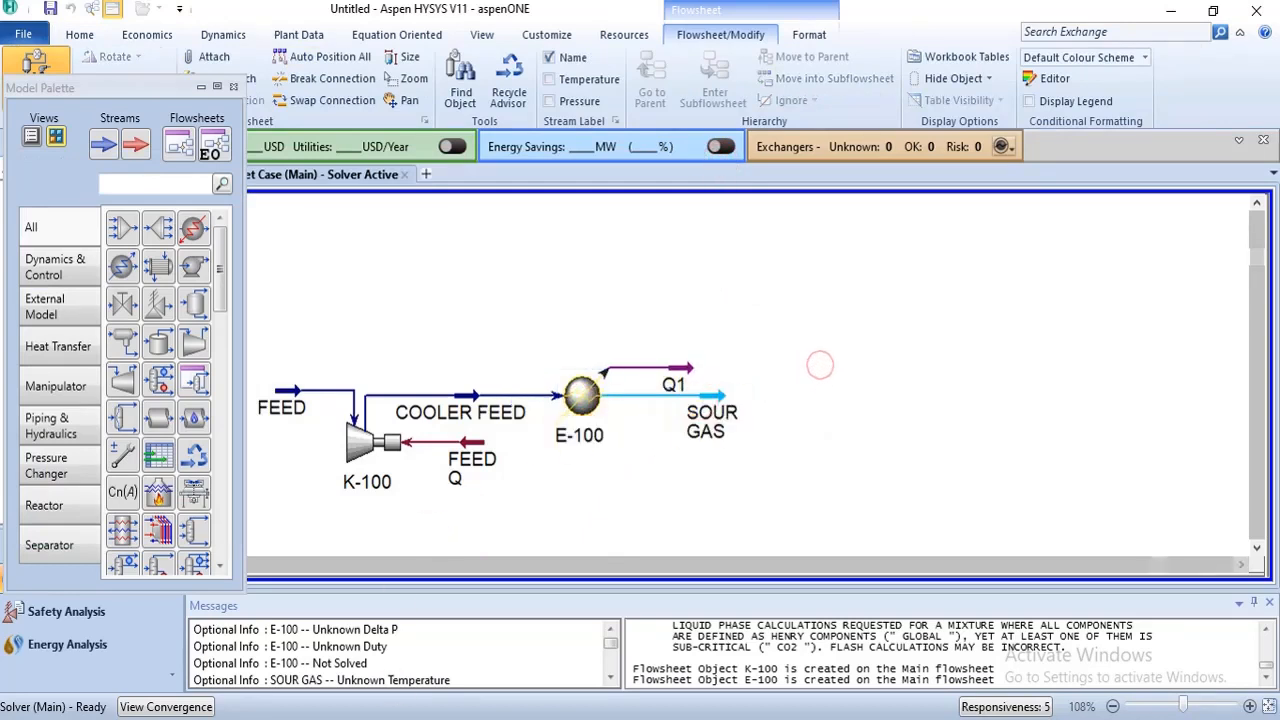
Look up the E-102 outlet conditions in CO2 ABSORPTION.pdf, return to Aspen HYSYS and set the SOUR GAS temperature to 32 °C
left_click(496, 718)
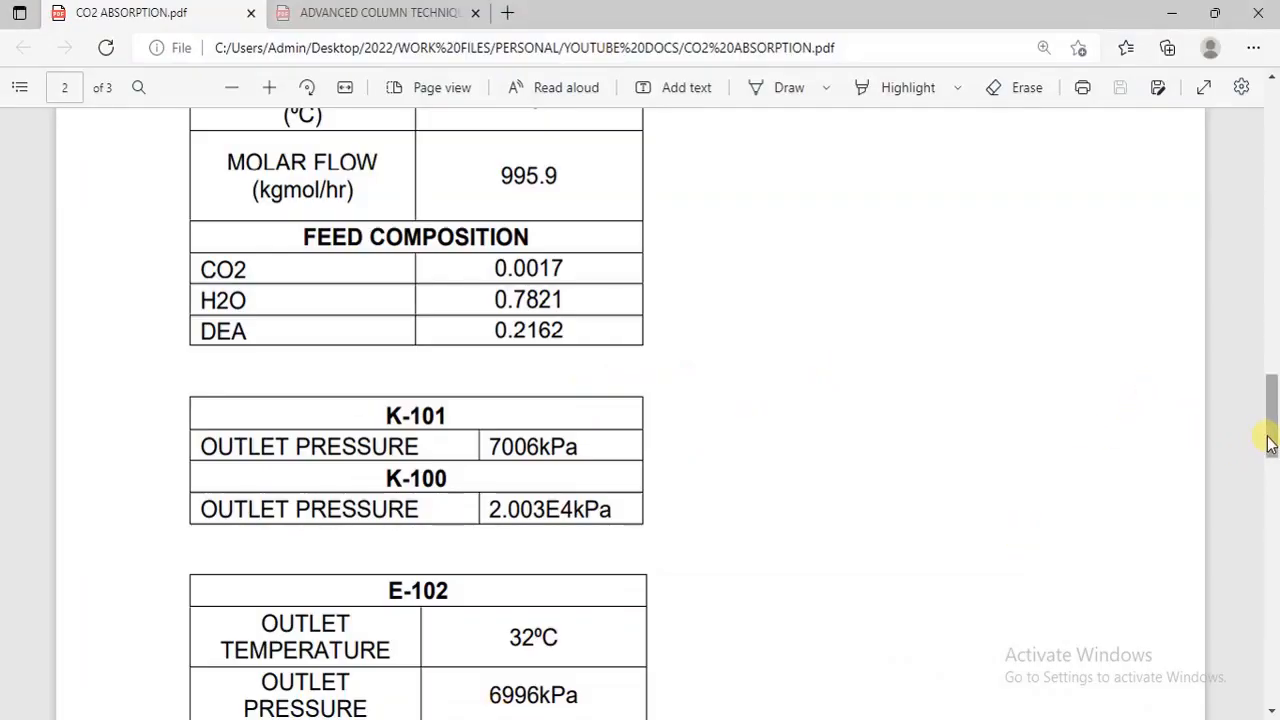
scroll(1270, 443, "down", 2)
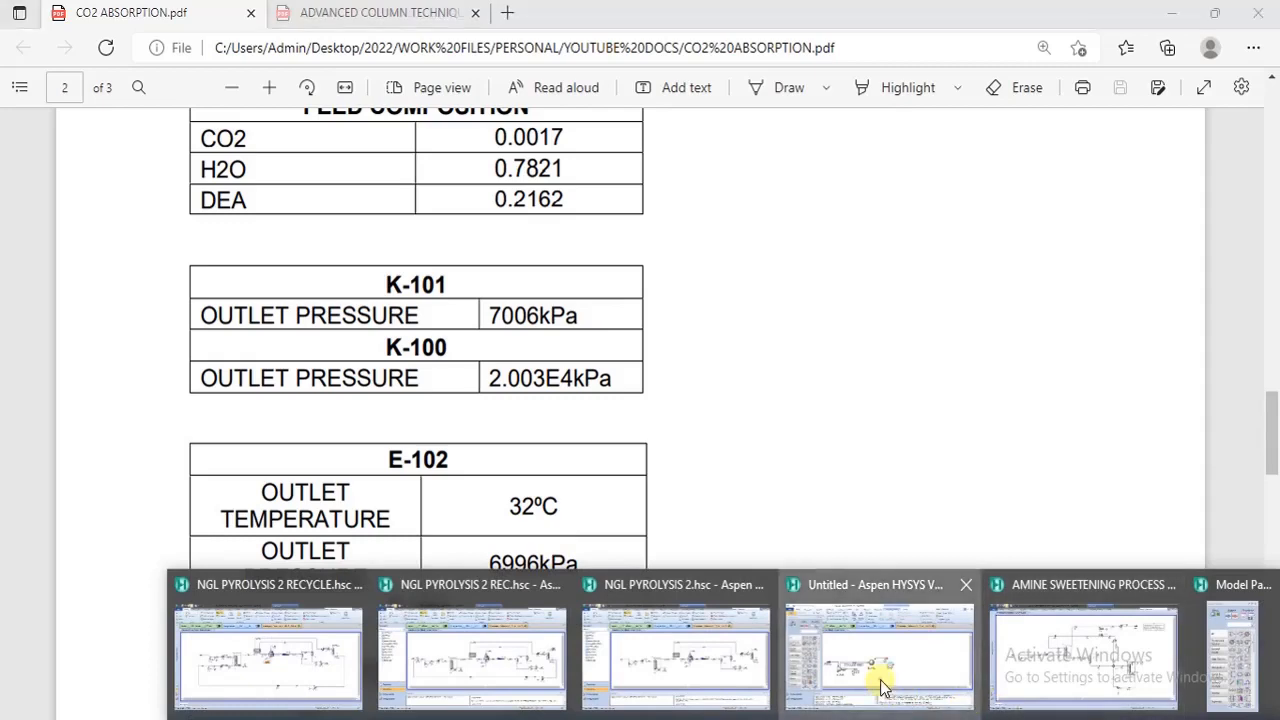
left_click(862, 660)
mouse_move(474, 405)
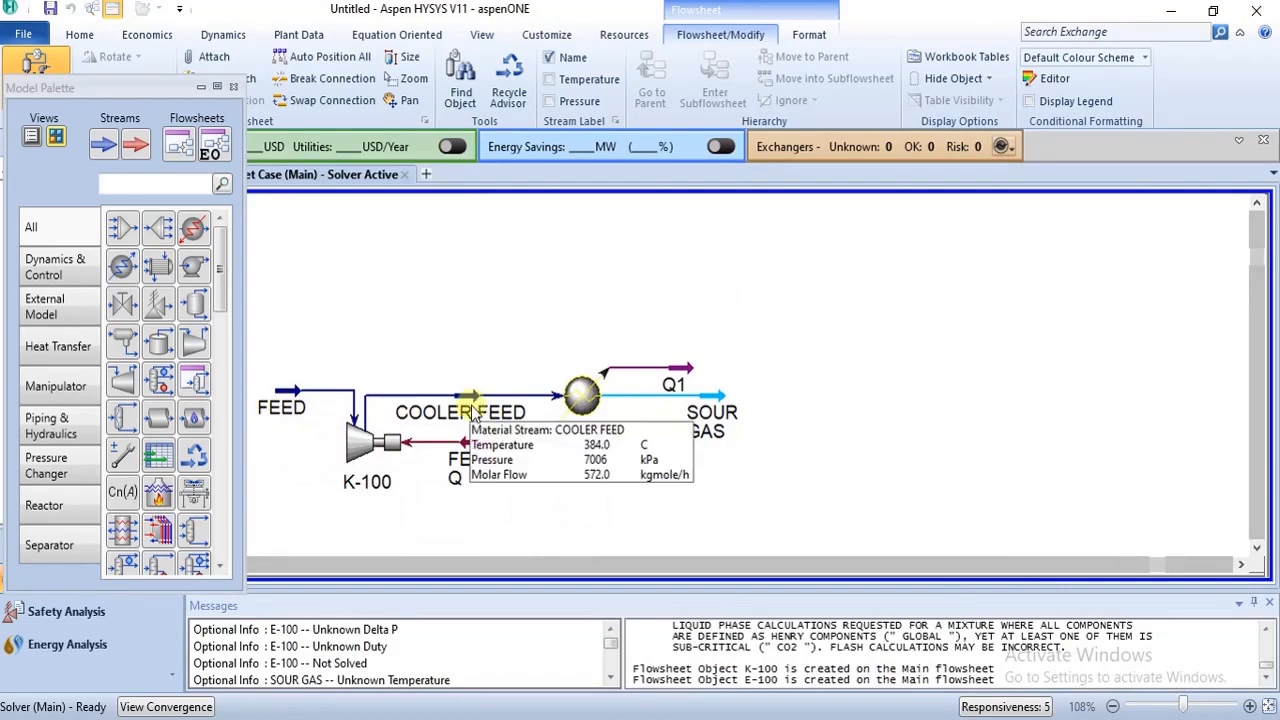
mouse_move(290, 405)
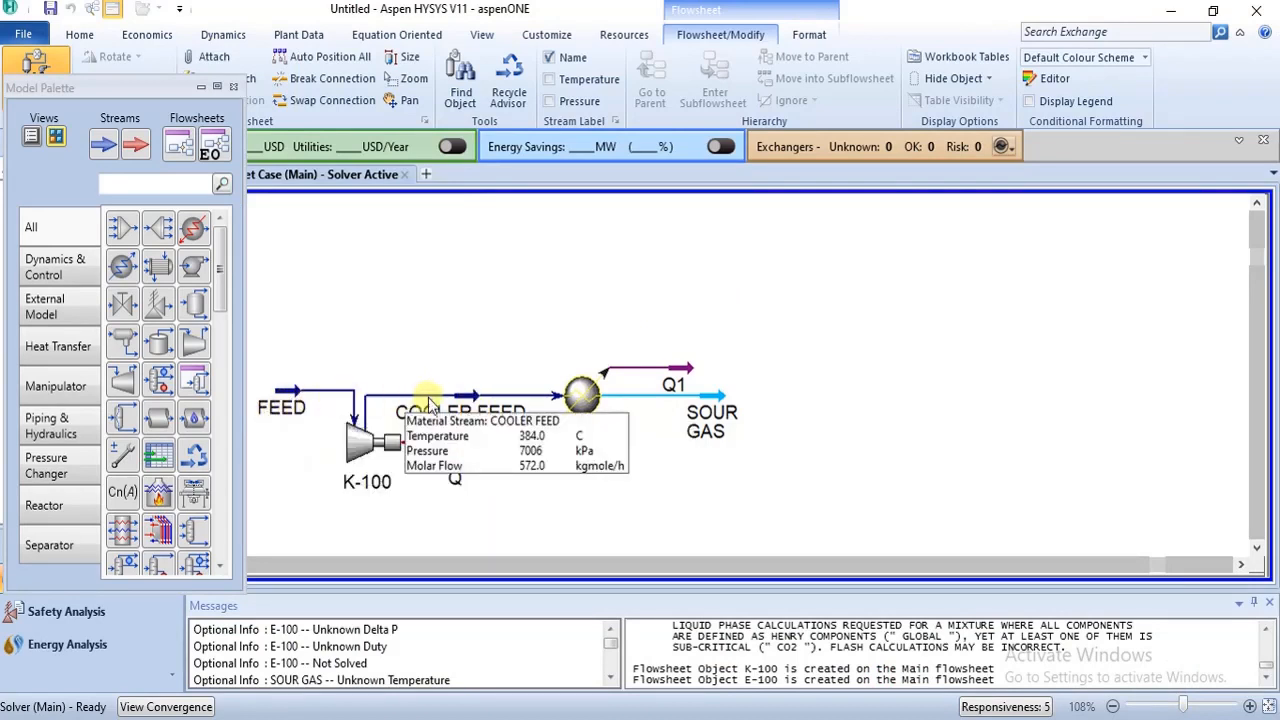
left_click(718, 412)
double_click(718, 412)
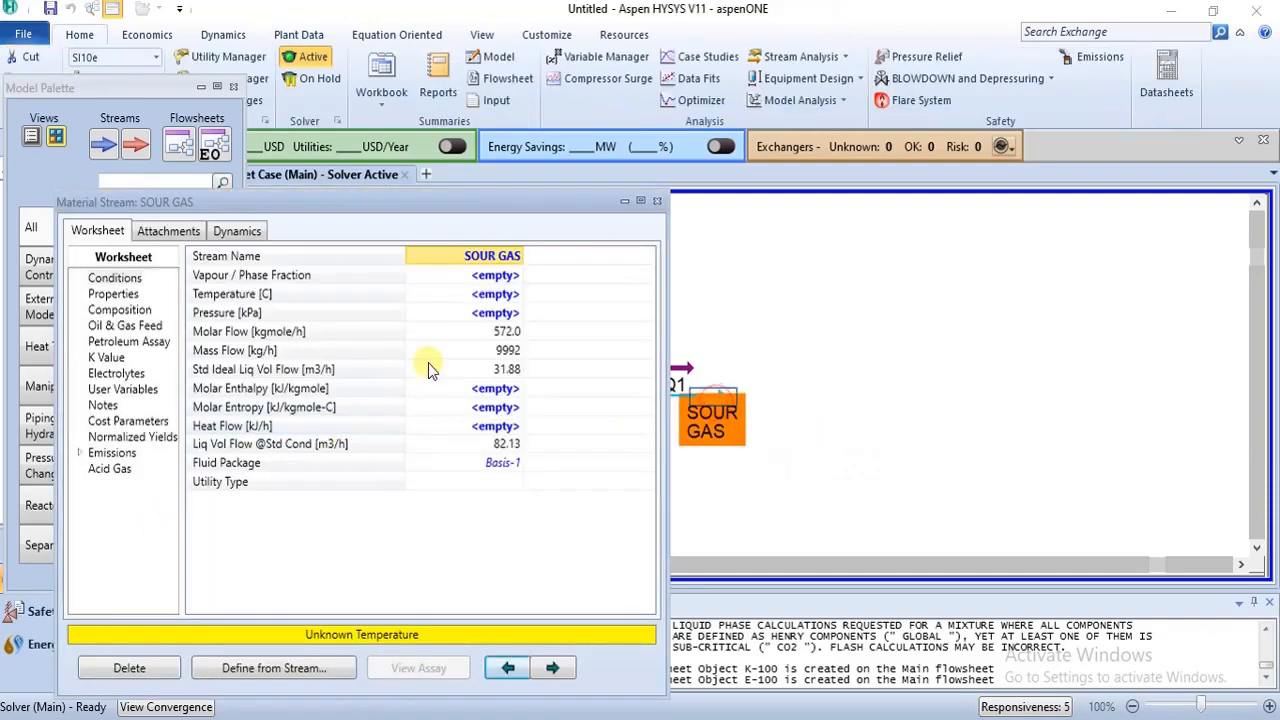
left_click(493, 298)
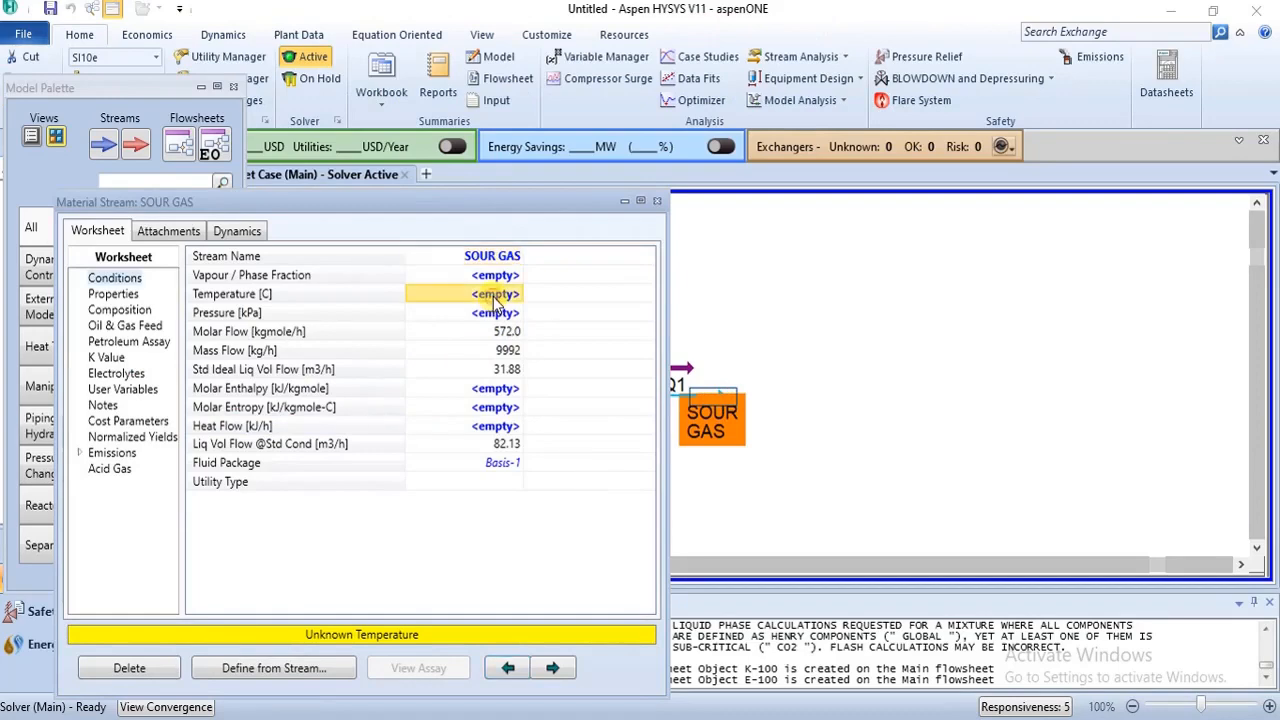
type("32")
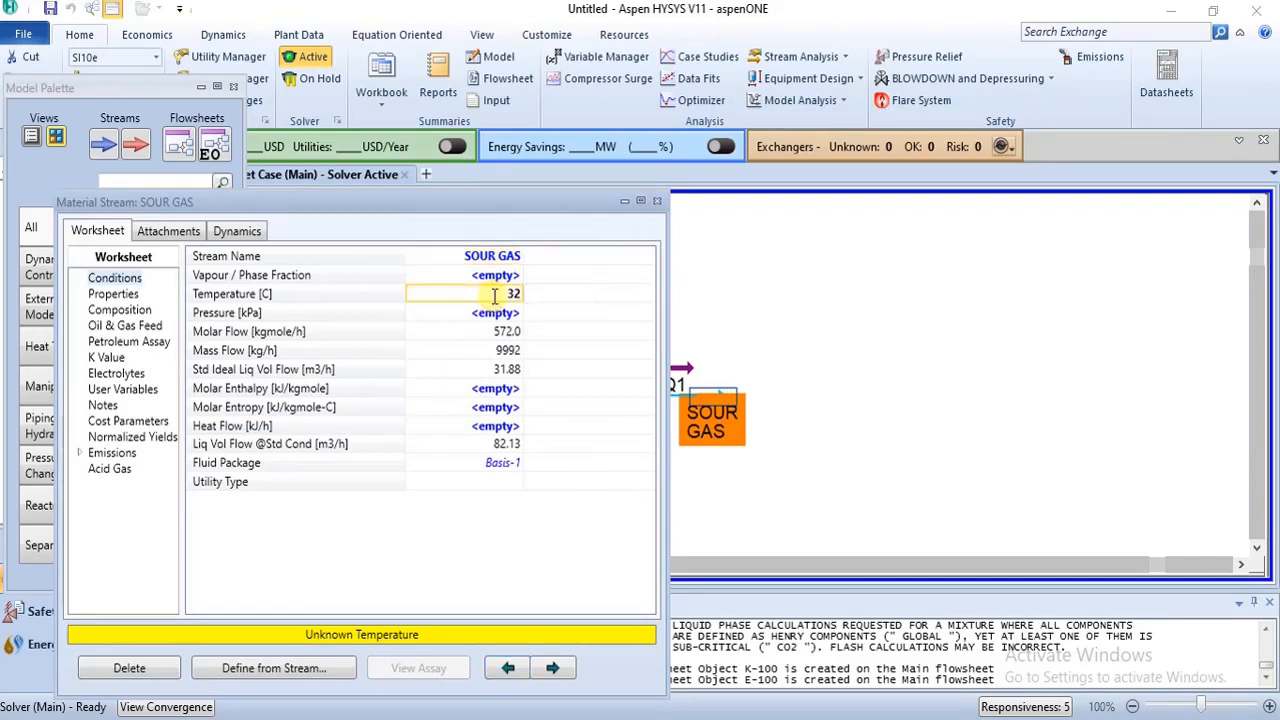
key("Return")
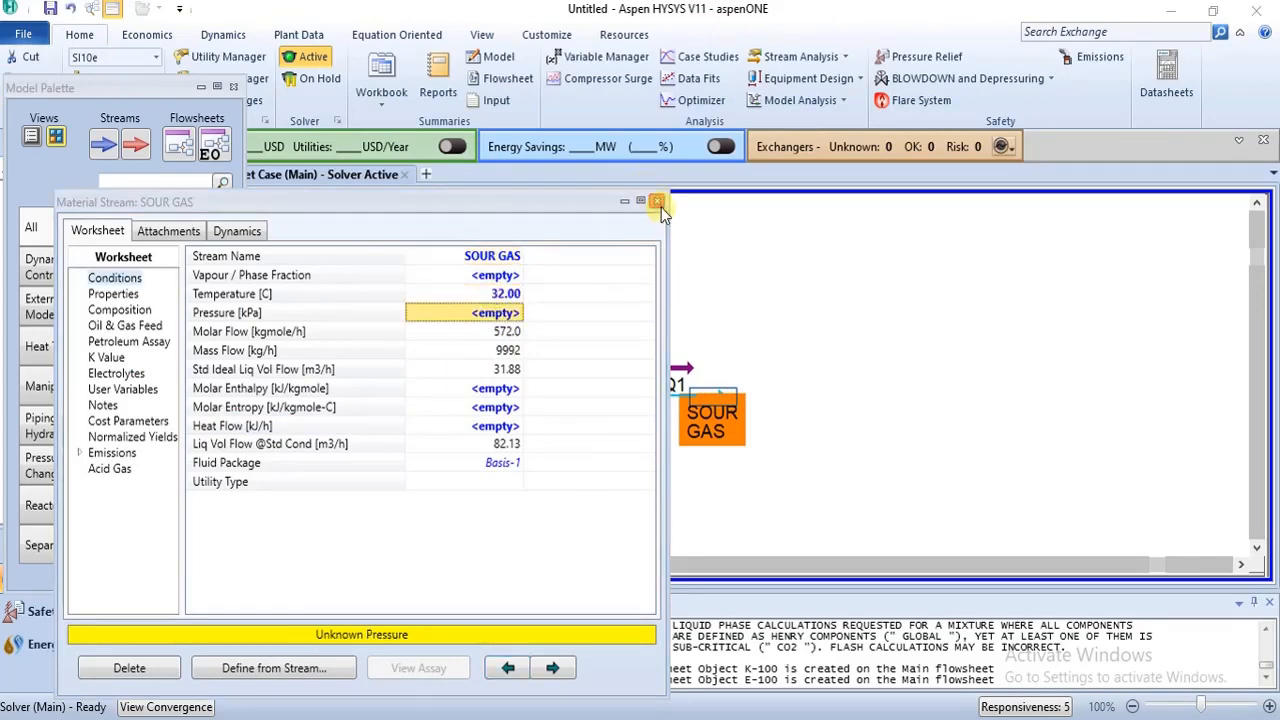
left_click(657, 200)
Set the SOUR GAS stream's pressure to 6996 kPa, close its window and deselect the stream
mouse_move(292, 392)
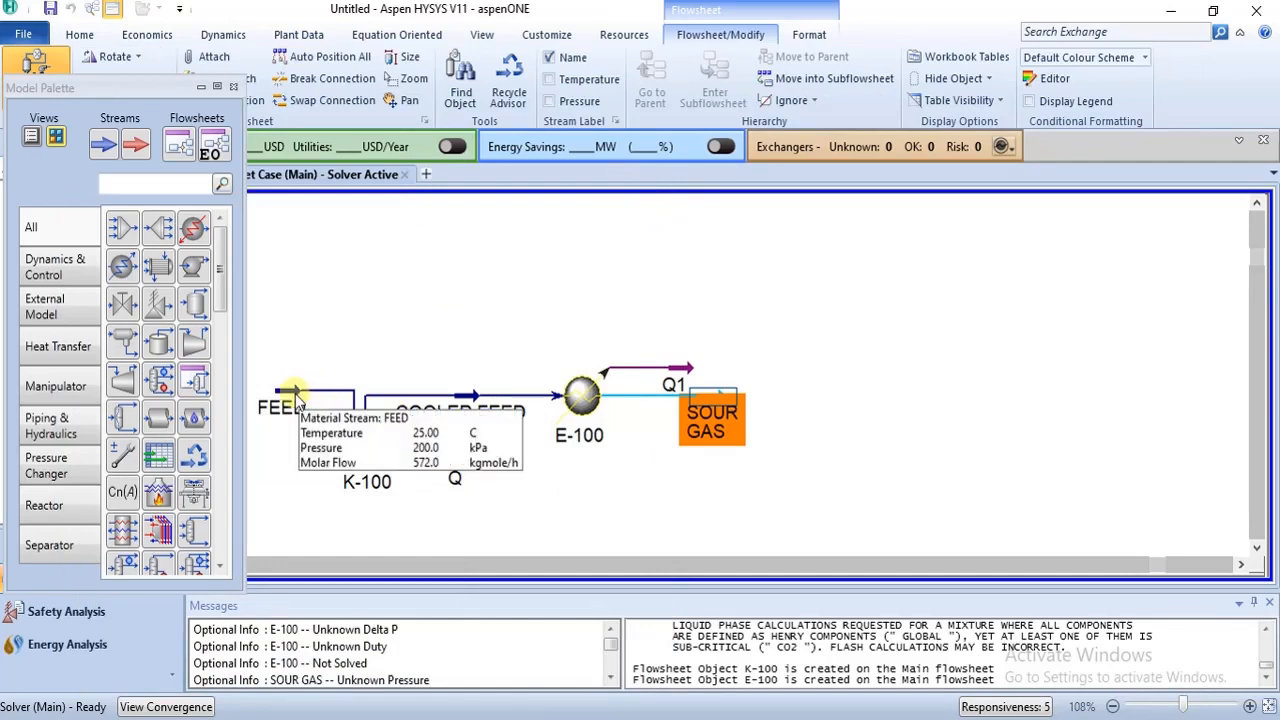
double_click(720, 403)
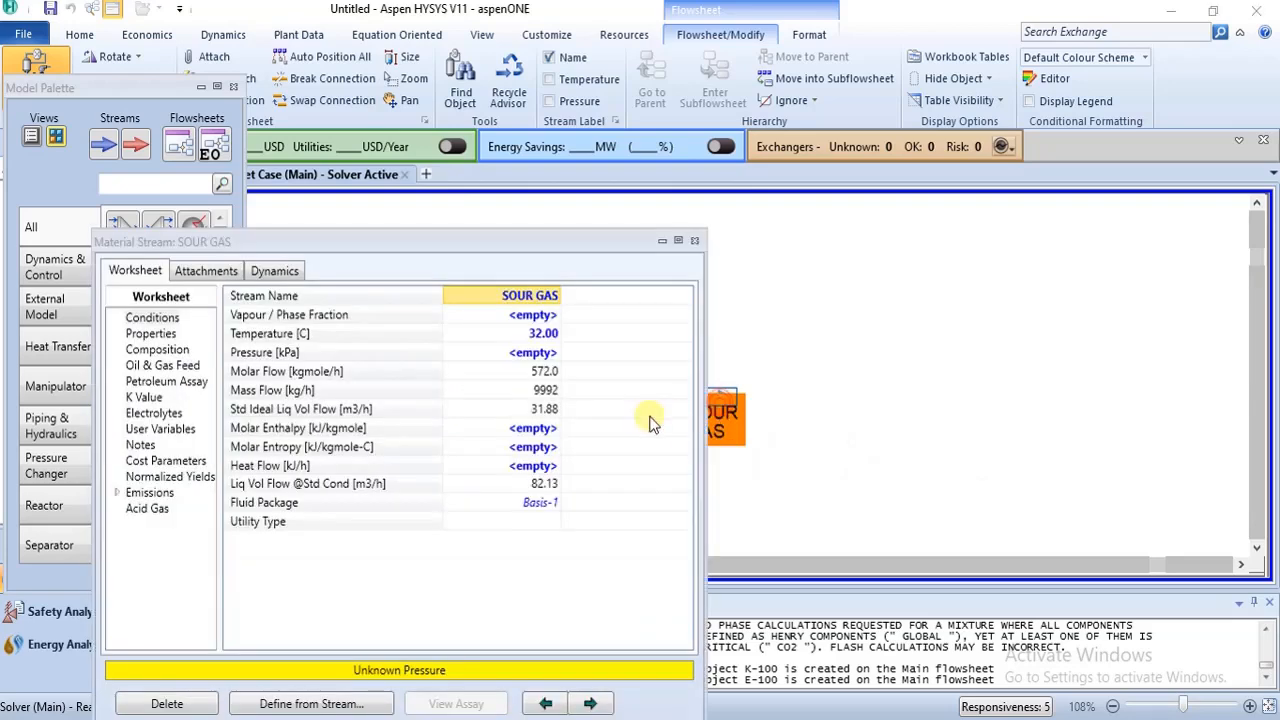
left_click(538, 355)
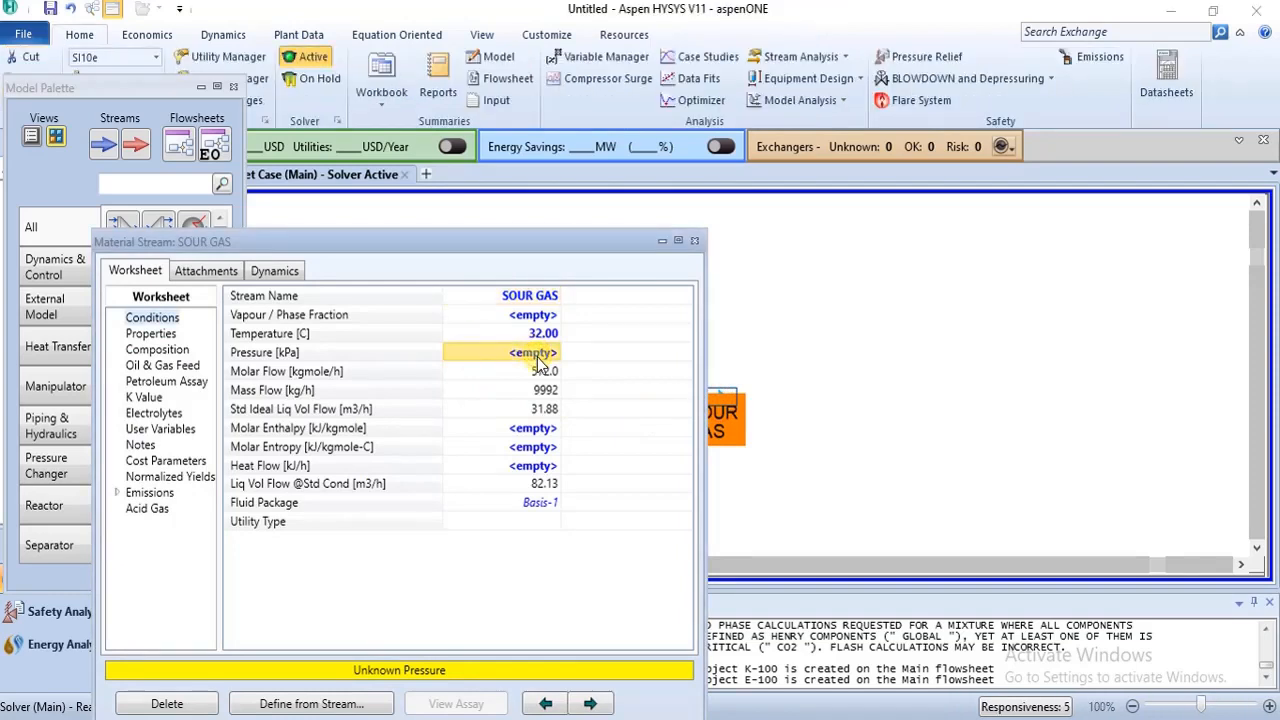
type("699")
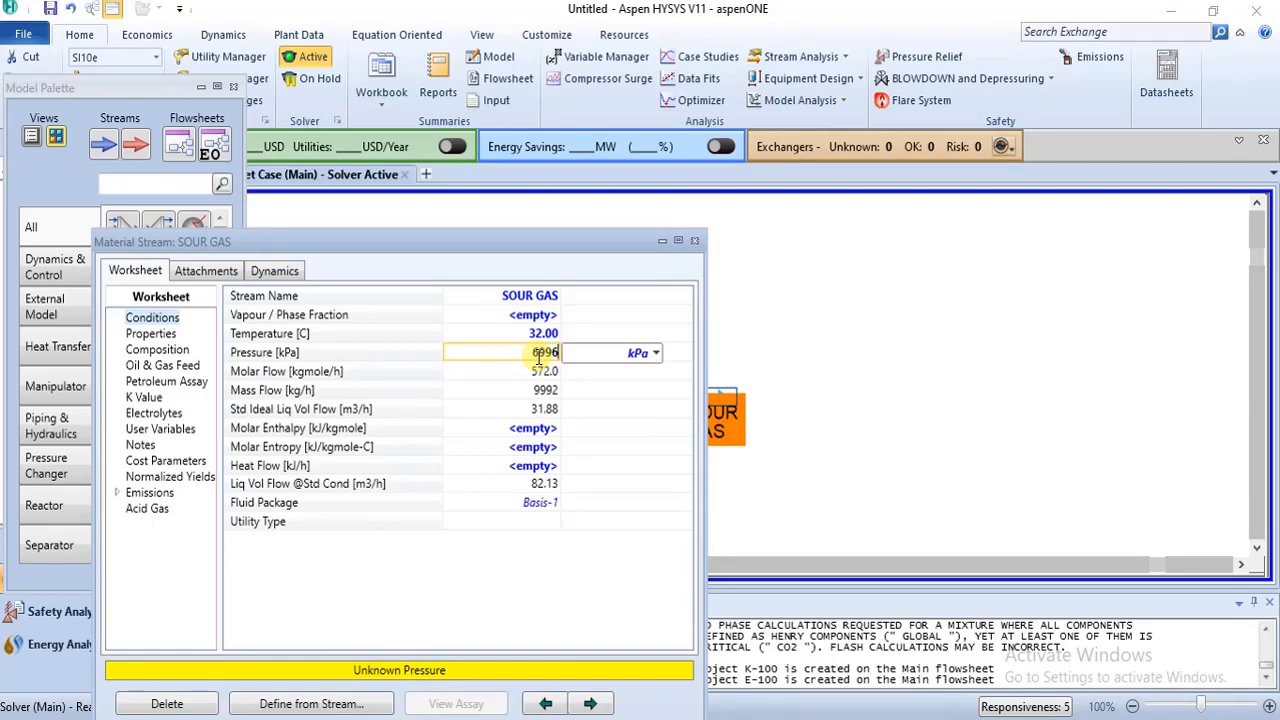
type("6")
key("Return")
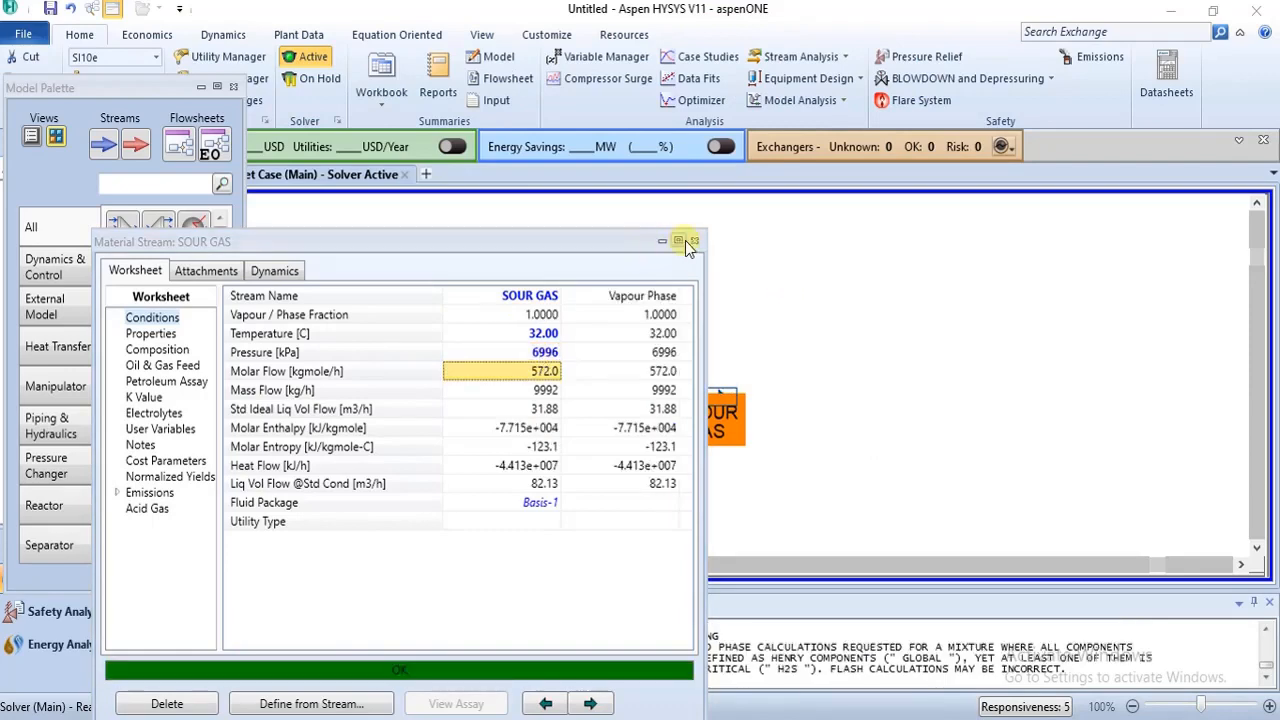
left_click(694, 241)
left_click(820, 313)
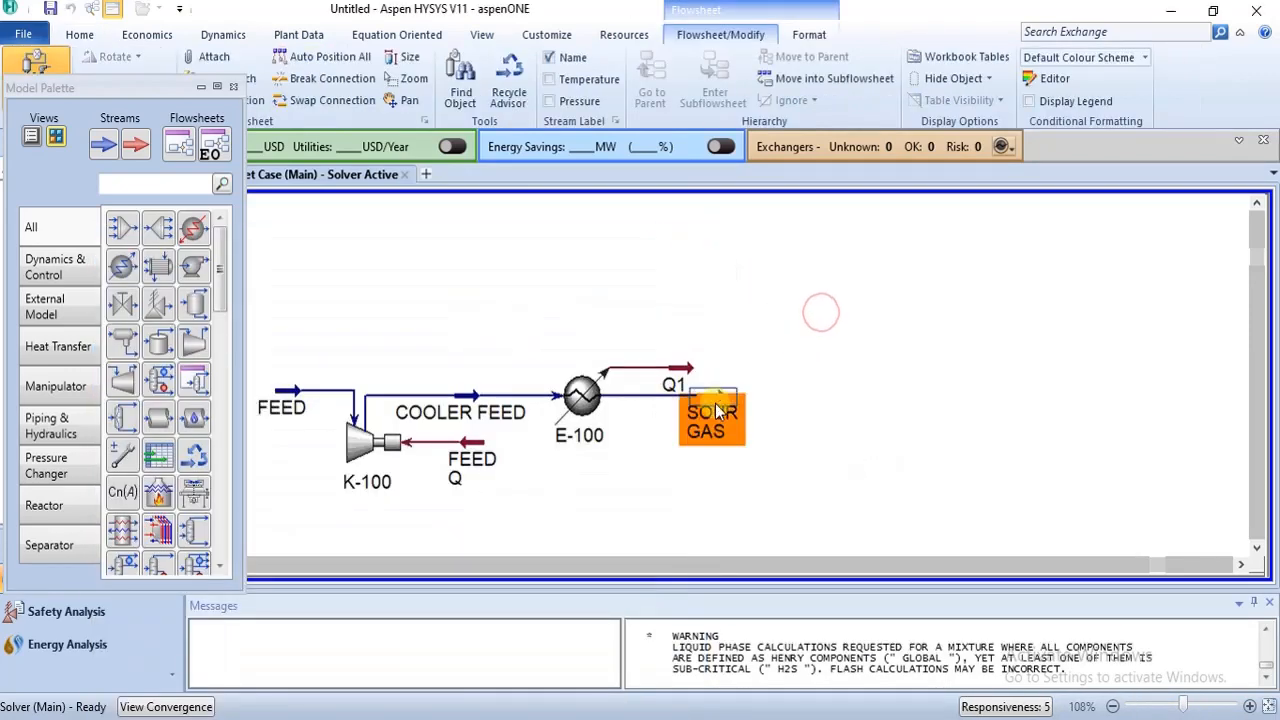
Place a new material stream above SOUR GAS on the flowsheet and name it DEA
mouse_move(573, 412)
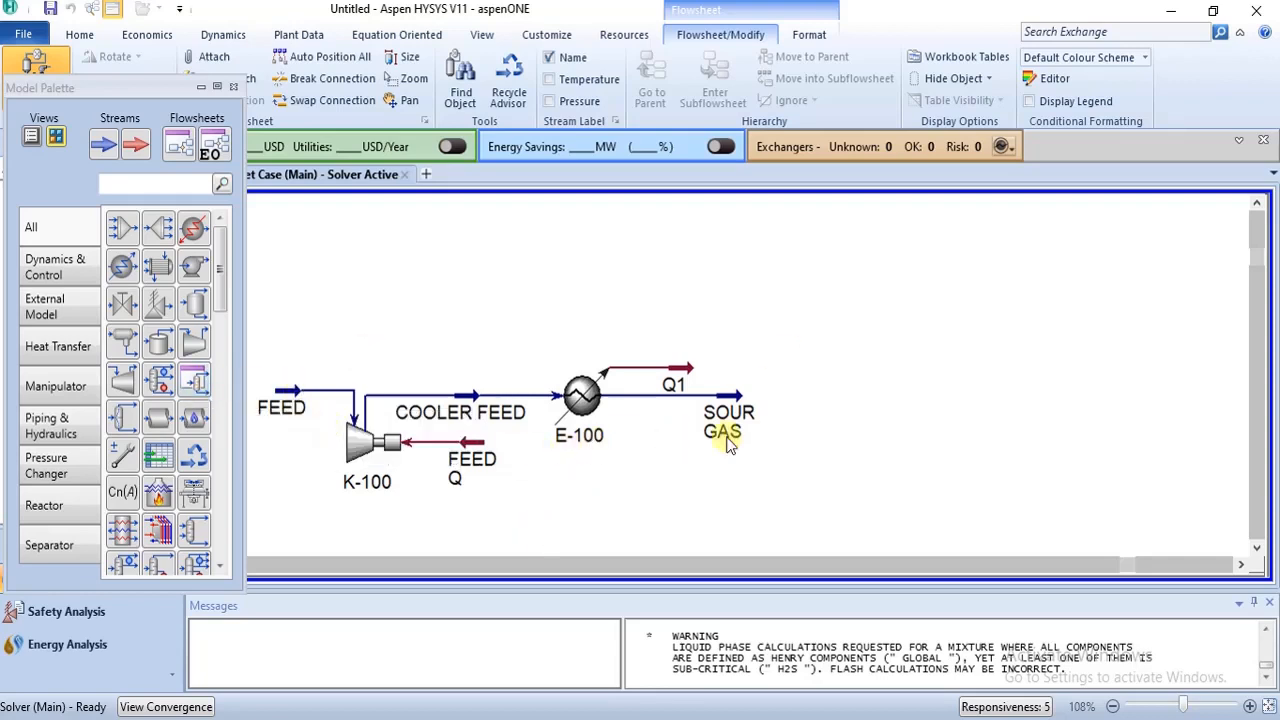
mouse_move(752, 420)
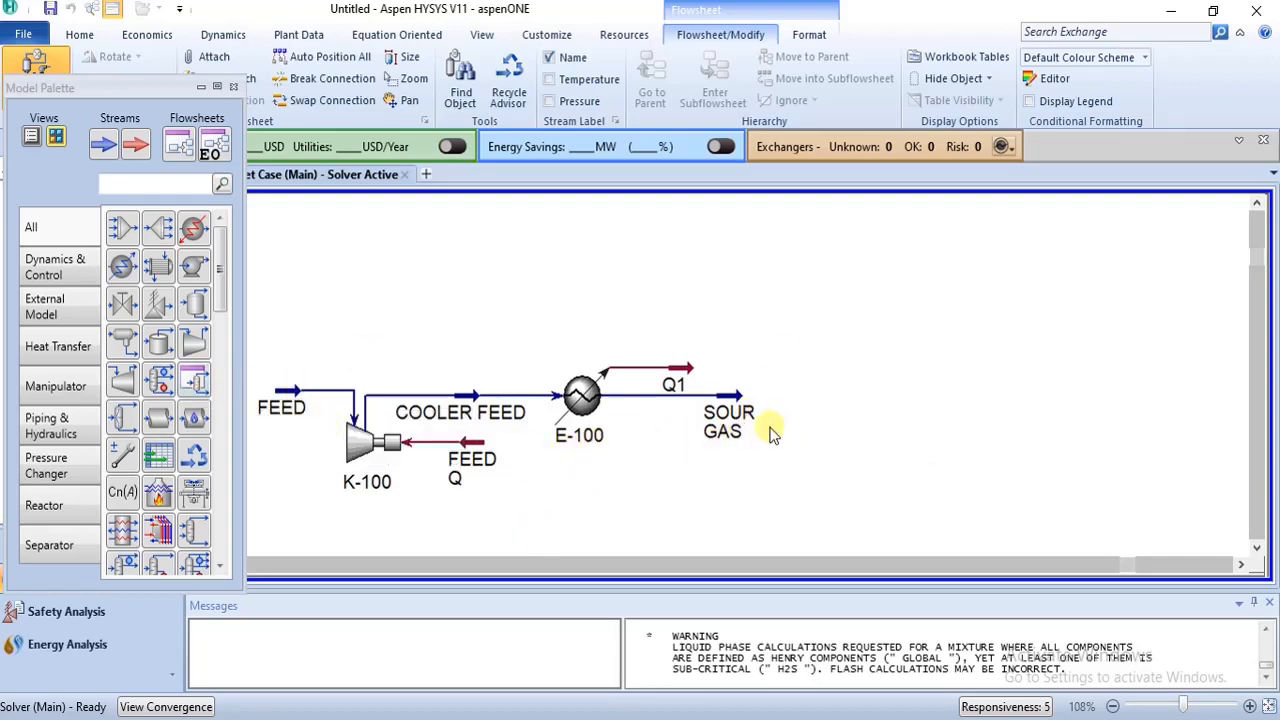
mouse_move(728, 392)
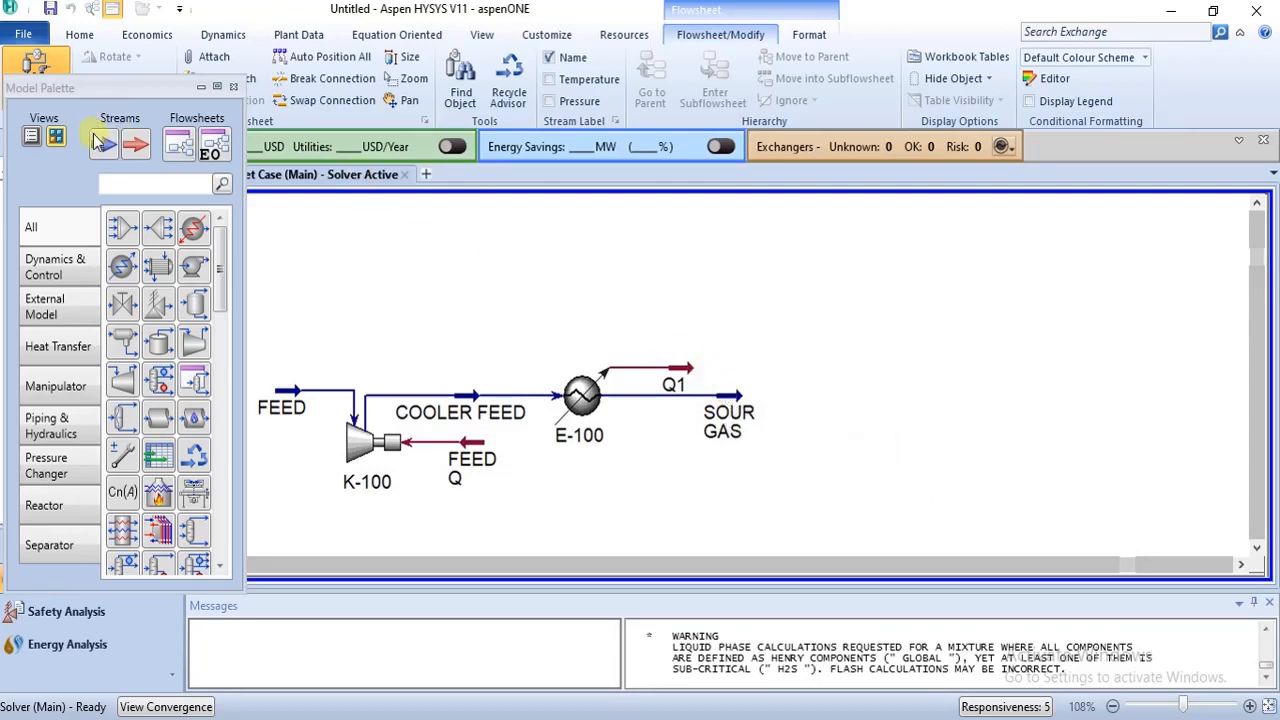
left_click_drag(102, 143, 677, 322)
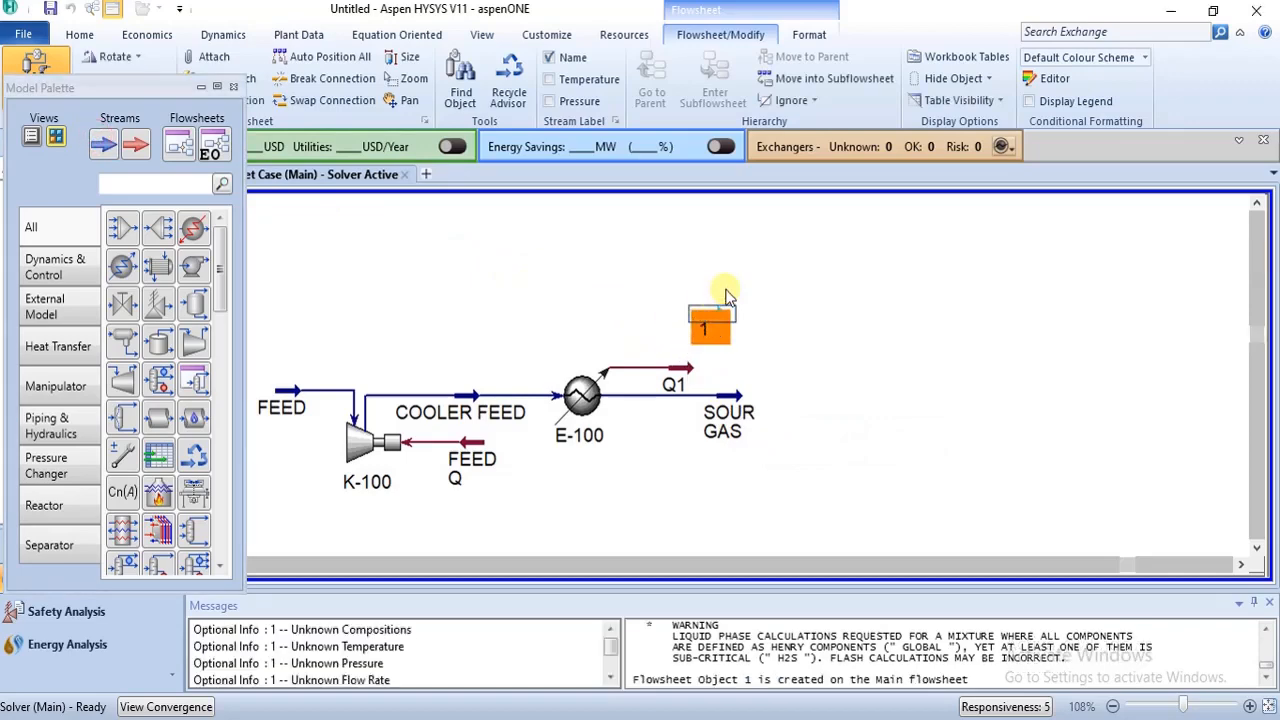
left_click(737, 284)
double_click(712, 312)
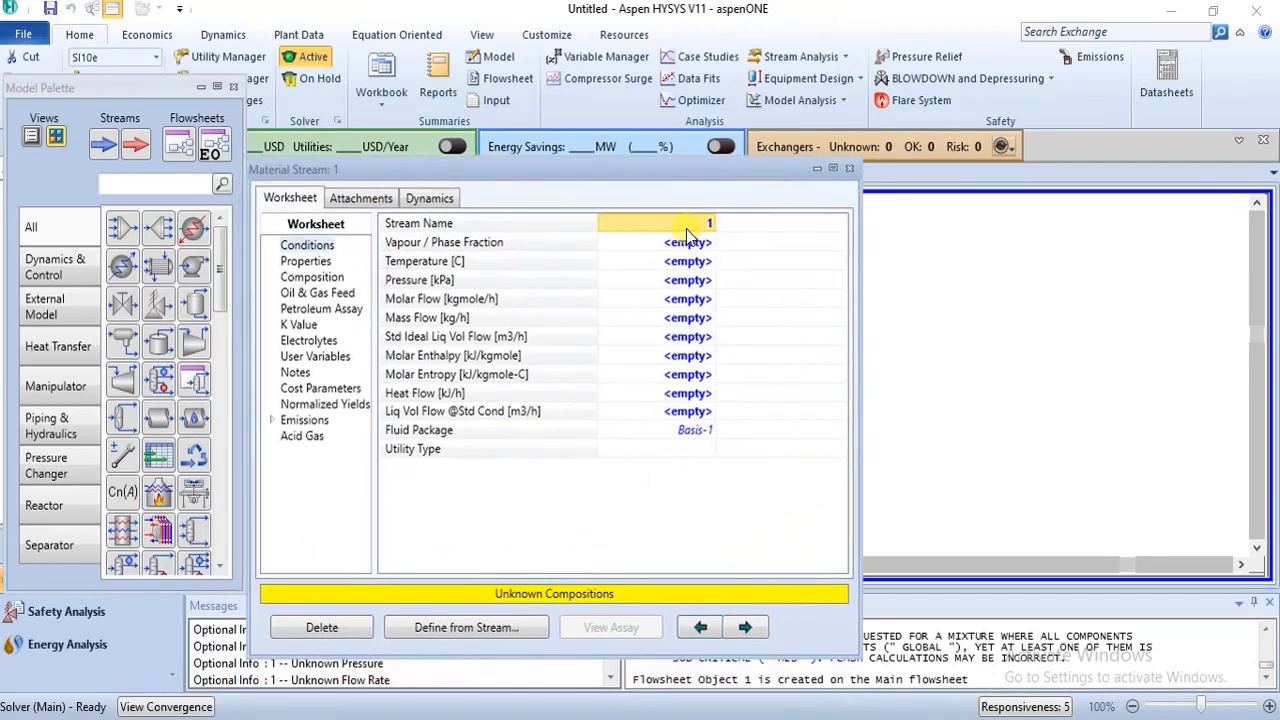
type("DEA")
key("Return")
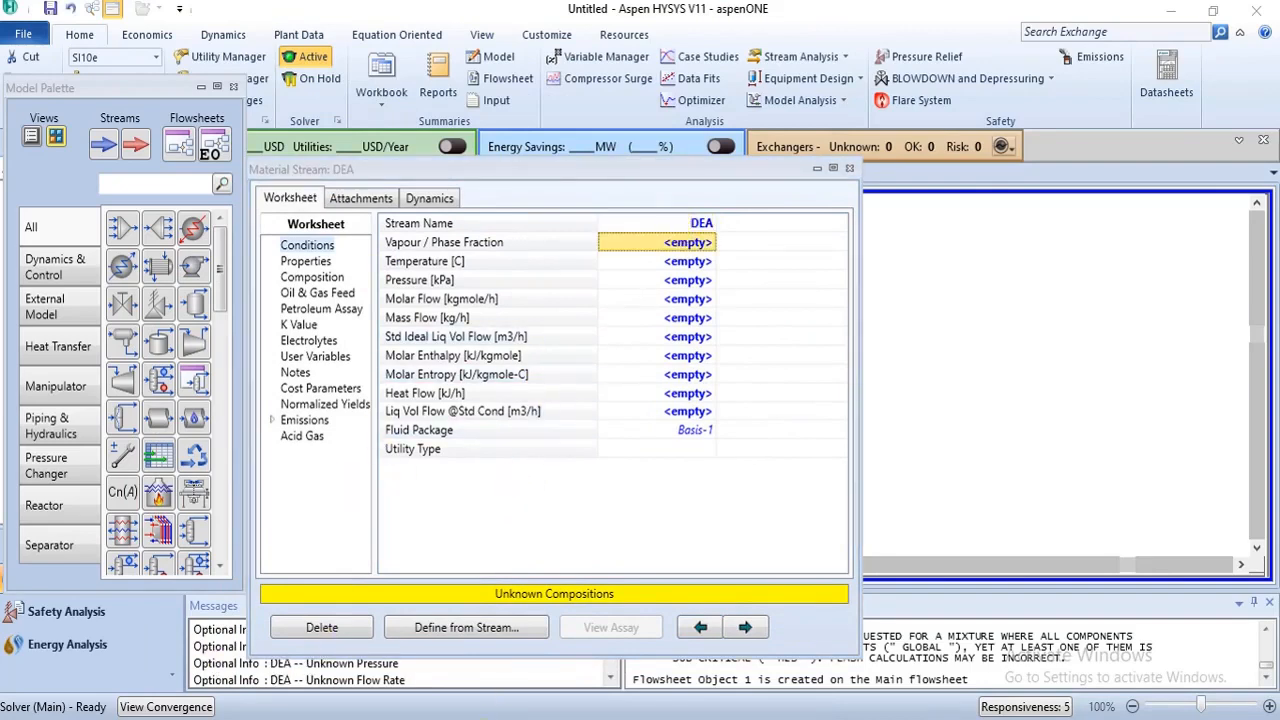
Look up the DEA properties table in CO2 ABSORPTION.pdf, return to Aspen HYSYS and set the DEA stream's pressure to 6996 kPa
key("alt+Tab")
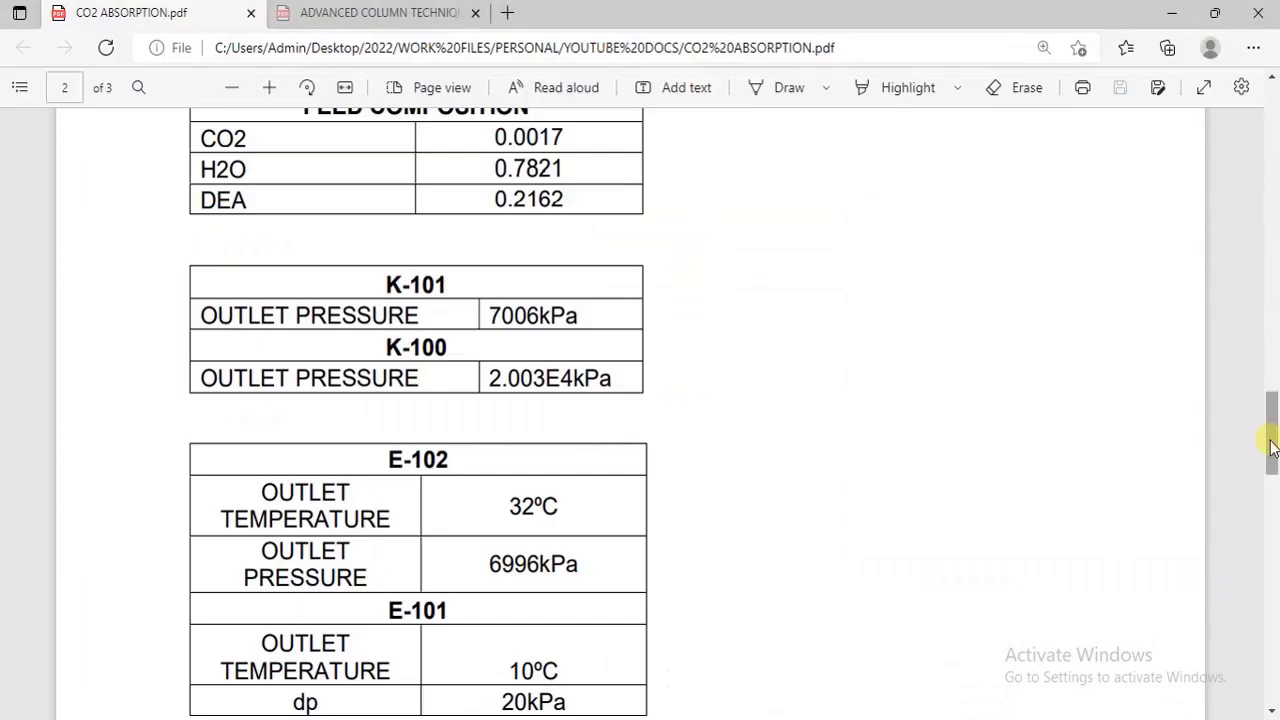
left_click_drag(1272, 443, 1275, 405)
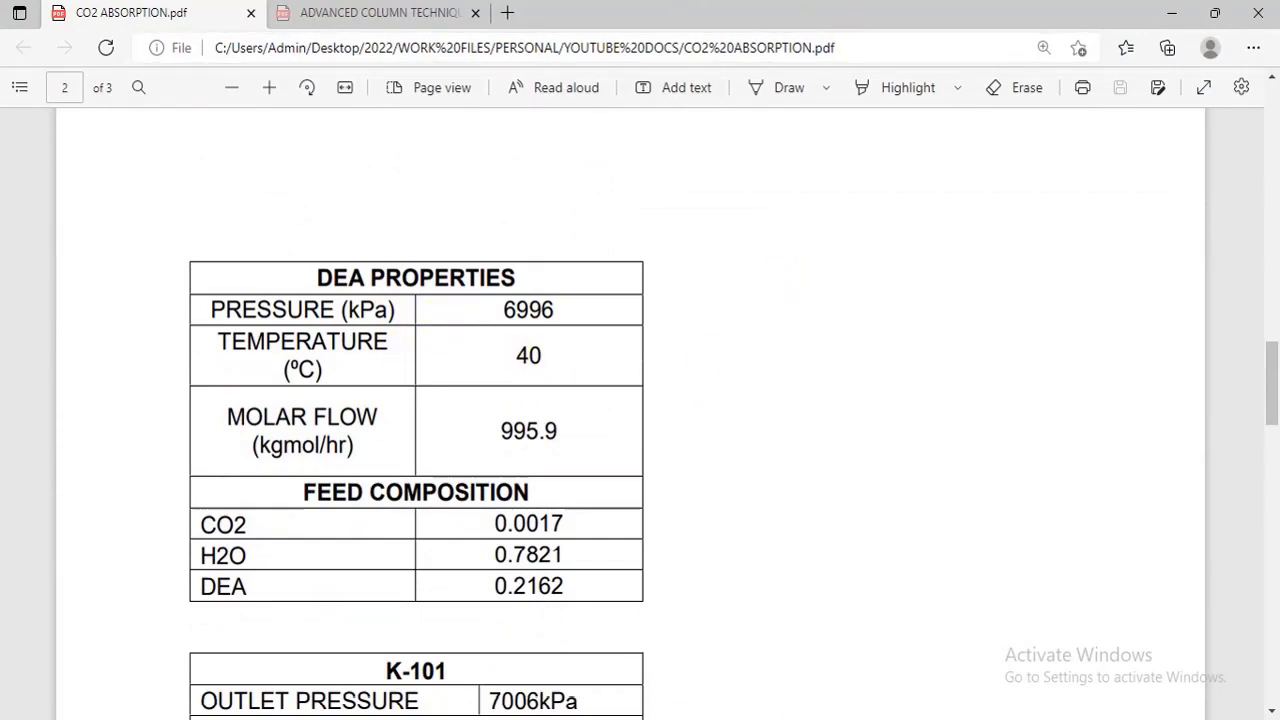
mouse_move(755, 715)
left_click(752, 668)
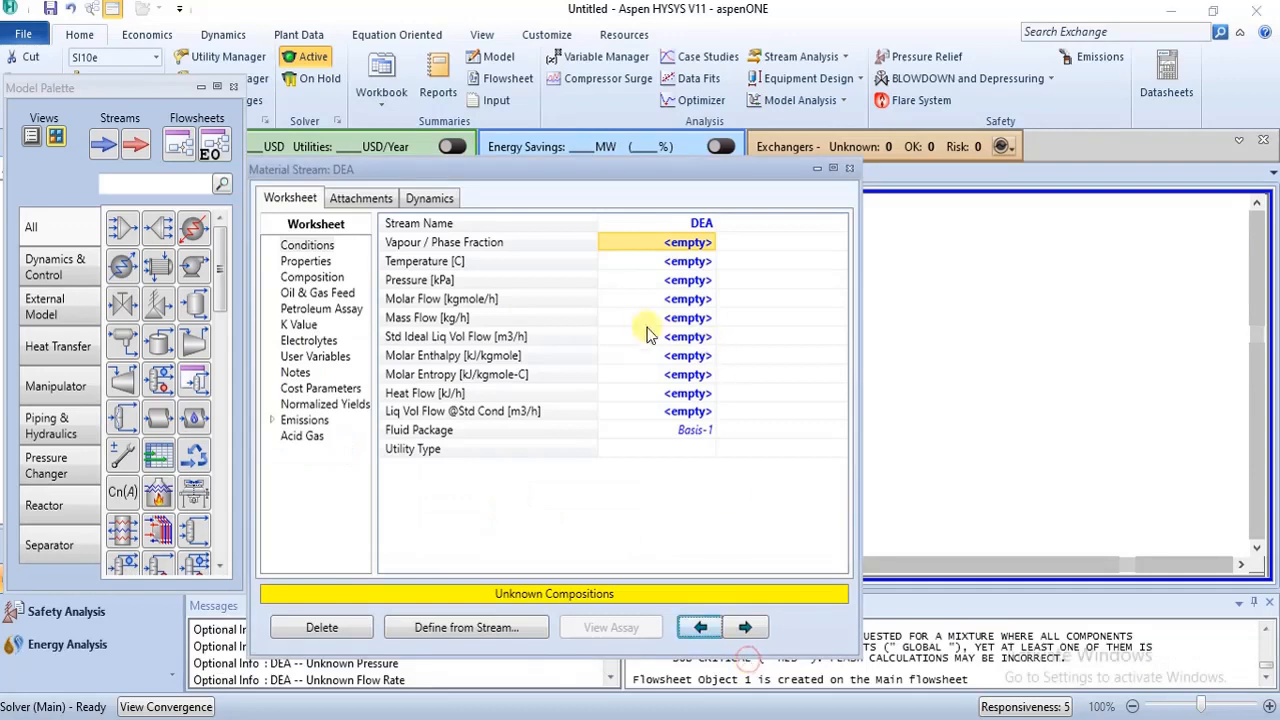
left_click(686, 280)
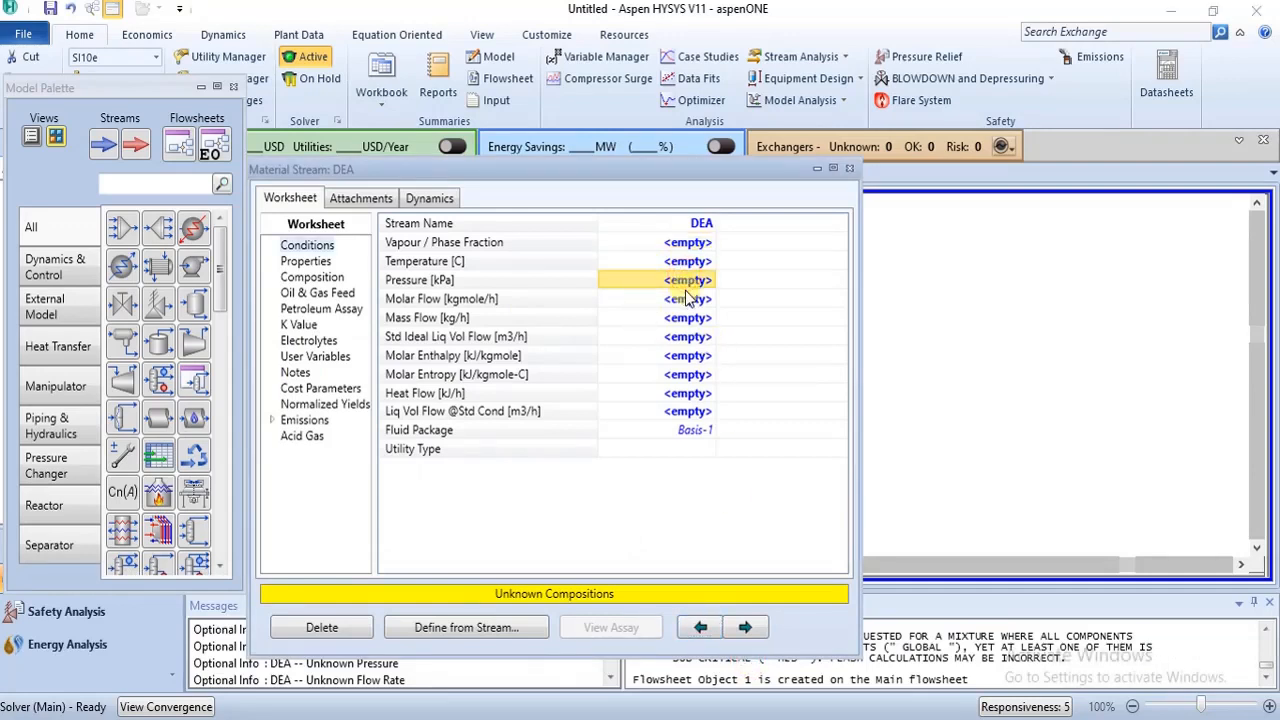
type("699")
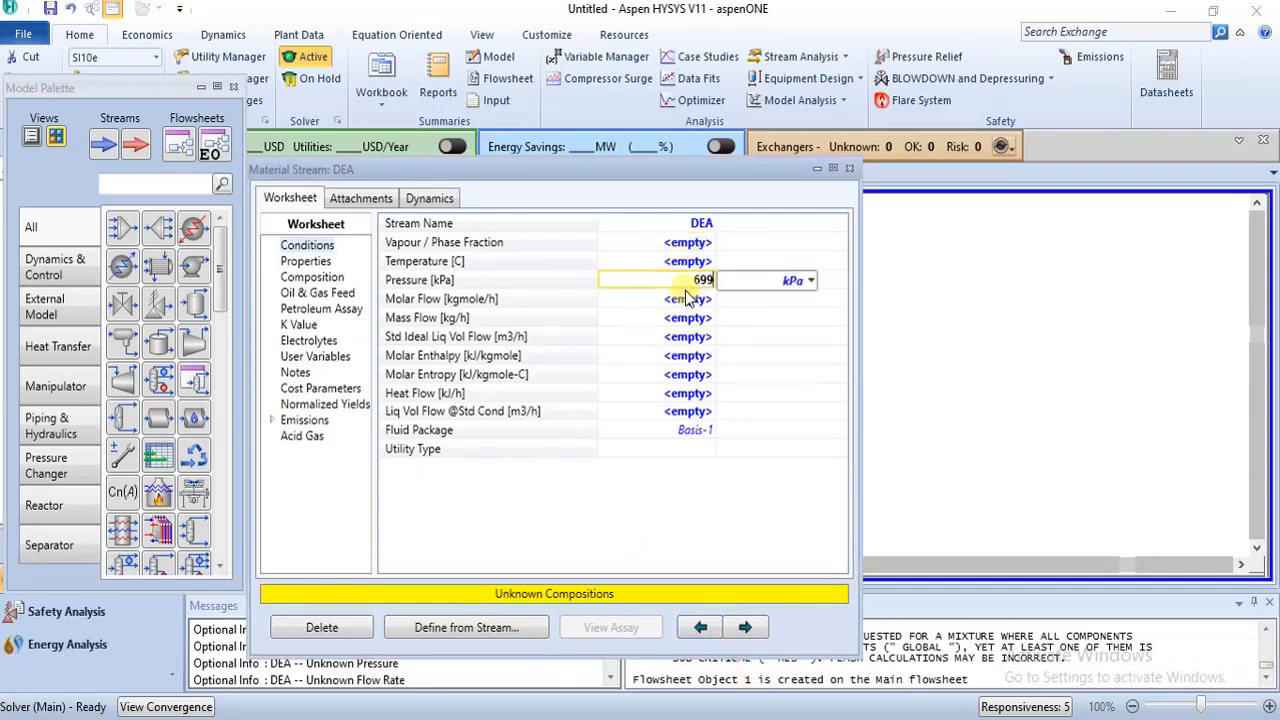
type("6")
key("Return")
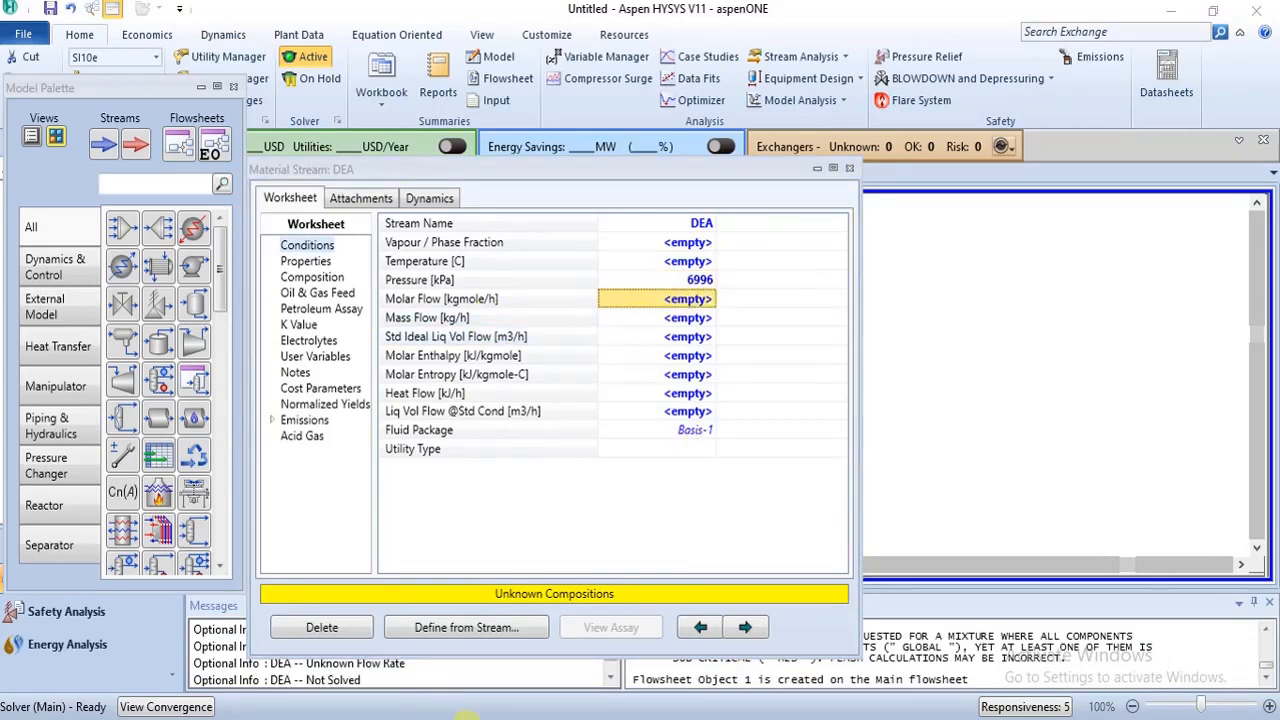
Set the DEA stream's molar flow to 995.9 kgmole/h and its temperature to 40 °C, checking the values in the PDF
mouse_move(465, 715)
left_click(457, 688)
left_click(688, 300)
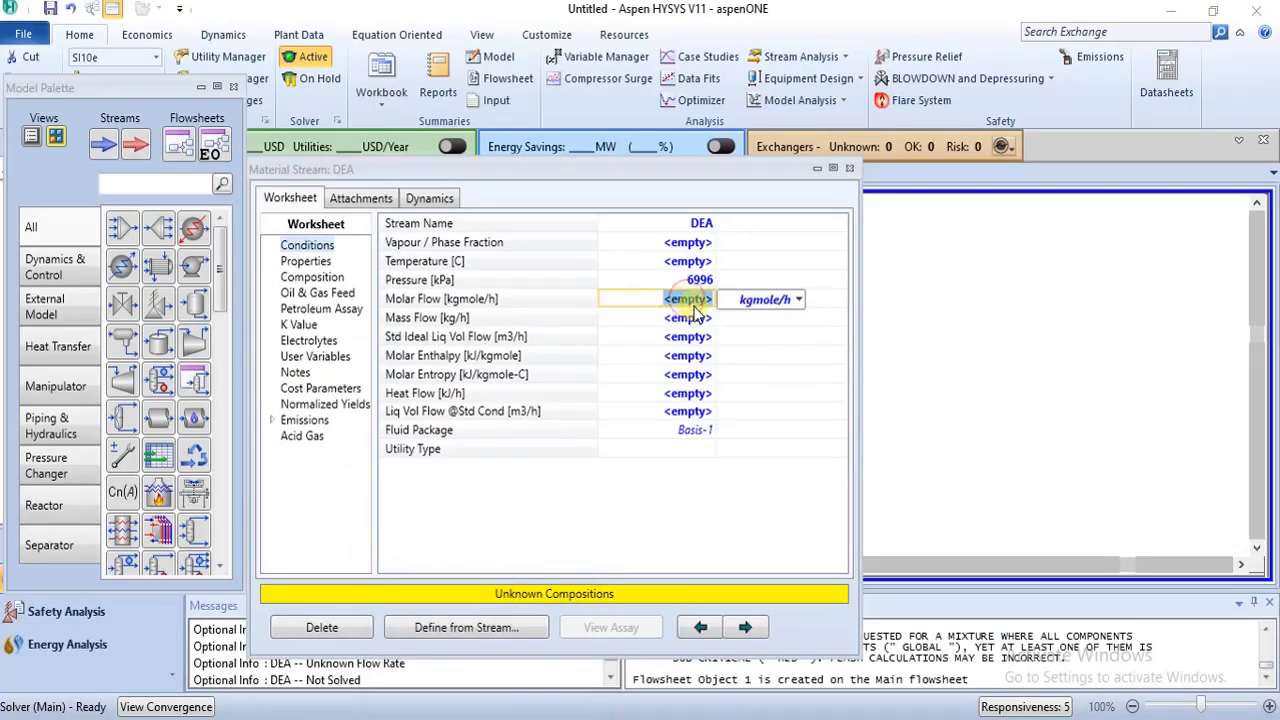
type("995.9")
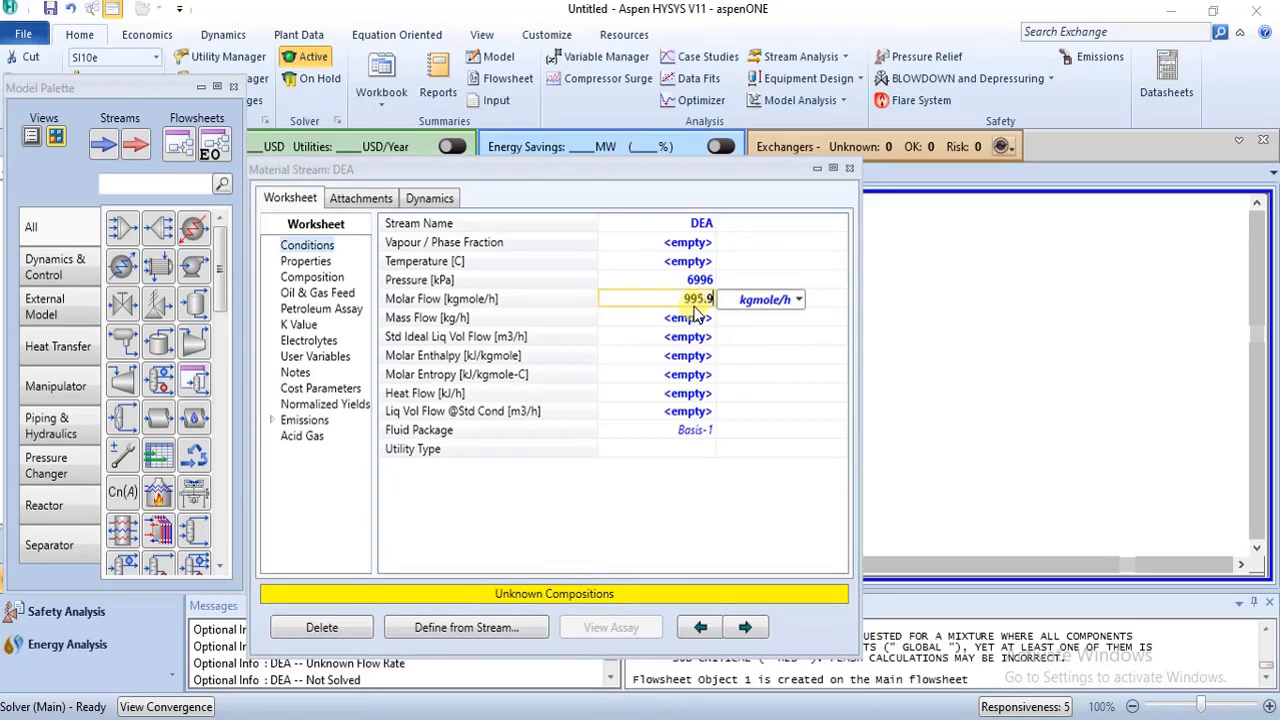
key("Return")
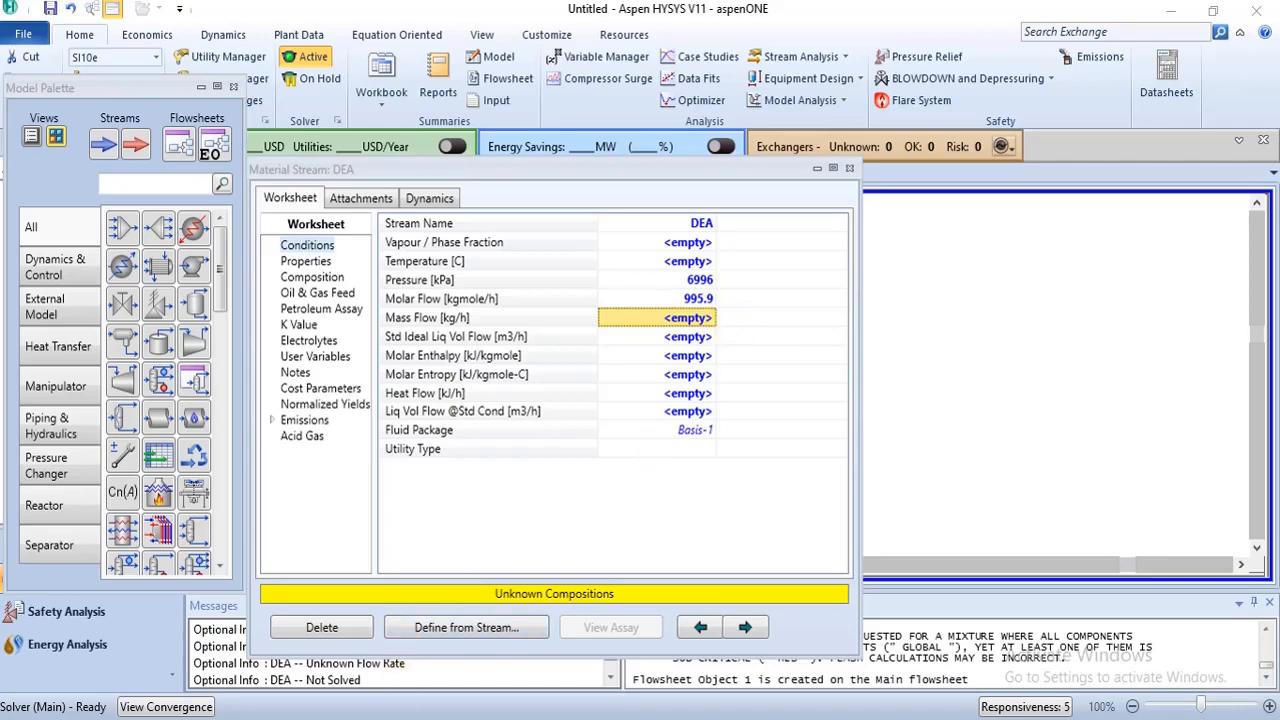
mouse_move(460, 655)
left_click(687, 265)
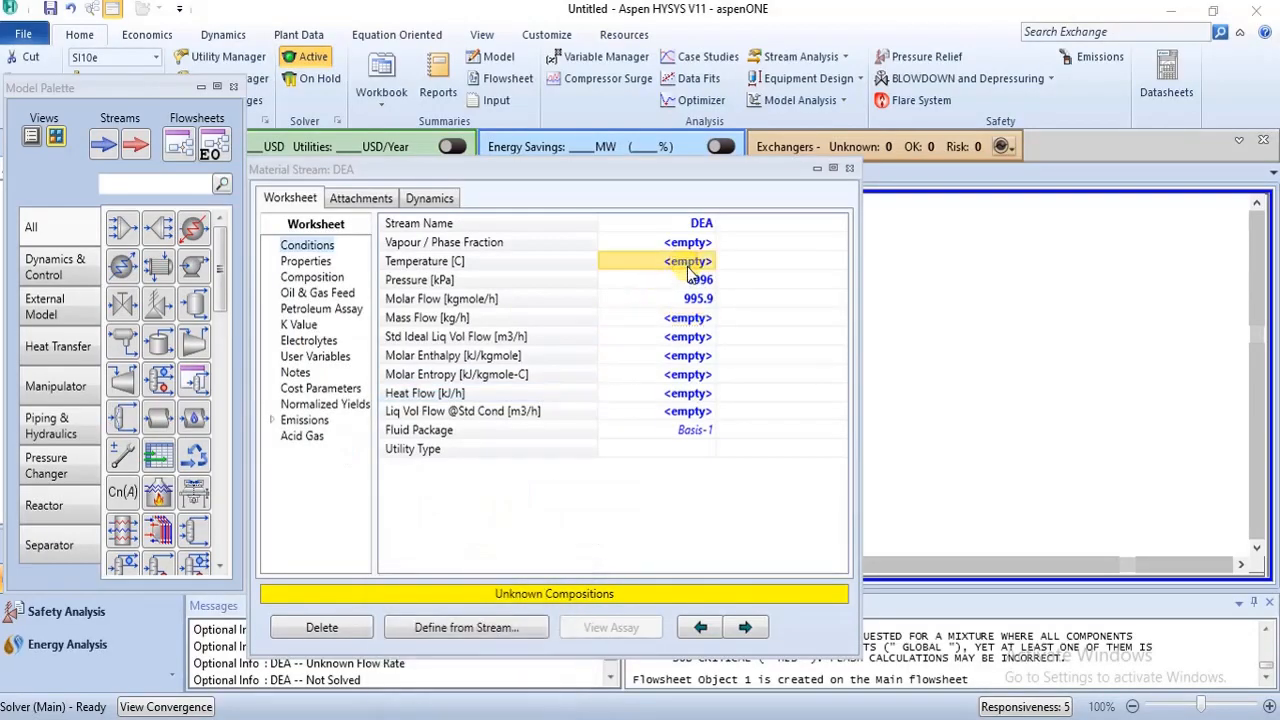
type("40")
key("Return")
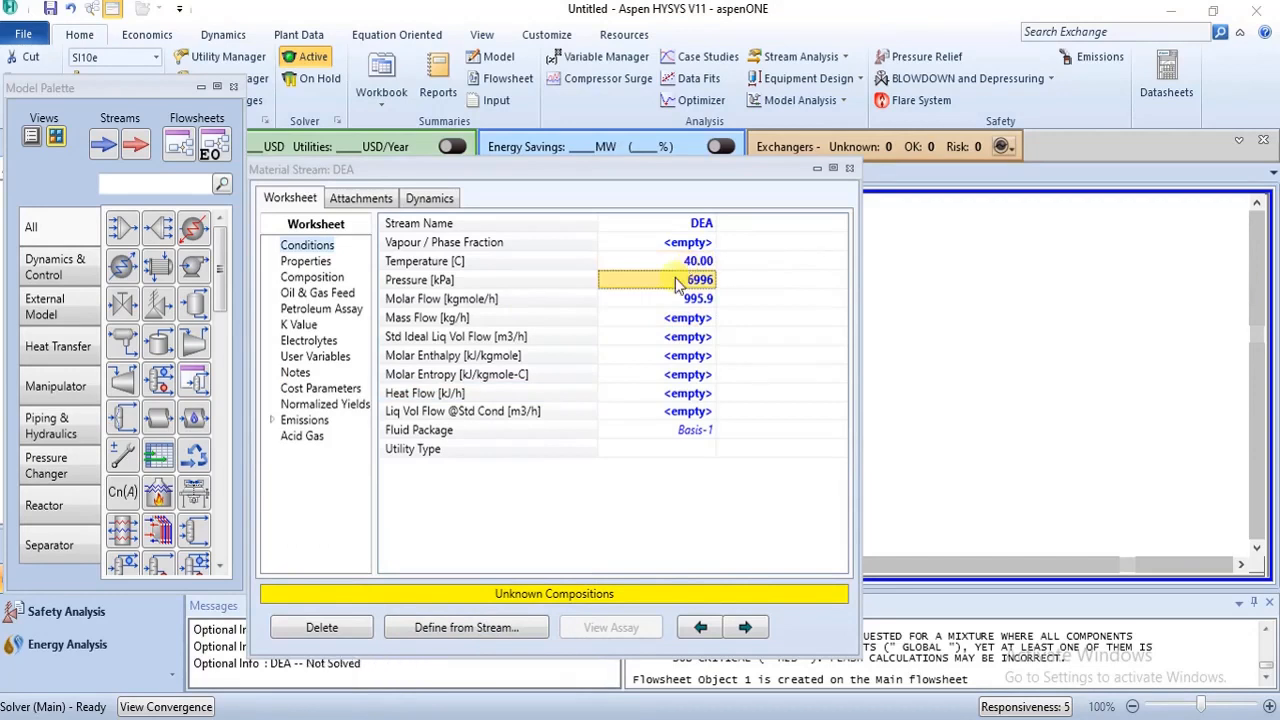
Open the DEA stream's composition, check the feed composition in CO2 ABSORPTION.pdf and set the CO2 mole fraction to 0.0017
left_click(318, 278)
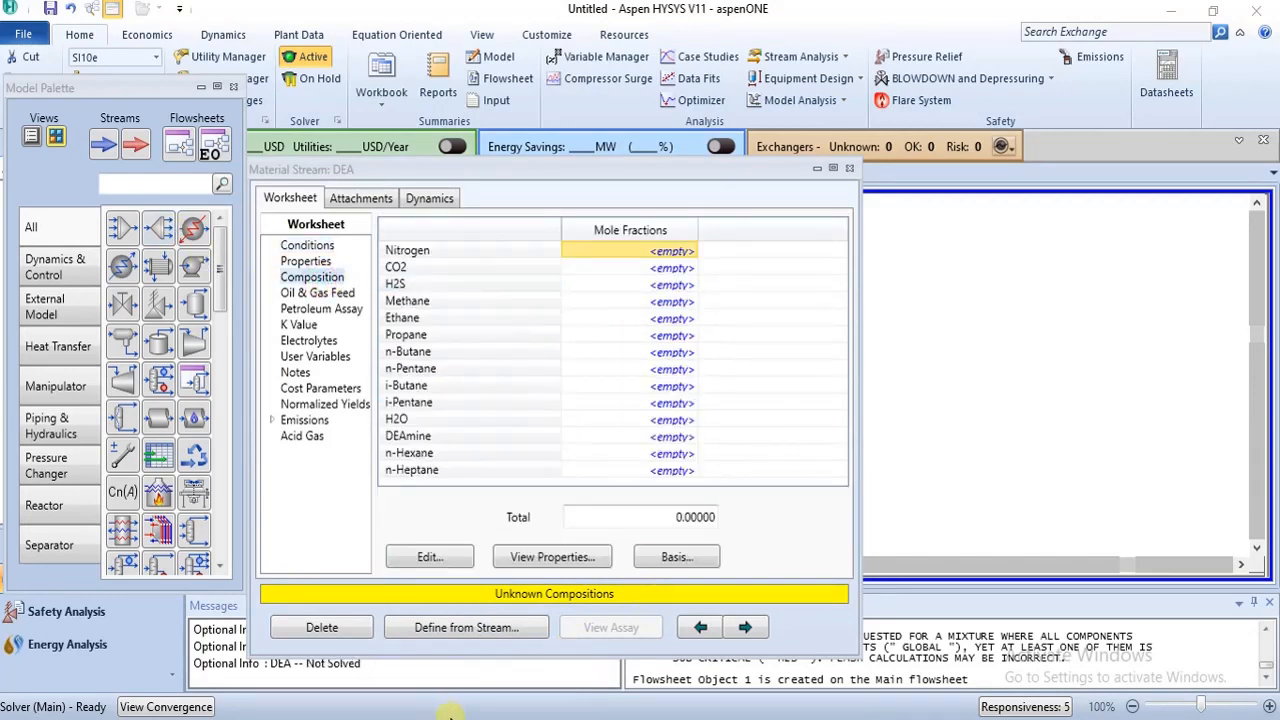
left_click(440, 690)
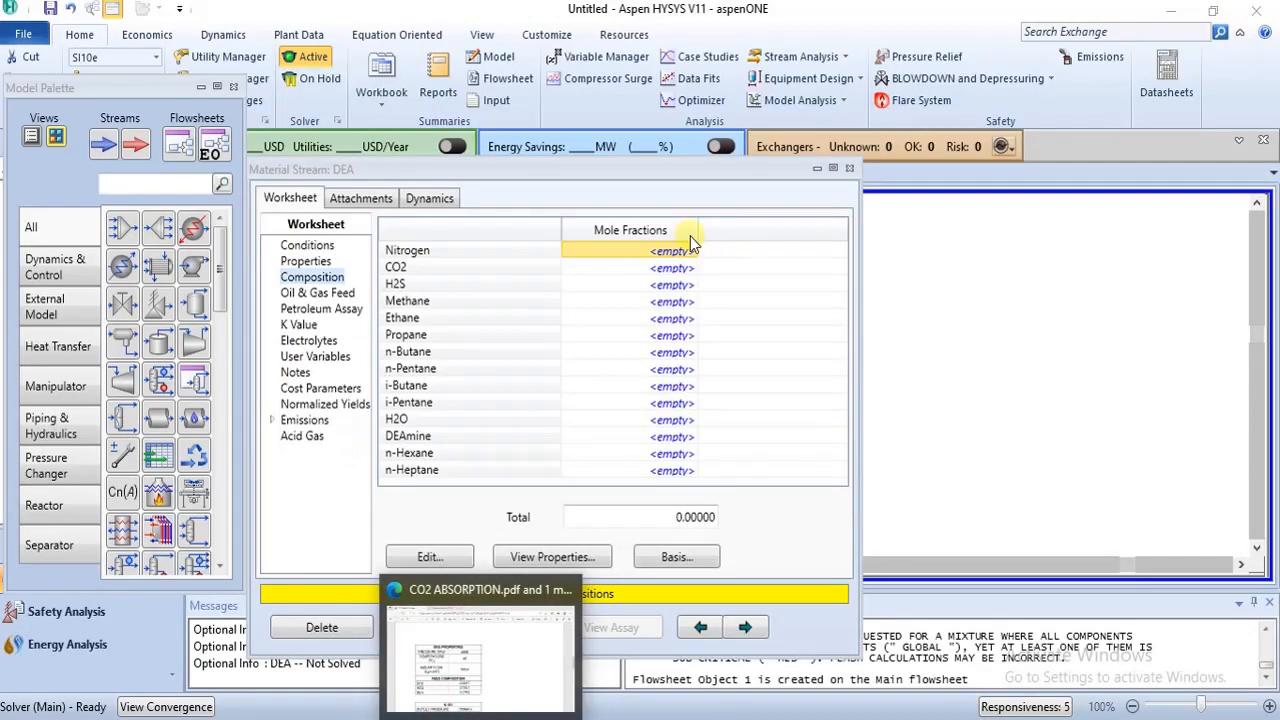
left_click(436, 698)
left_click(665, 268)
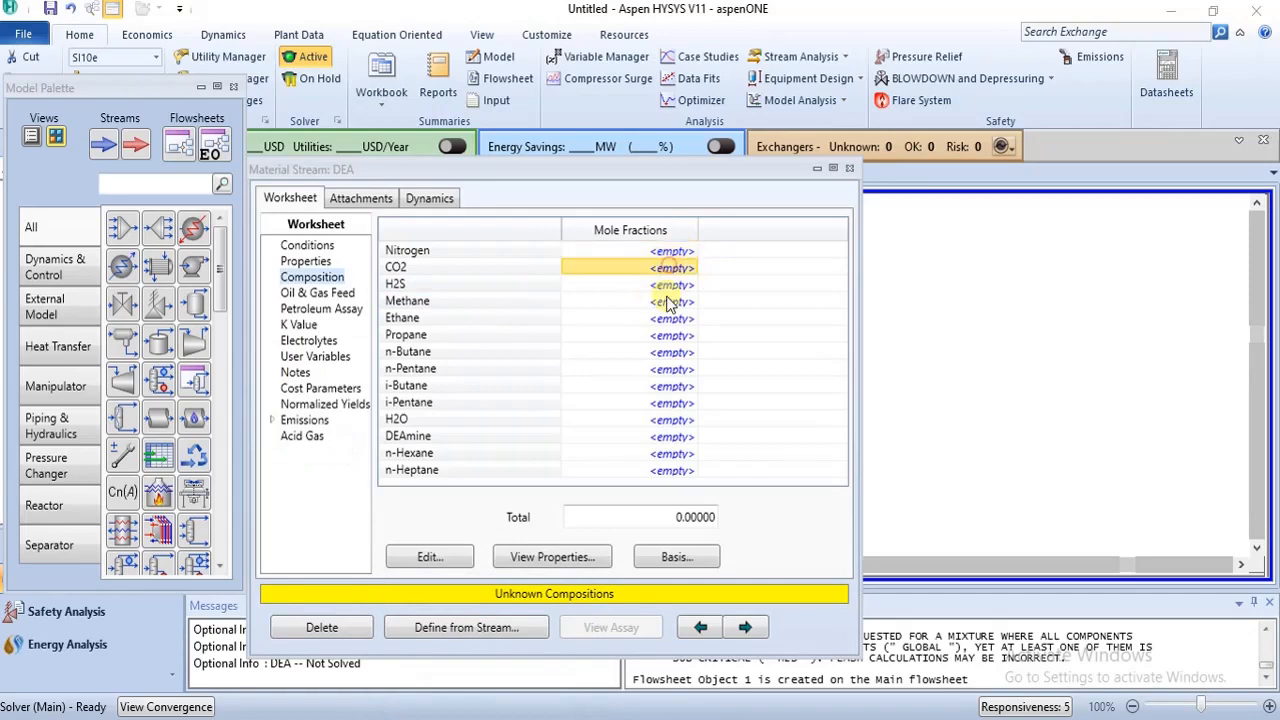
type(".")
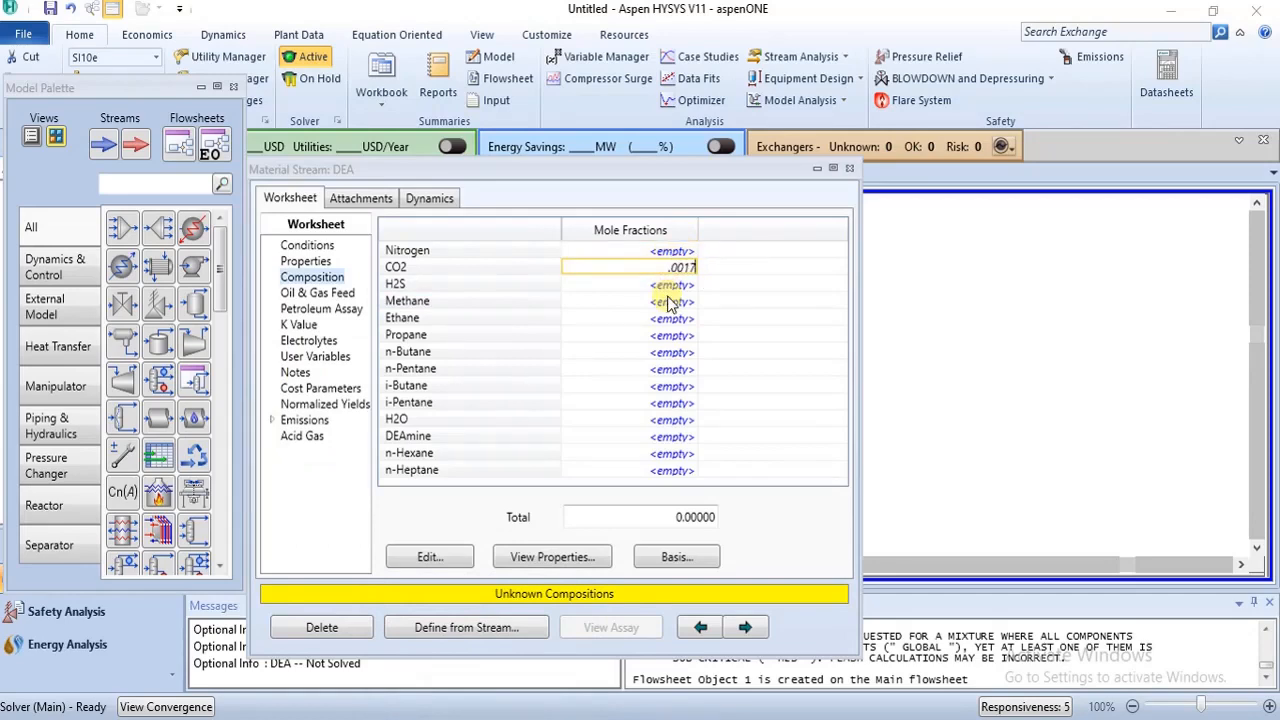
type("0017")
key("Return")
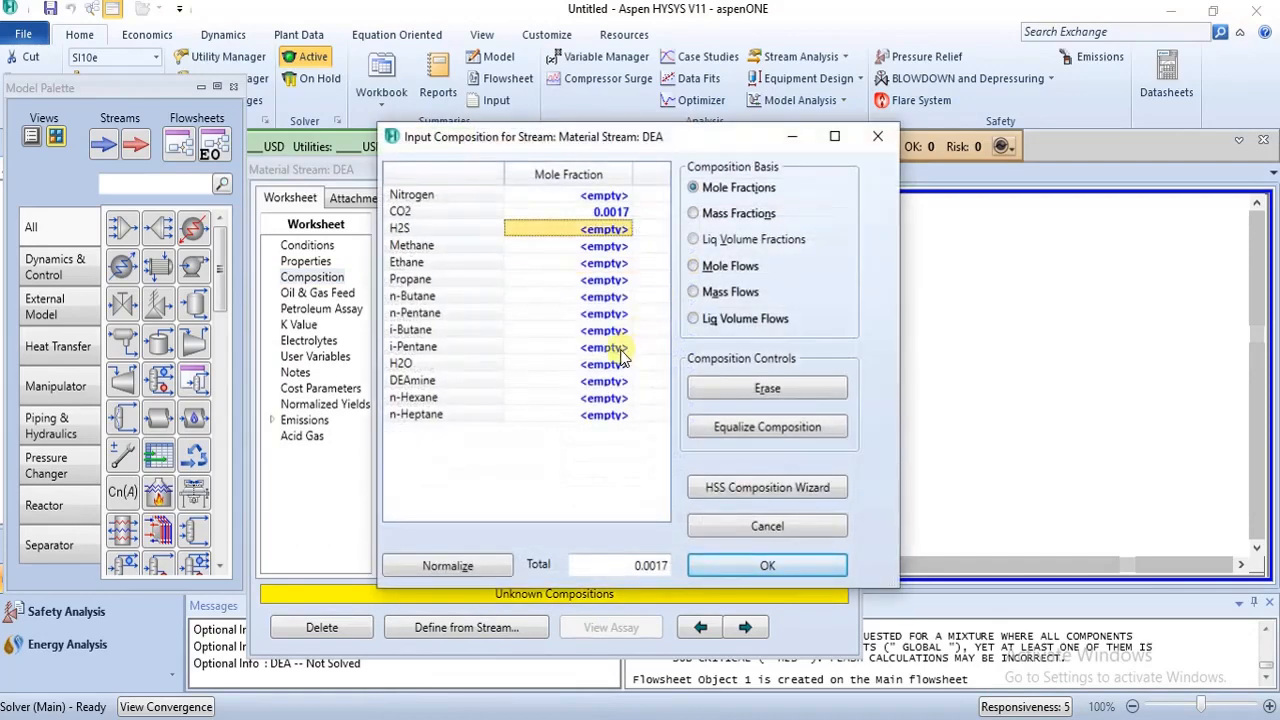
Look up the H2O fraction in the PDF, return to Aspen HYSYS and set the DEA stream's H2O mole fraction to 0.7821
left_click(615, 364)
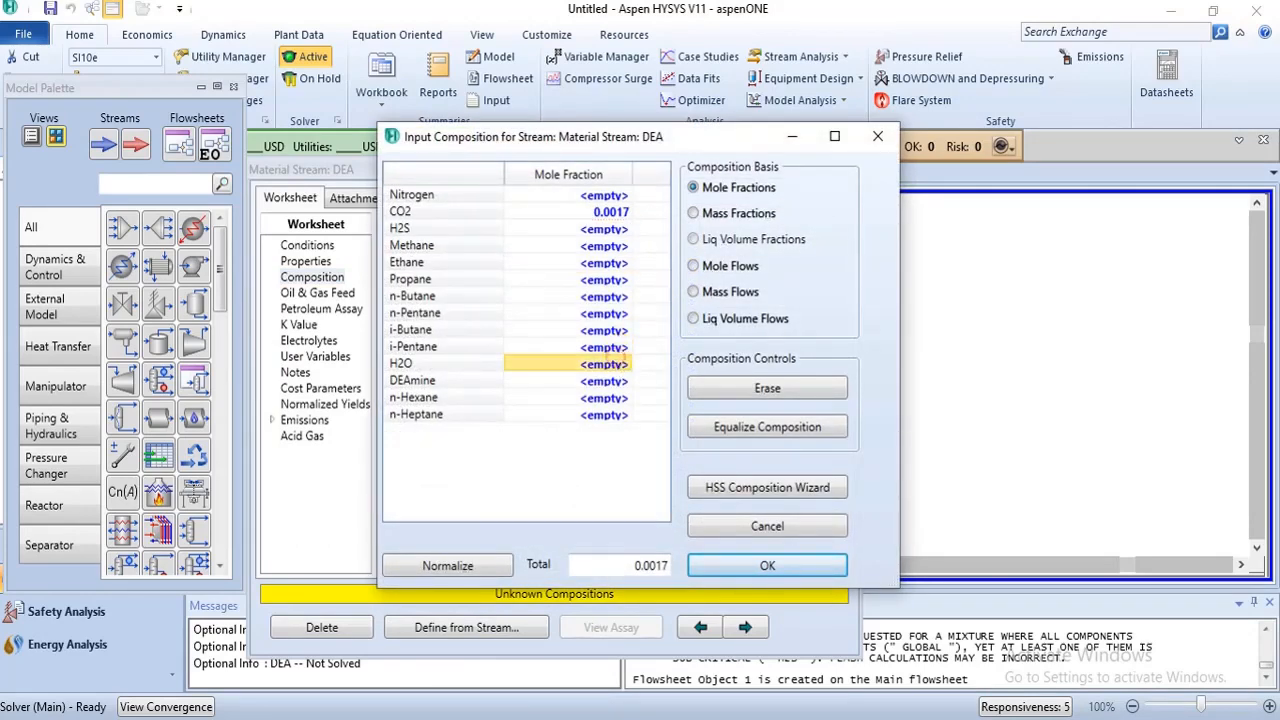
mouse_move(483, 712)
left_click(443, 686)
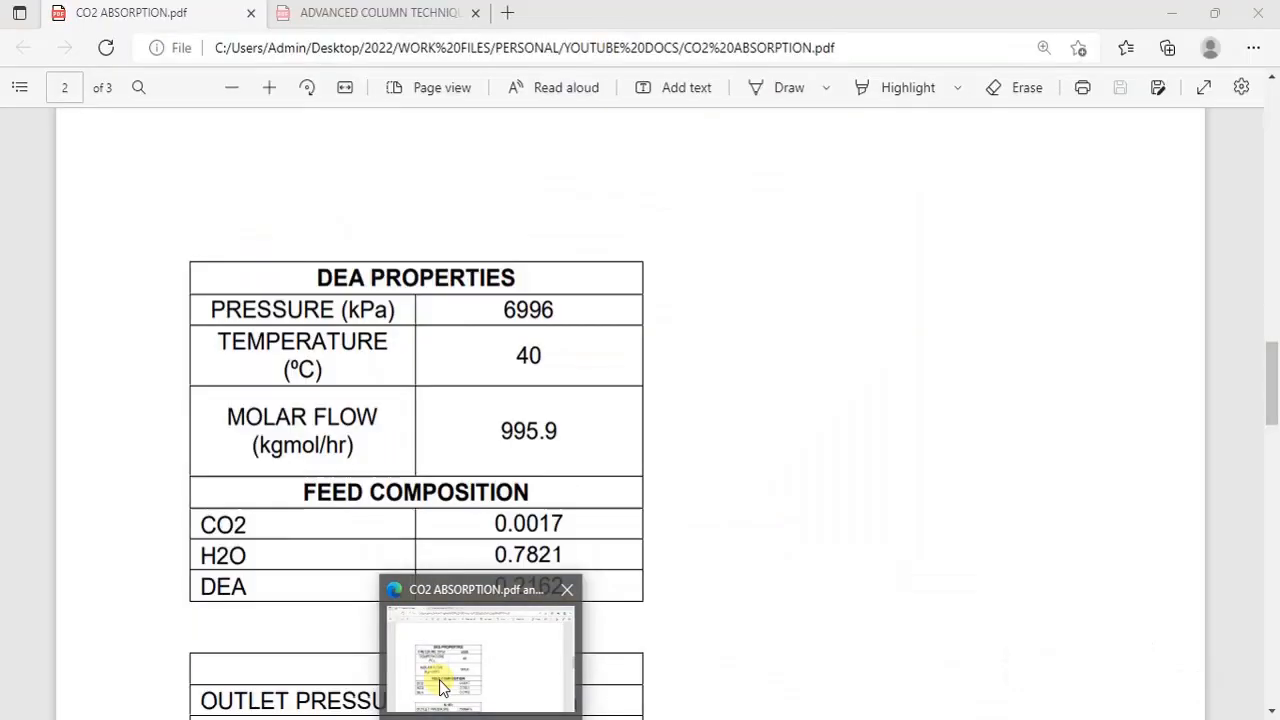
left_click(510, 652)
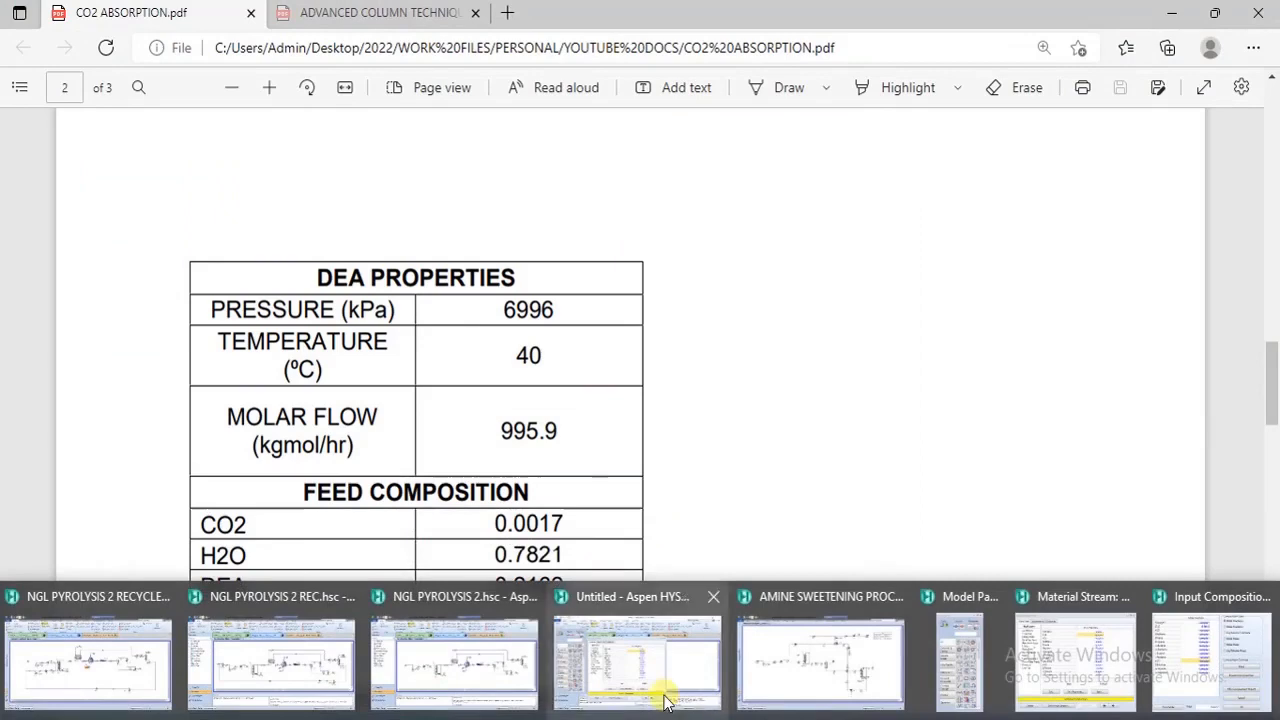
left_click(657, 690)
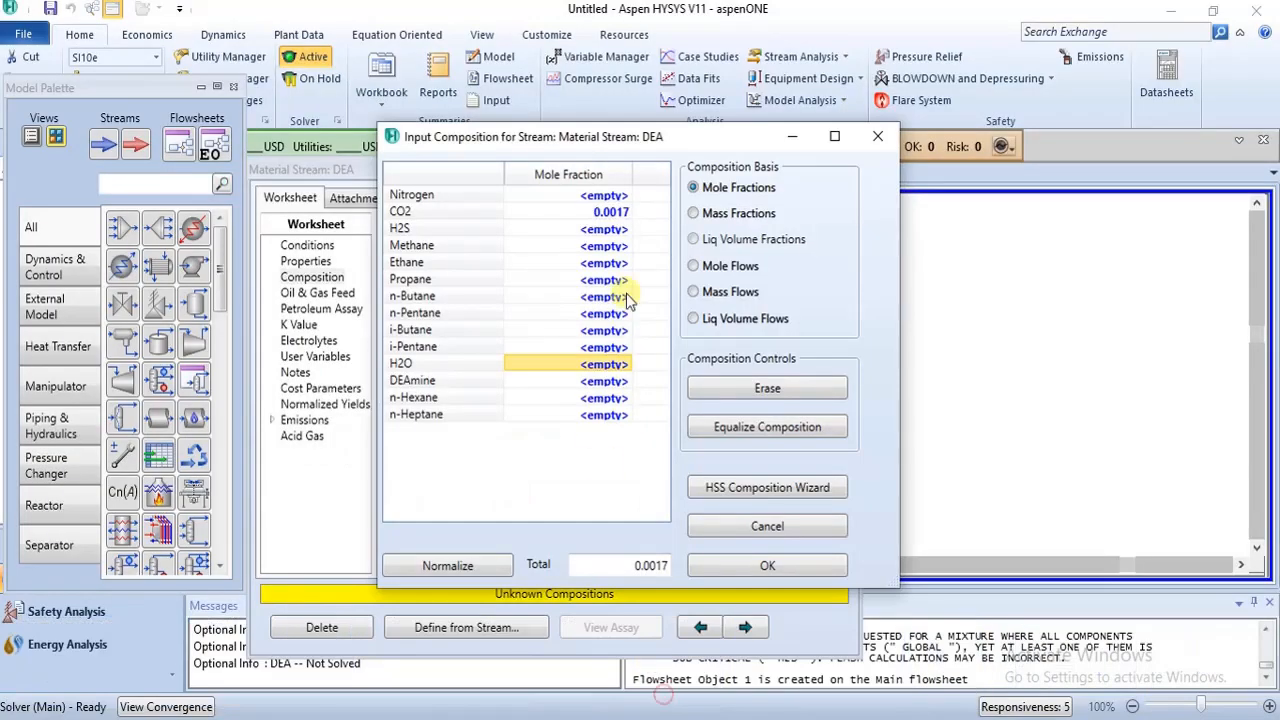
left_click(612, 366)
key("BackSpace")
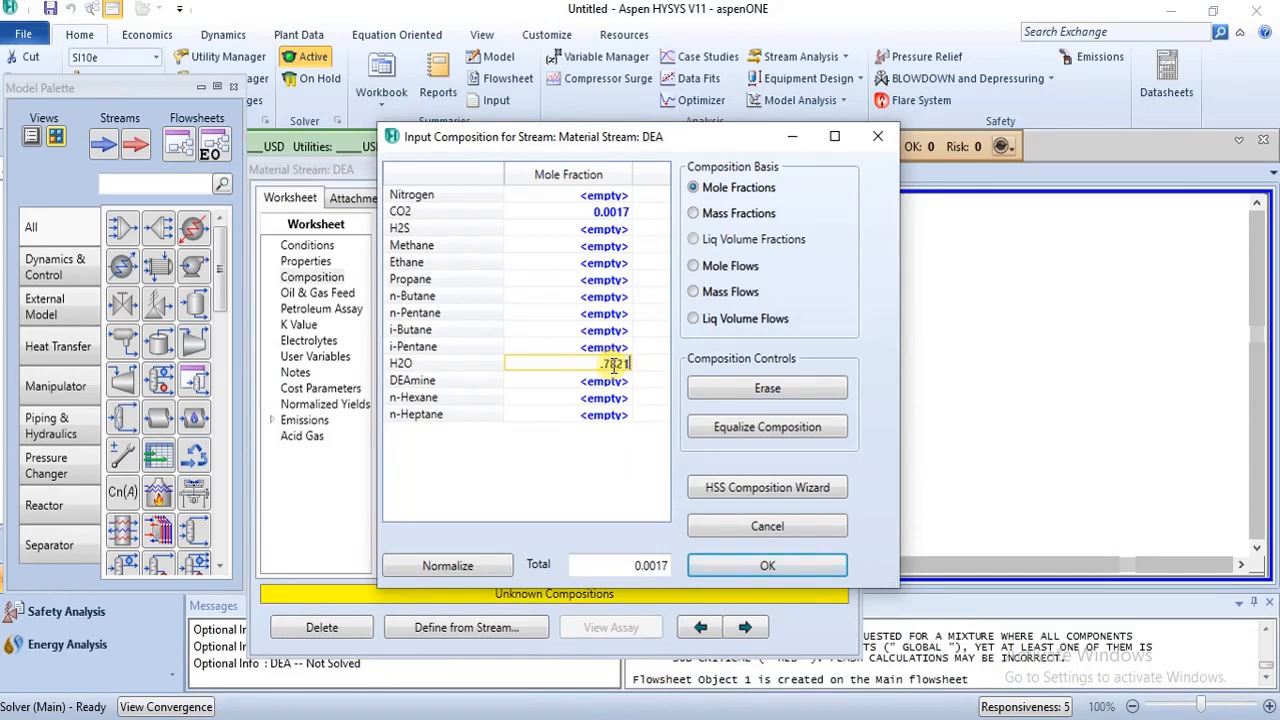
type(".7821")
key("Return")
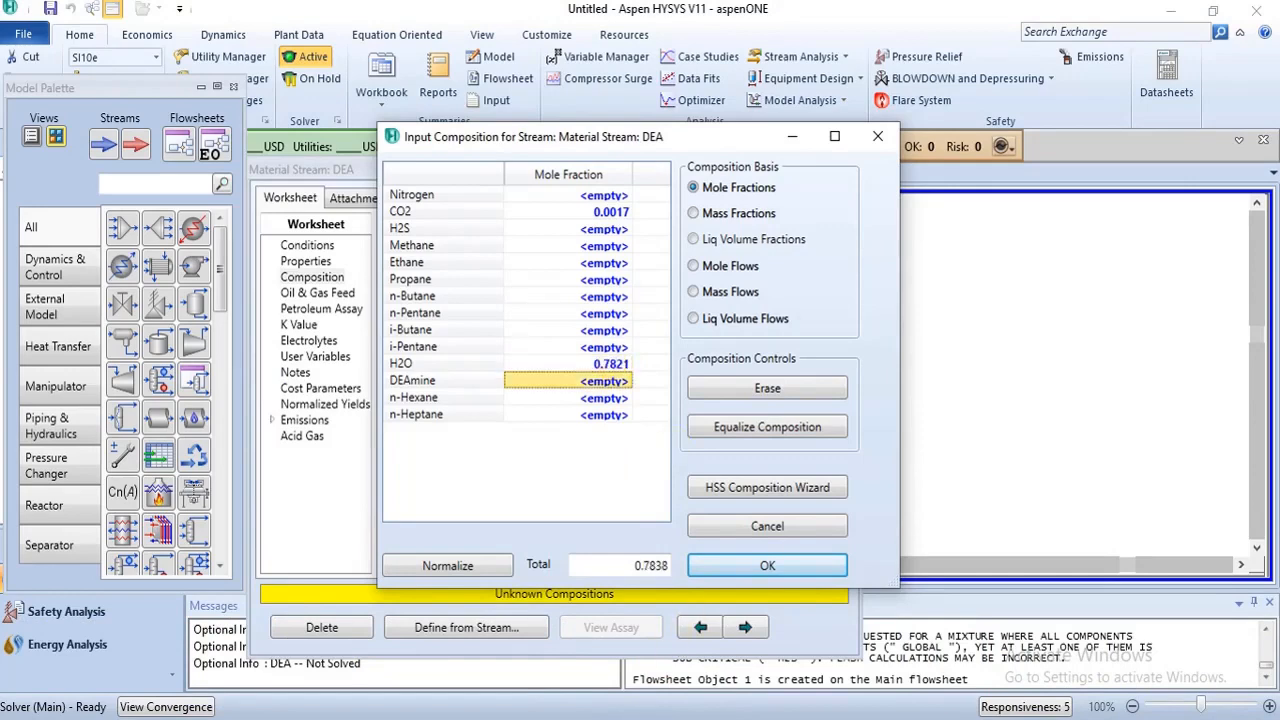
Look up the DEA fraction in the PDF, set the DEAmine mole fraction to 0.2162 in Aspen HYSYS and accept the composition
mouse_move(433, 666)
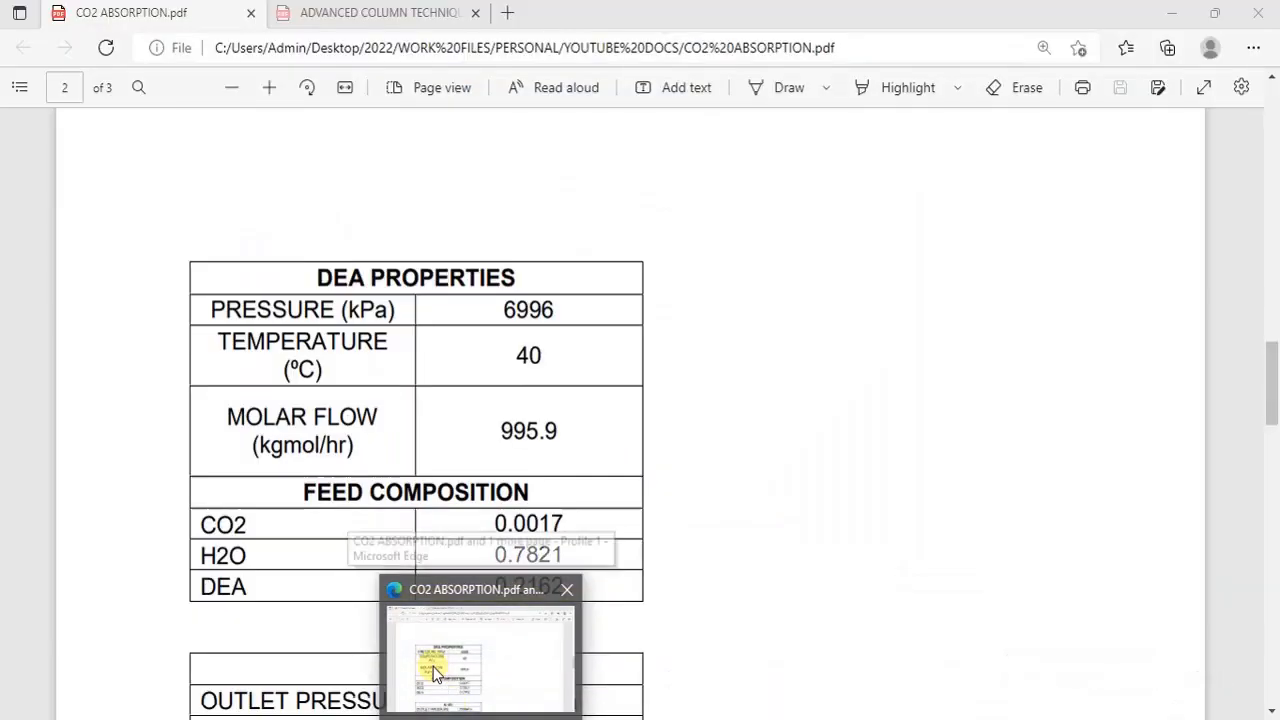
left_click(500, 660)
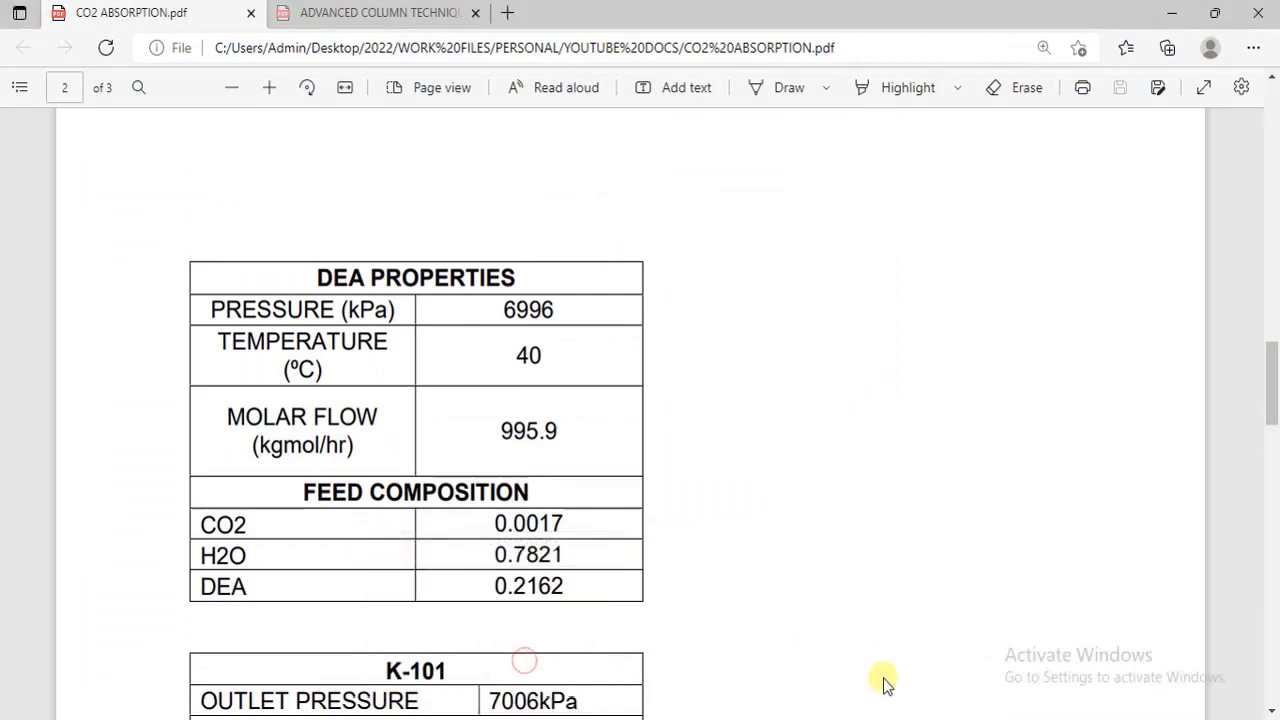
mouse_move(750, 718)
left_click(674, 668)
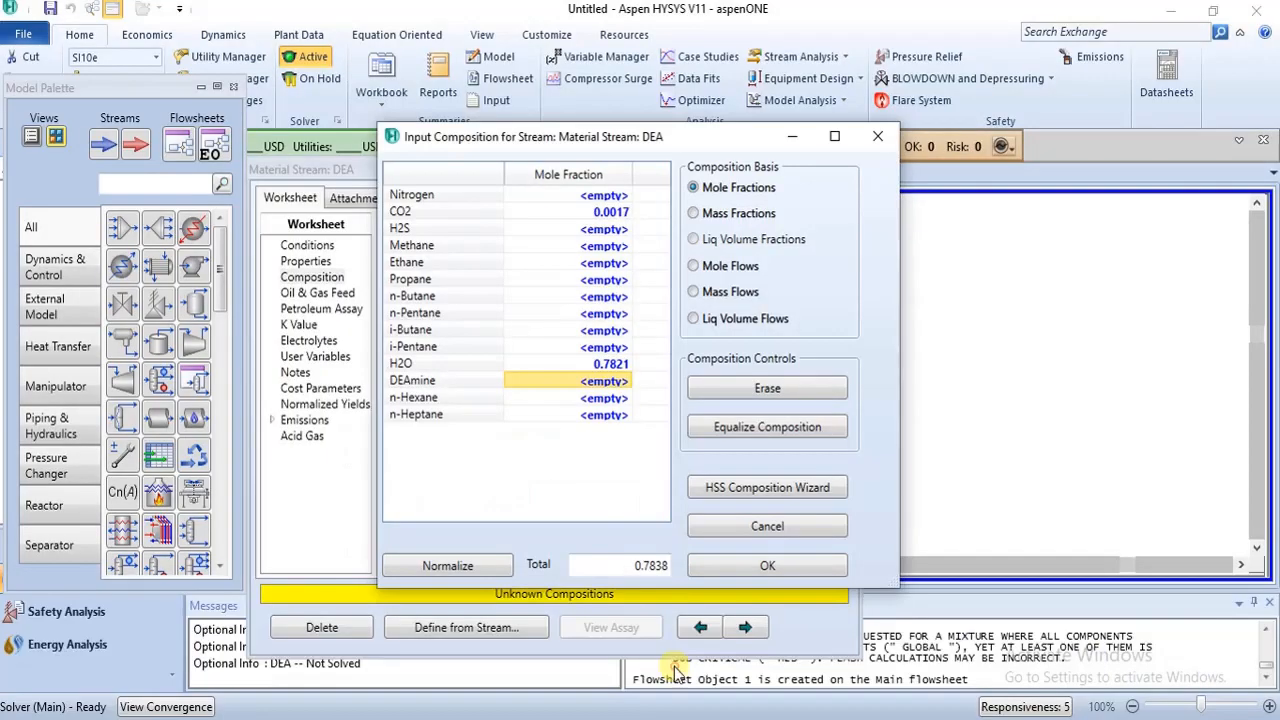
left_click(610, 385)
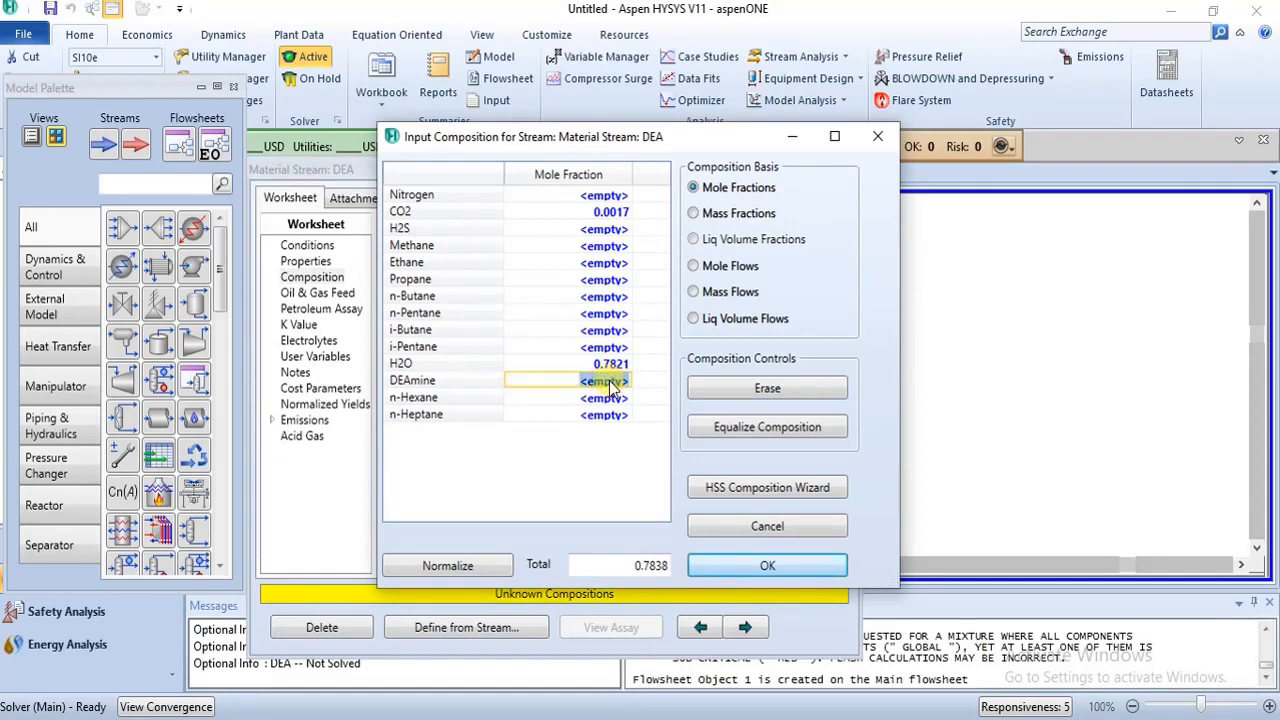
key("BackSpace")
type(".2162")
key("Return")
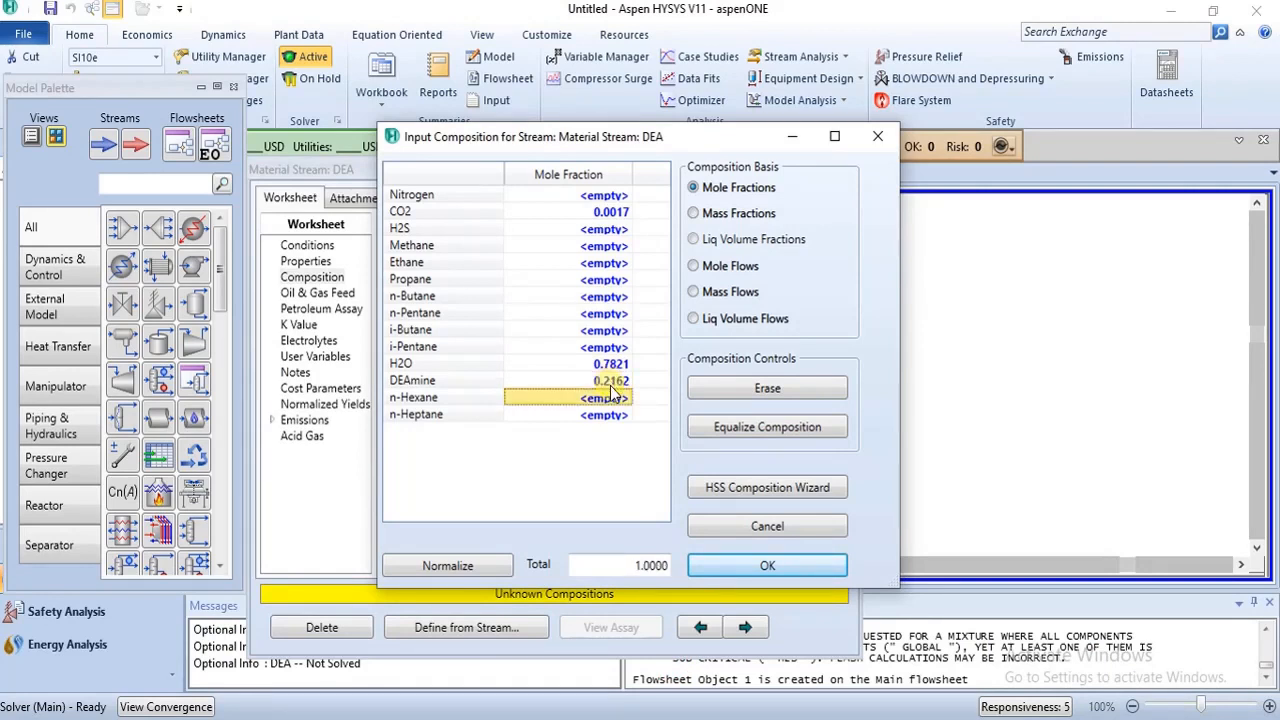
left_click(767, 566)
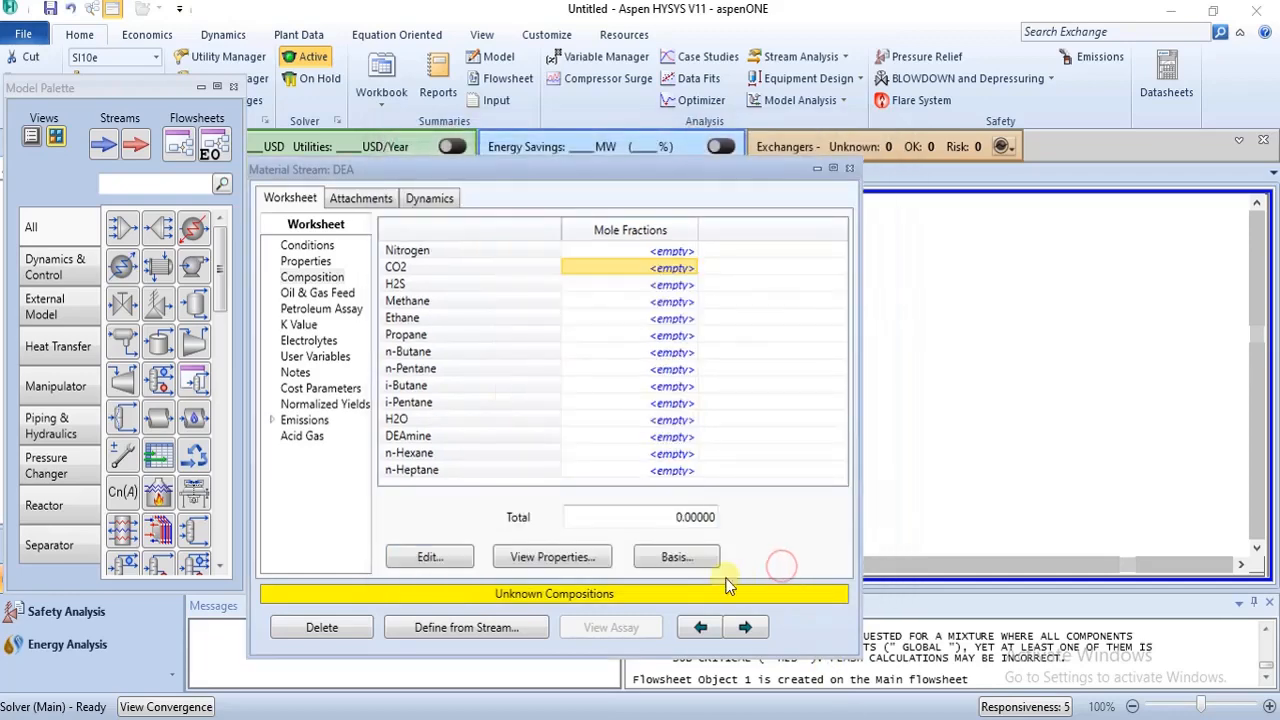
Close the DEA stream's window, nudge the stream above SOUR GAS on the flowsheet and deselect it
left_click(849, 168)
left_click_drag(714, 335, 738, 343)
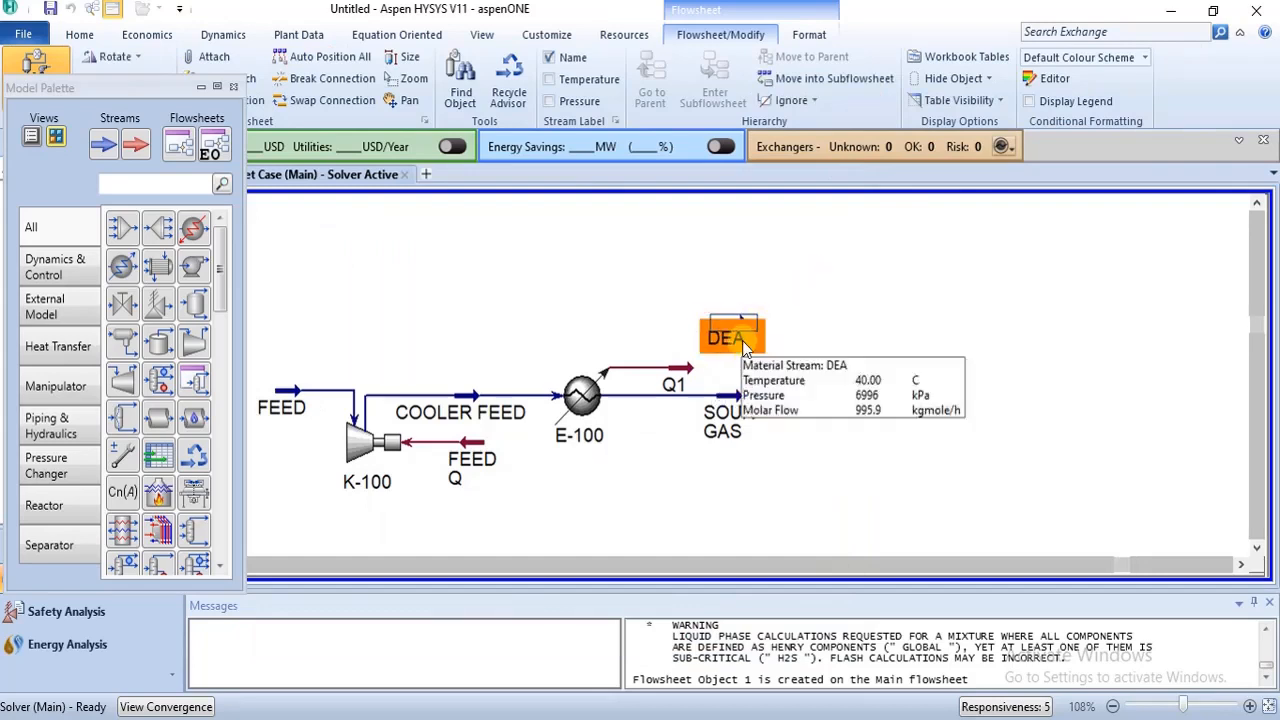
left_click(809, 297)
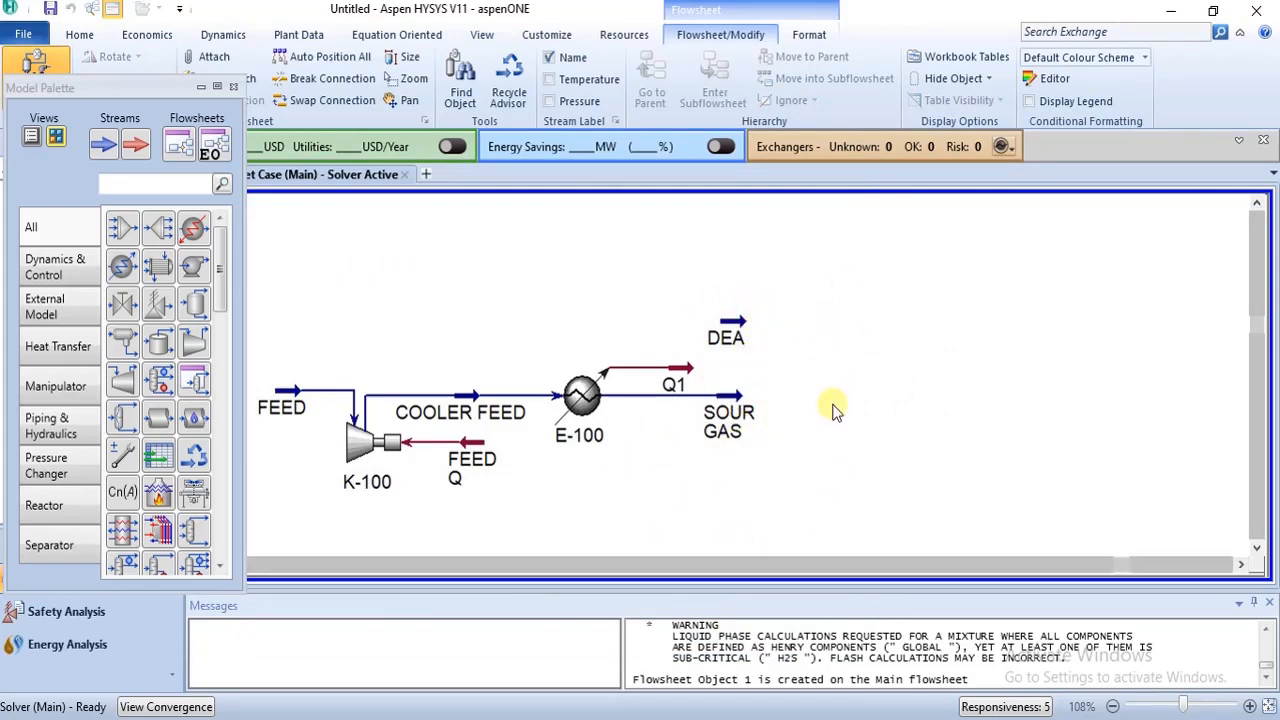
Review the SOUR GAS stream's conditions and composition, close its window and deselect the stream
double_click(733, 401)
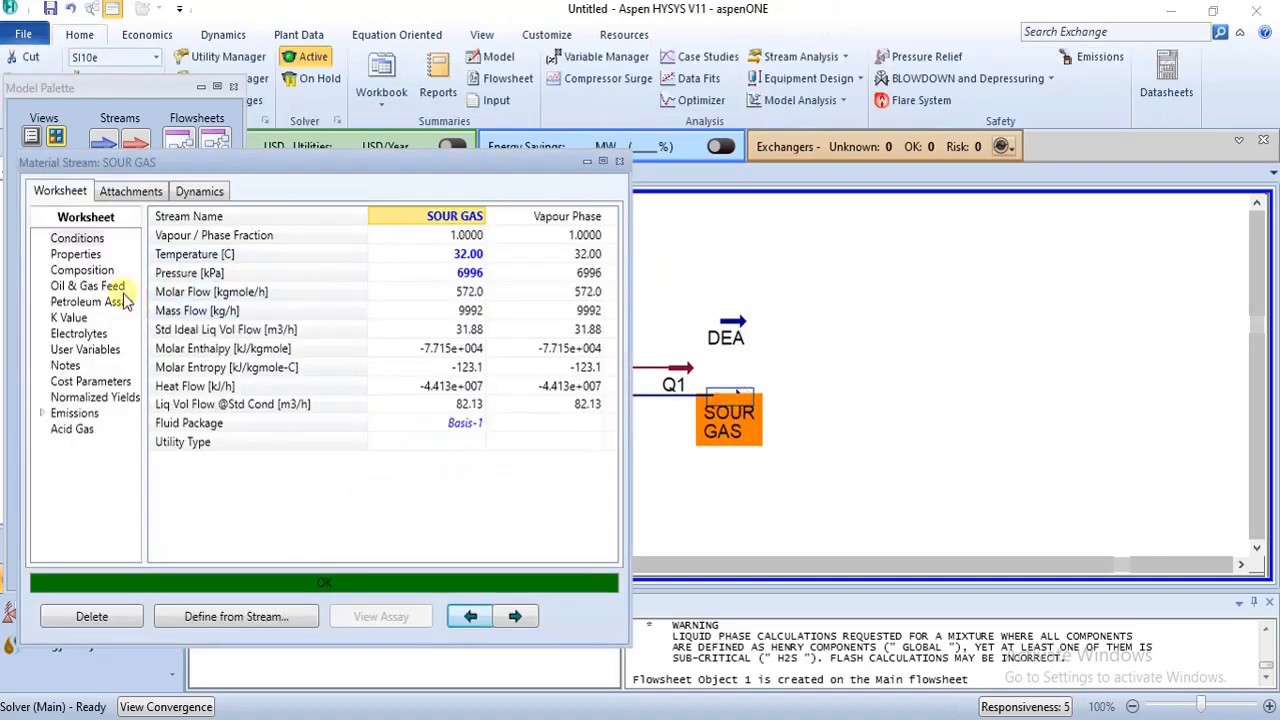
left_click(96, 270)
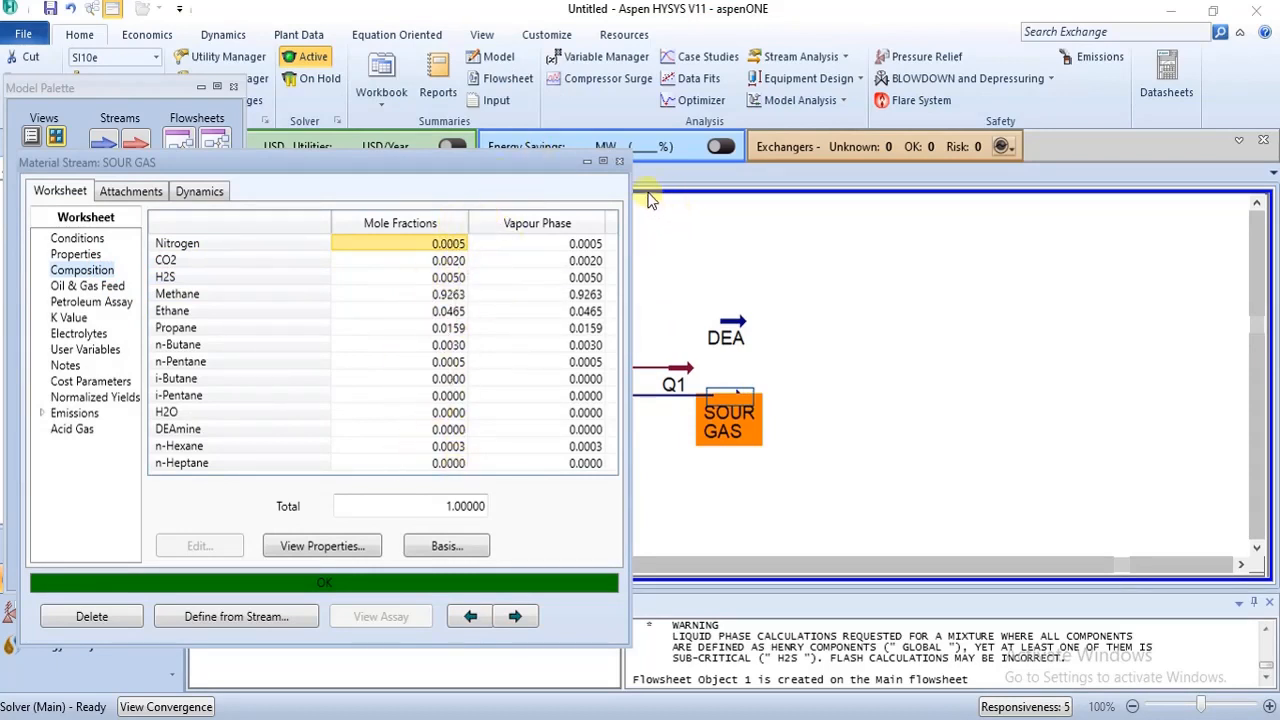
left_click(622, 166)
left_click(800, 350)
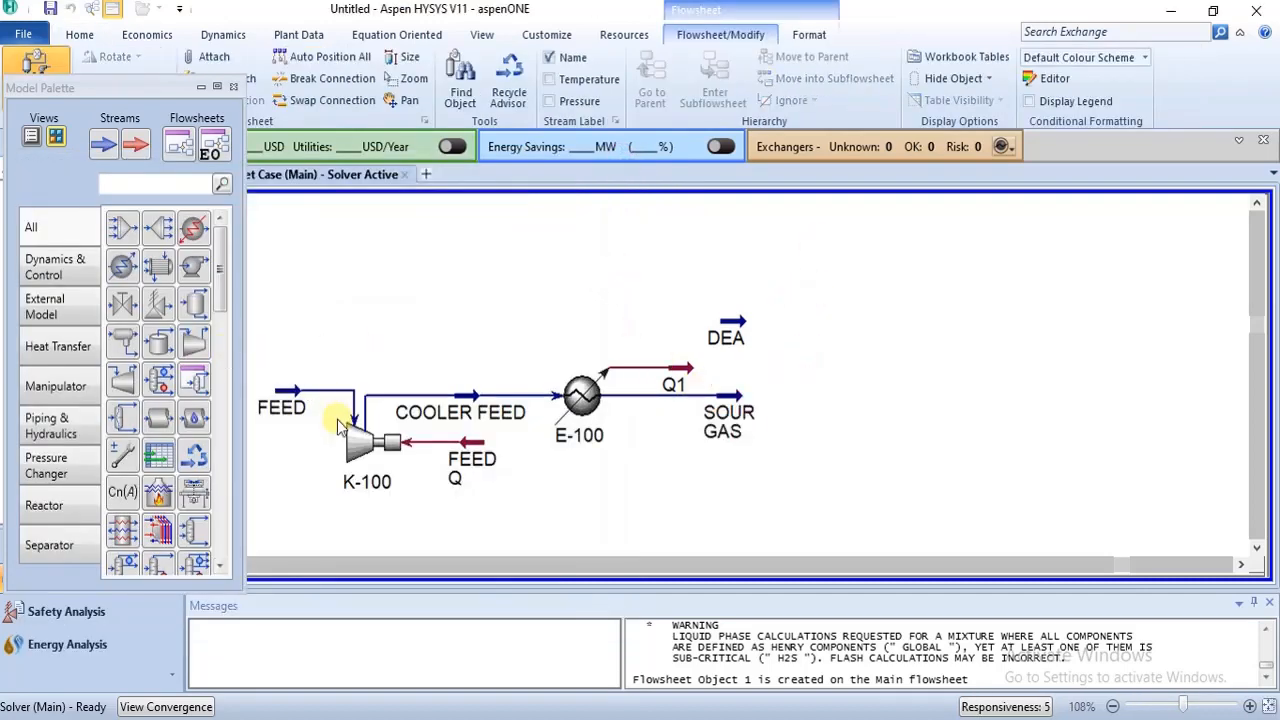
Place an Absorber column on the flowsheet beside the DEA and SOUR GAS streams
left_click(55, 545)
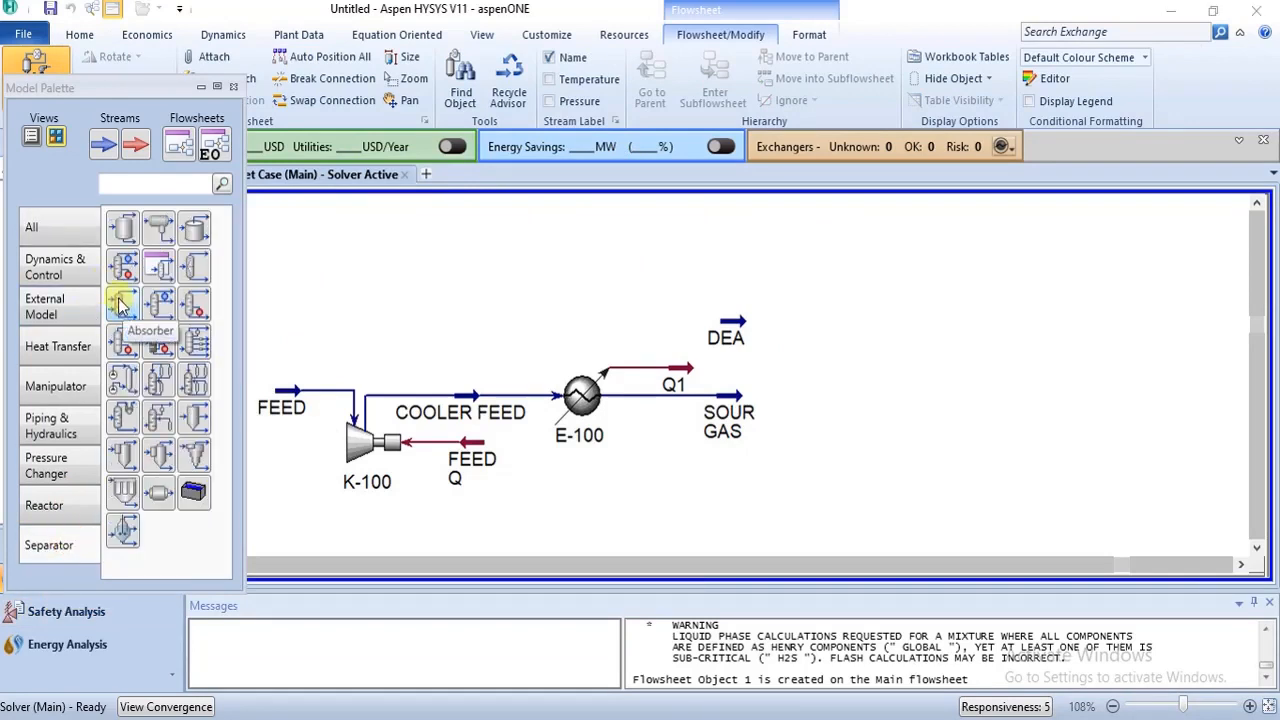
left_click_drag(121, 305, 780, 493)
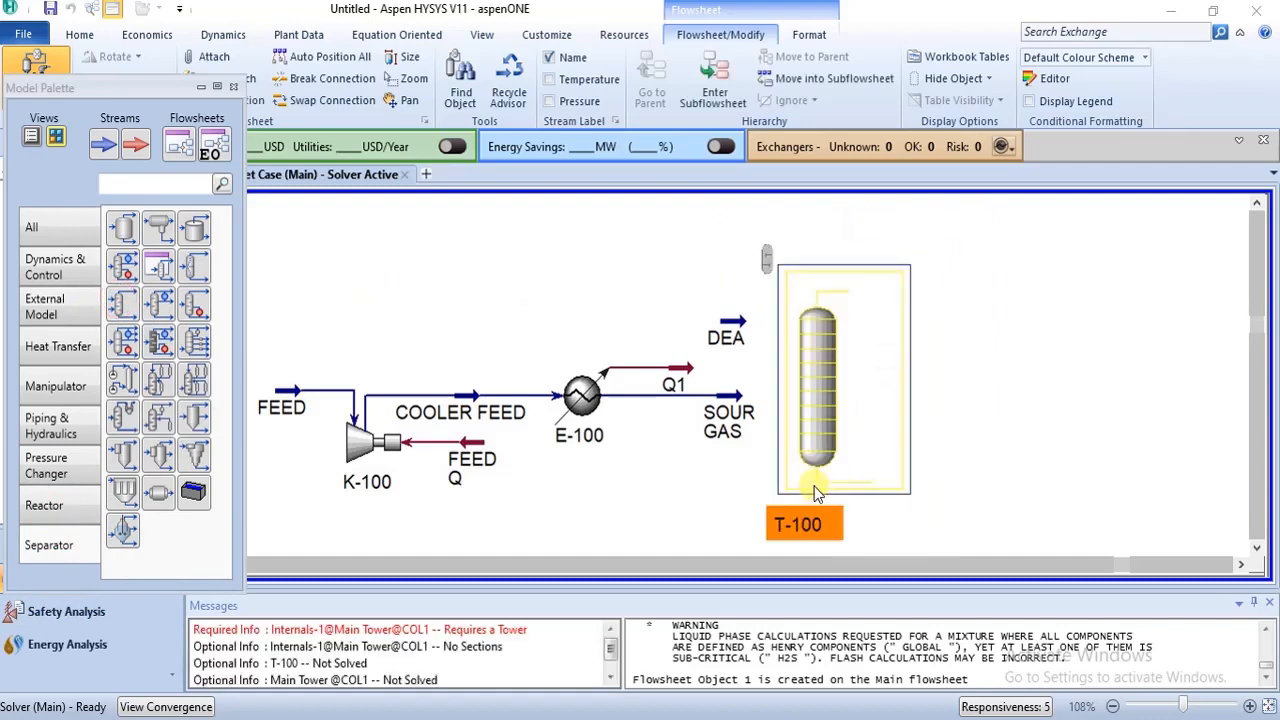
left_click(1006, 404)
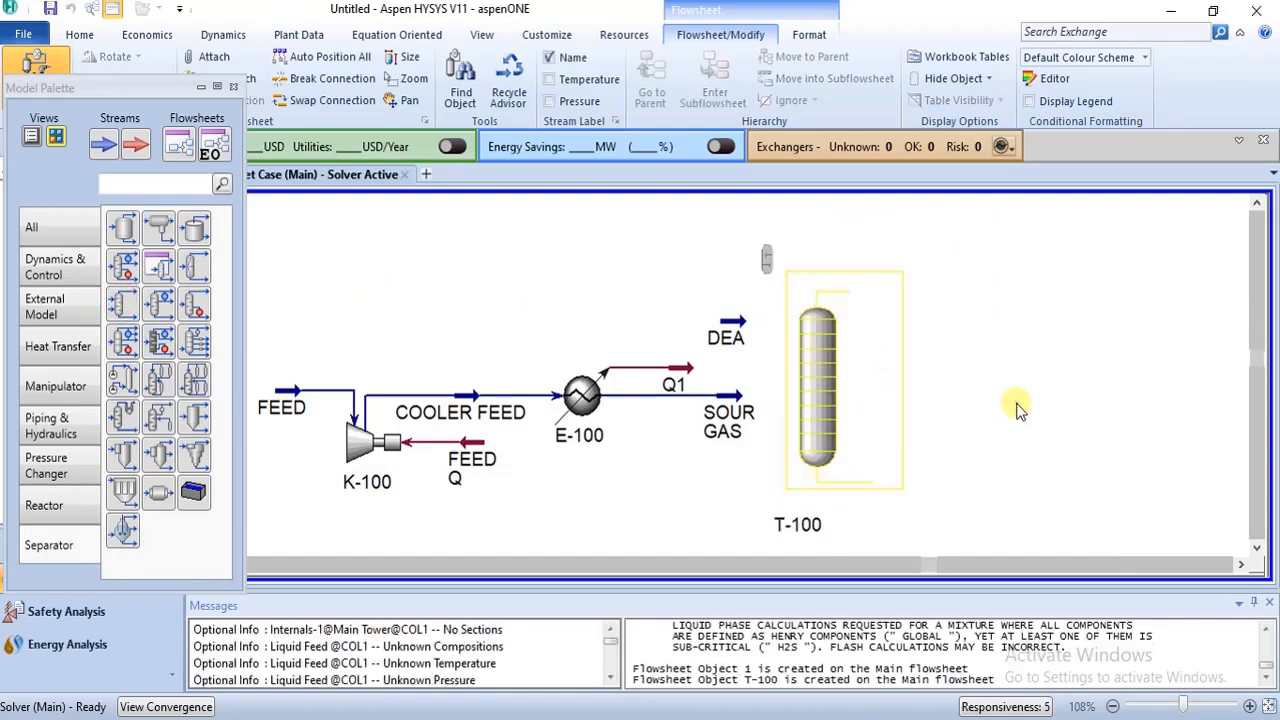
Collapse the Messages pane to enlarge the flowsheet area
left_click(1115, 707)
left_click(1114, 707)
left_click(1113, 707)
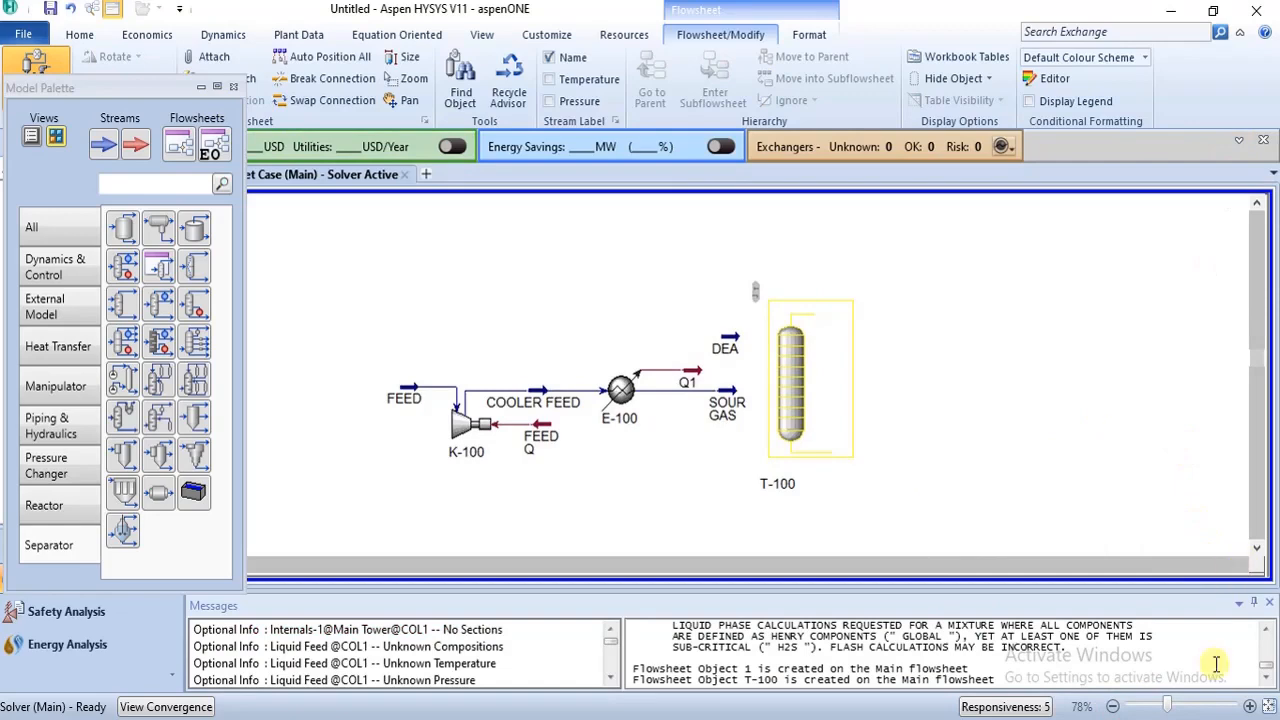
left_click(1237, 604)
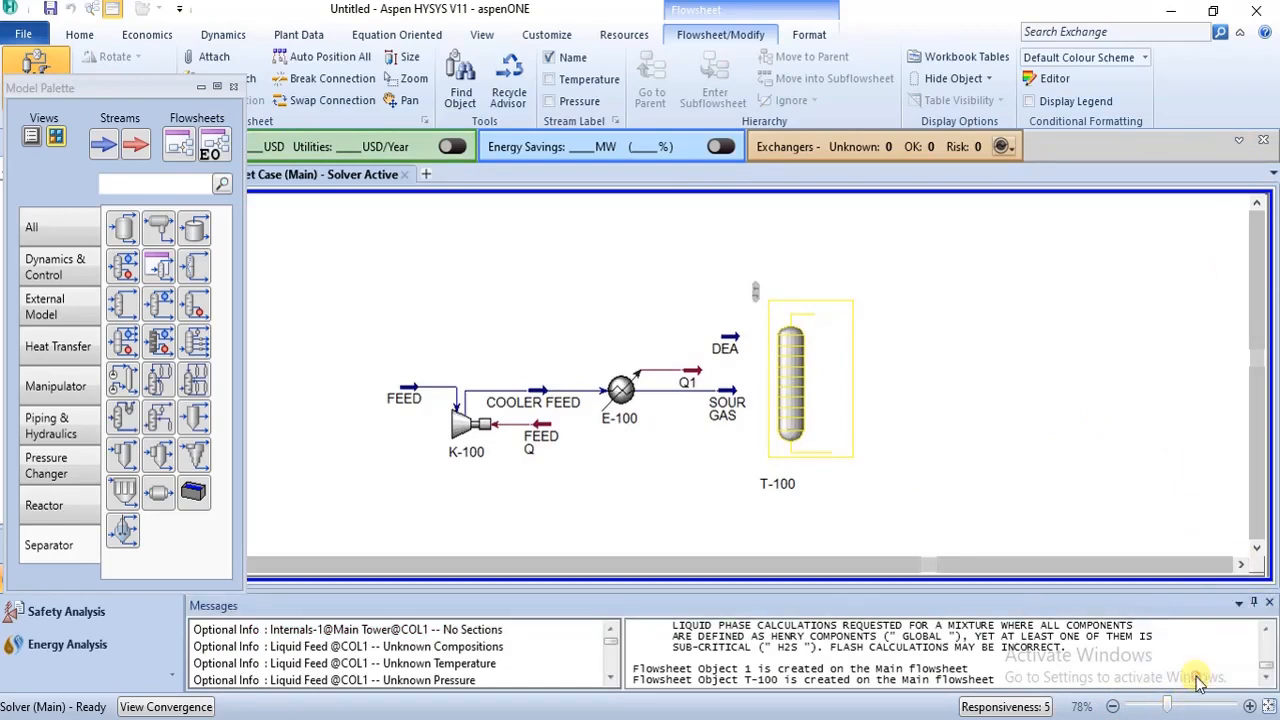
left_click(1196, 670)
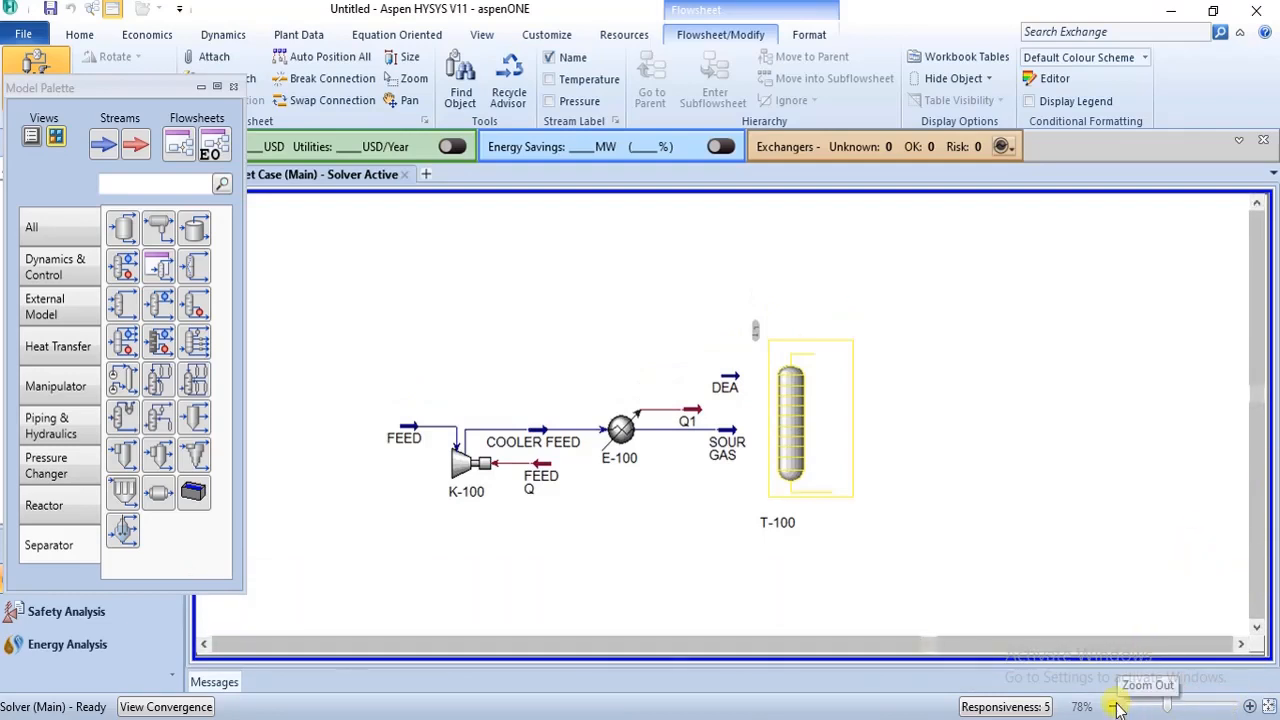
left_click(1241, 643)
left_click(1241, 643)
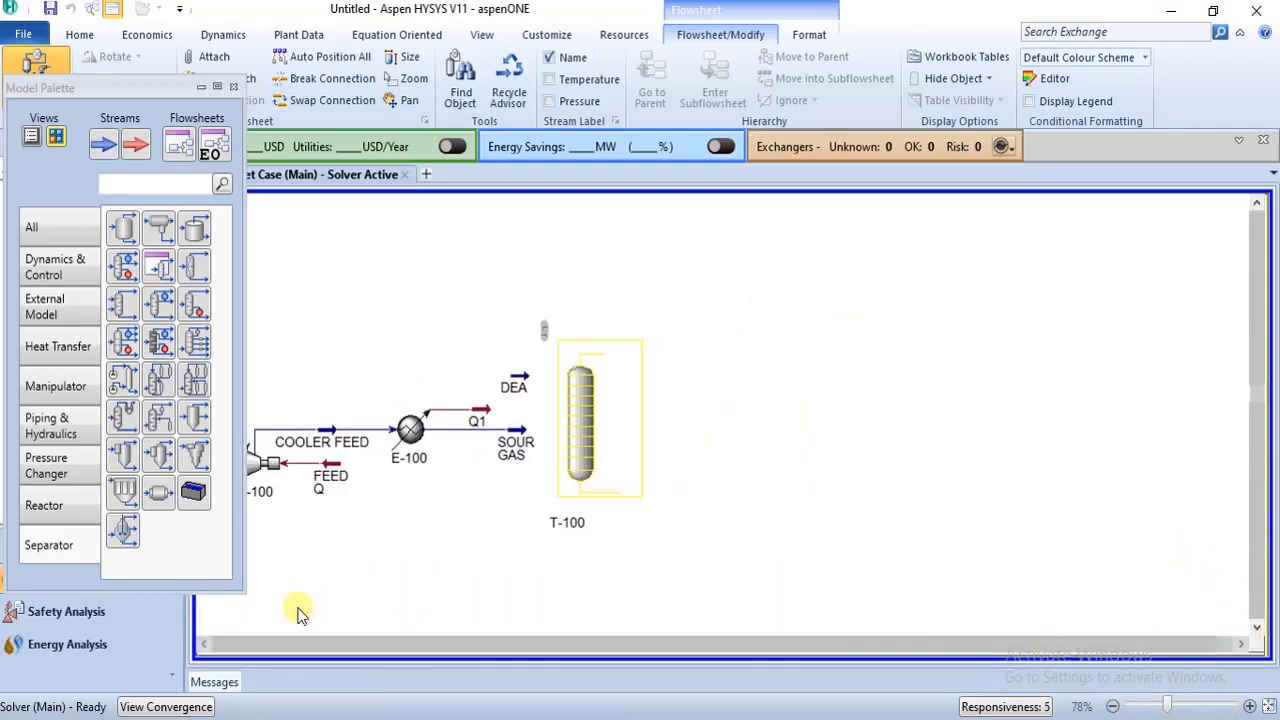
left_click(203, 645)
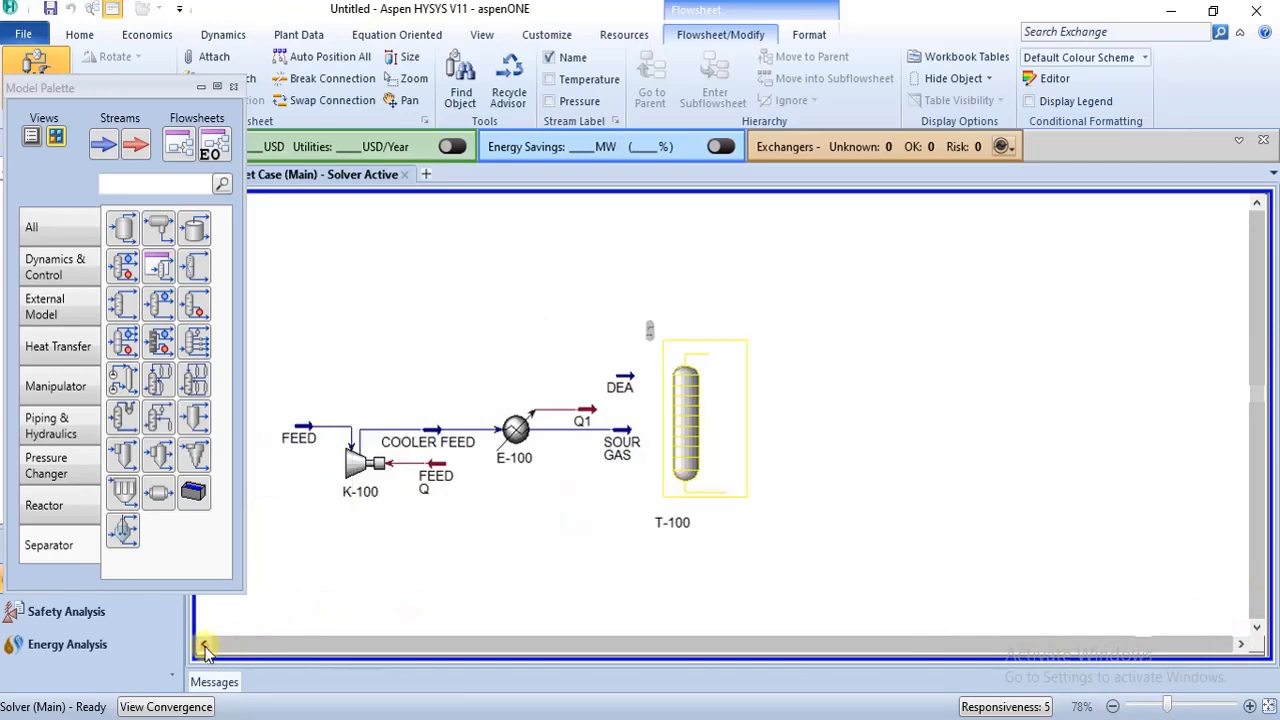
Open the absorber T-100's input expert and assign DEA as the top stage inlet and SOUR GAS as the bottom stage inlet
double_click(722, 432)
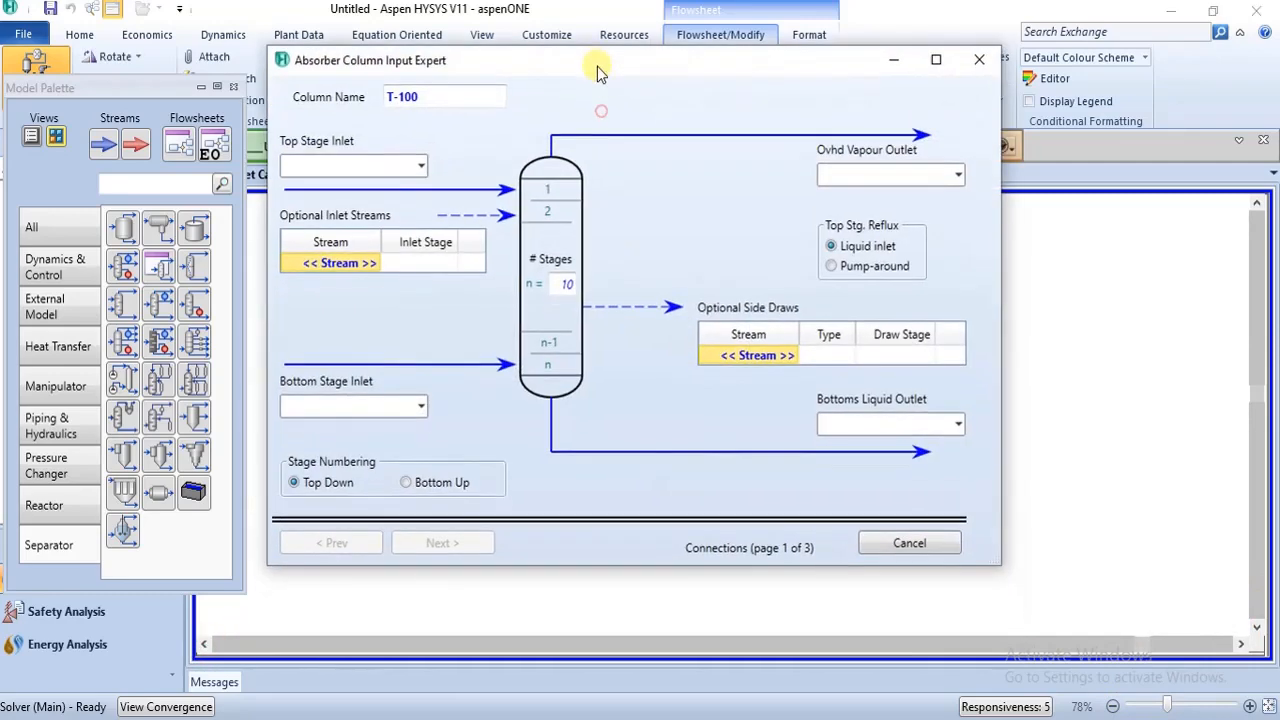
left_click_drag(600, 110, 596, 60)
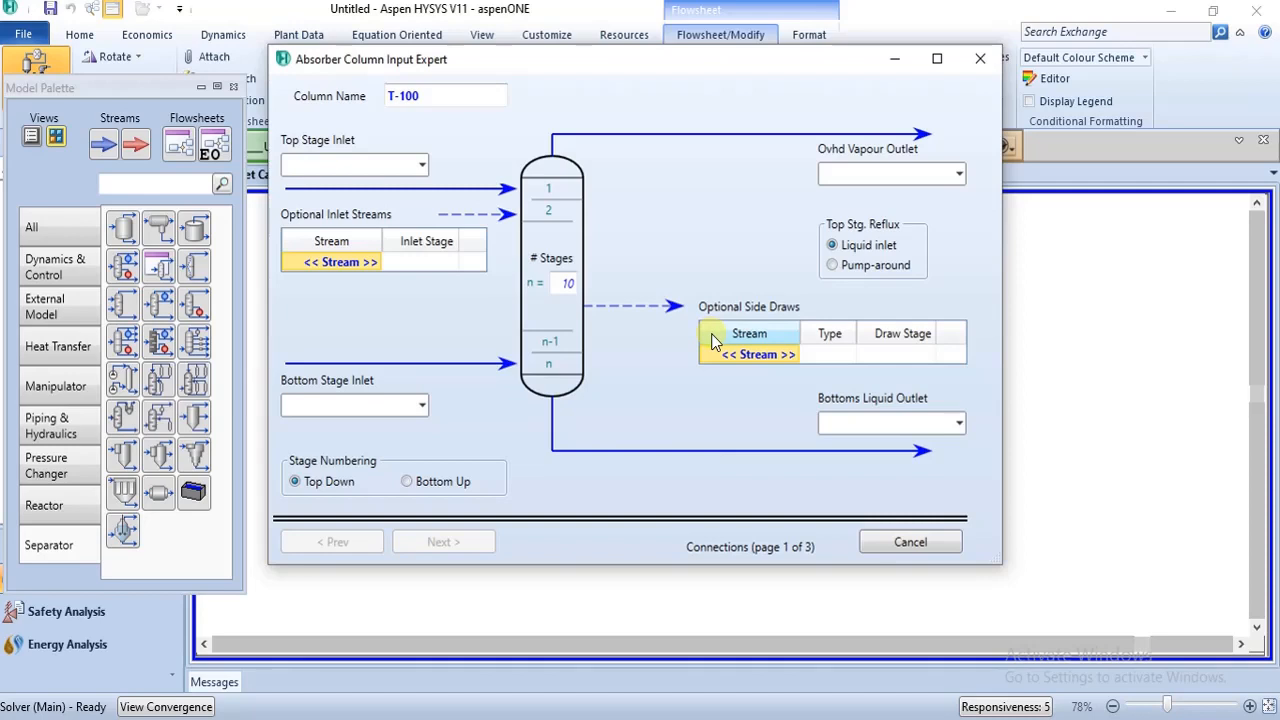
left_click(422, 164)
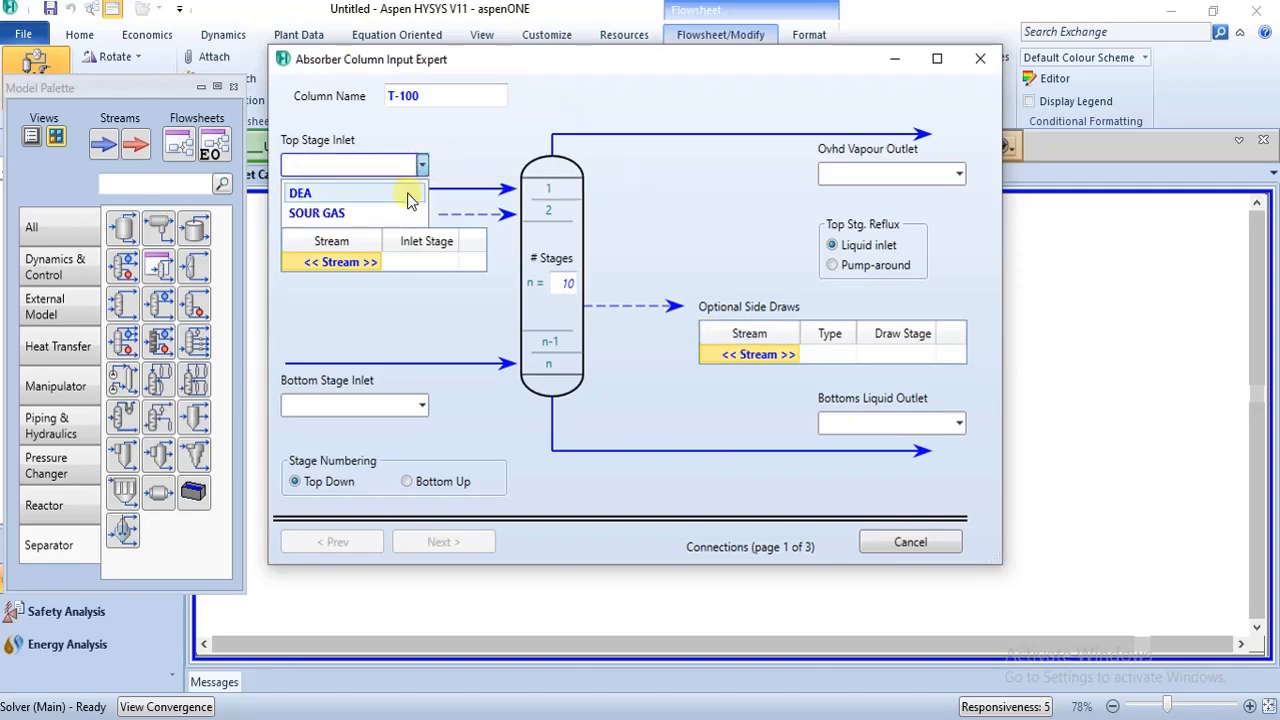
left_click(408, 195)
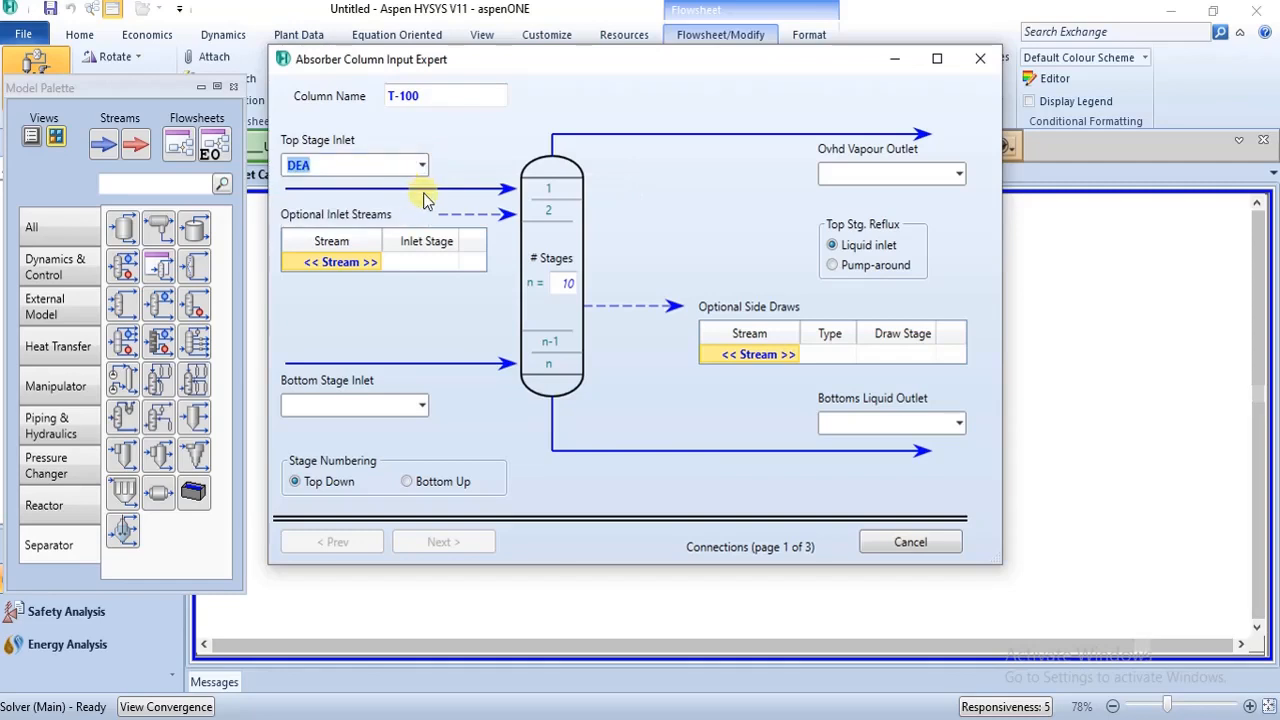
left_click(420, 406)
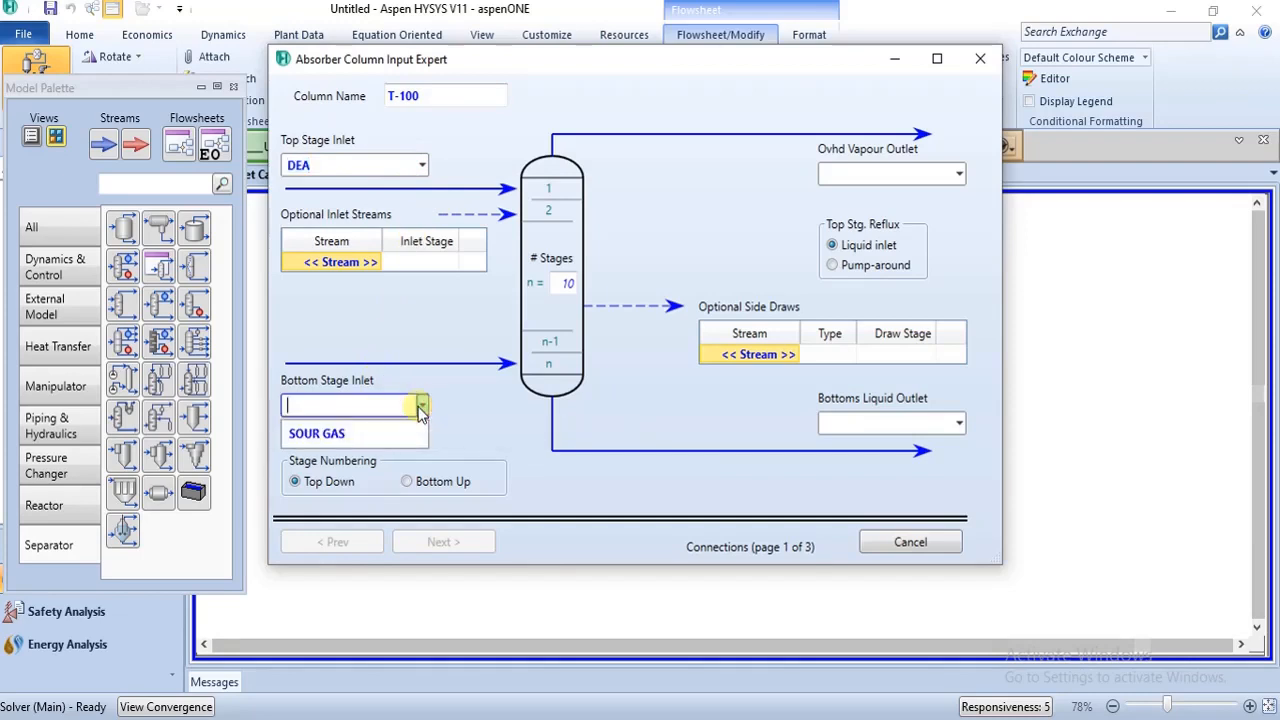
left_click(424, 435)
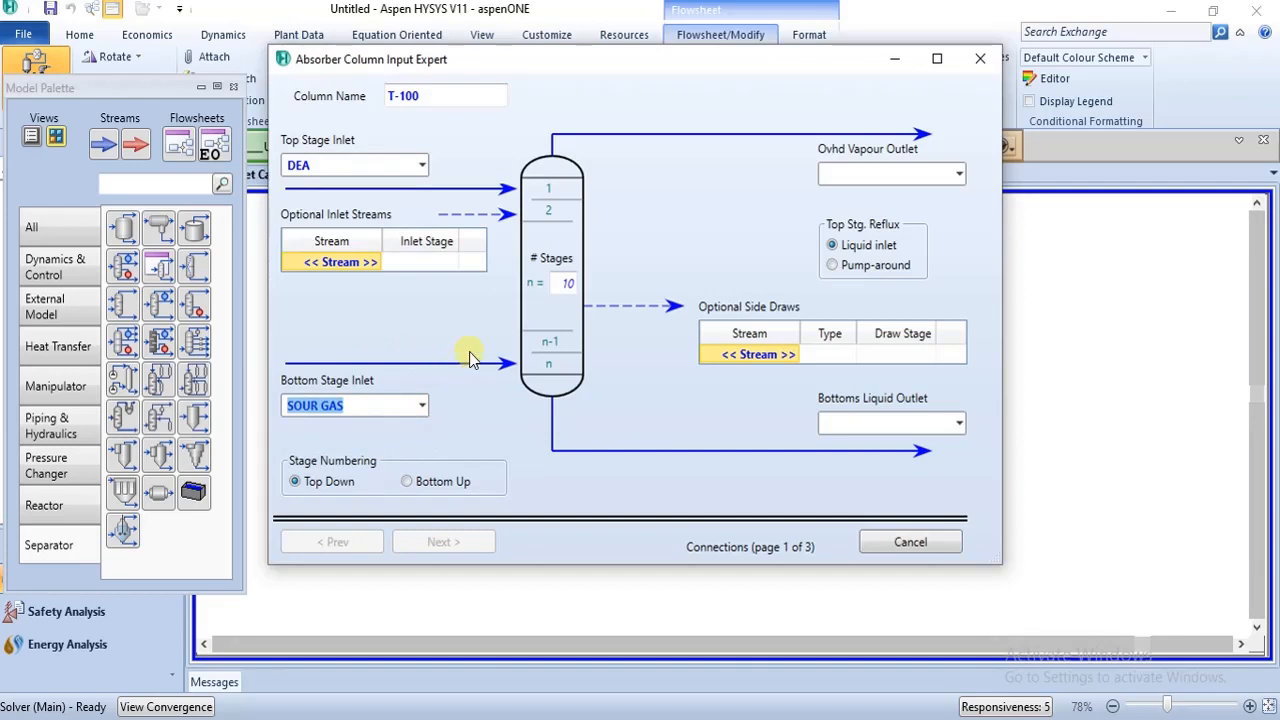
Name the absorber's overhead vapour outlet SWEET GAS and its bottoms liquid outlet RICH DEA
left_click(872, 172)
type("SWEE")
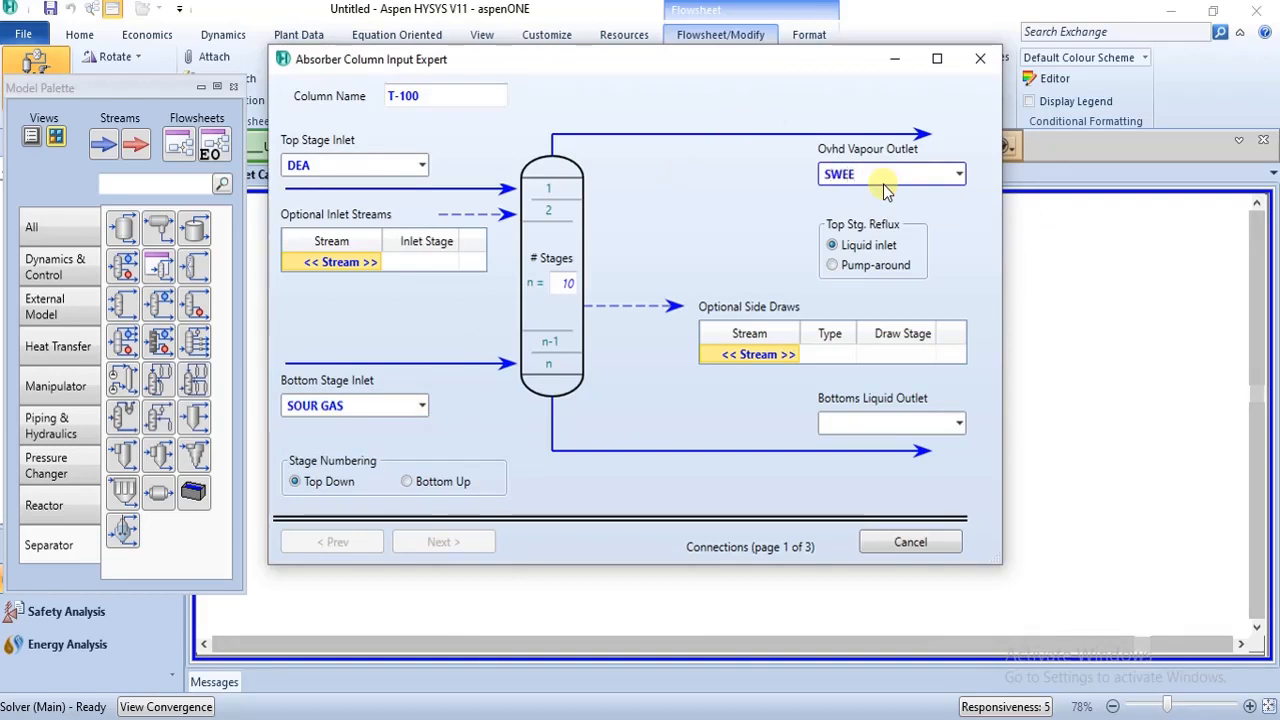
type("T GAS")
key("Return")
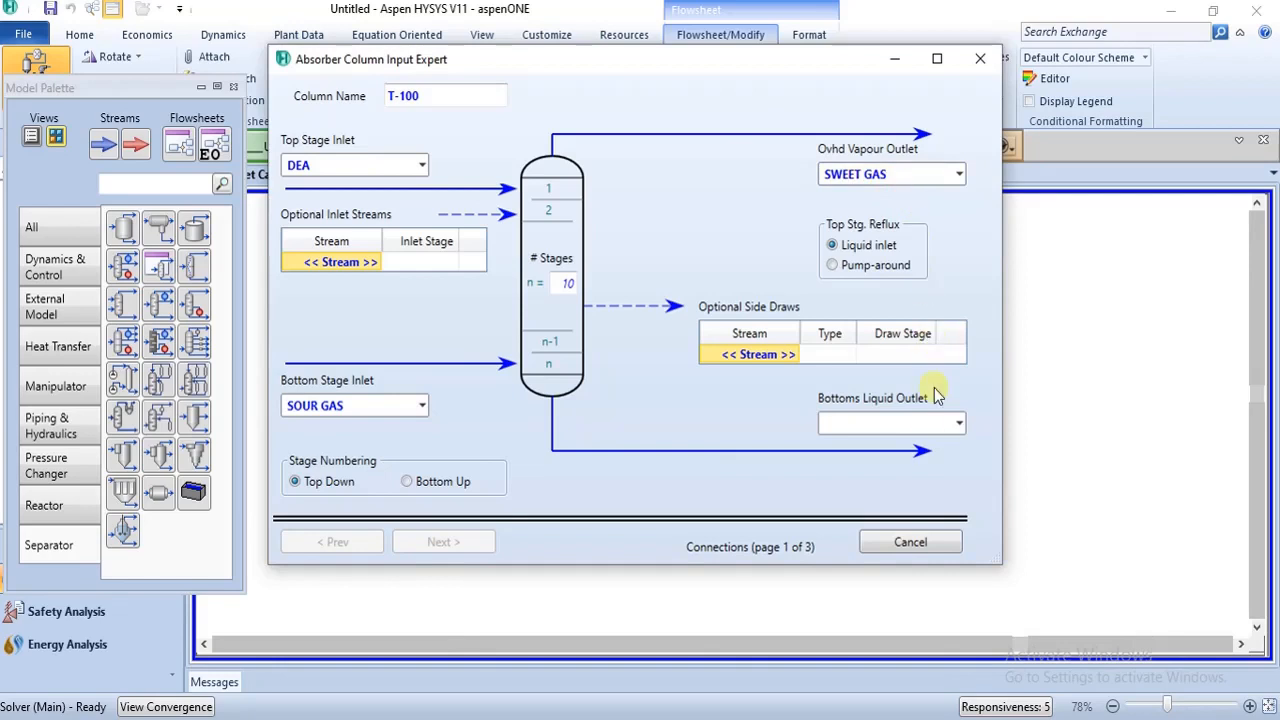
left_click(918, 426)
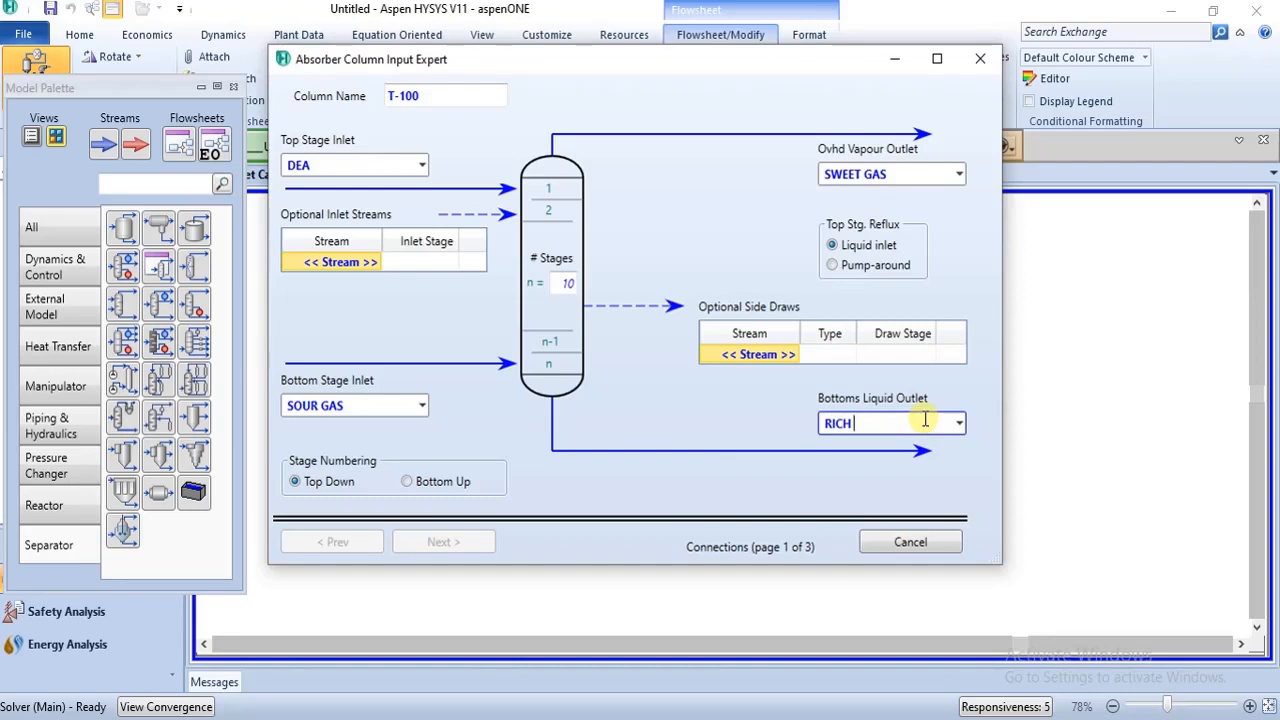
key("Return")
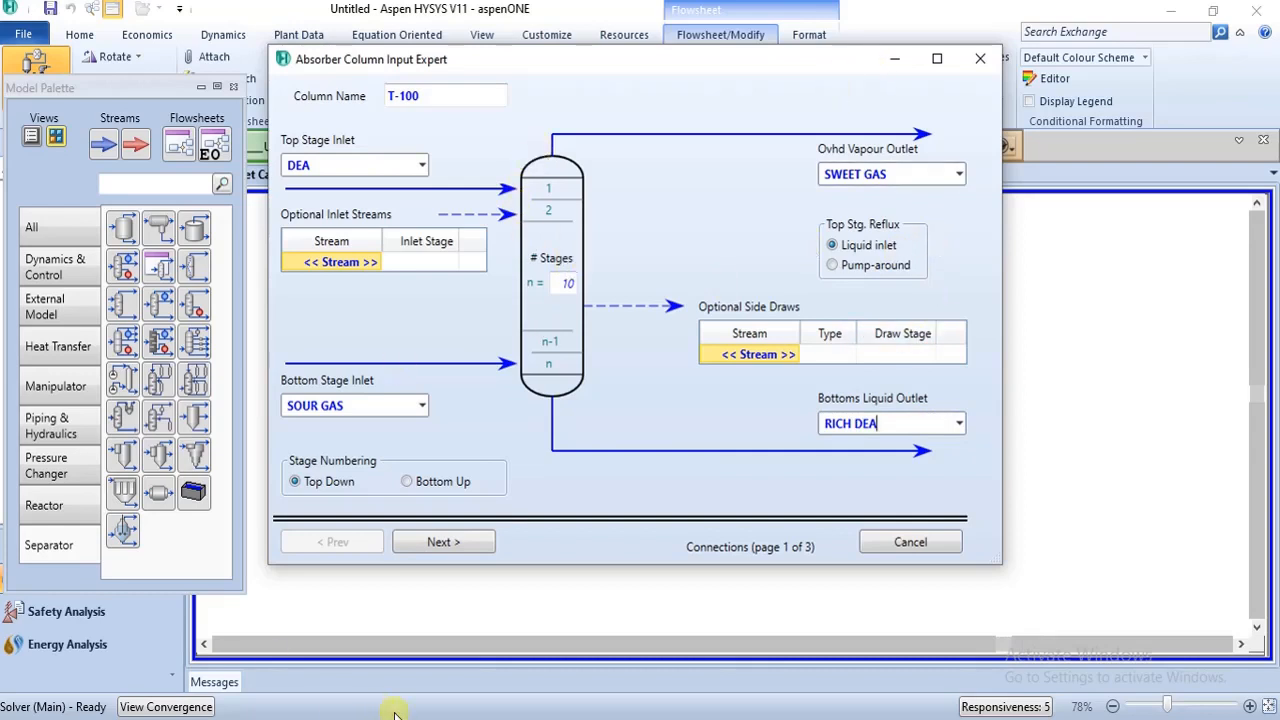
Consult the absorber specifications in CO2 ABSORPTION.pdf, then set both the top and bottom stage pressures to 6996 kPa in Aspen HYSYS
left_click(486, 605)
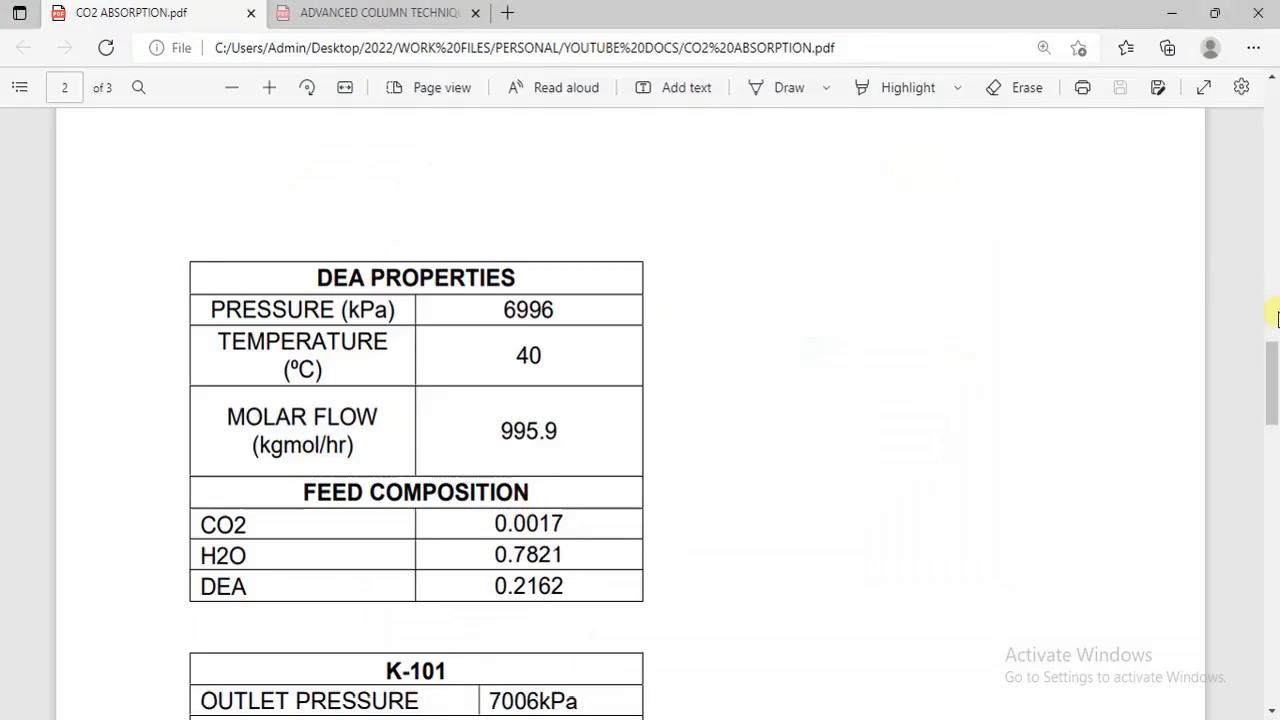
left_click_drag(1275, 365, 1277, 516)
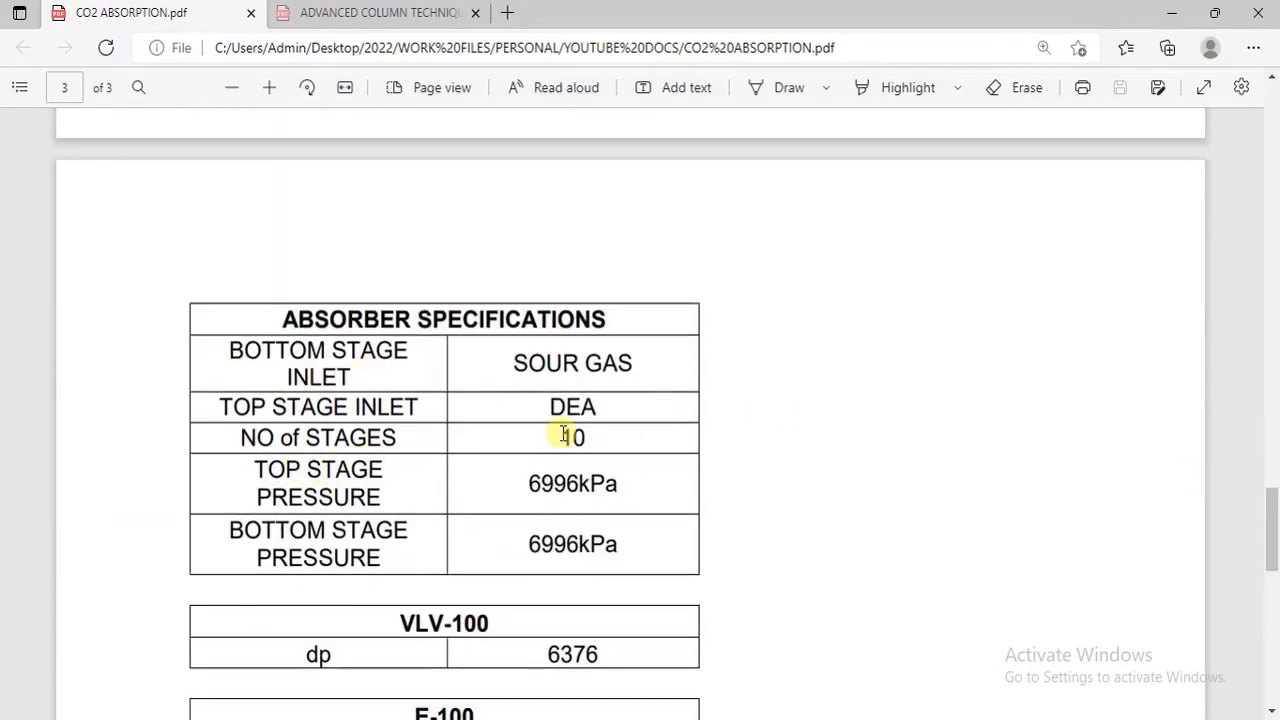
mouse_move(770, 719)
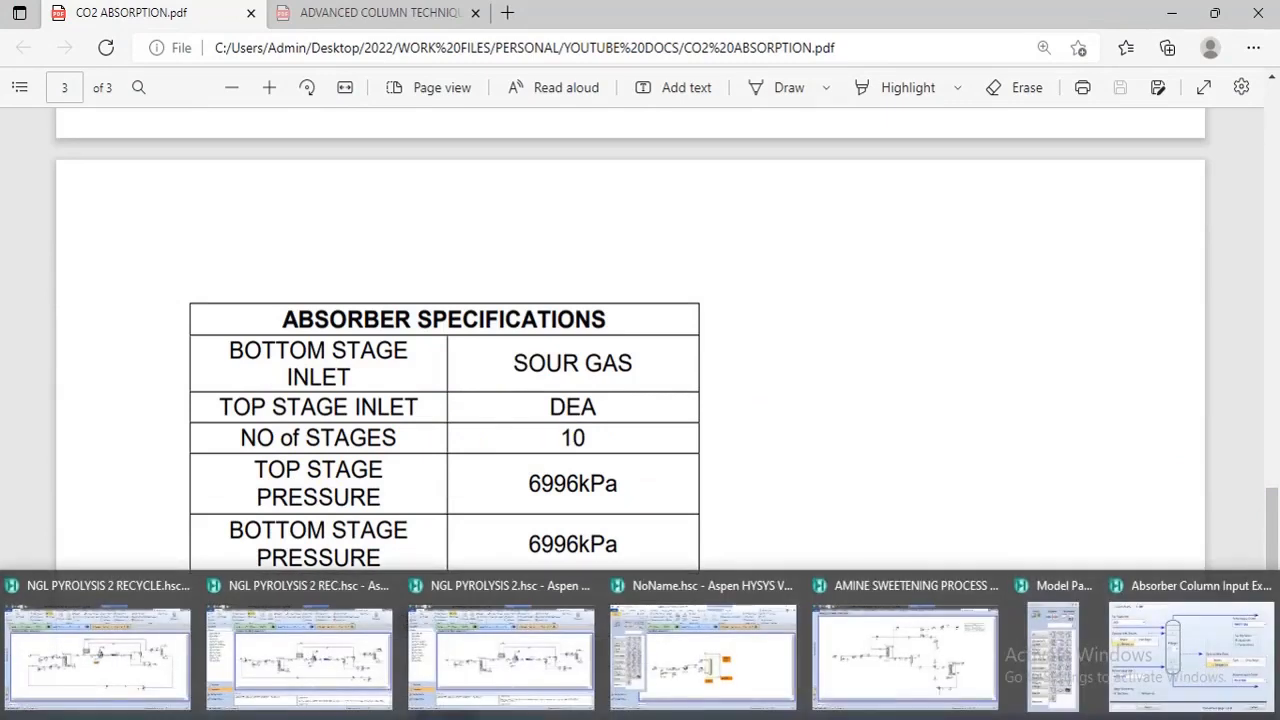
left_click(731, 662)
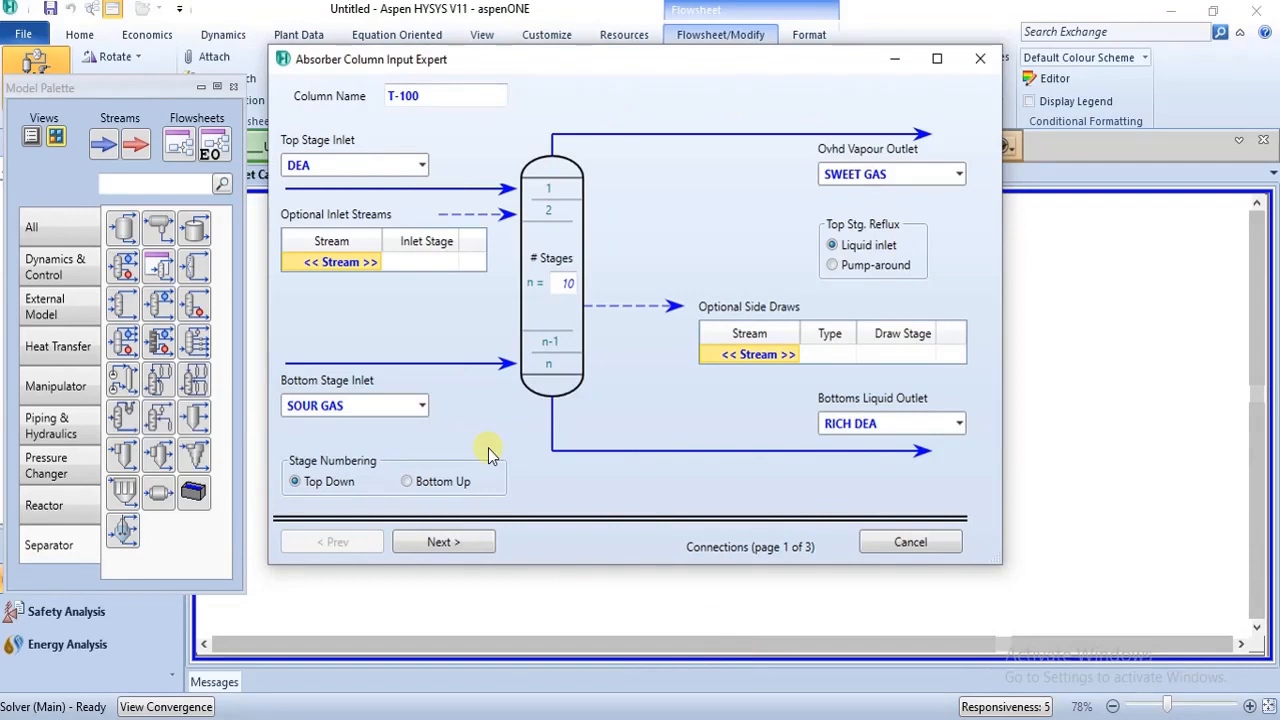
left_click(438, 542)
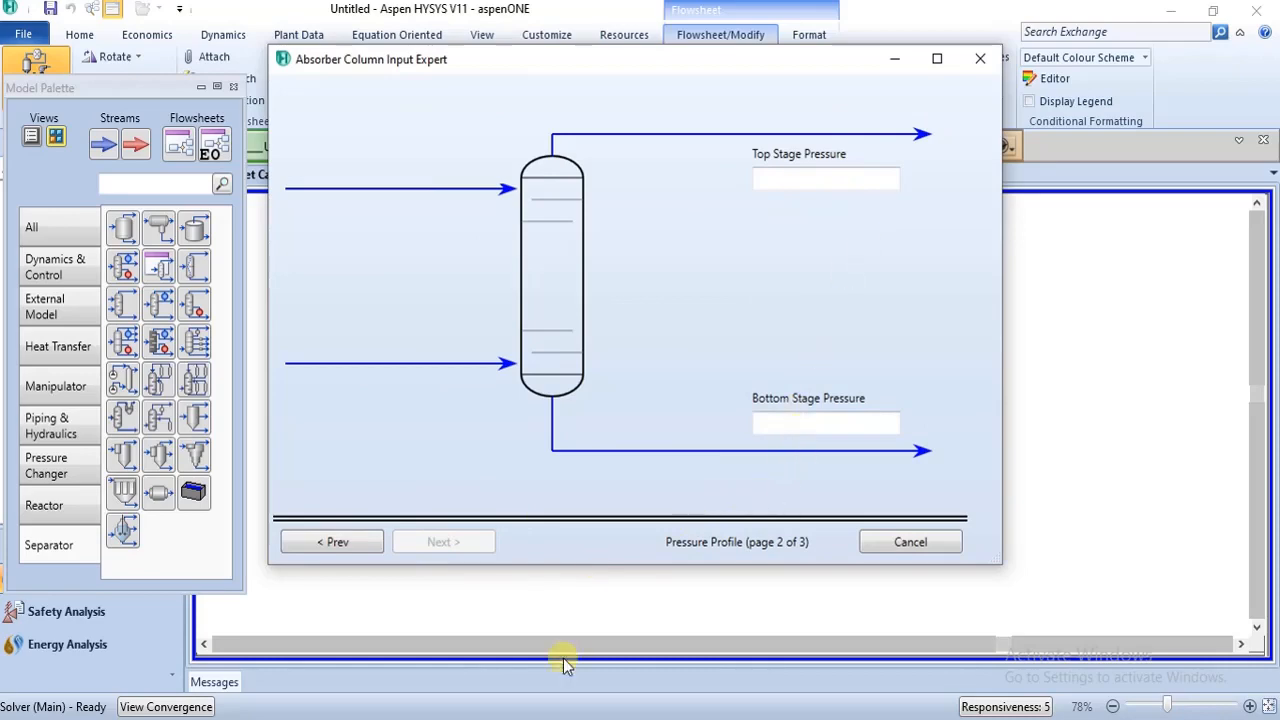
mouse_move(481, 714)
mouse_move(455, 653)
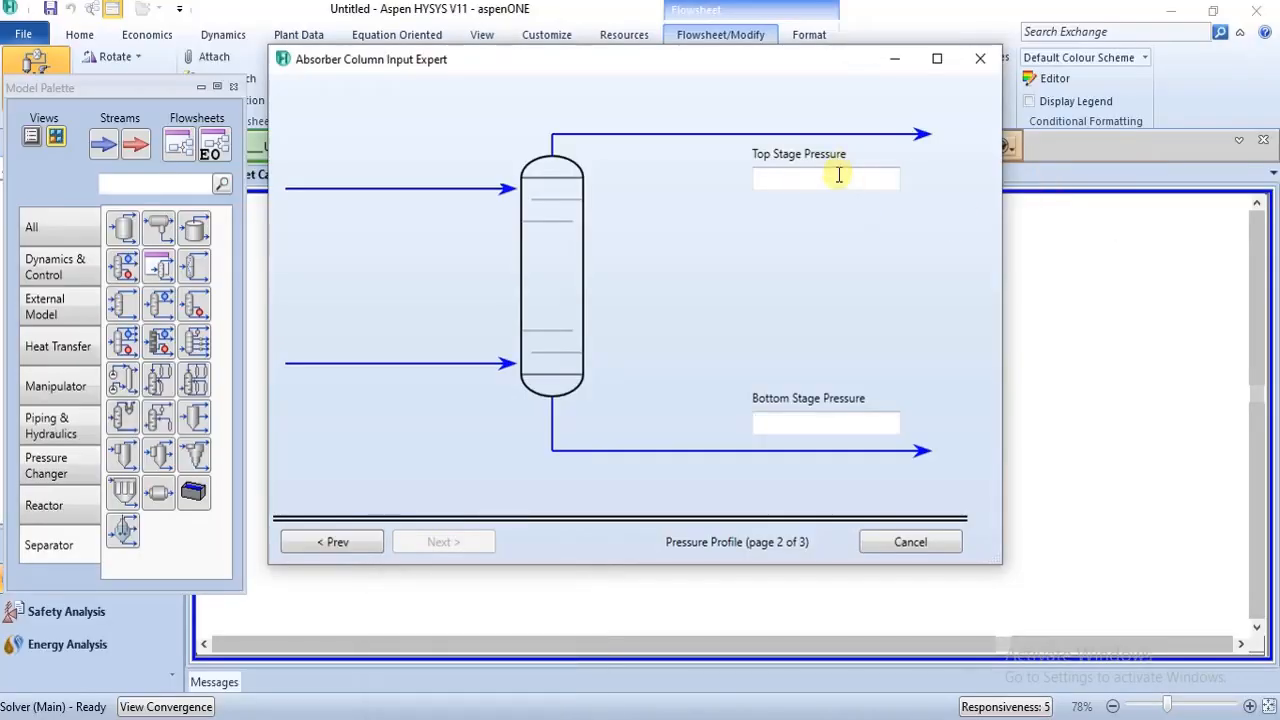
left_click(839, 176)
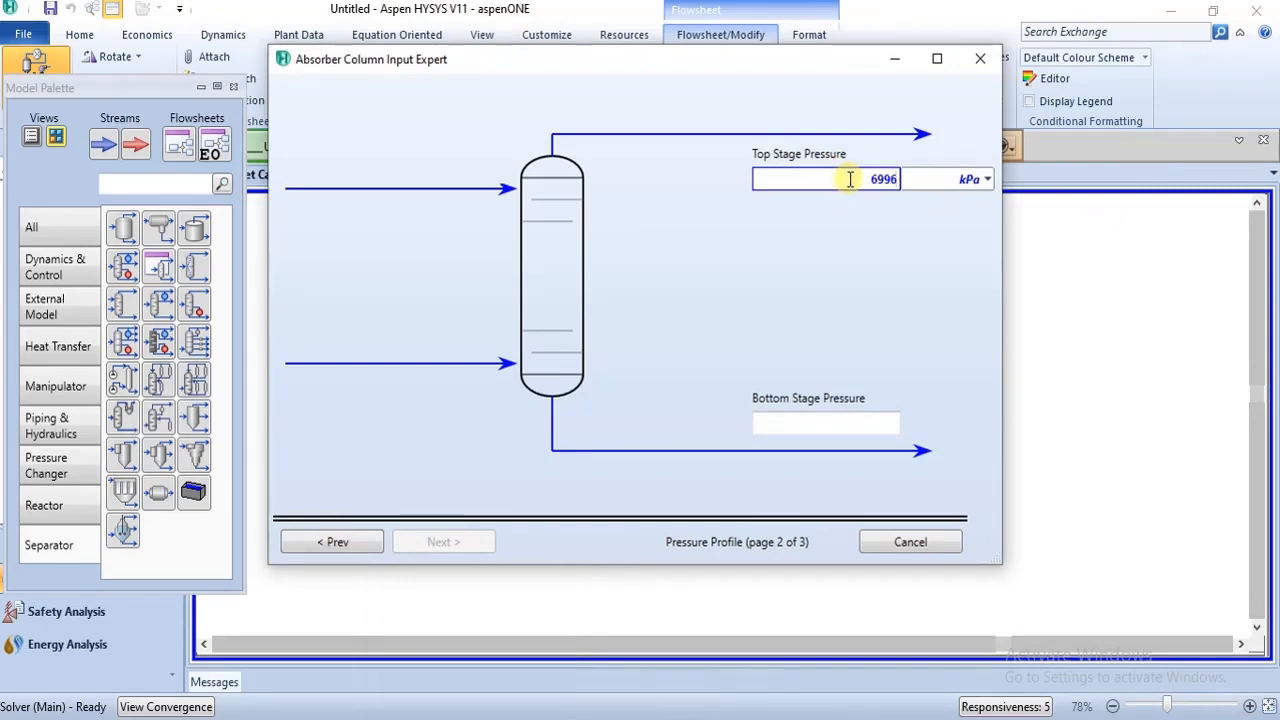
left_click(843, 428)
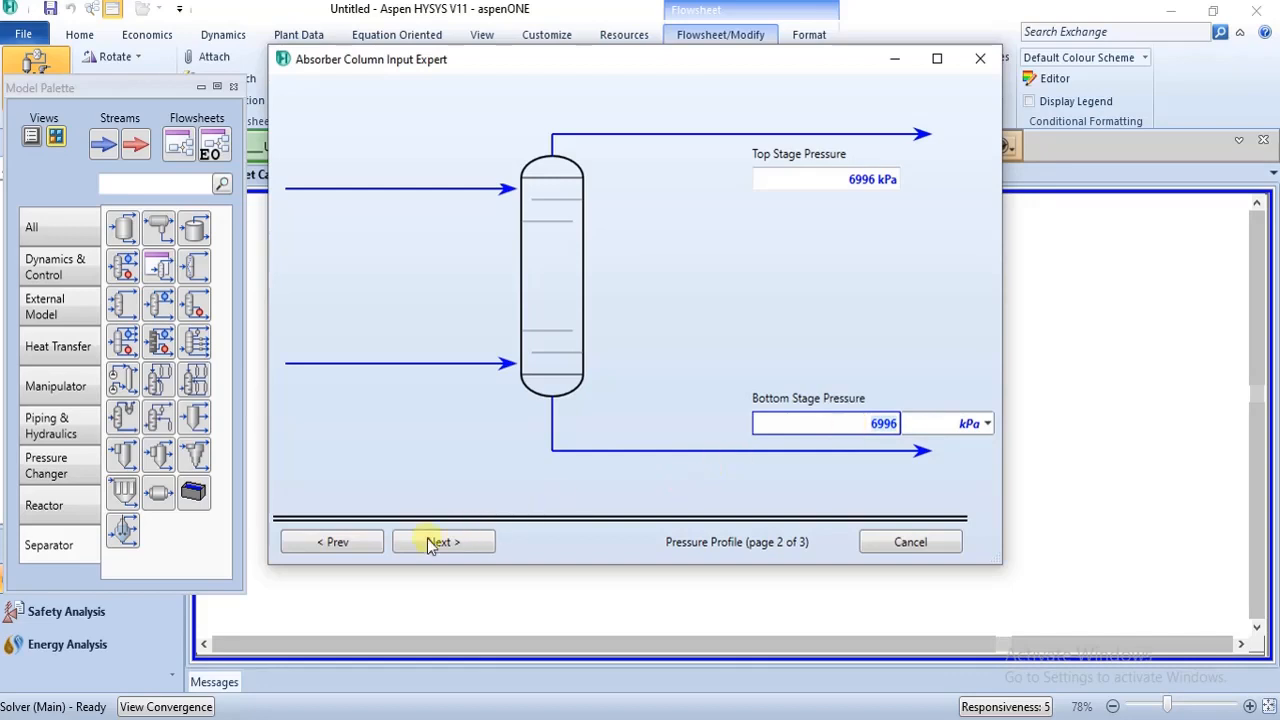
left_click(437, 543)
left_click(437, 543)
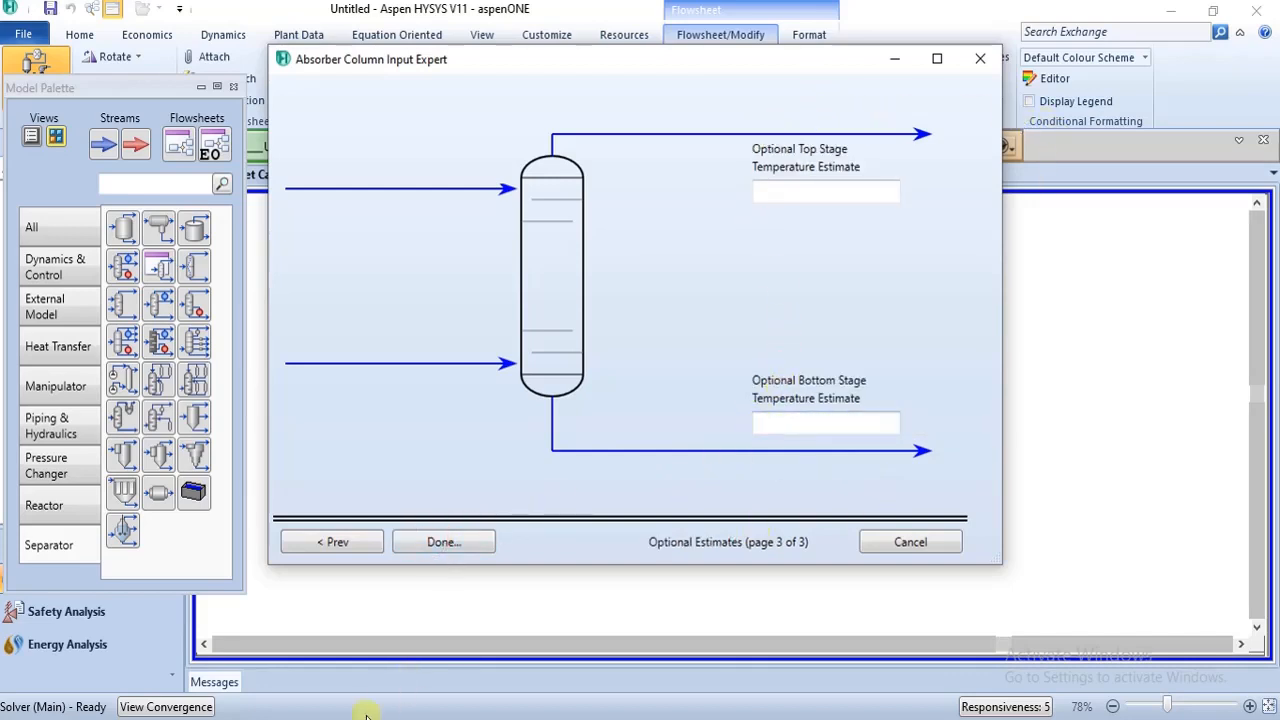
Recheck the absorber specifications in the PDF and complete the input expert with the optional stage temperature estimates left blank
key("alt+Tab")
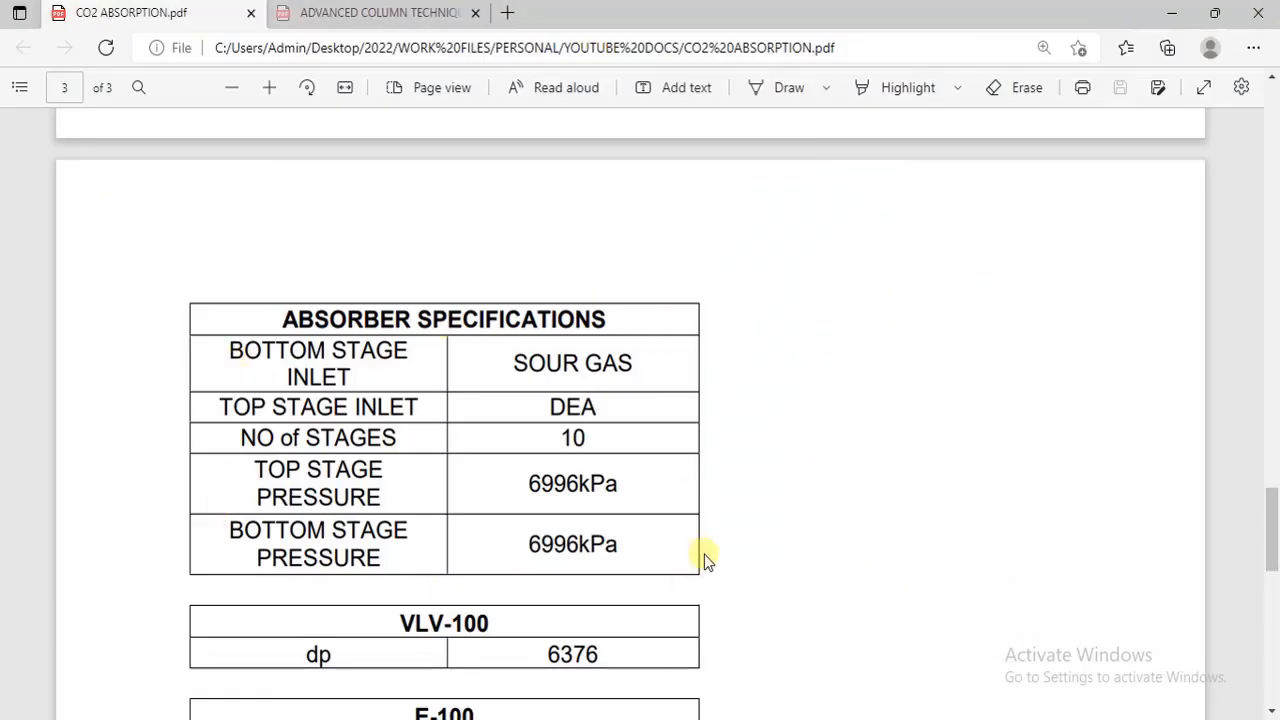
mouse_move(755, 716)
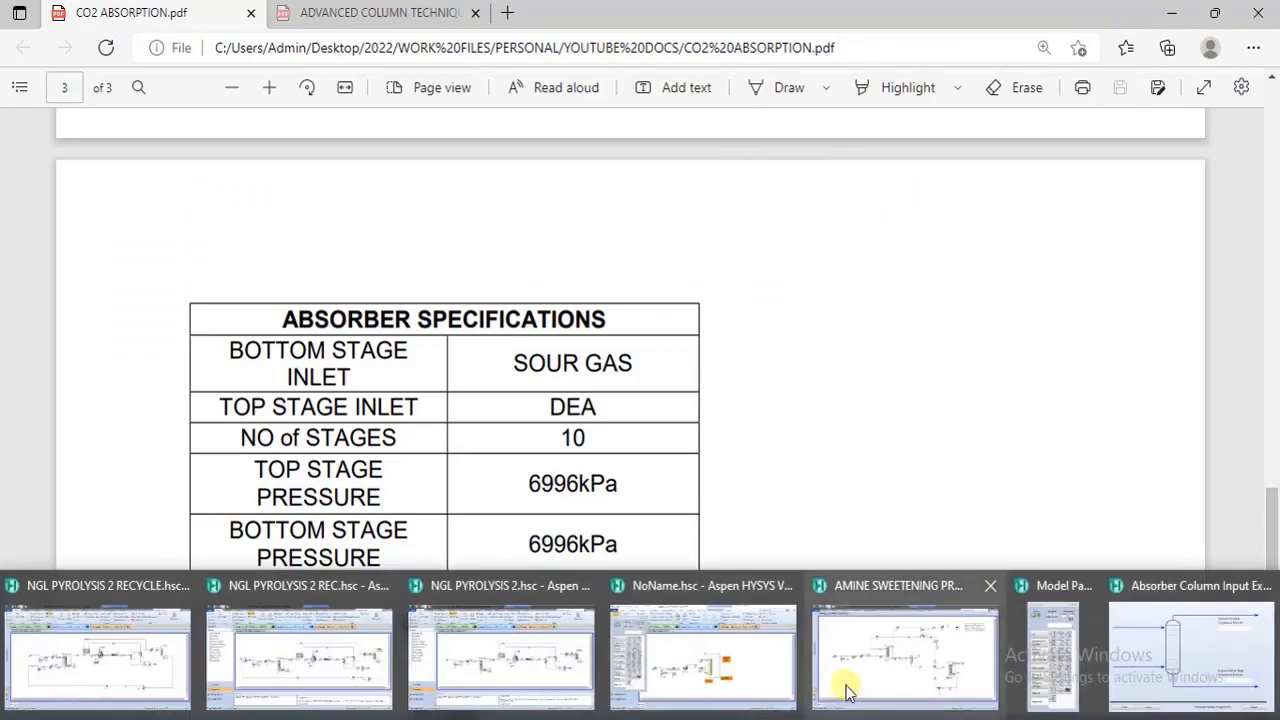
left_click(845, 690)
left_click(452, 550)
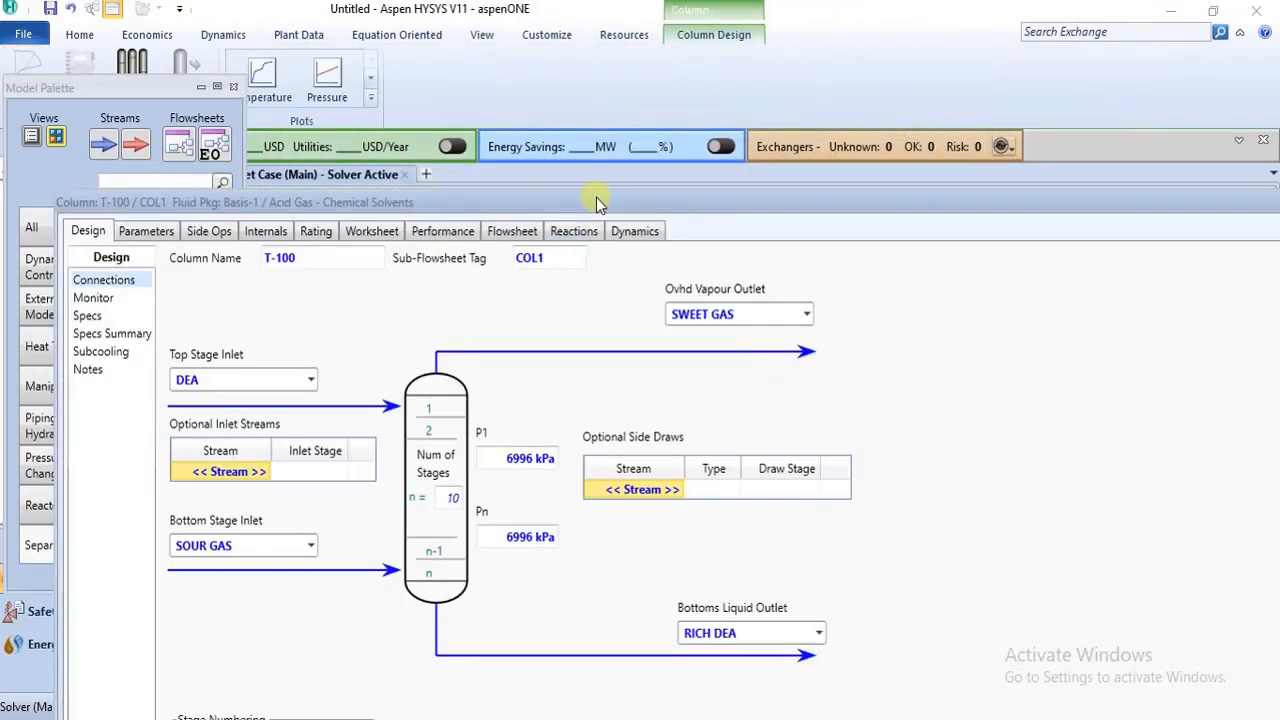
Compare the T-100 column setup with the PDF specifications, run the column and close its window
left_click_drag(596, 197, 593, 12)
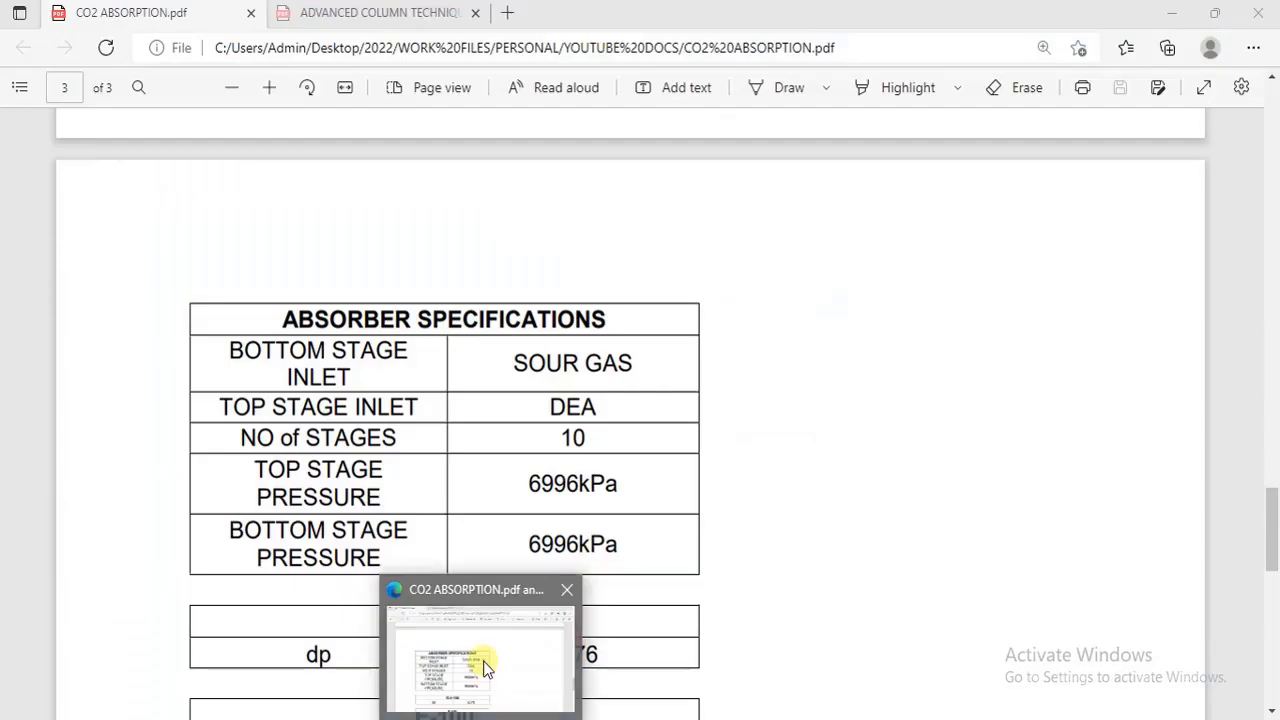
left_click(483, 663)
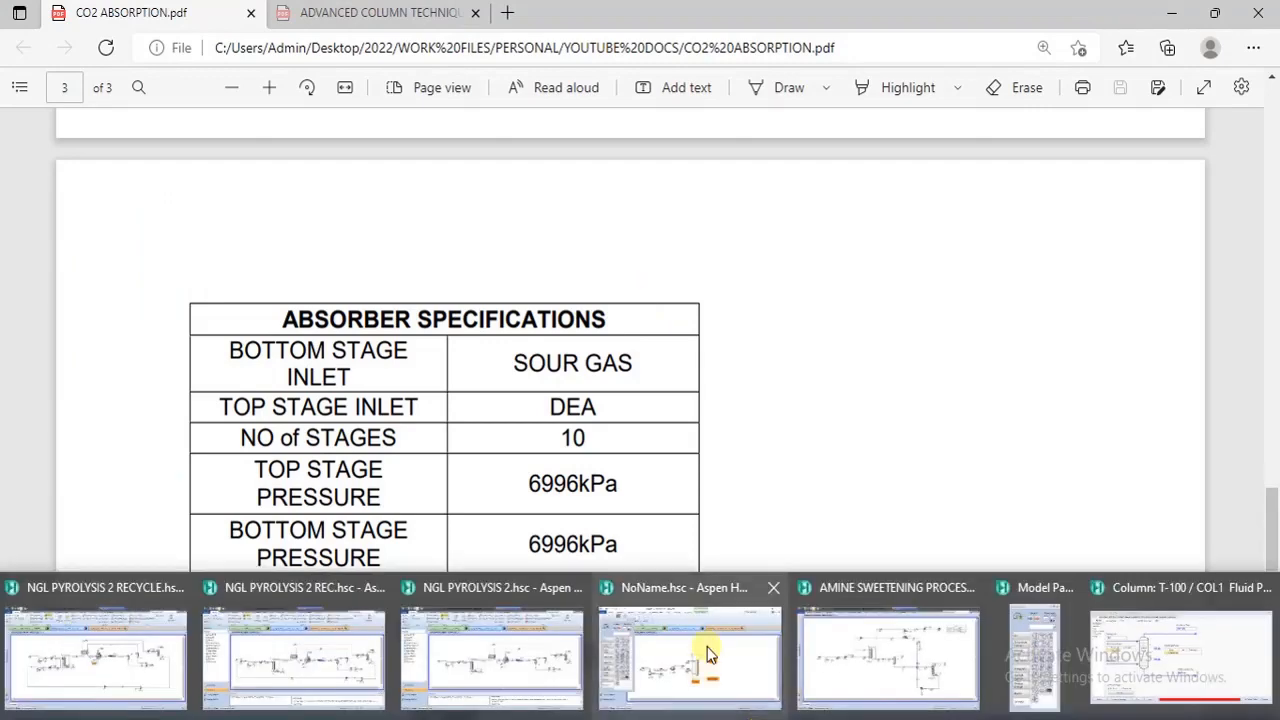
left_click(654, 655)
left_click_drag(782, 20, 758, 16)
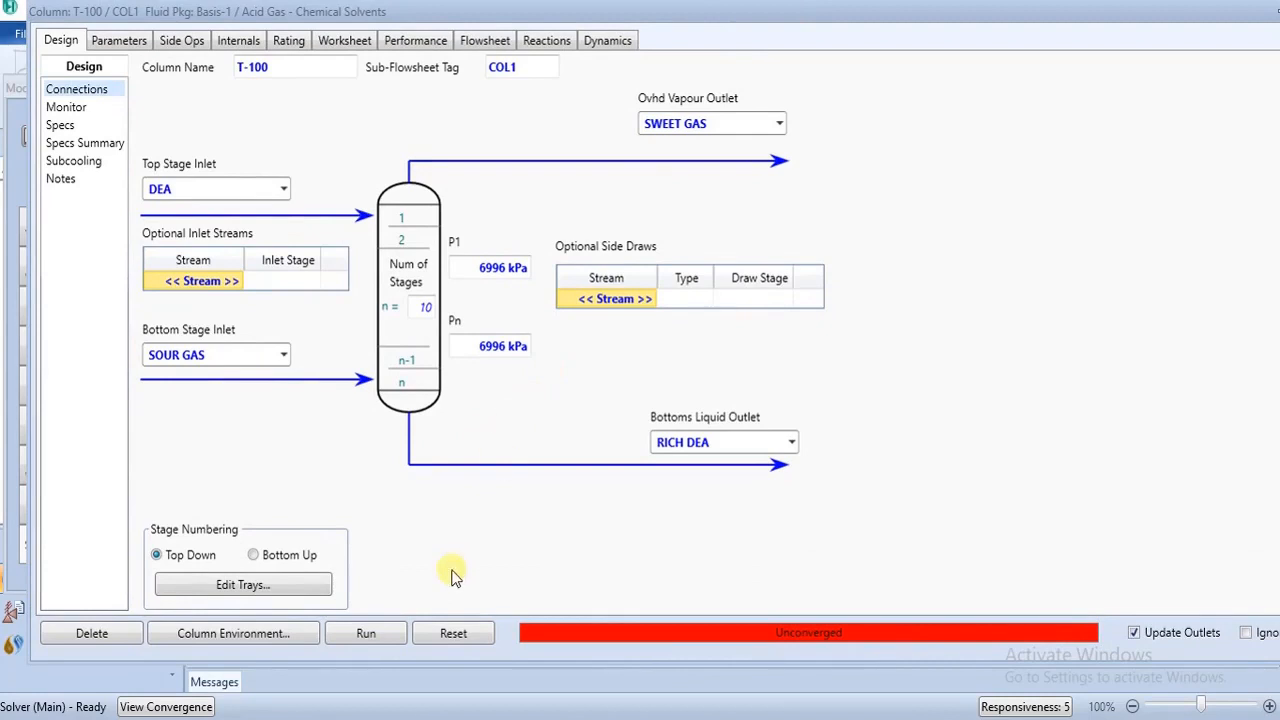
left_click(367, 633)
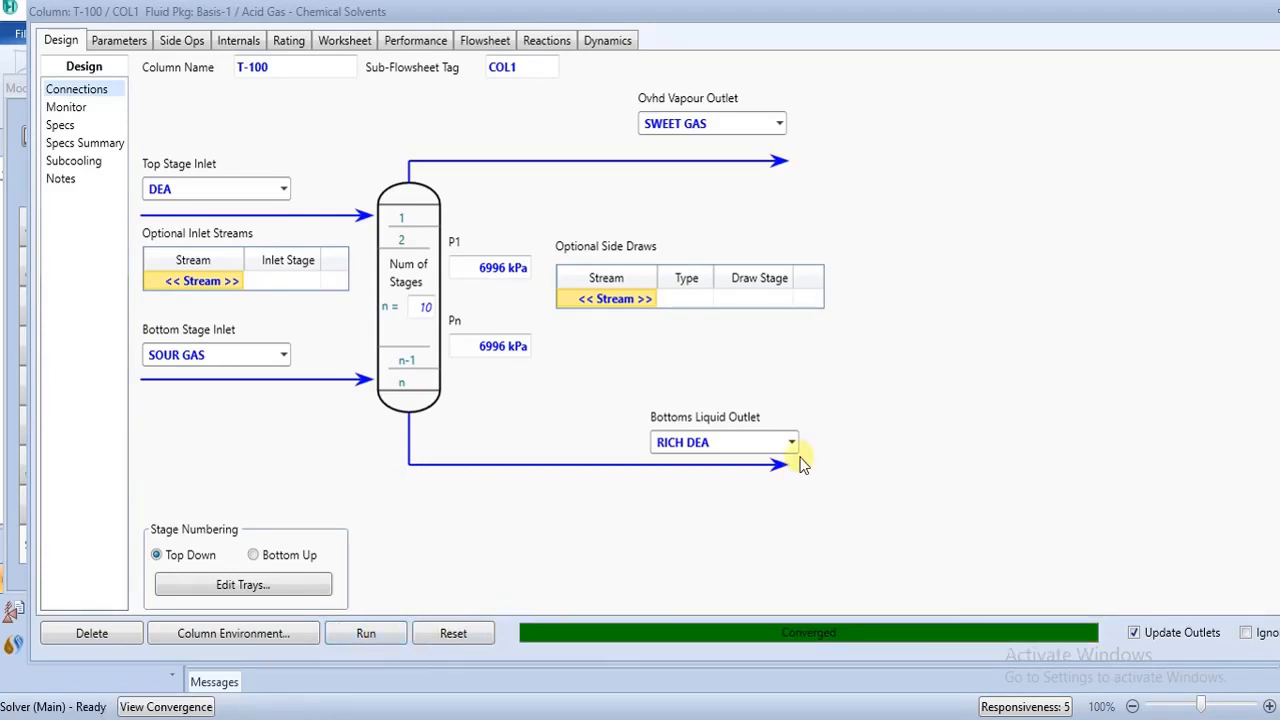
double_click(1058, 14)
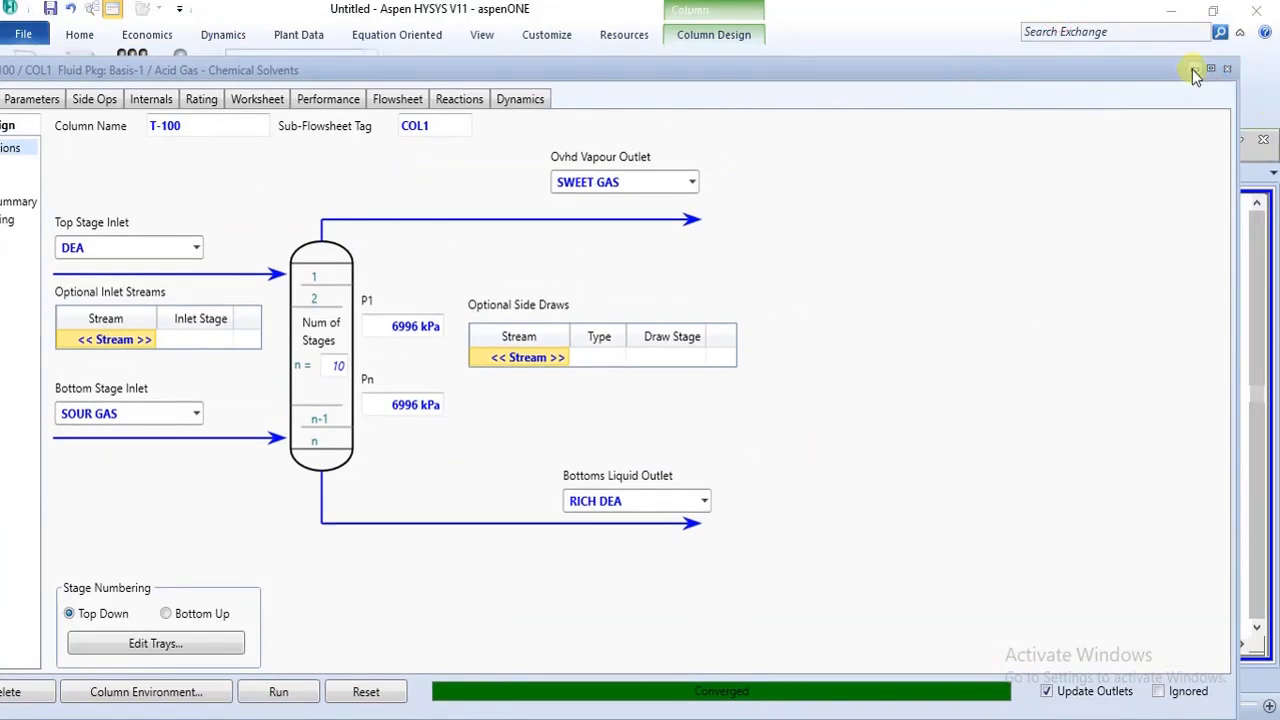
left_click(1227, 70)
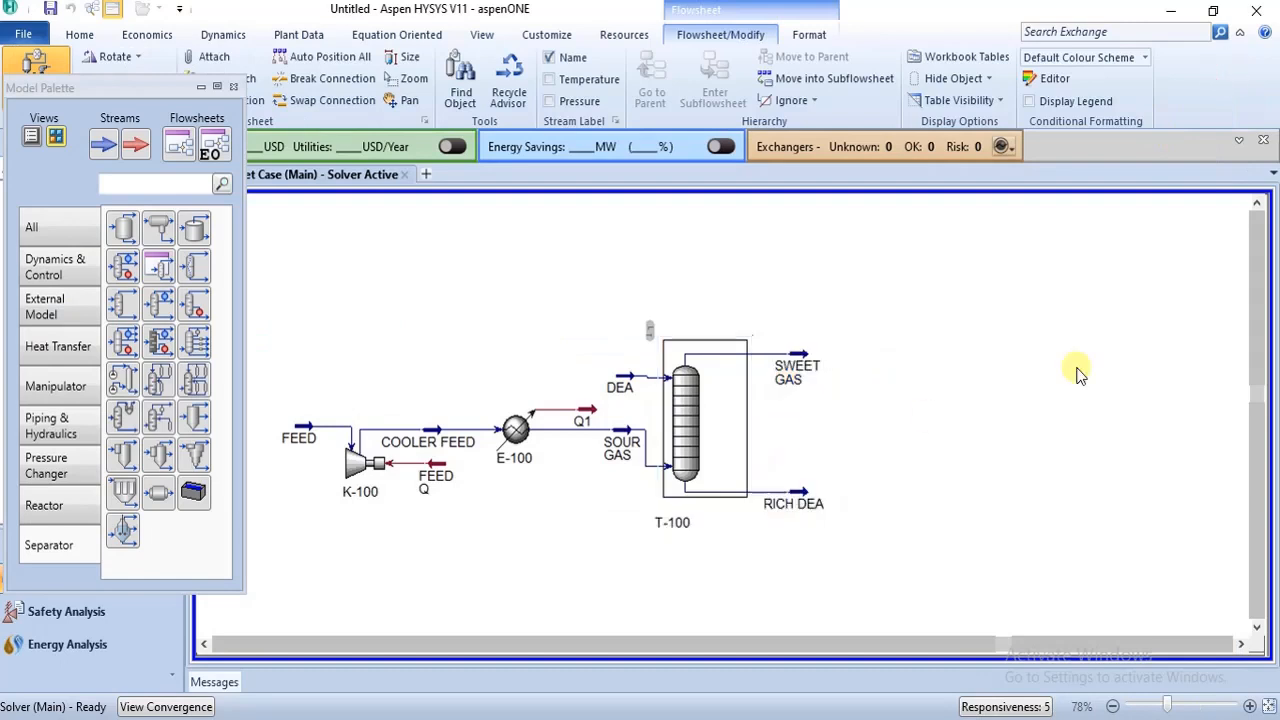
Reposition the T-100 absorber and the DEA stream on the flowsheet so both inlet lines run straight into the column
left_click_drag(704, 418, 717, 392)
left_click(850, 388)
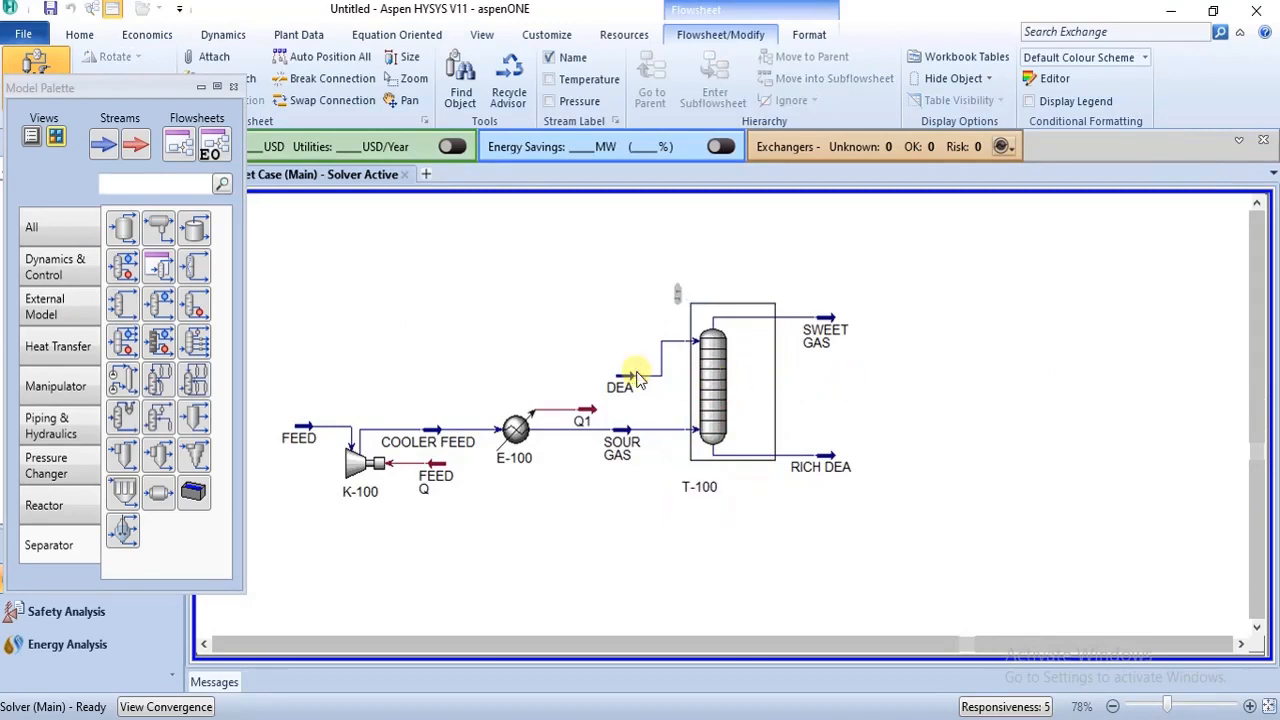
left_click_drag(635, 373, 622, 335)
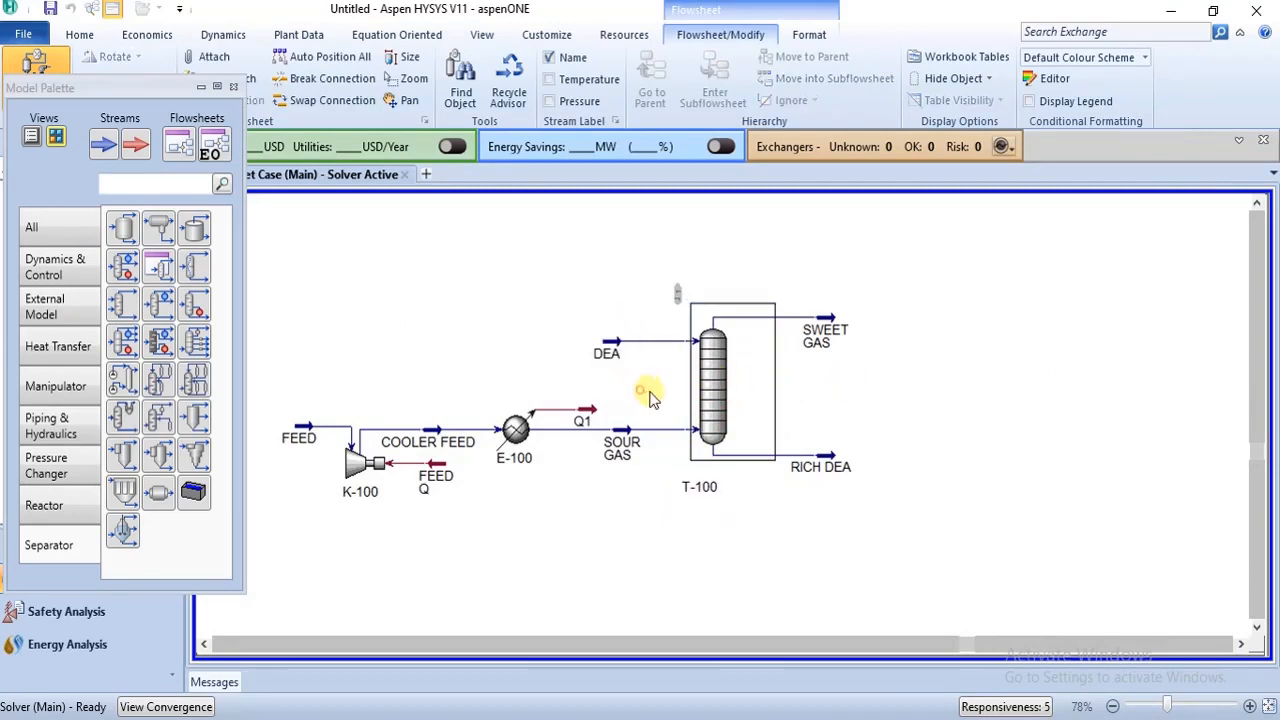
Reopen T-100 and review its convergence monitor, temperature profile, stream conditions and stream compositions
left_click(713, 385)
double_click(713, 375)
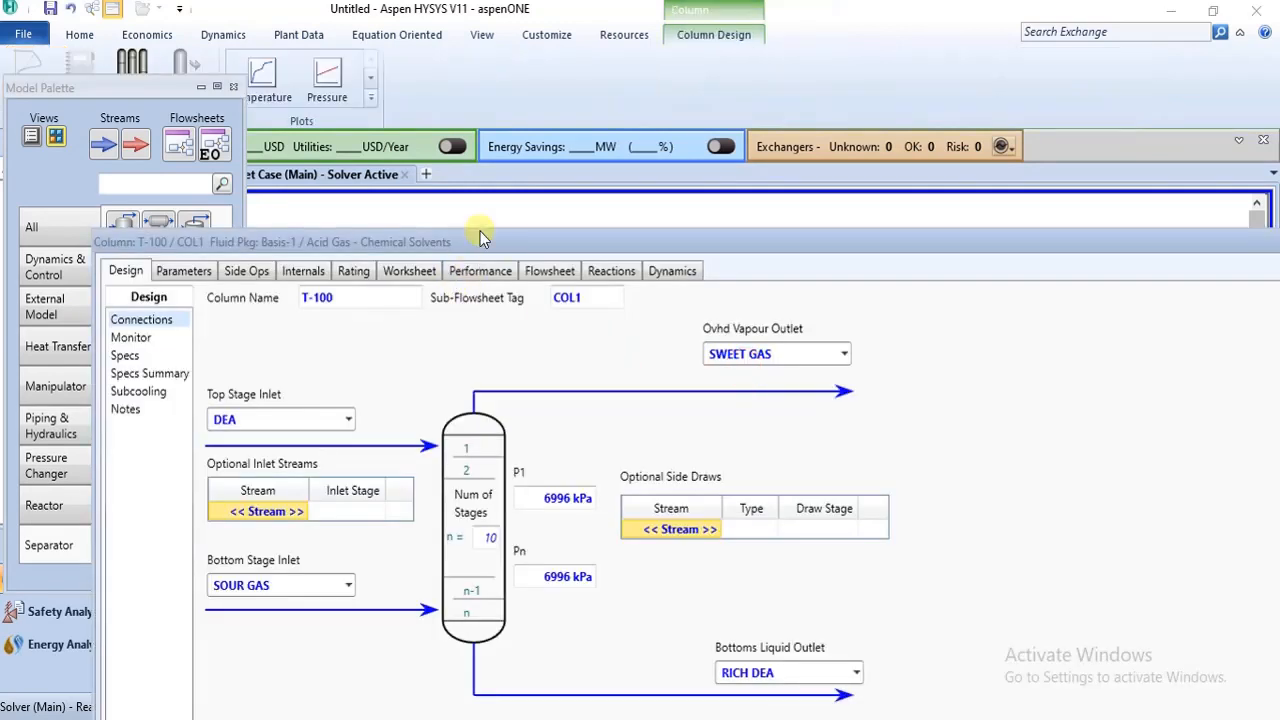
left_click_drag(475, 242, 439, 40)
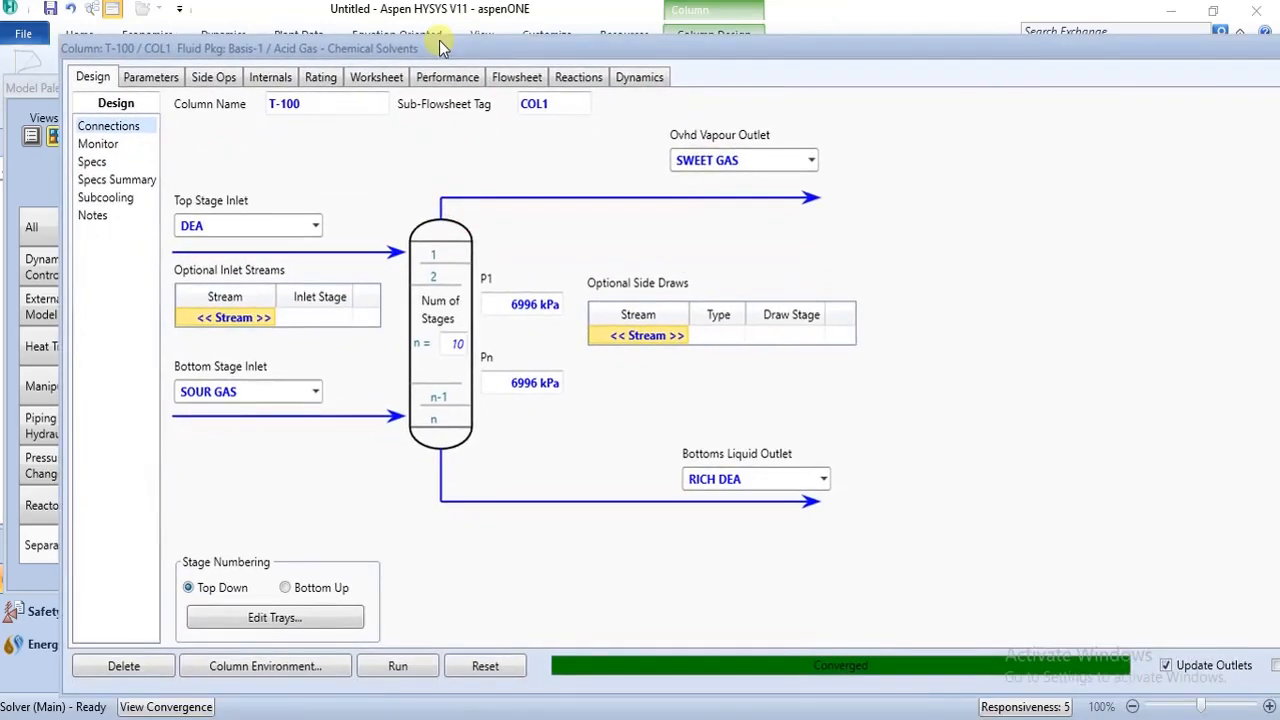
left_click(98, 143)
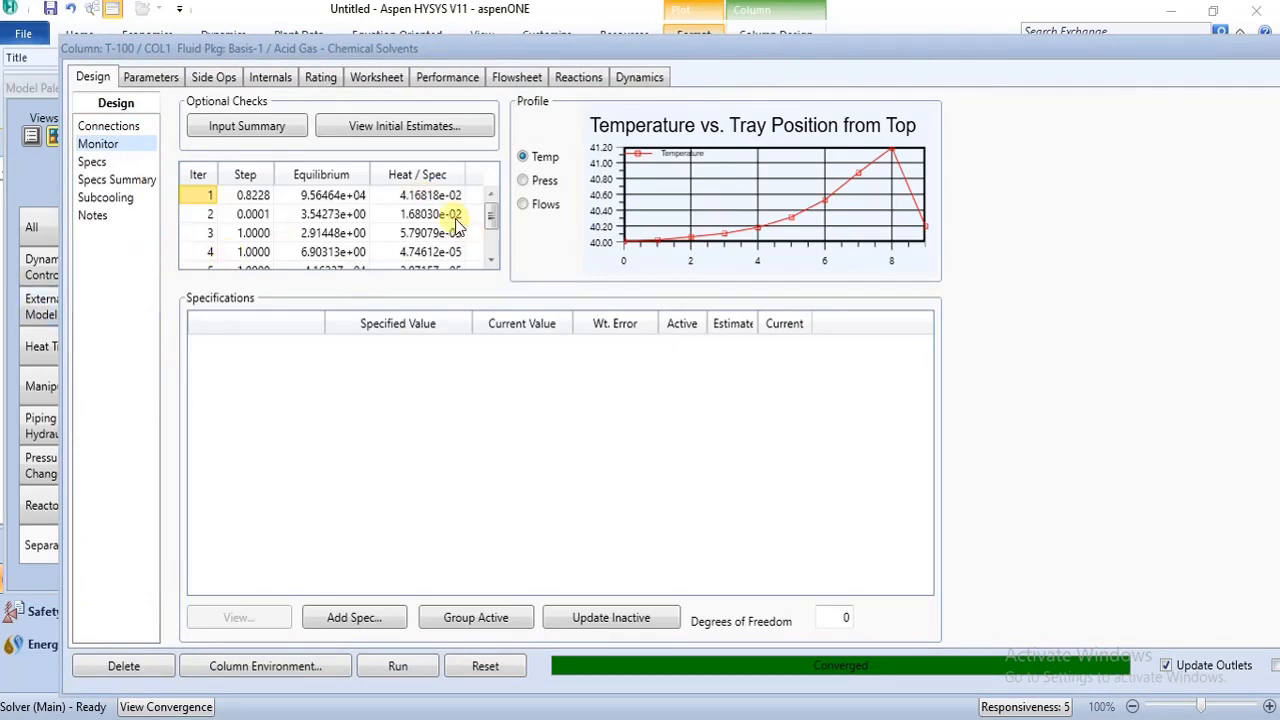
left_click(382, 86)
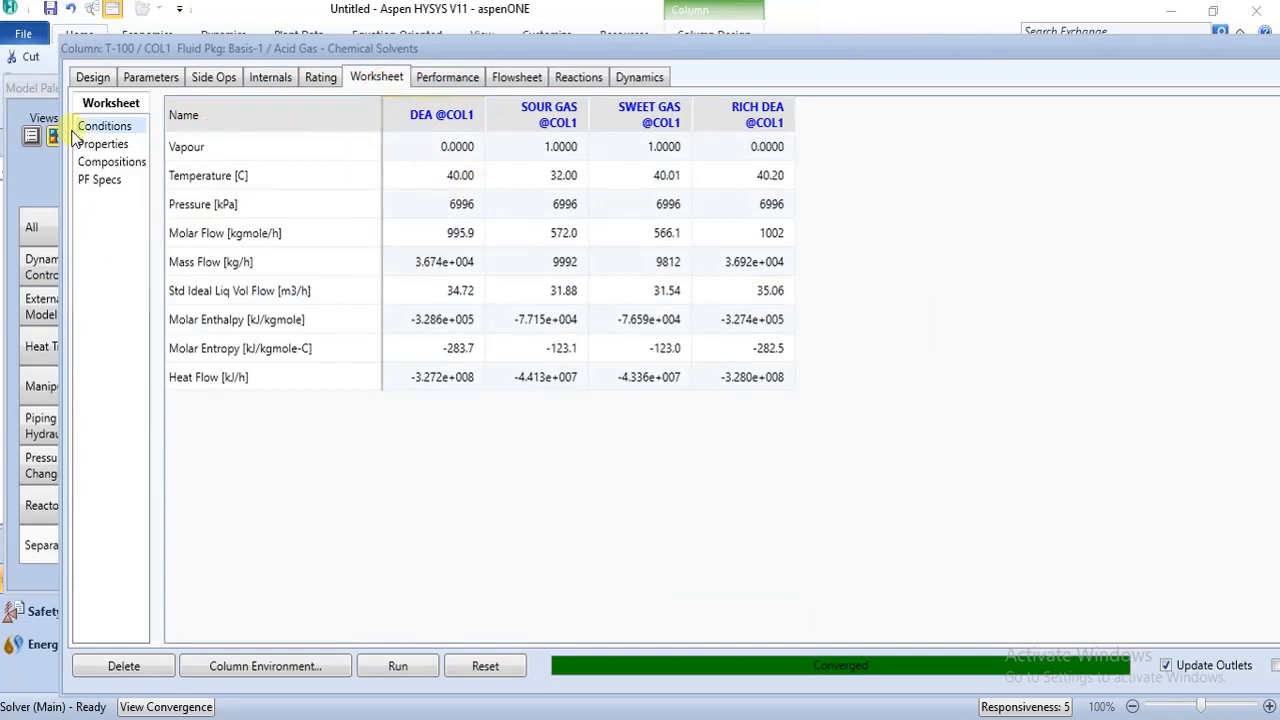
left_click(92, 163)
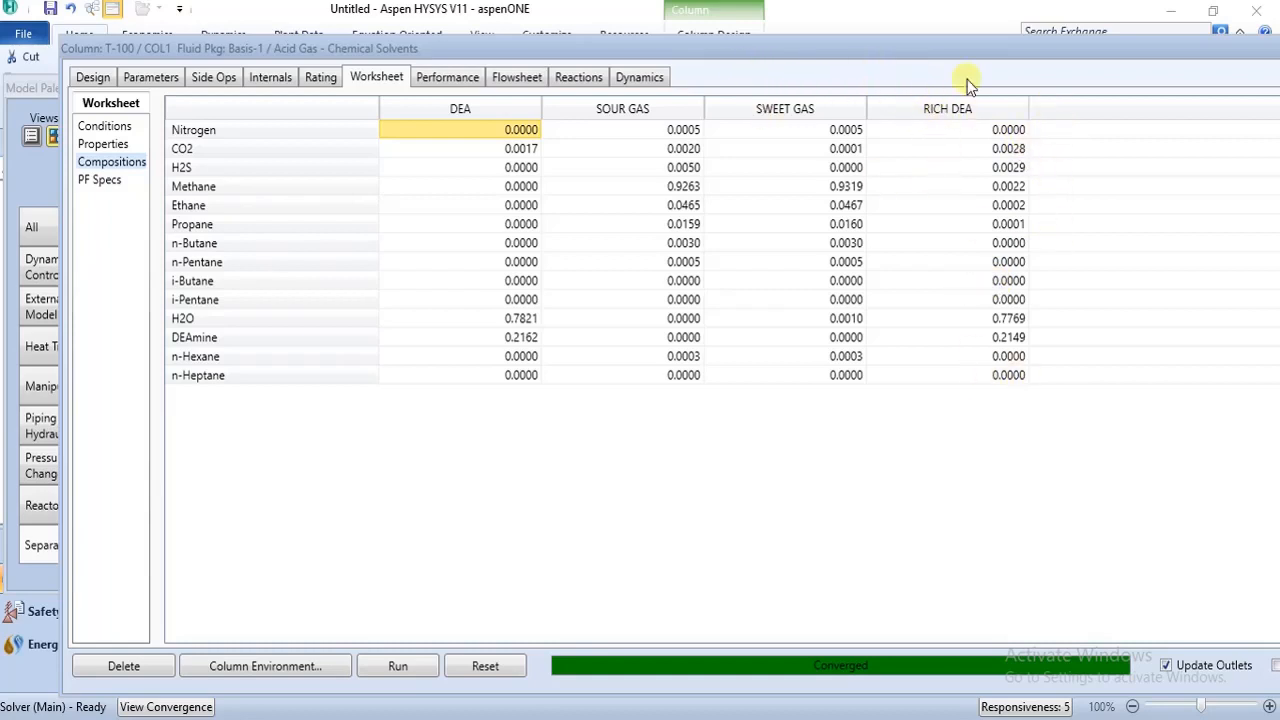
Close the T-100 column window and deselect the absorber on the flowsheet
left_click_drag(970, 57, 871, 70)
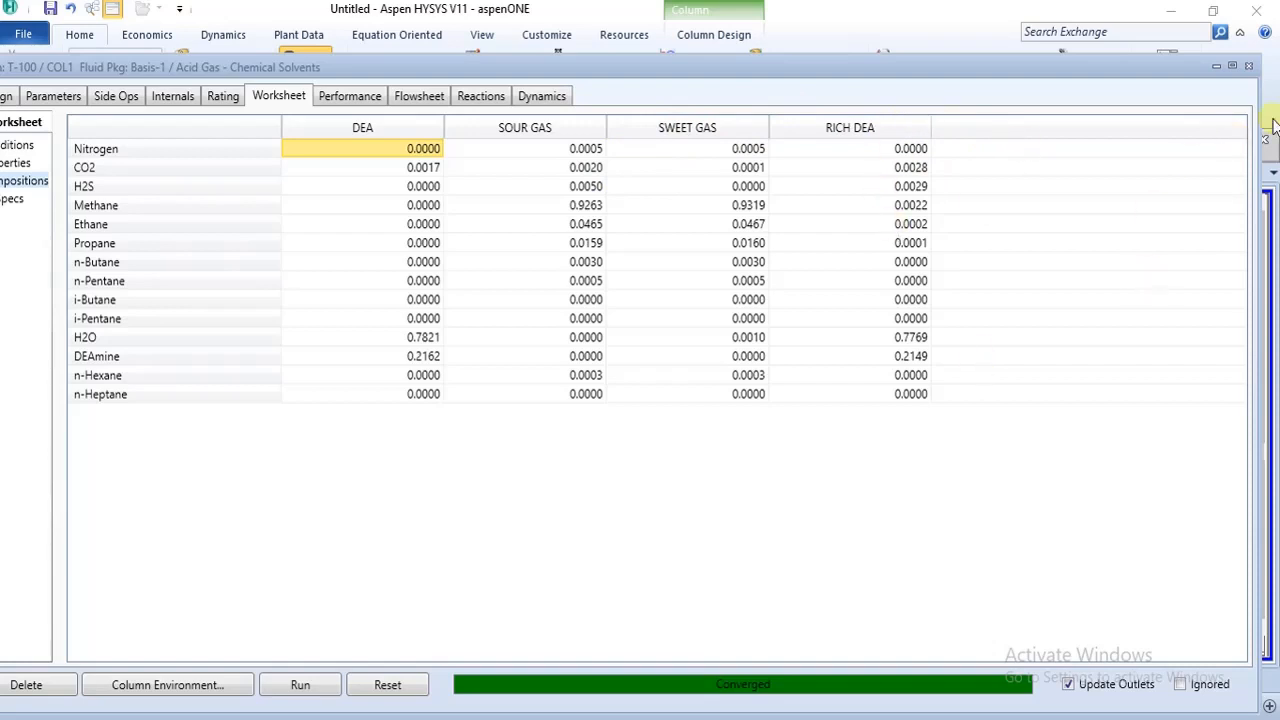
left_click(1248, 67)
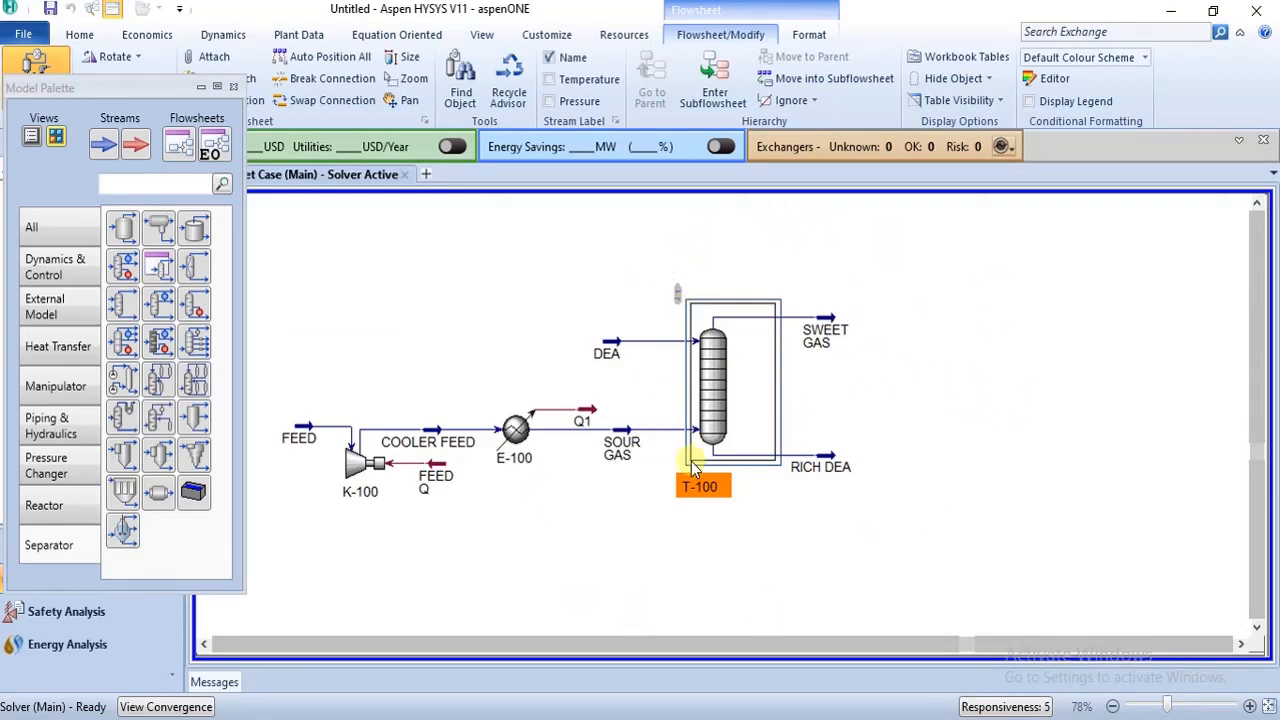
left_click(935, 402)
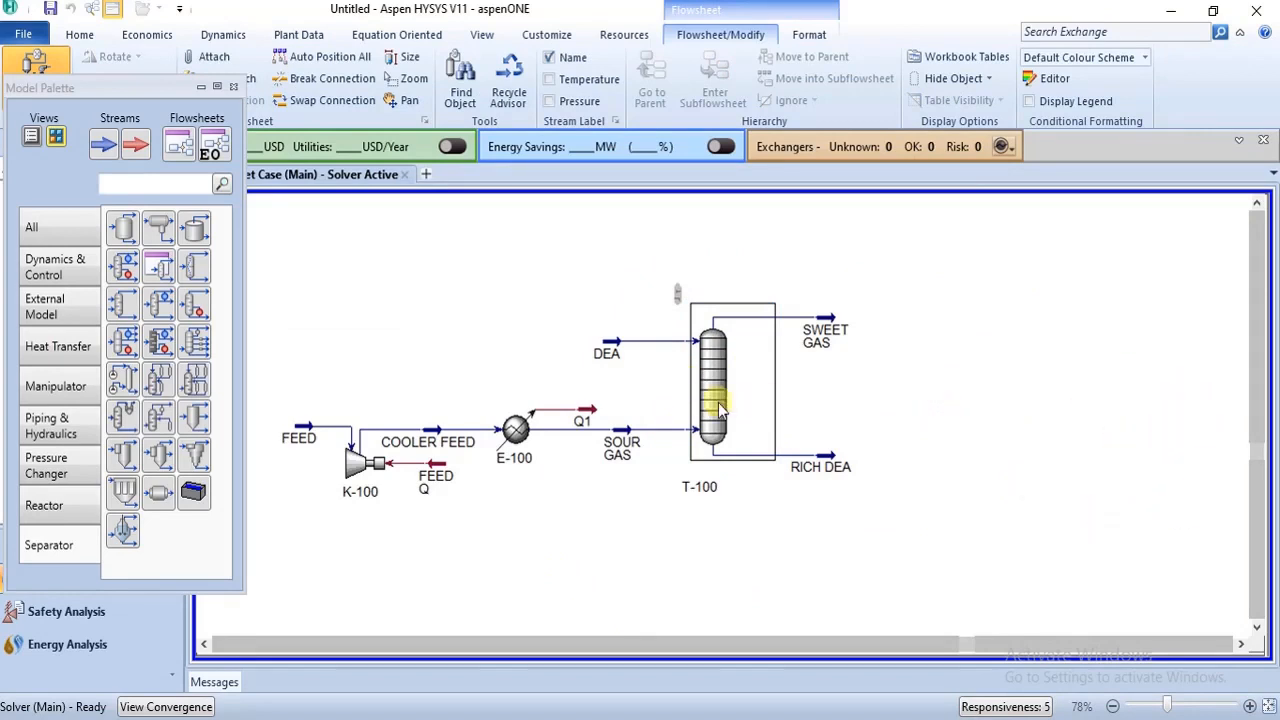
mouse_move(842, 470)
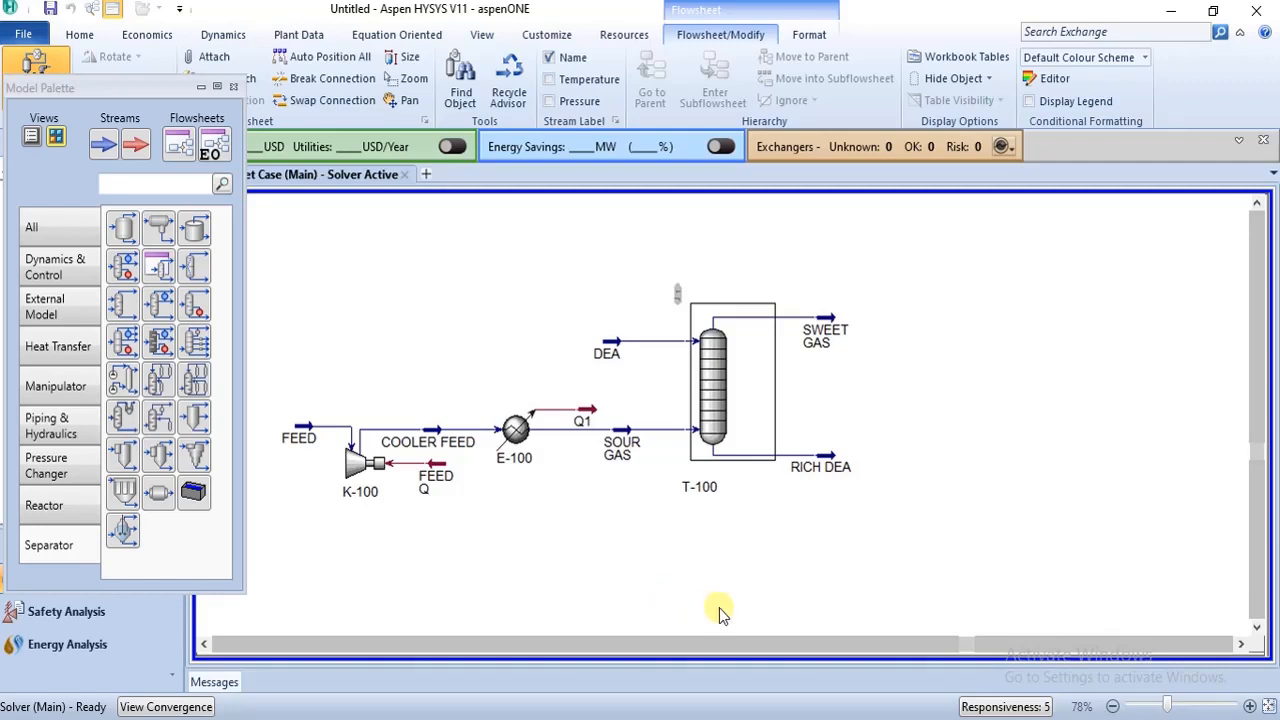
Place a valve on the flowsheet just after the RICH DEA stream and look up its specification in the PDF
left_click_drag(1257, 455, 1249, 366)
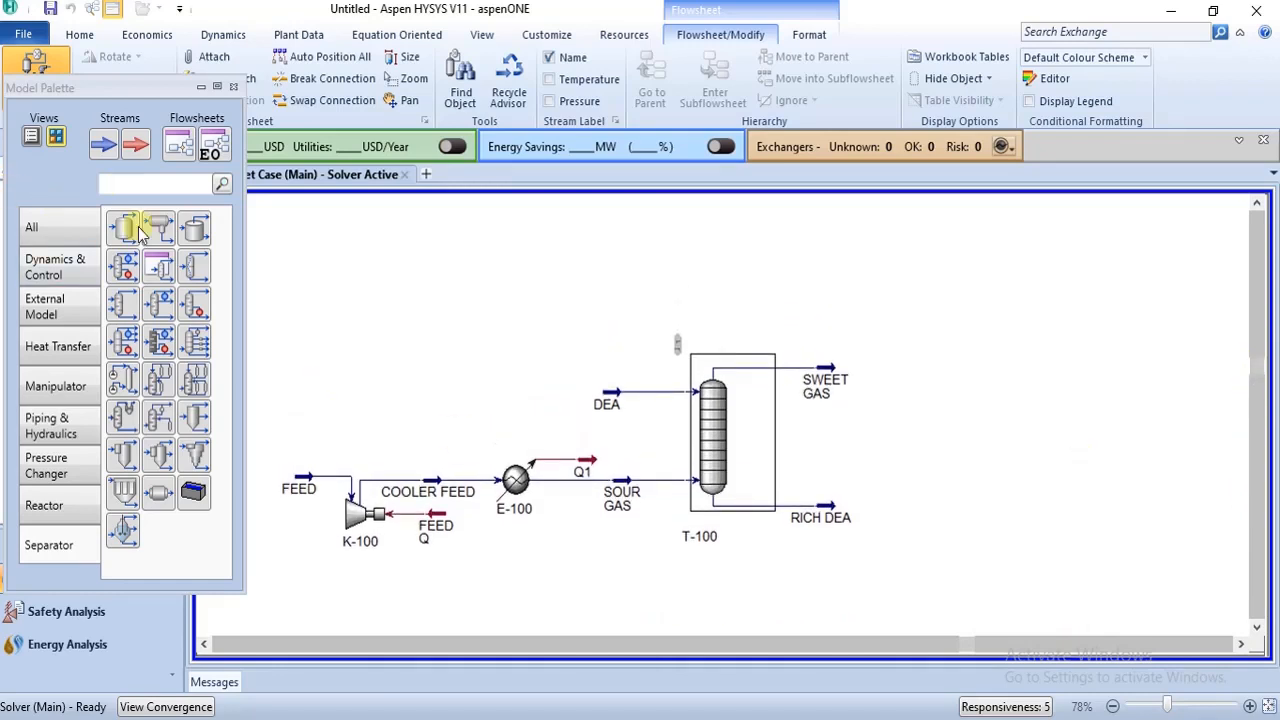
left_click(70, 228)
left_click_drag(172, 307, 918, 510)
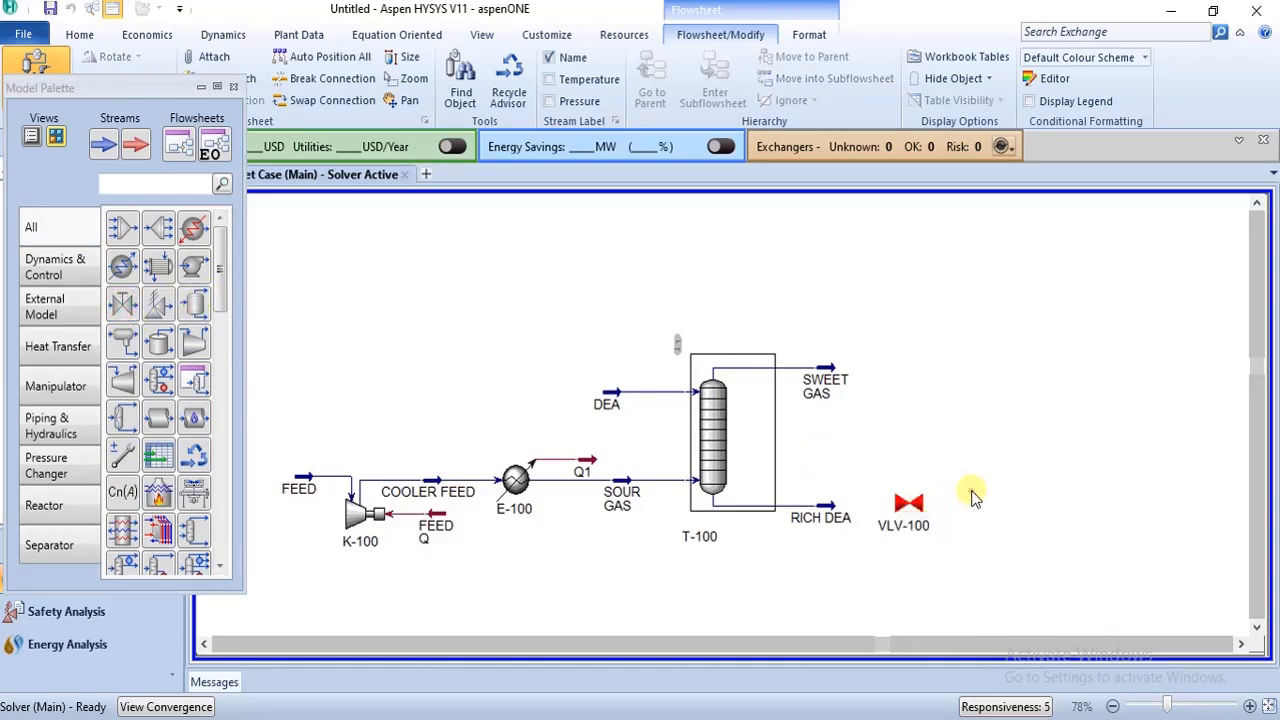
left_click(890, 625)
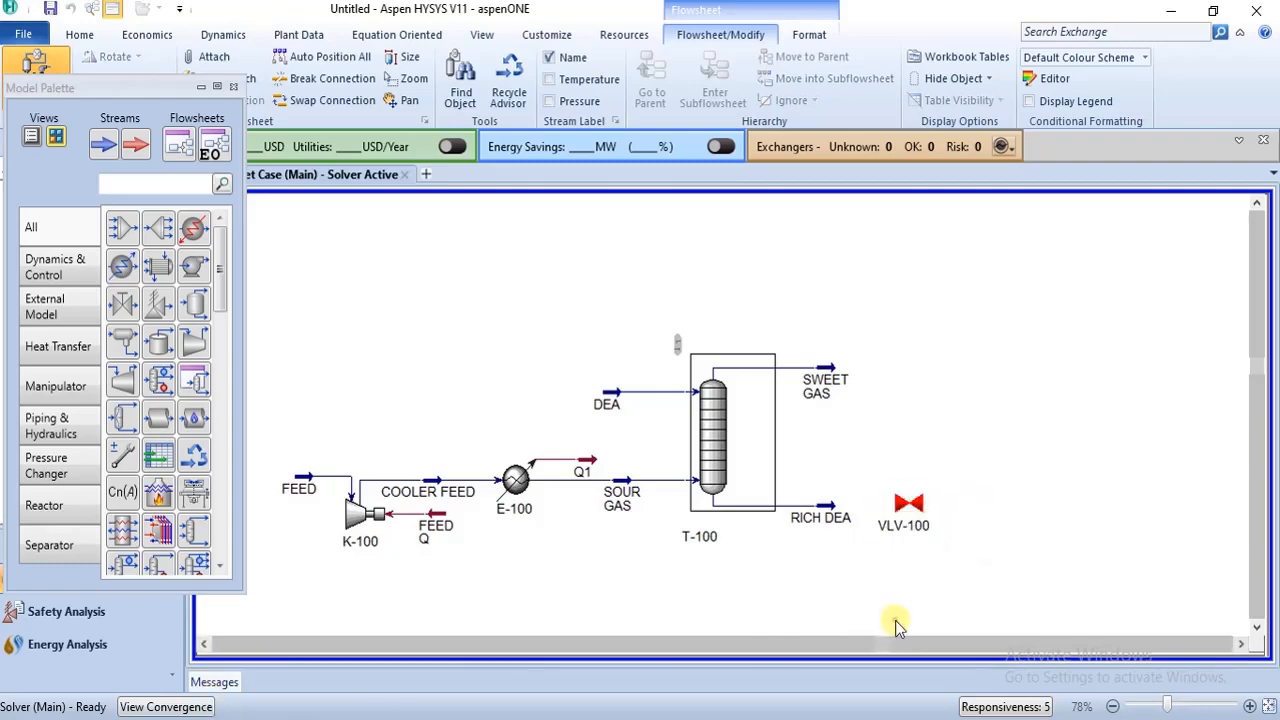
key("alt+Tab")
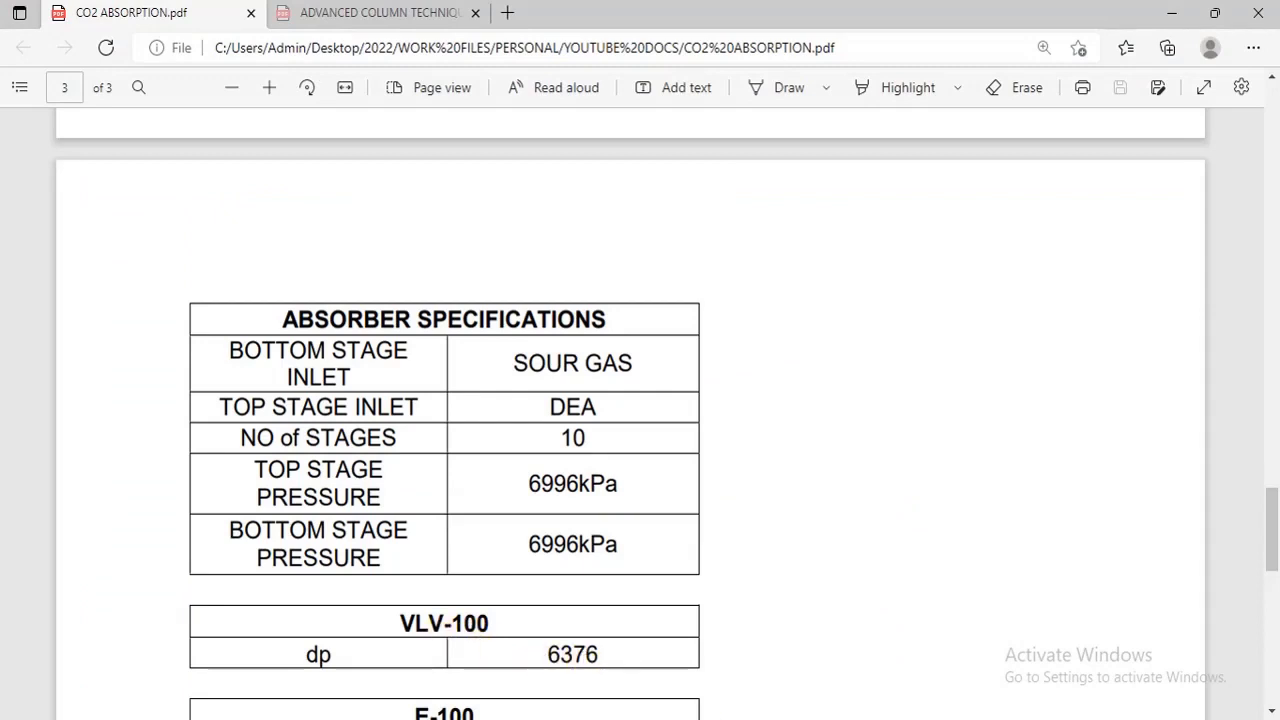
mouse_move(724, 718)
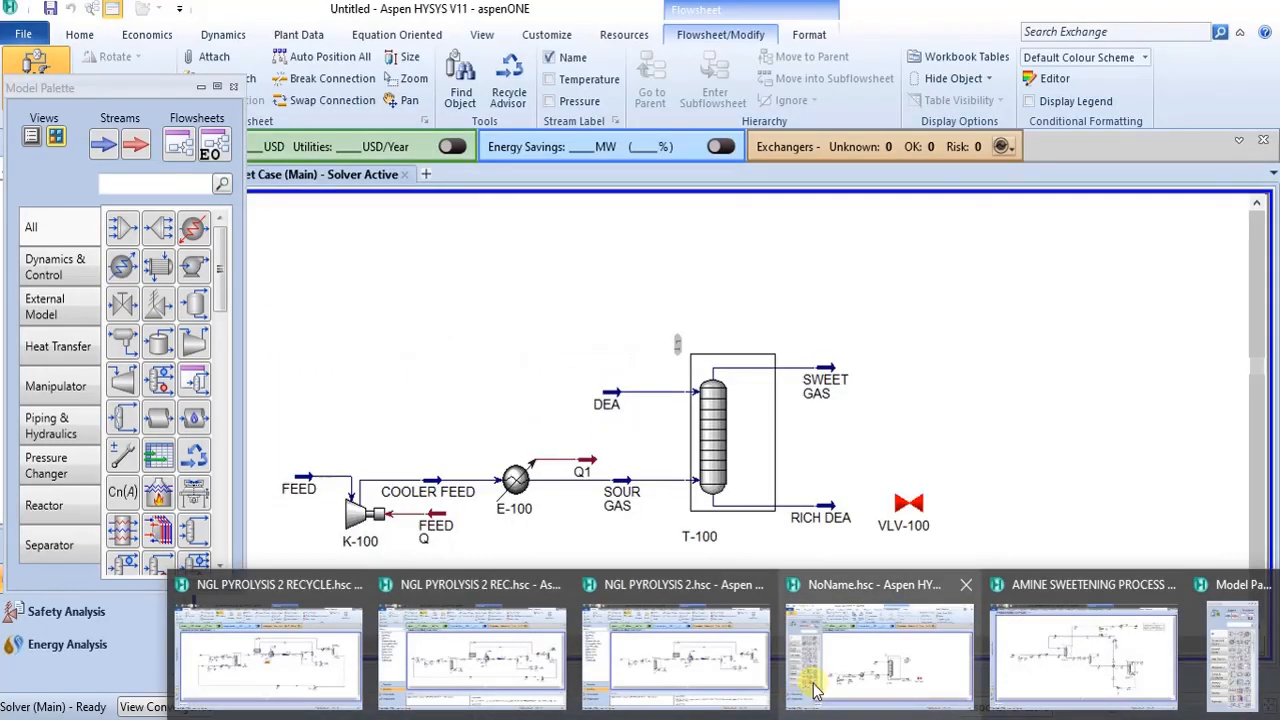
left_click(880, 655)
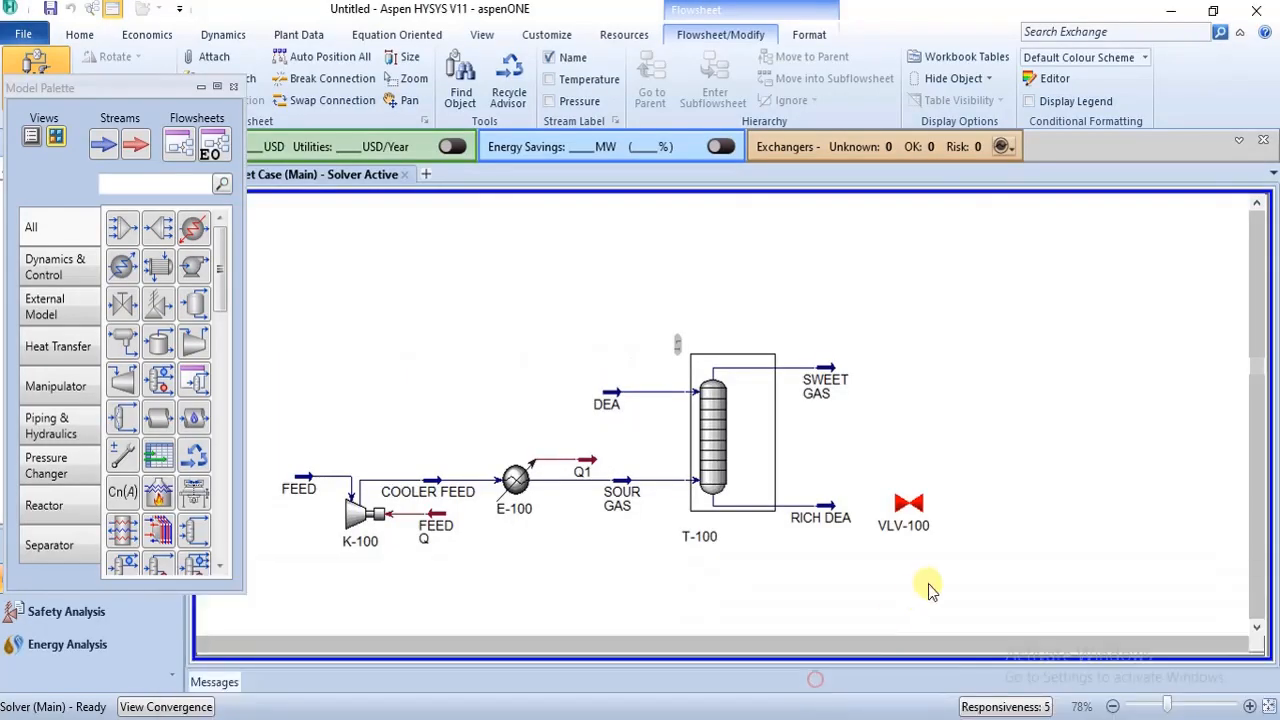
Connect valve VLV-100 with RICH DEA as the inlet and a new V-OUT stream as the outlet
double_click(907, 512)
left_click(529, 490)
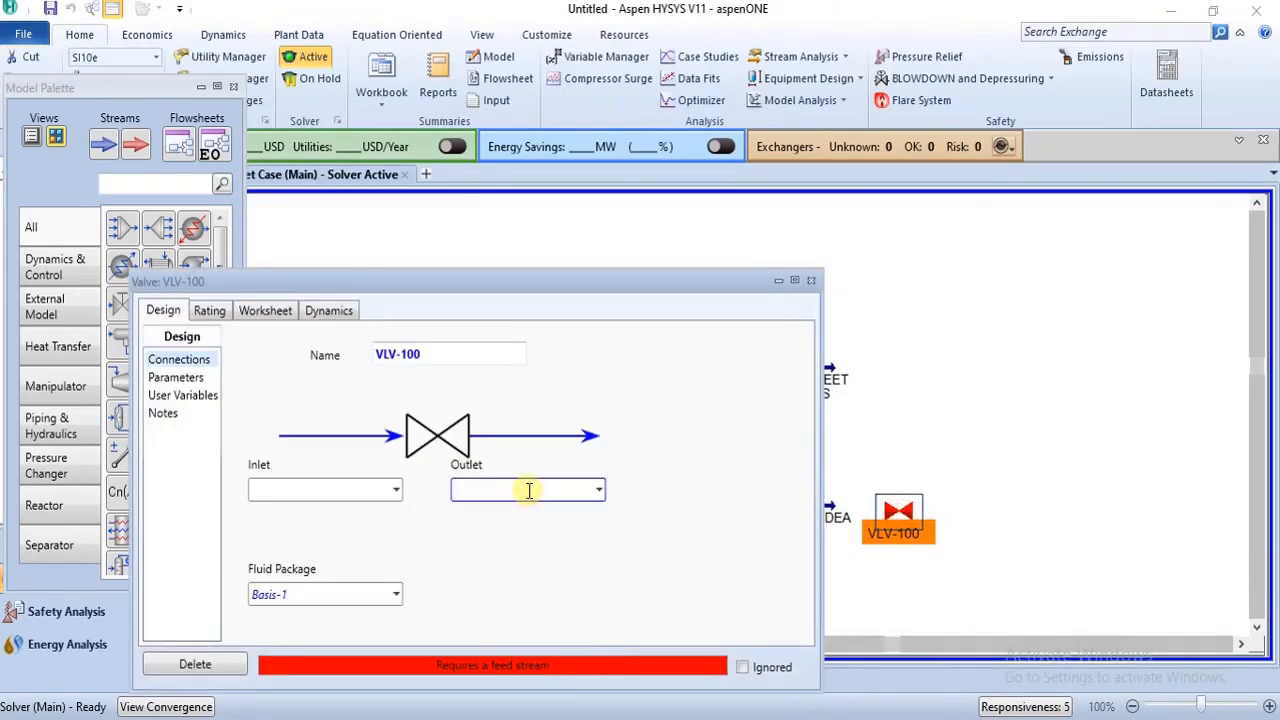
type("V-OUT")
key("Return")
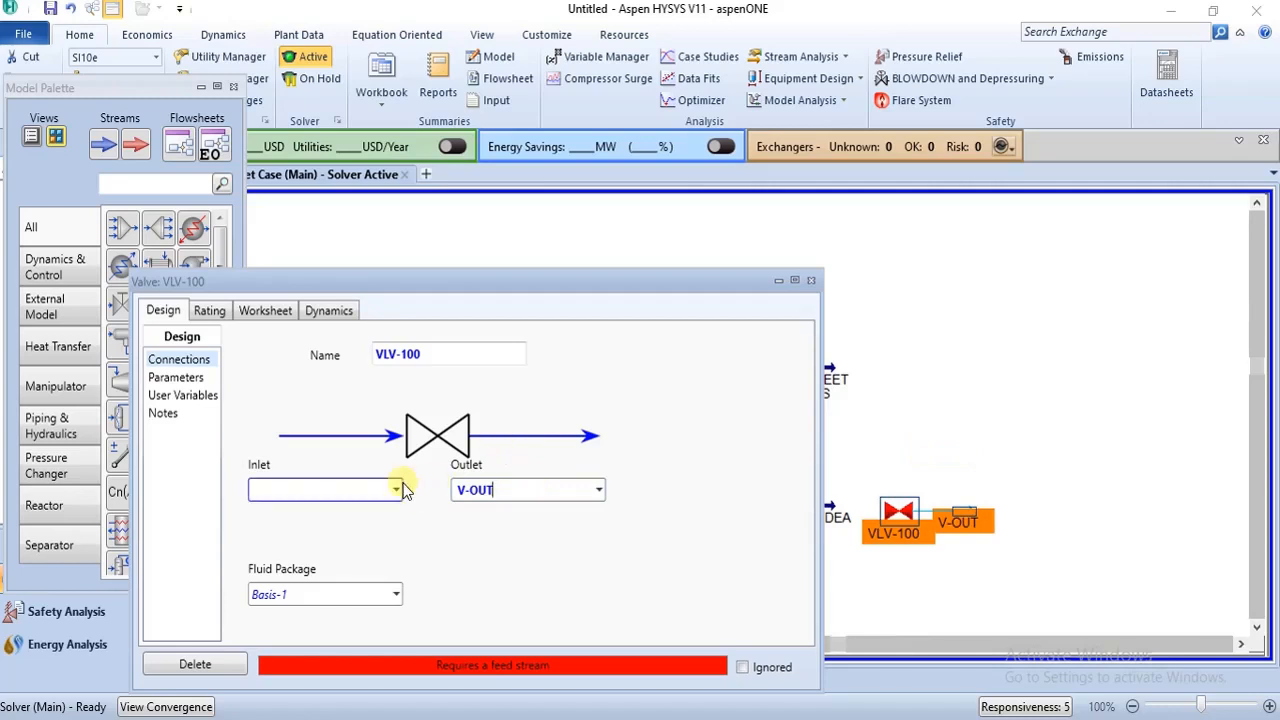
left_click(398, 488)
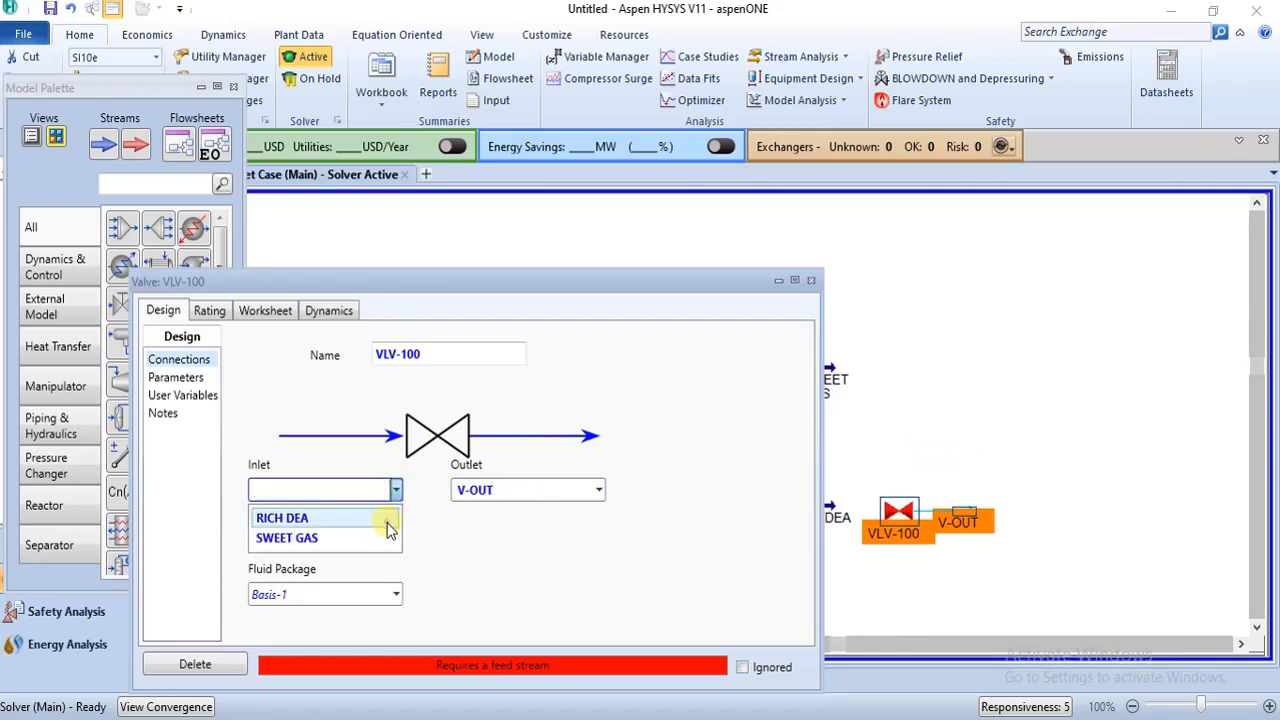
left_click(388, 521)
Recheck the VLV-100 specification in the PDF, set the valve's Delta P to 6376 kPa and close its window
left_click(180, 377)
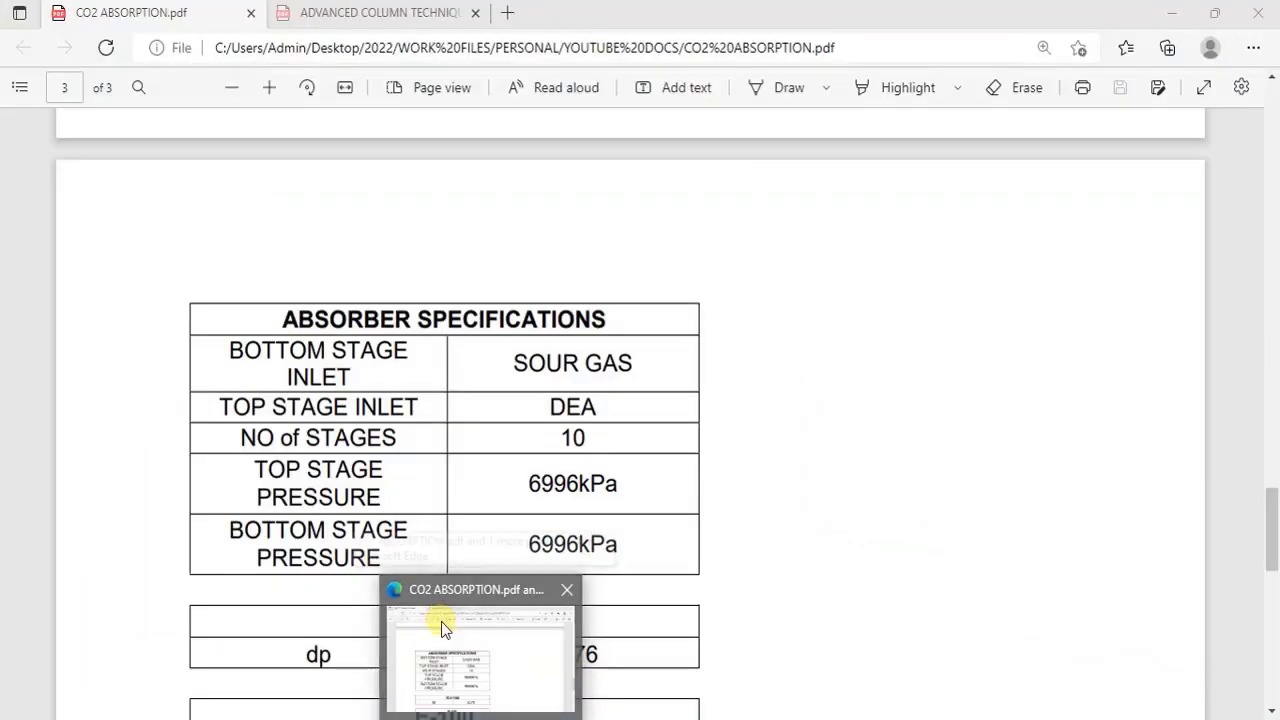
left_click(441, 621)
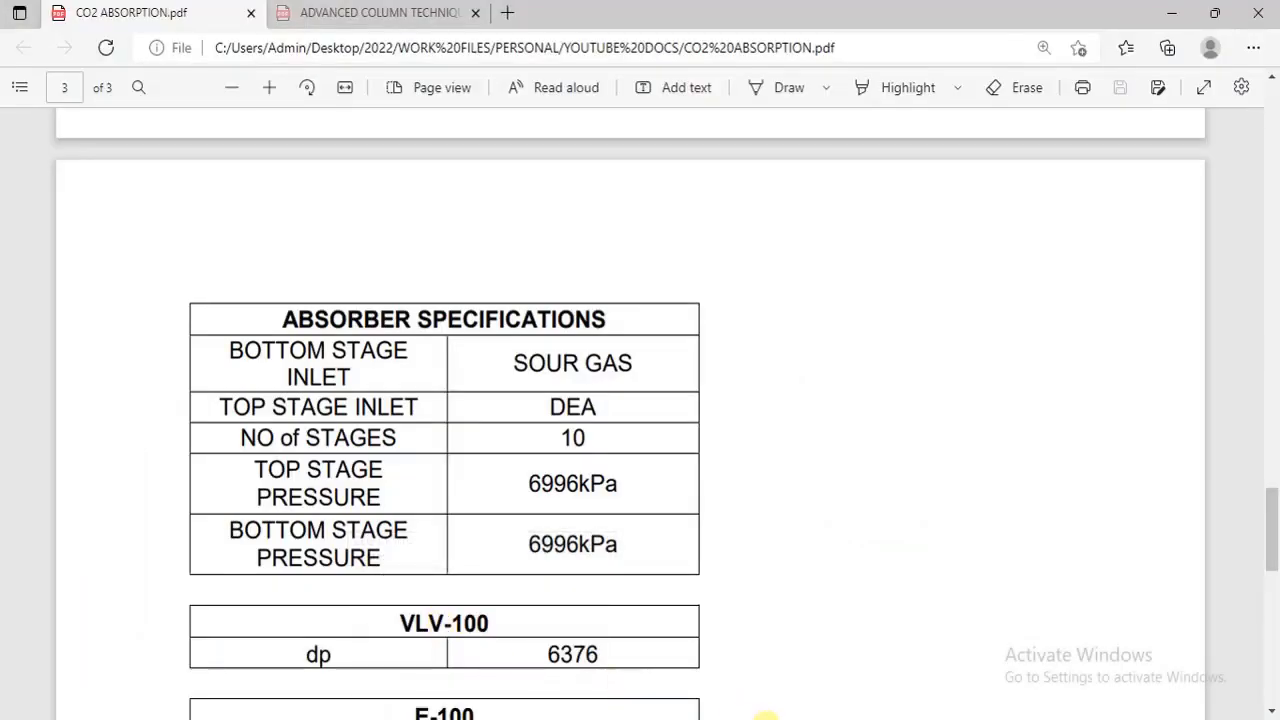
mouse_move(765, 716)
left_click(722, 684)
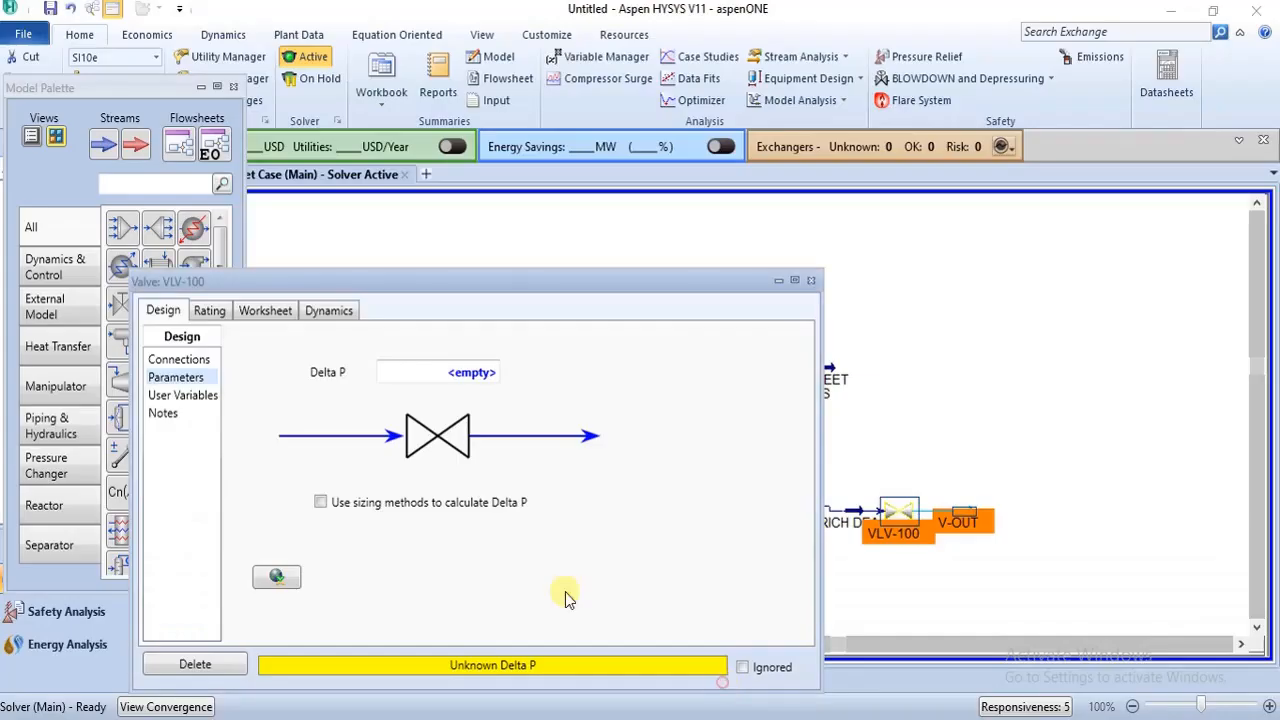
left_click(457, 372)
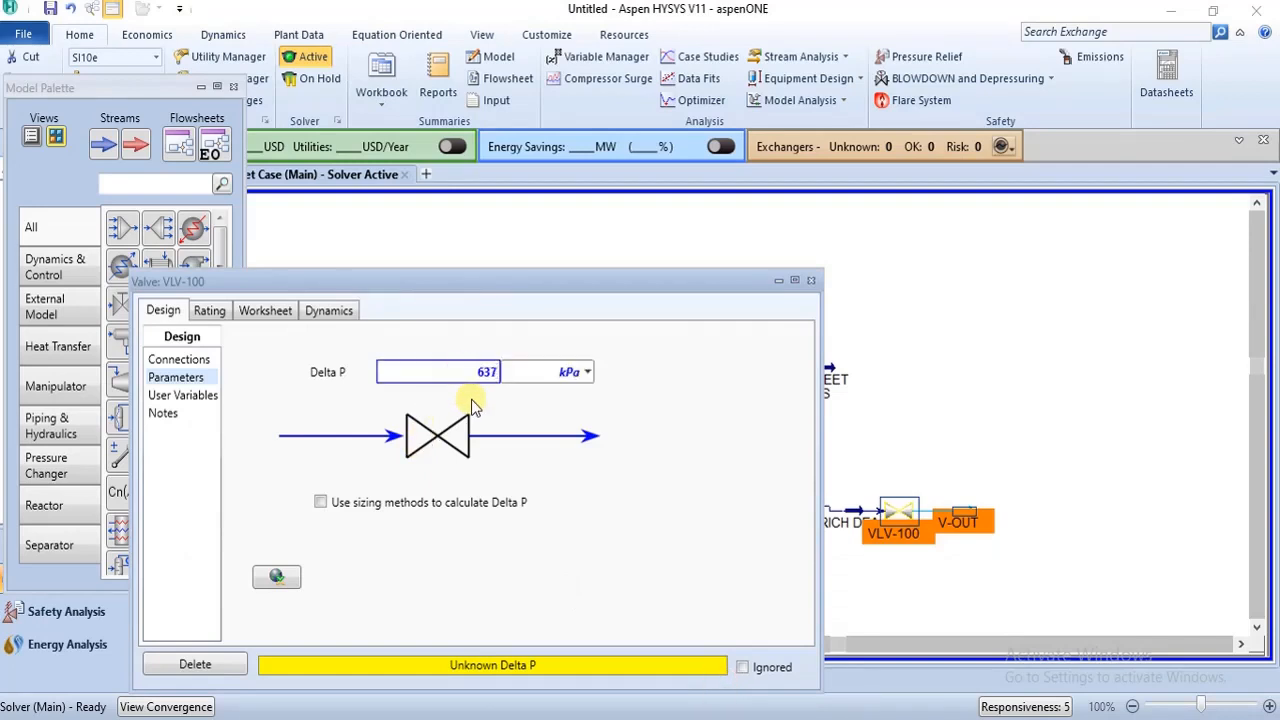
key("Return")
left_click(810, 282)
Reposition VLV-100 on the flowsheet so the RICH DEA line runs straight into the valve
left_click(915, 328)
left_click_drag(898, 513, 910, 508)
left_click(964, 478)
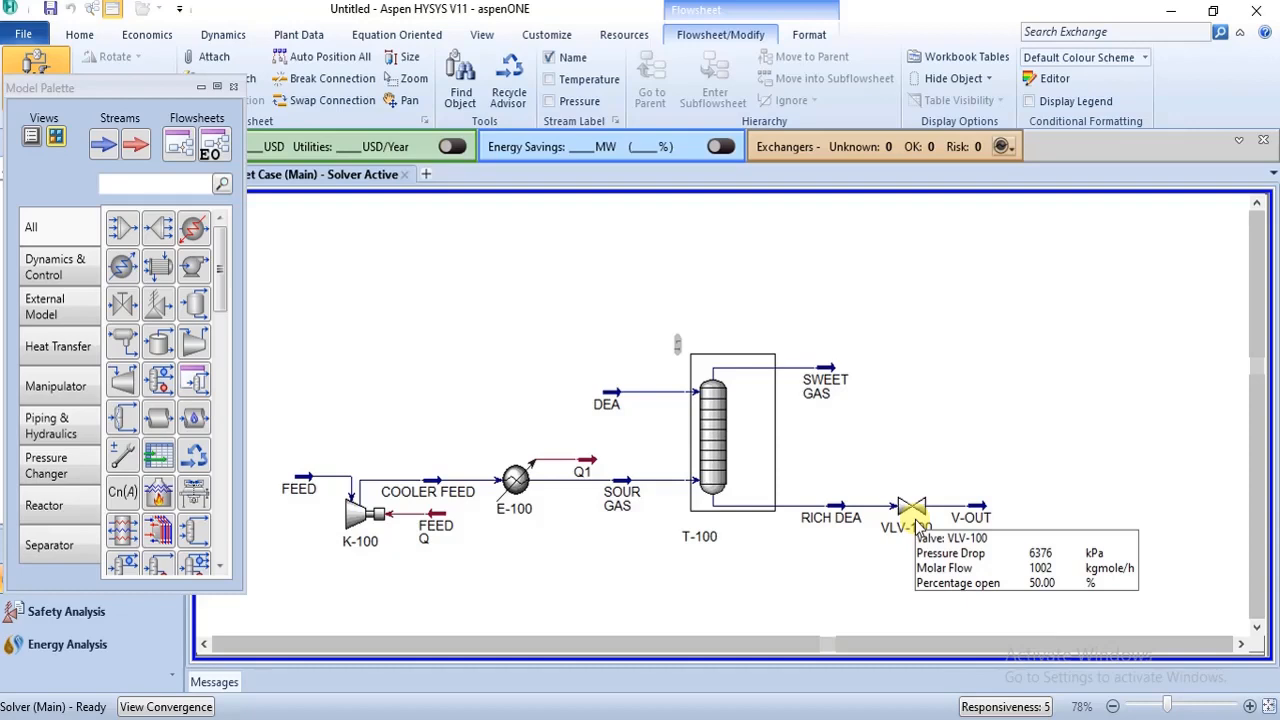
mouse_move(960, 530)
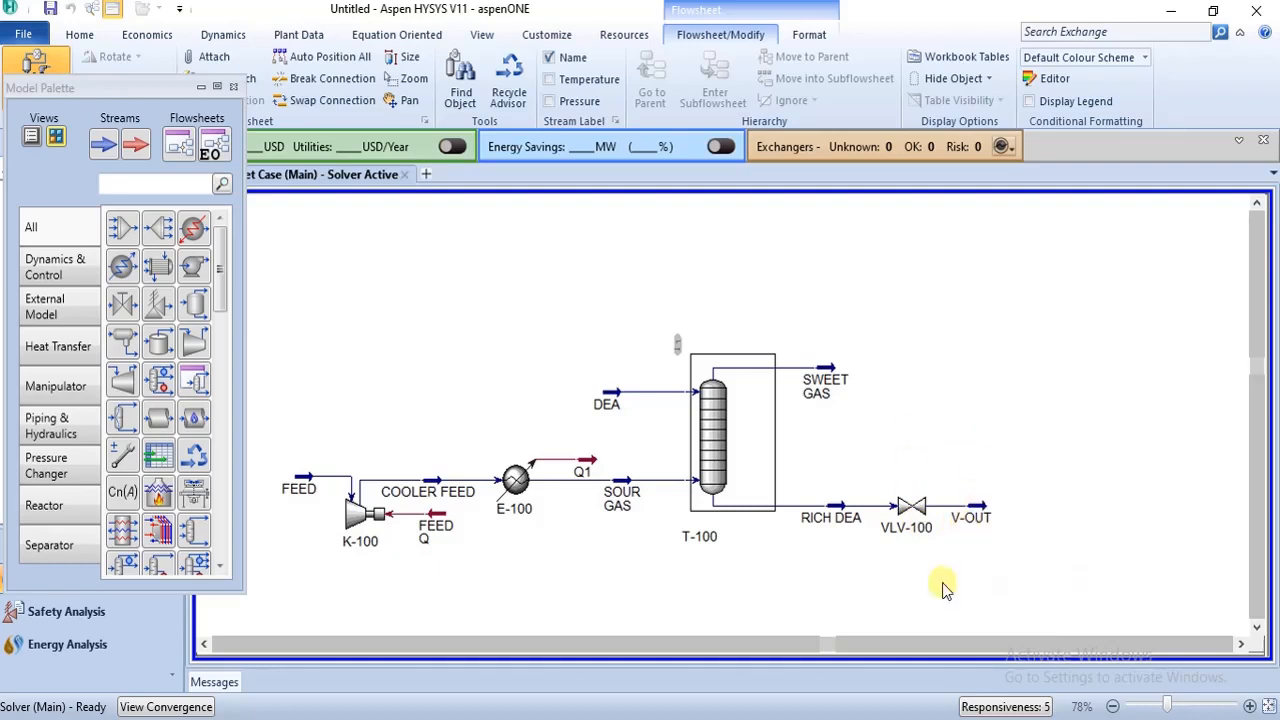
Place a separator on the flowsheet just after the V-OUT stream
scroll(1250, 615, "down", 1)
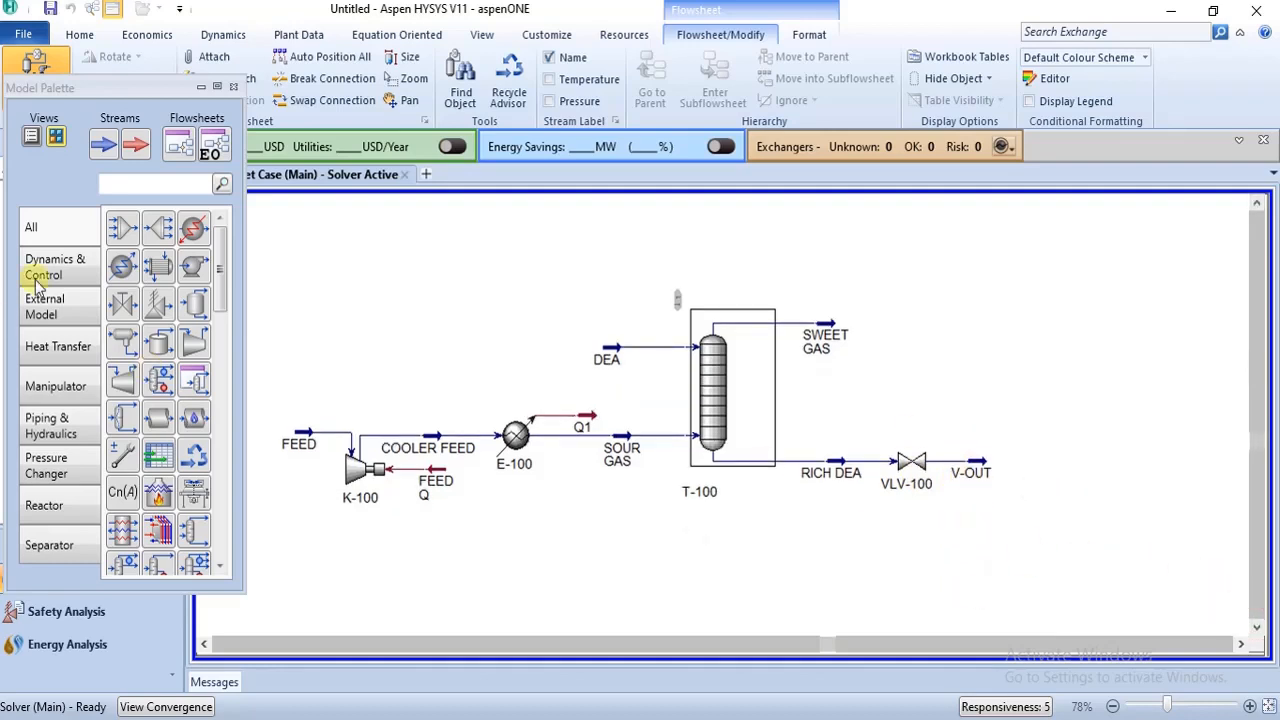
left_click(192, 302)
left_click(1004, 522)
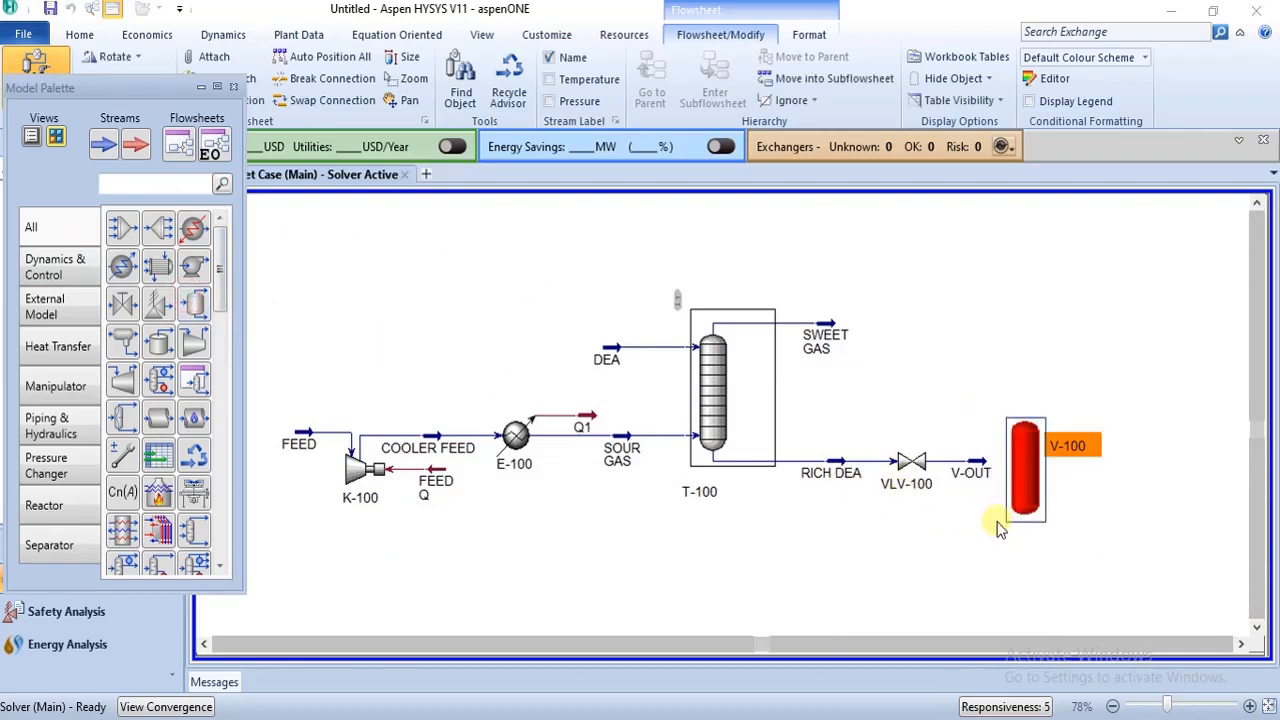
left_click(952, 556)
Connect separator V-100 with V-OUT as inlet, VAP1 as vapour outlet and LIQ1 as liquid outlet, and close its window
double_click(1023, 470)
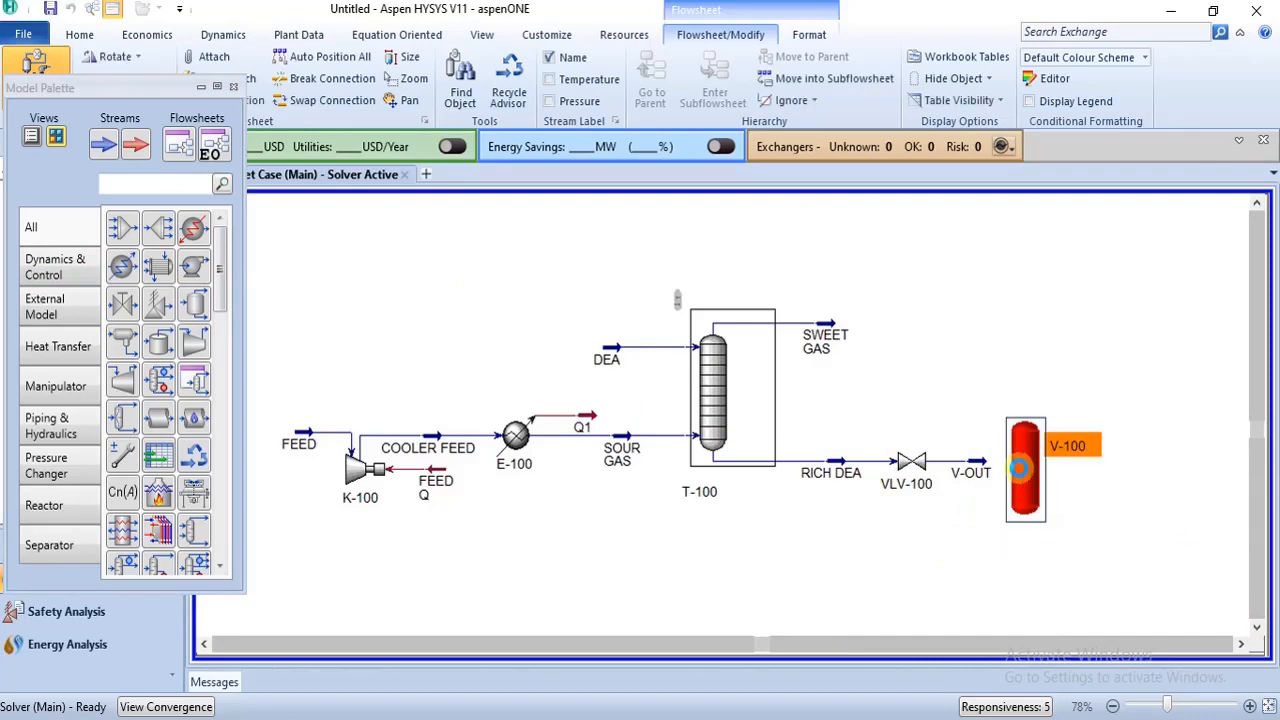
left_click(559, 322)
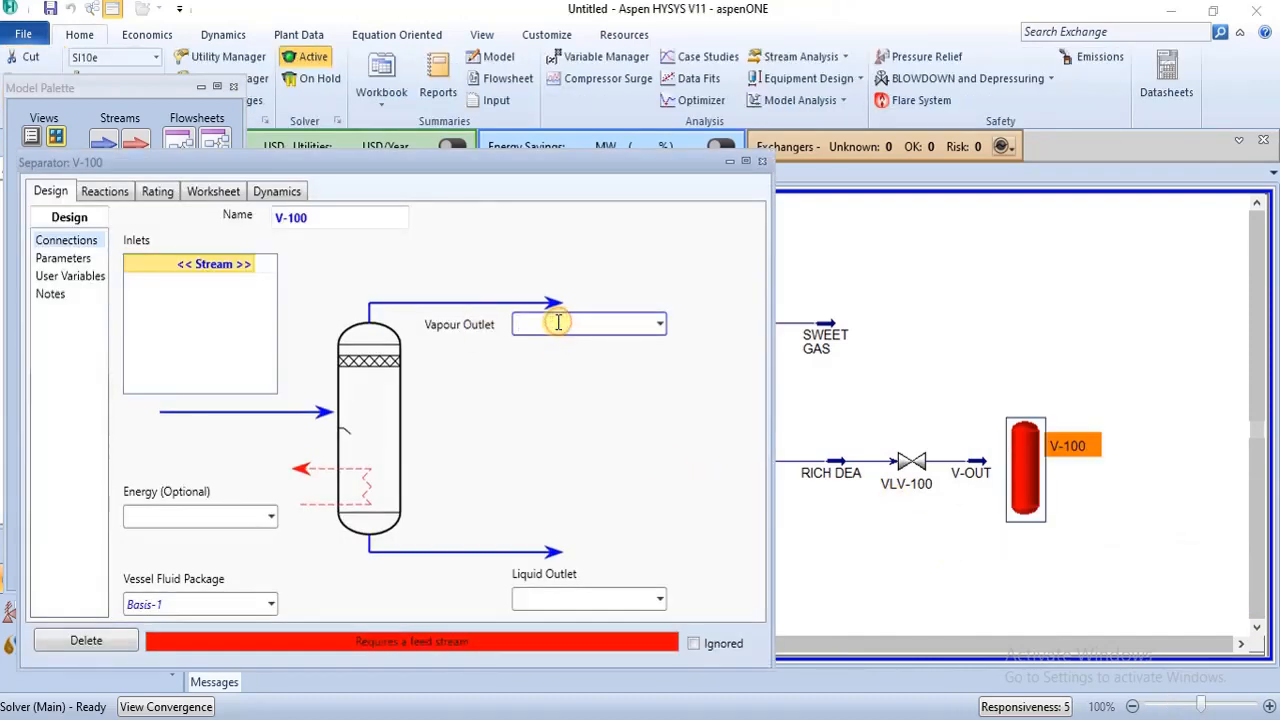
type("VAP1")
key("Return")
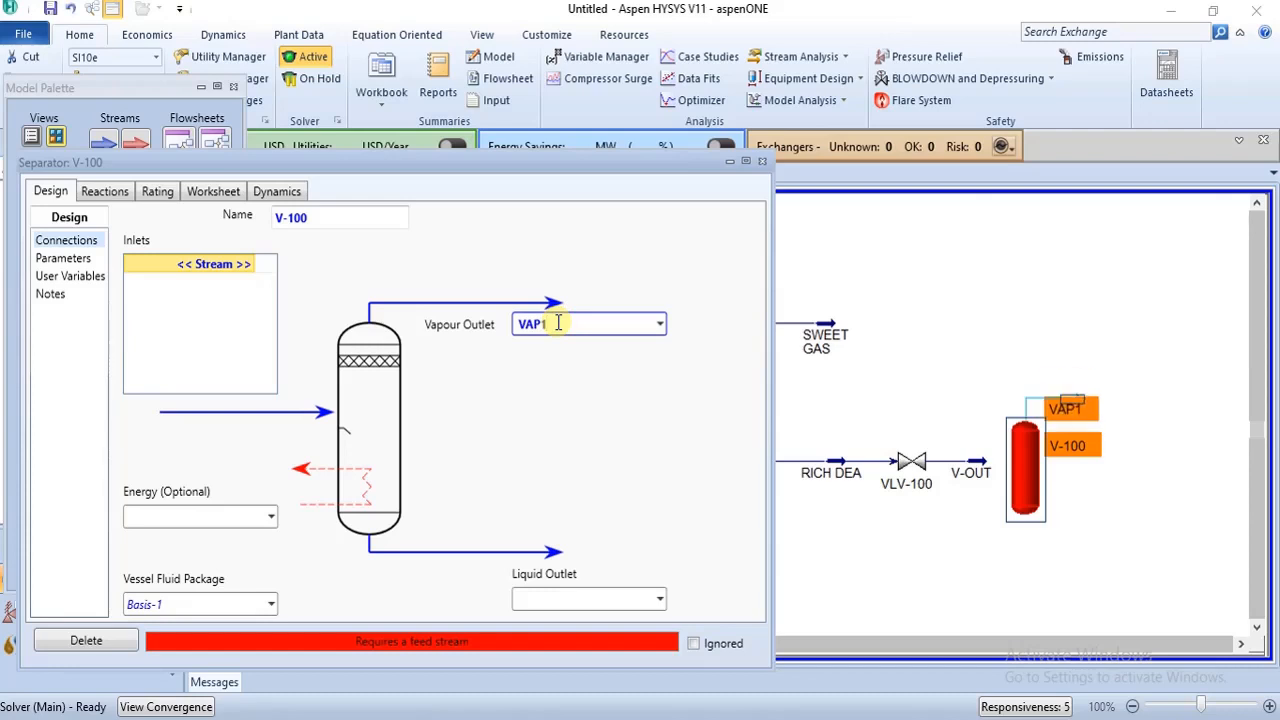
left_click(576, 600)
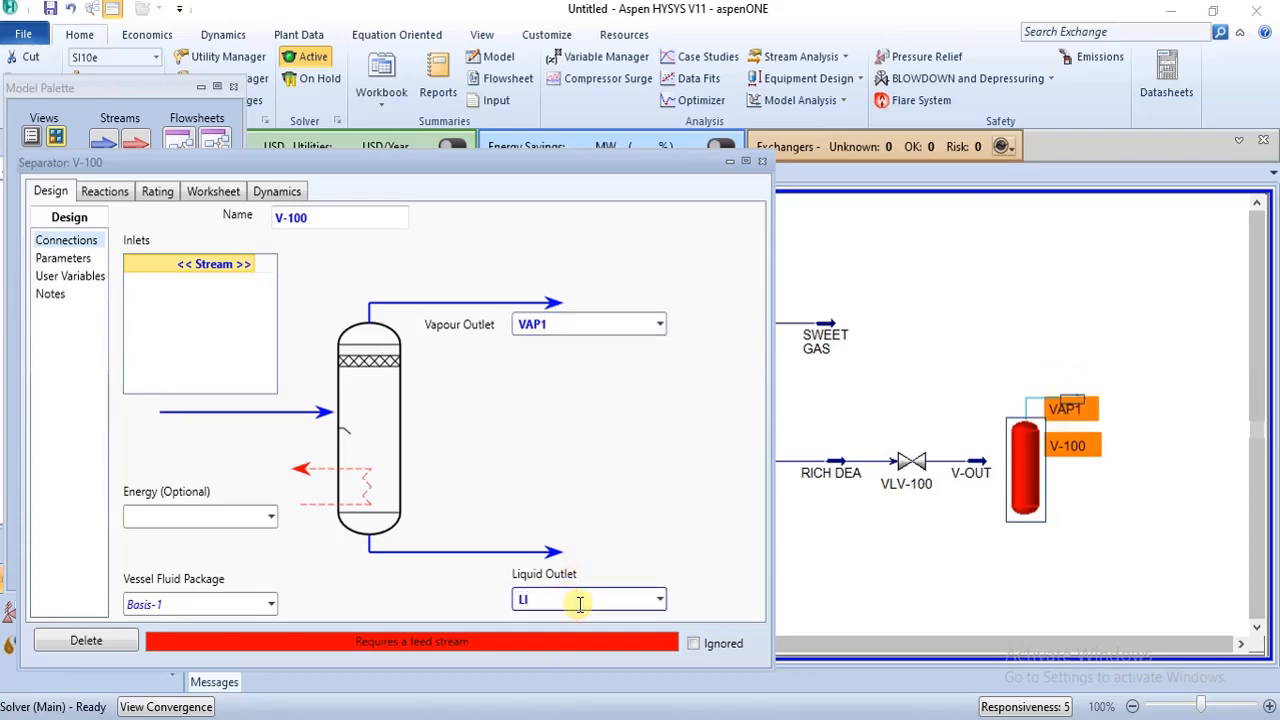
type("LIQ1")
key("Return")
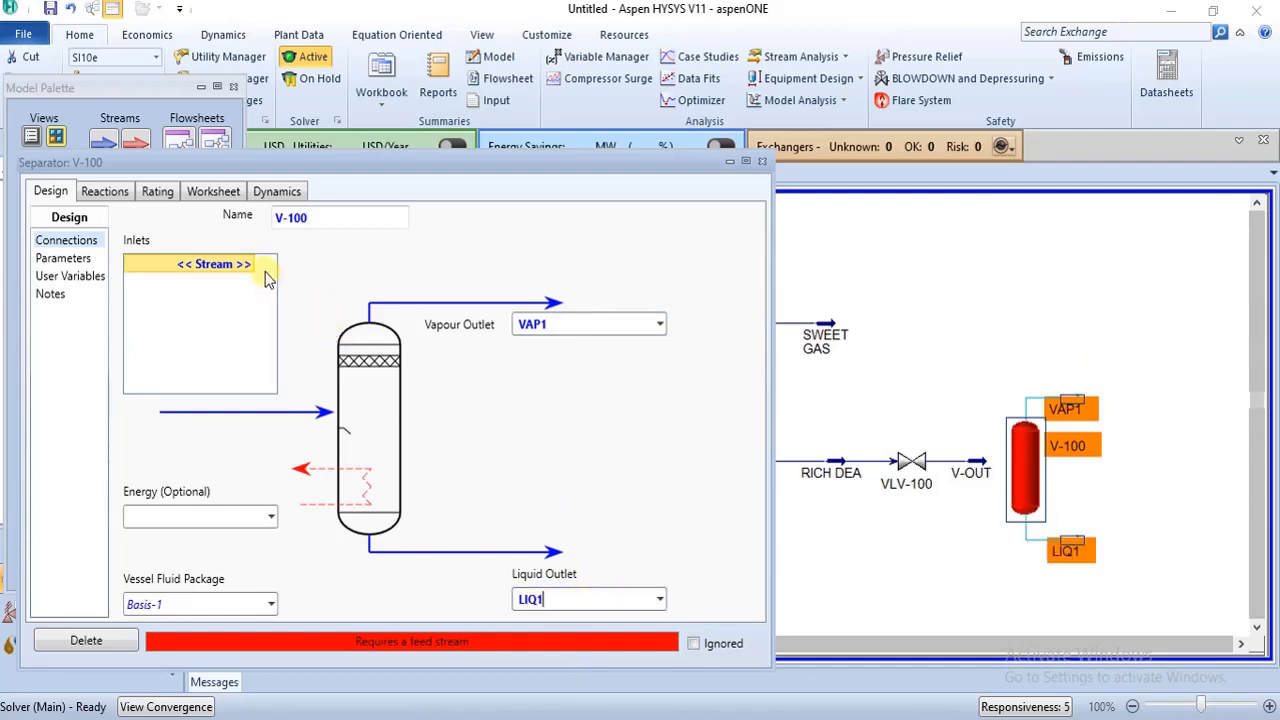
left_click(256, 264)
left_click(249, 263)
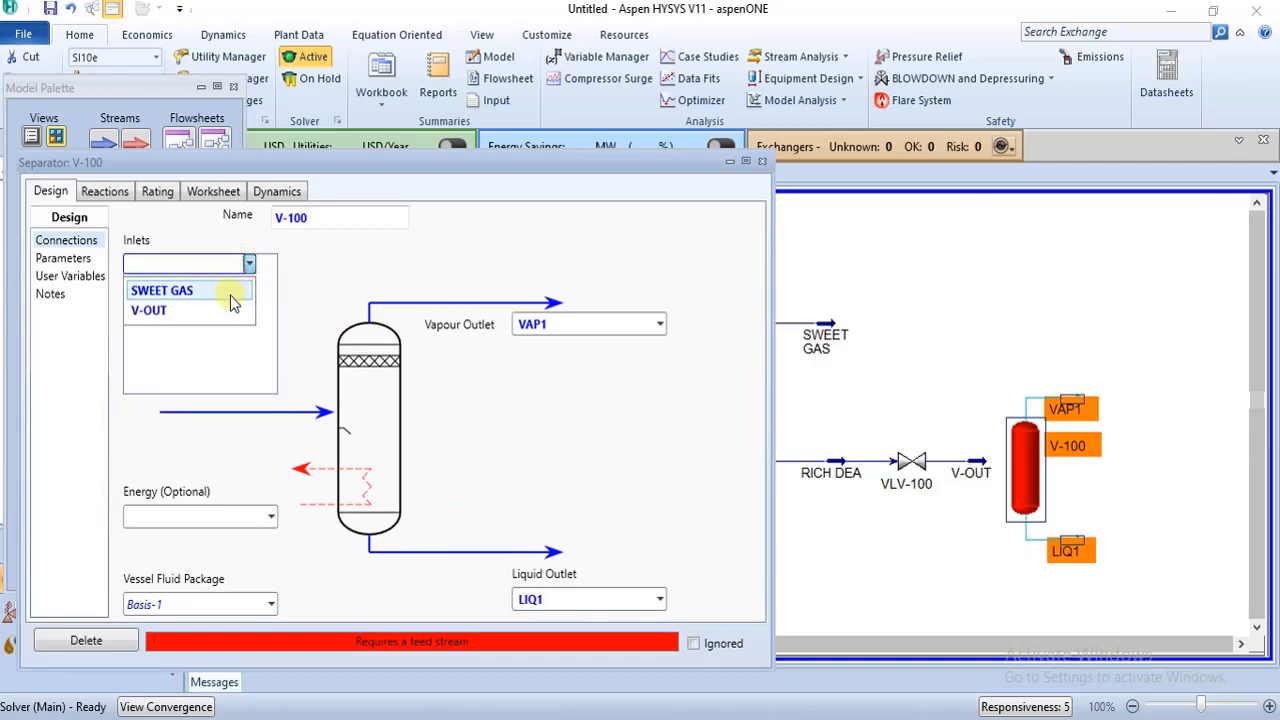
left_click(232, 310)
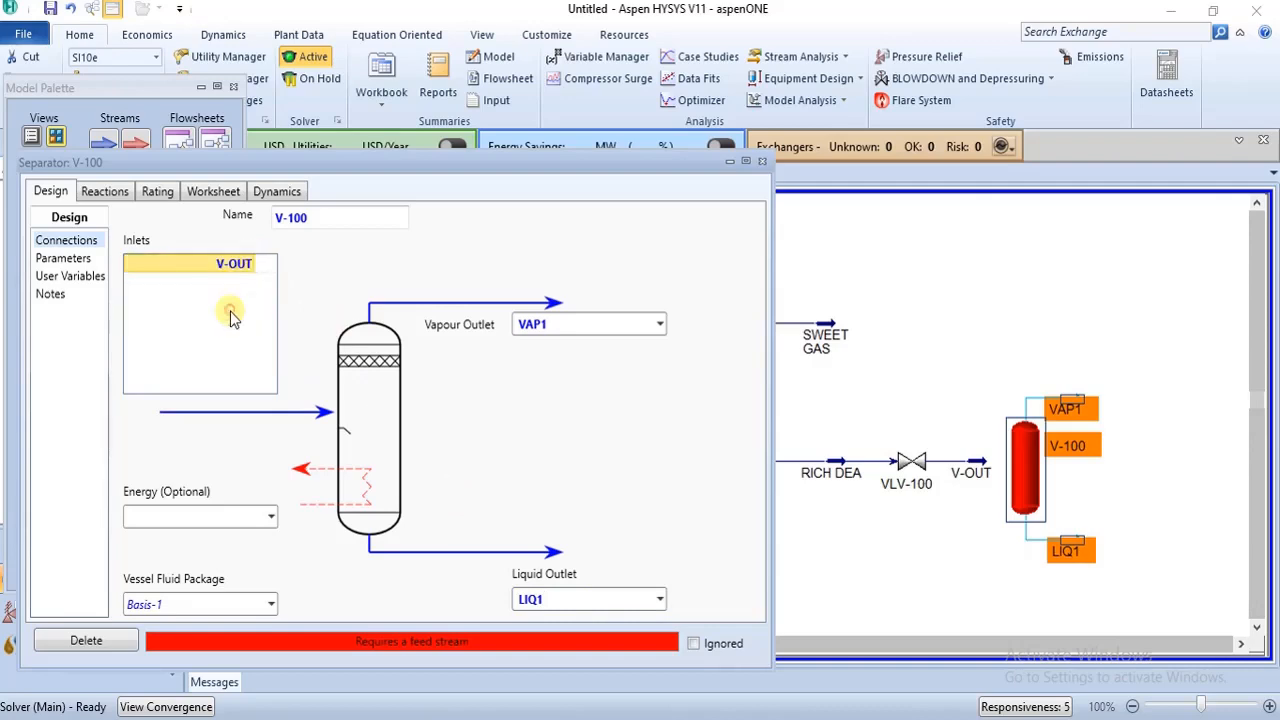
left_click(762, 161)
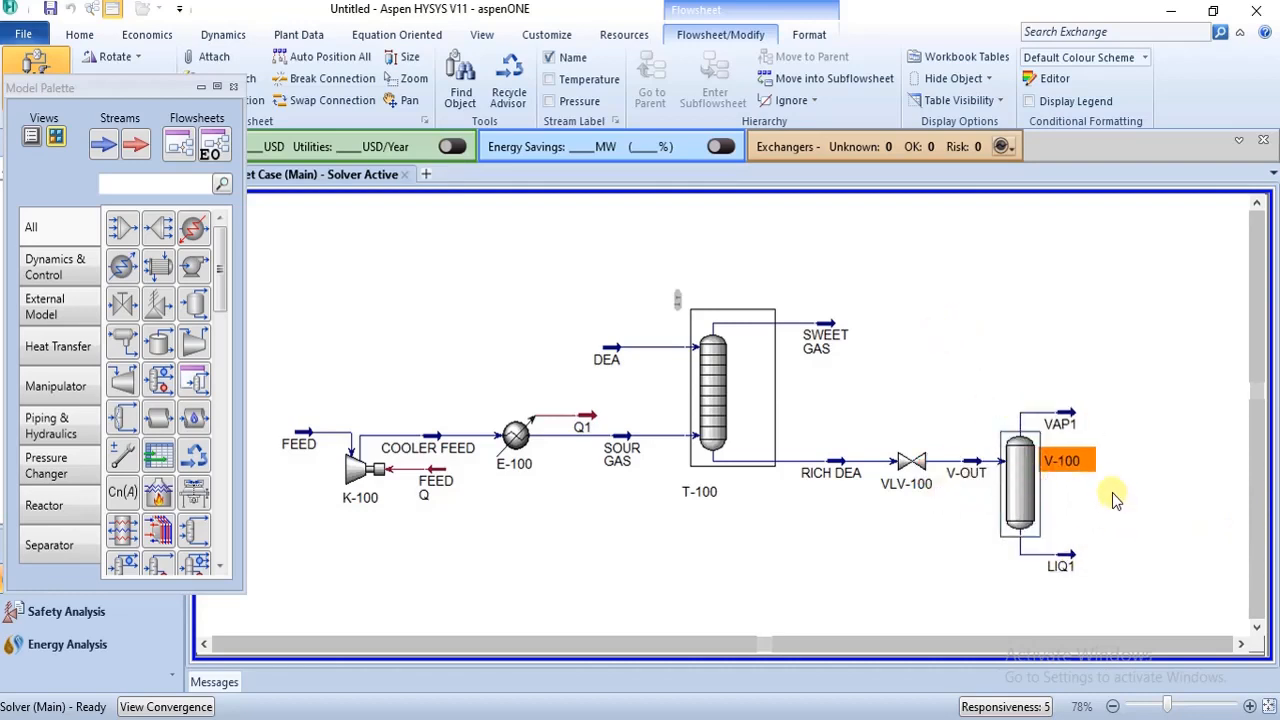
left_click(997, 369)
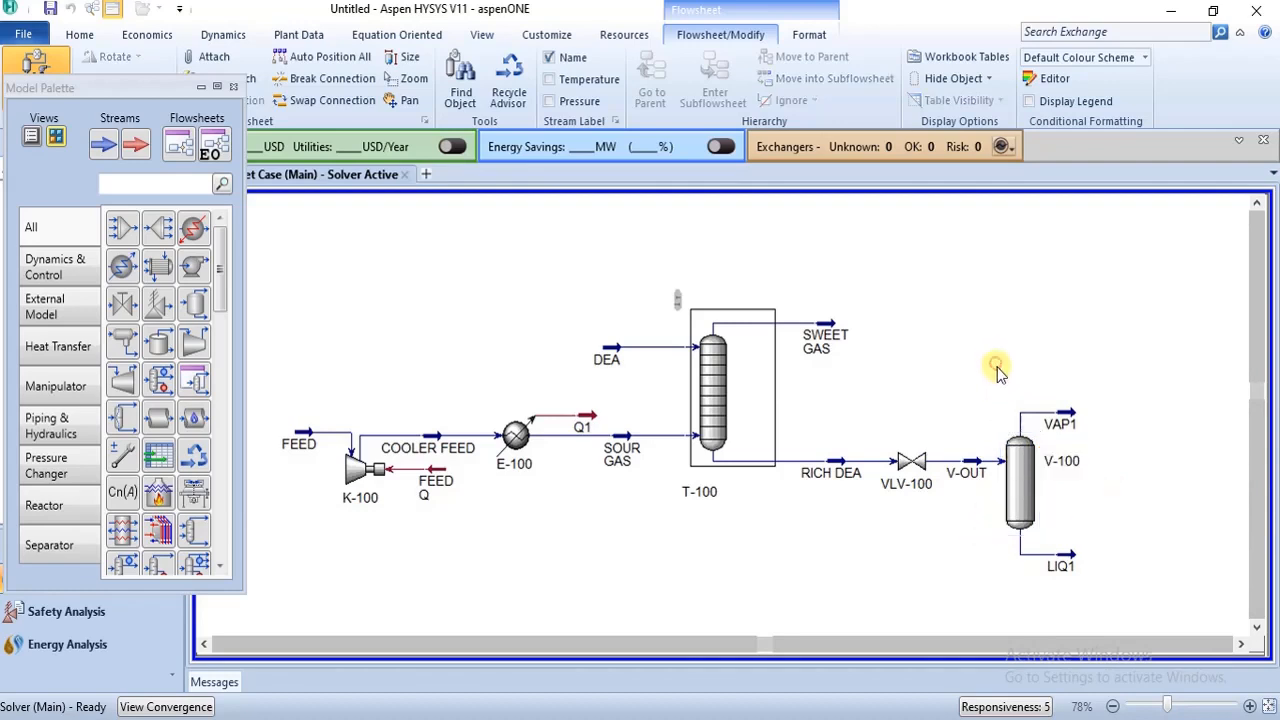
mouse_move(1010, 470)
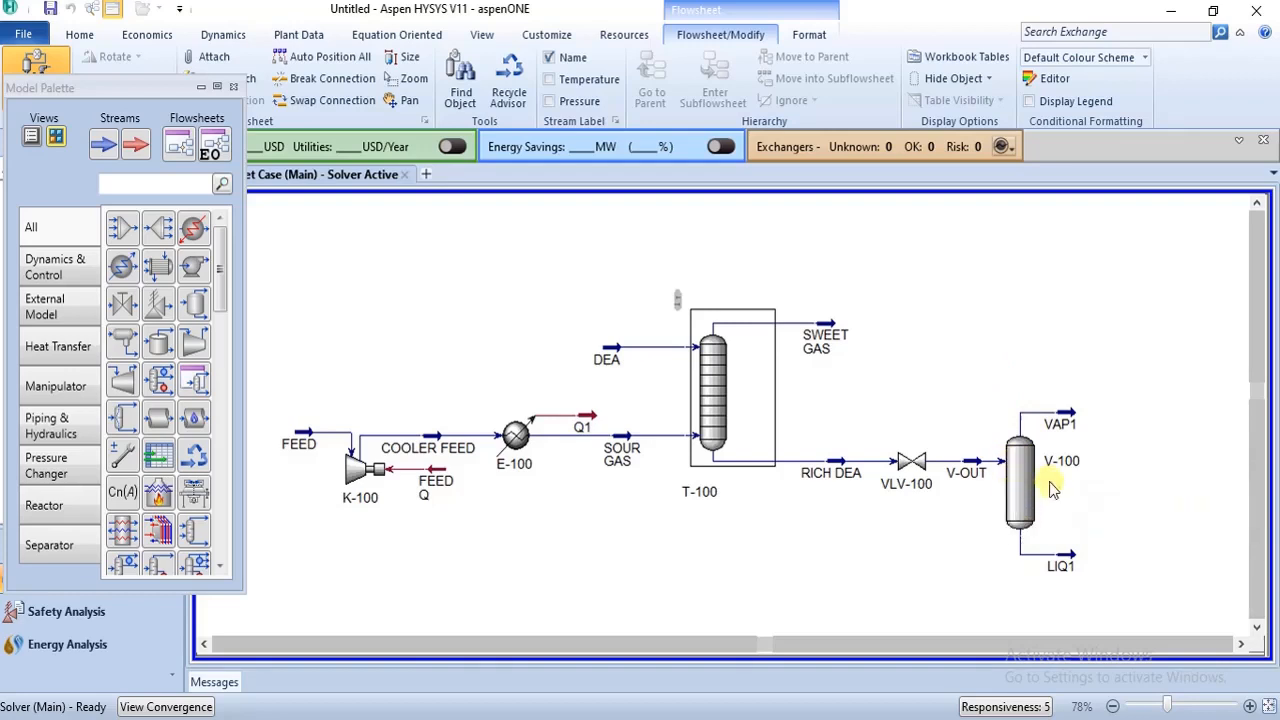
mouse_move(1048, 440)
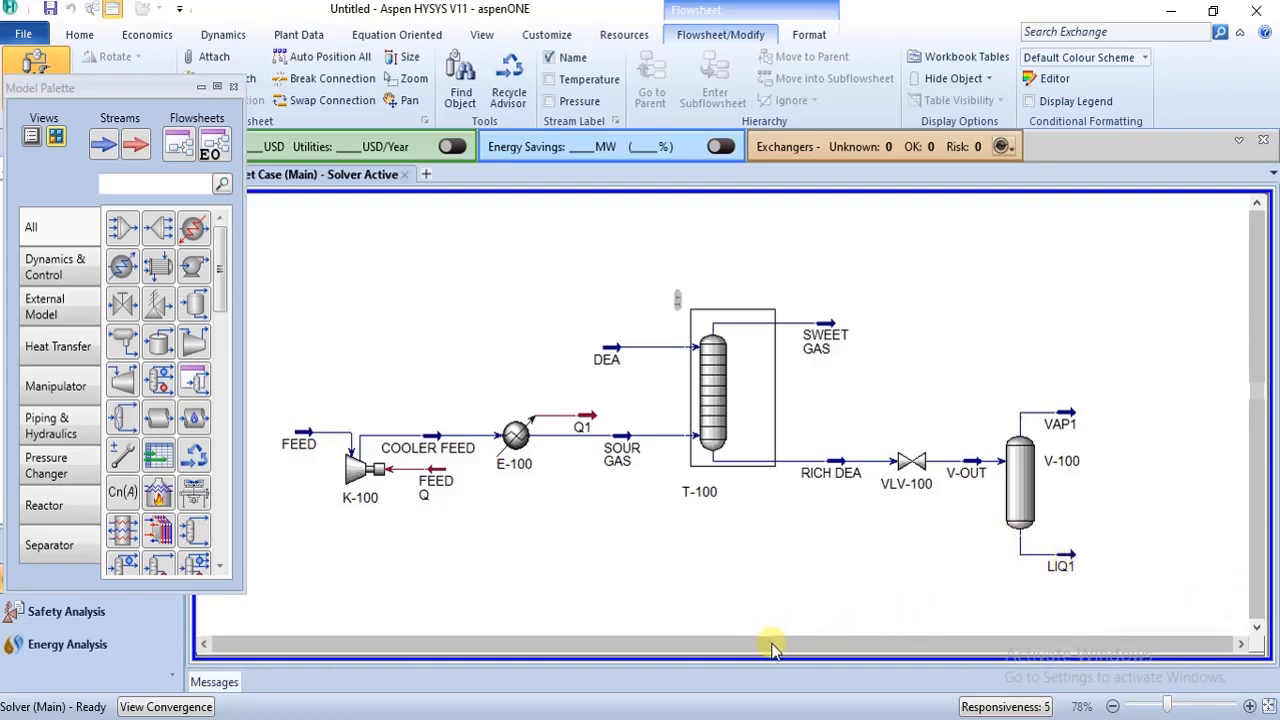
left_click_drag(770, 648, 887, 670)
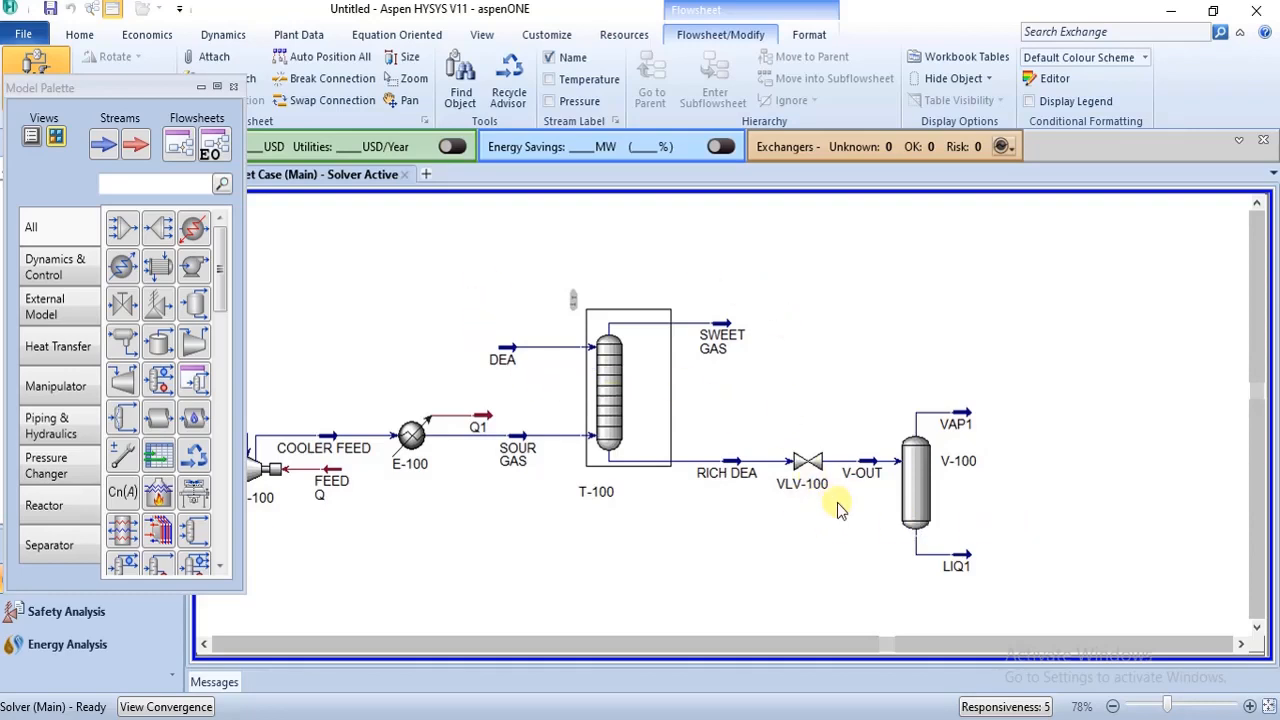
mouse_move(917, 522)
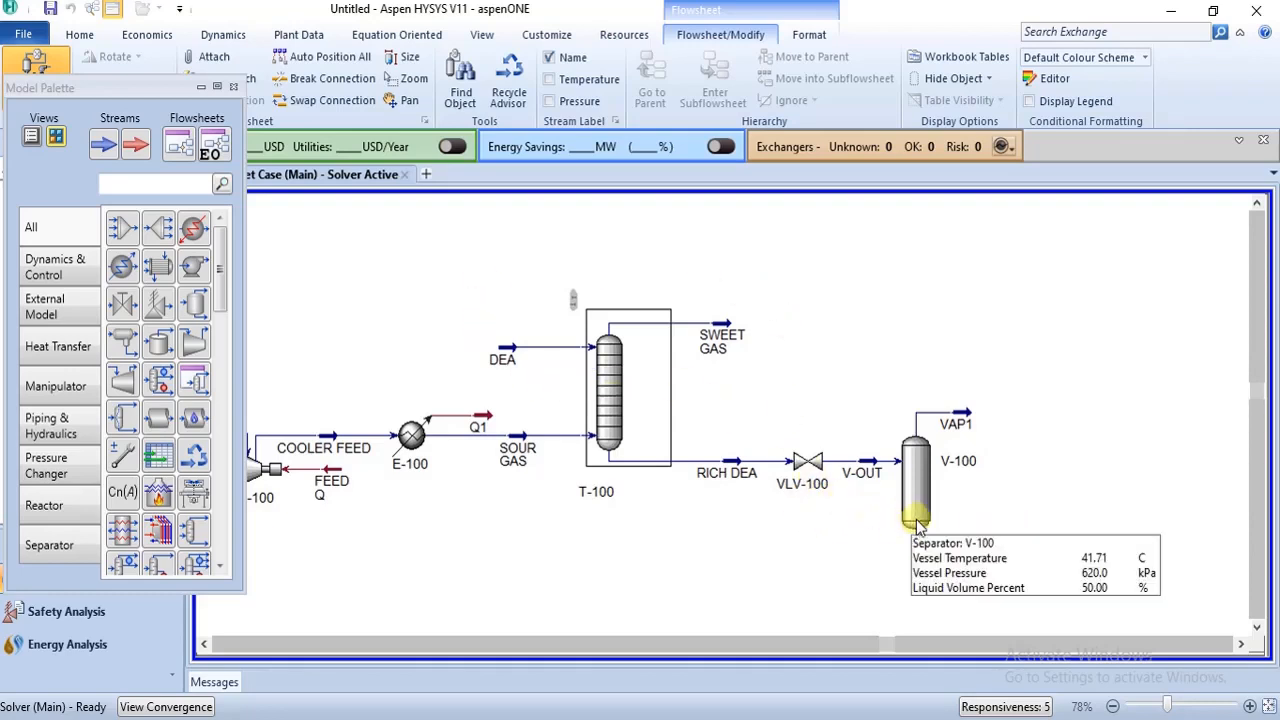
left_click_drag(917, 522, 968, 555)
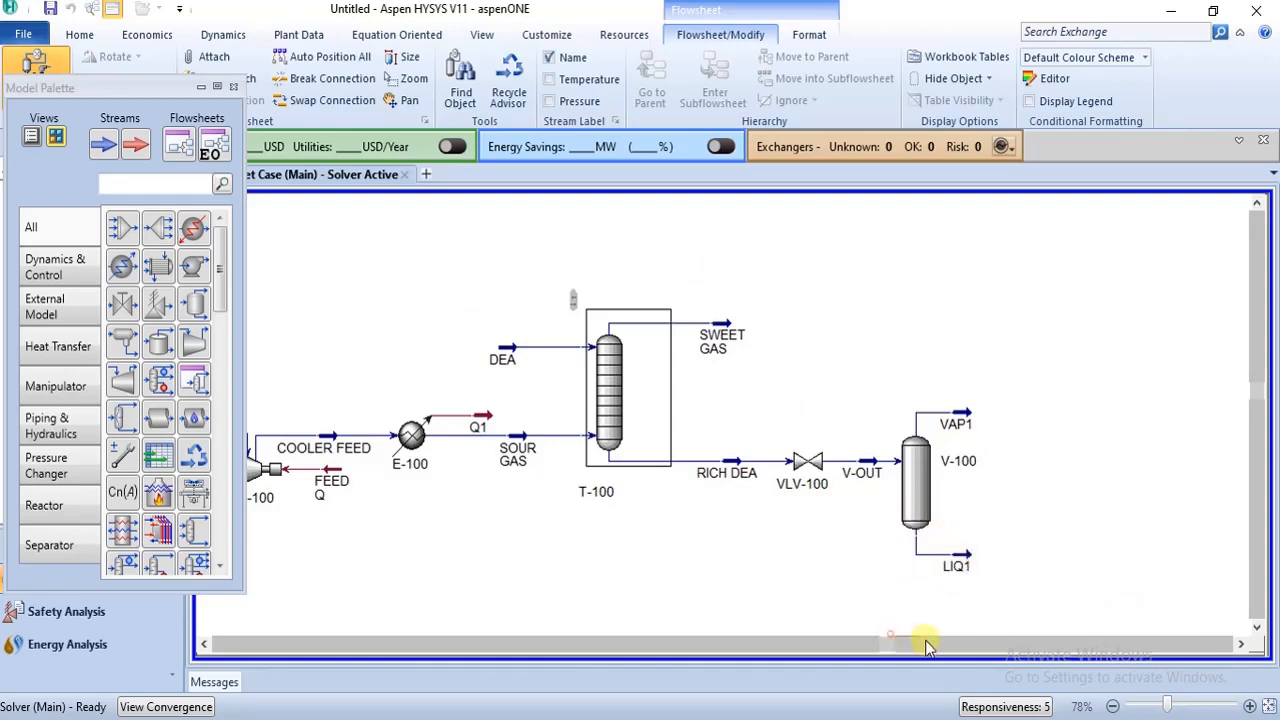
Place a heat exchanger on the flowsheet just after the LIQ1 stream and align it with that stream
left_click_drag(886, 646, 1003, 655)
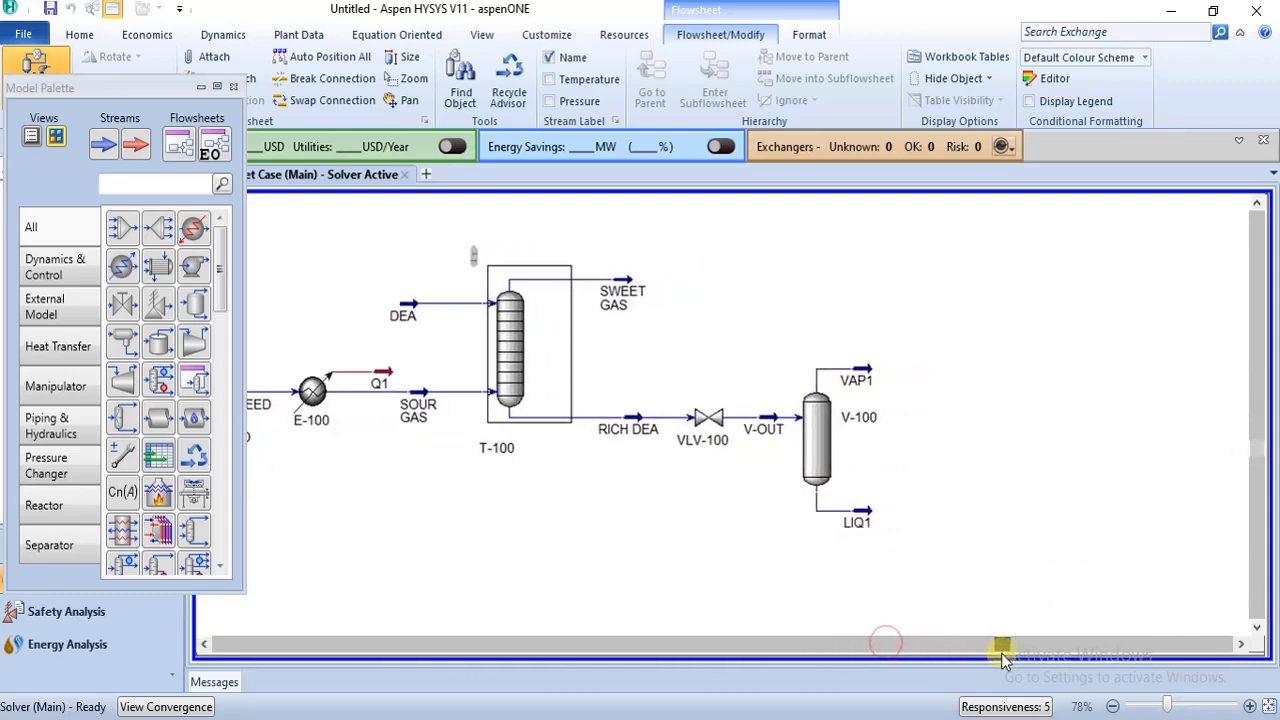
mouse_move(866, 525)
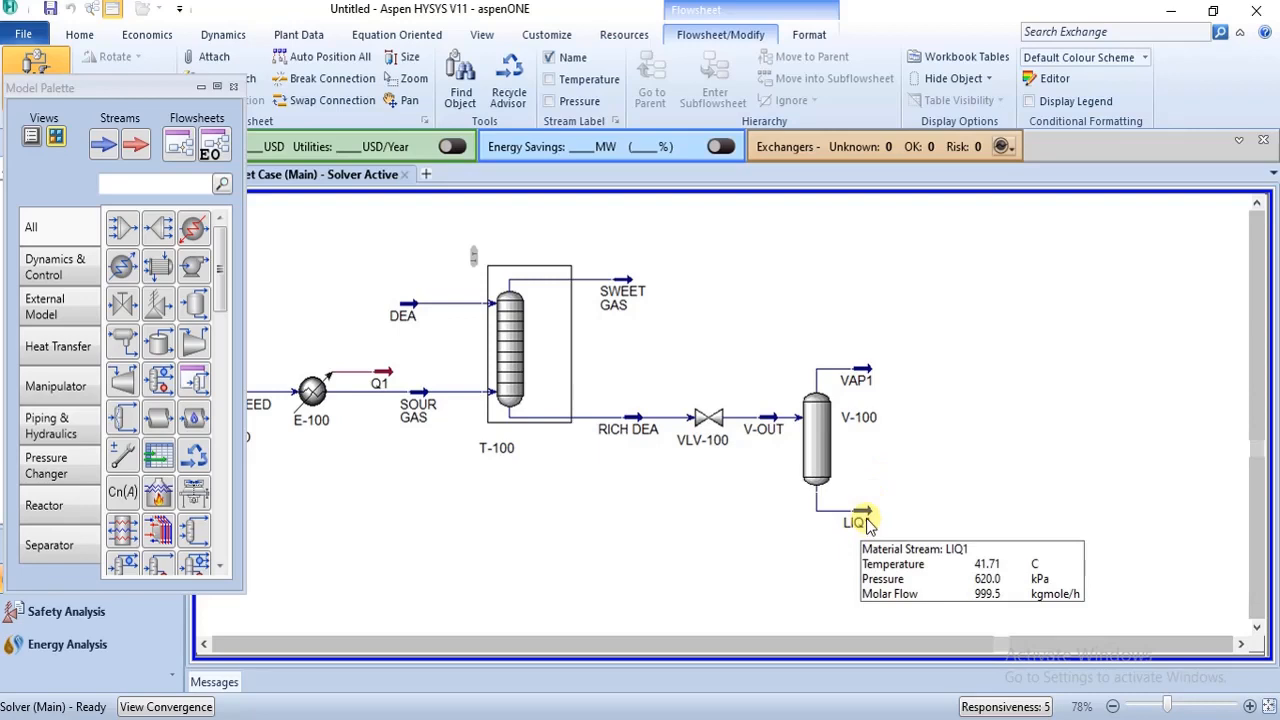
left_click(148, 272)
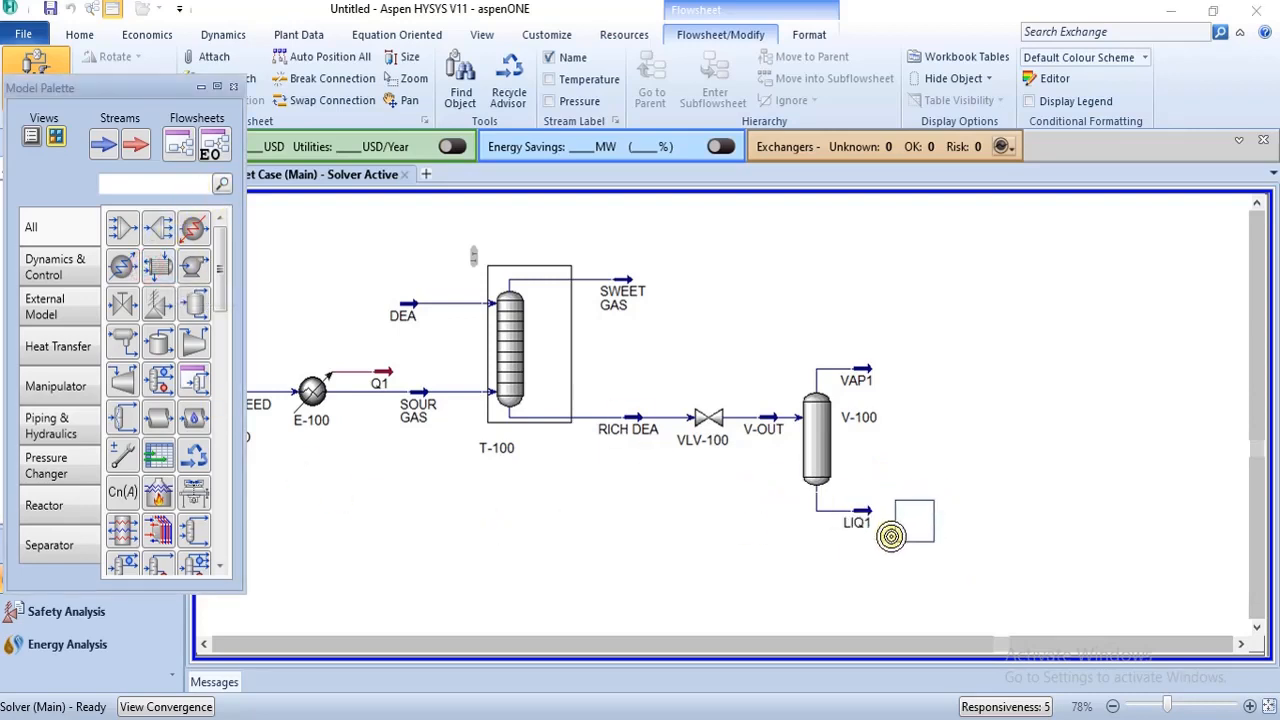
left_click(891, 531)
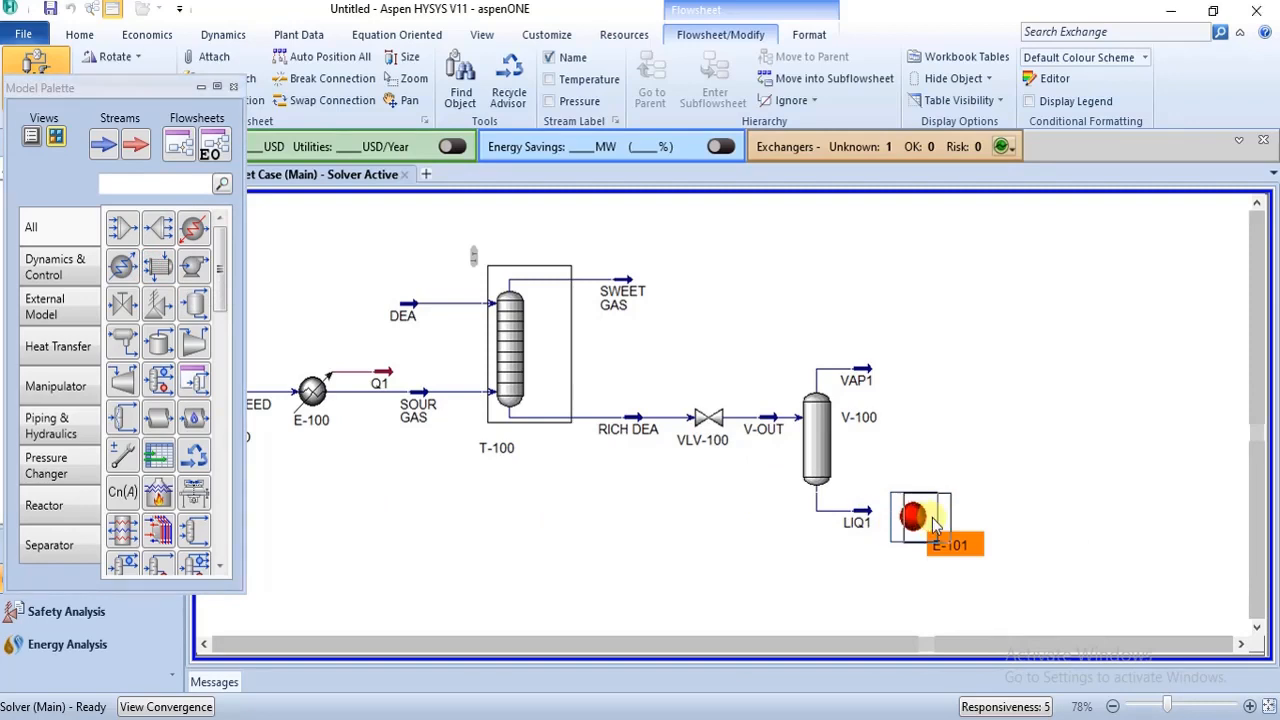
left_click_drag(932, 518, 918, 509)
left_click(1057, 503)
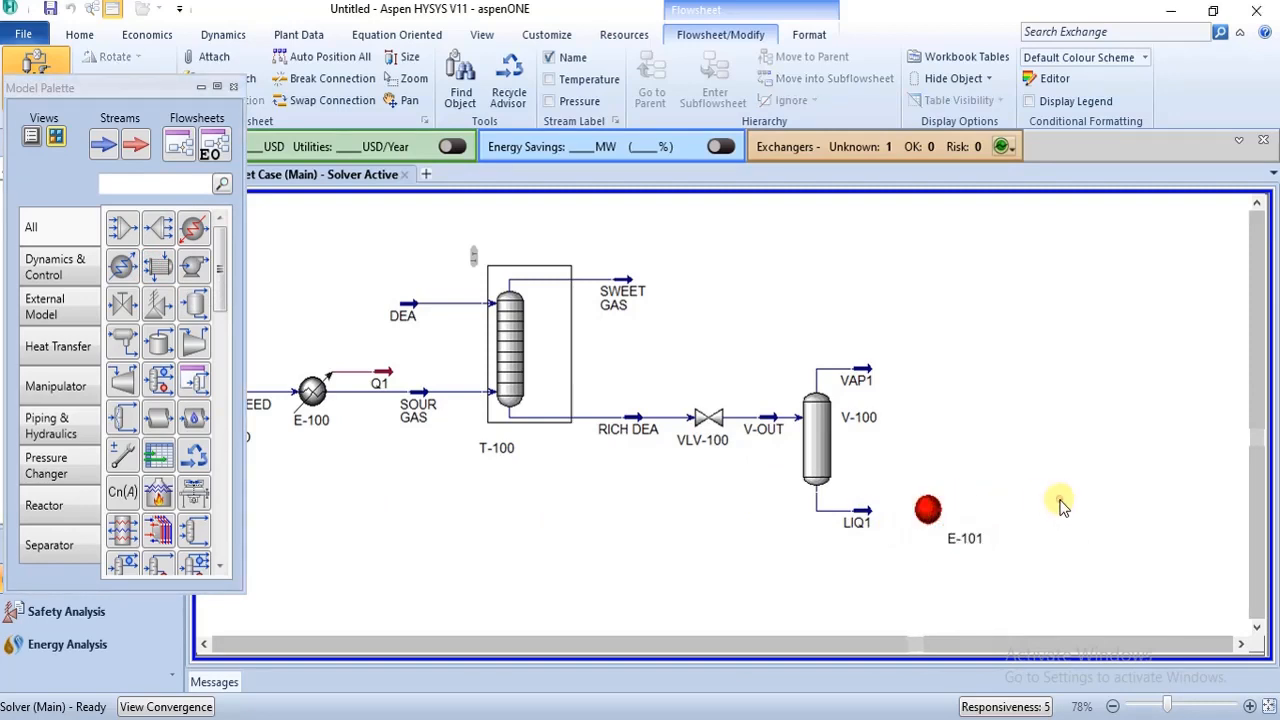
Connect the tube side of heat exchanger E-101 with LIQ1 as inlet and a new stream RICH FEED as outlet
double_click(925, 512)
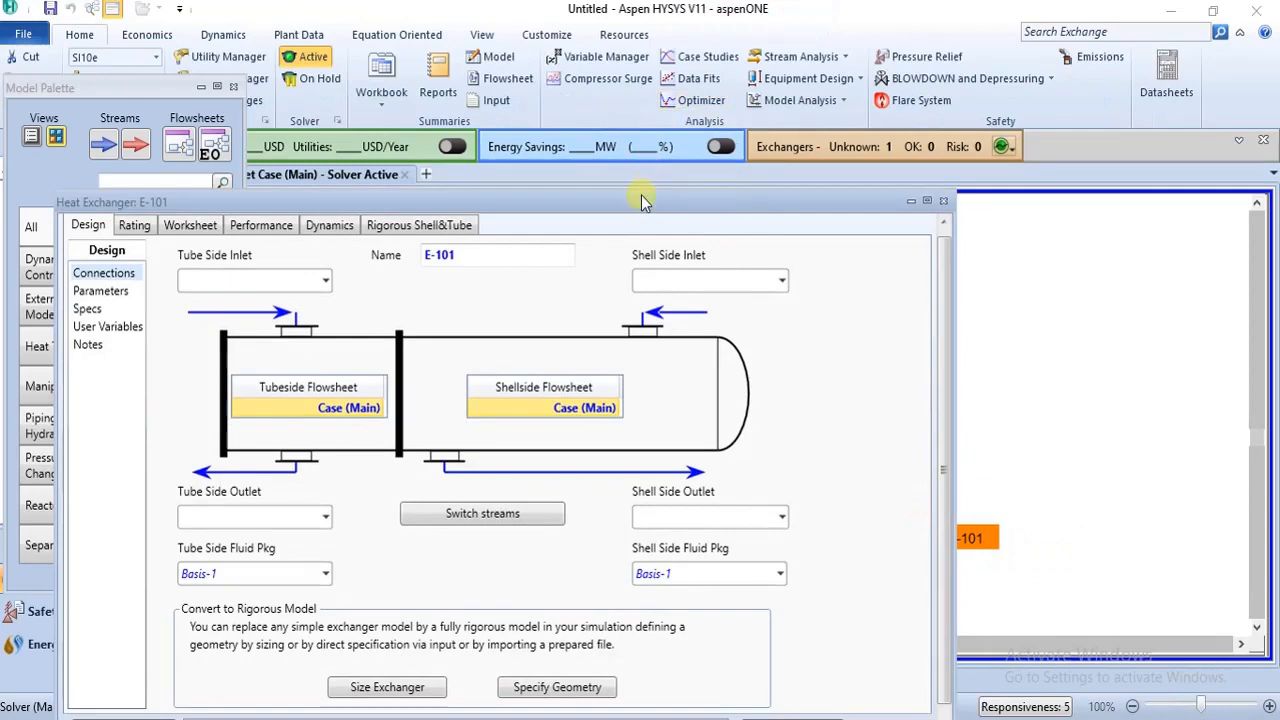
left_click_drag(645, 203, 689, 60)
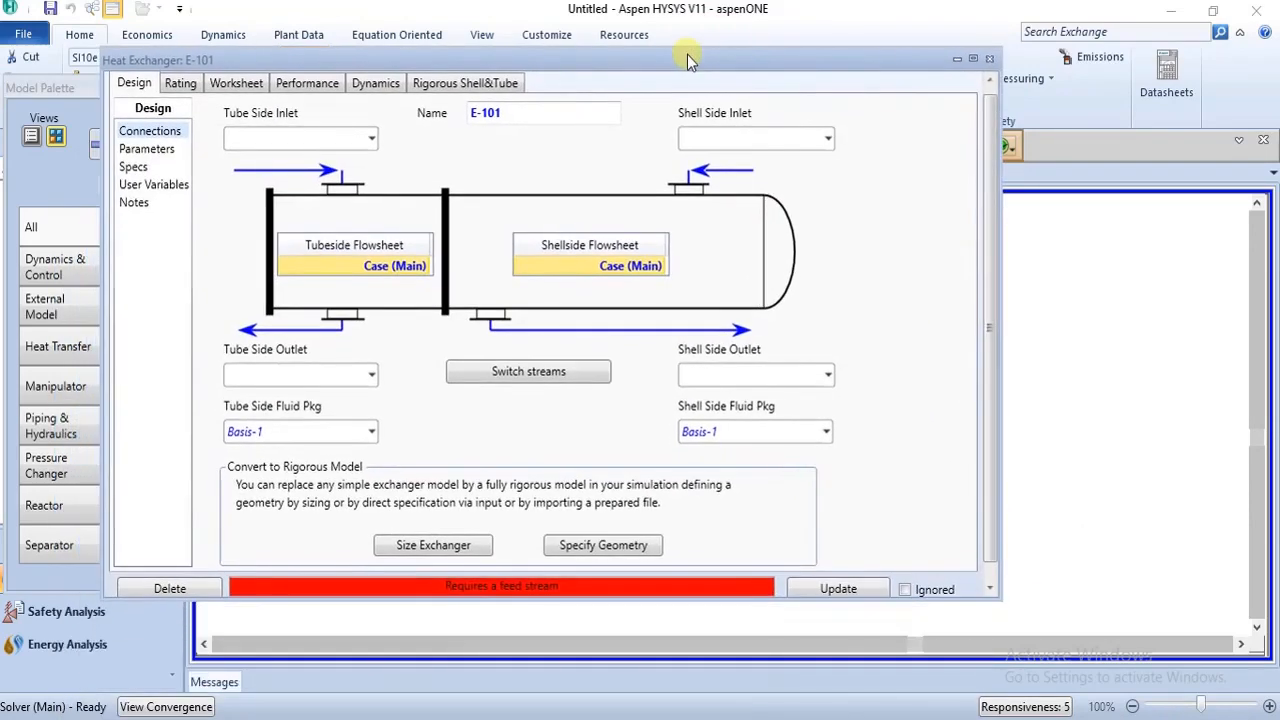
left_click(371, 138)
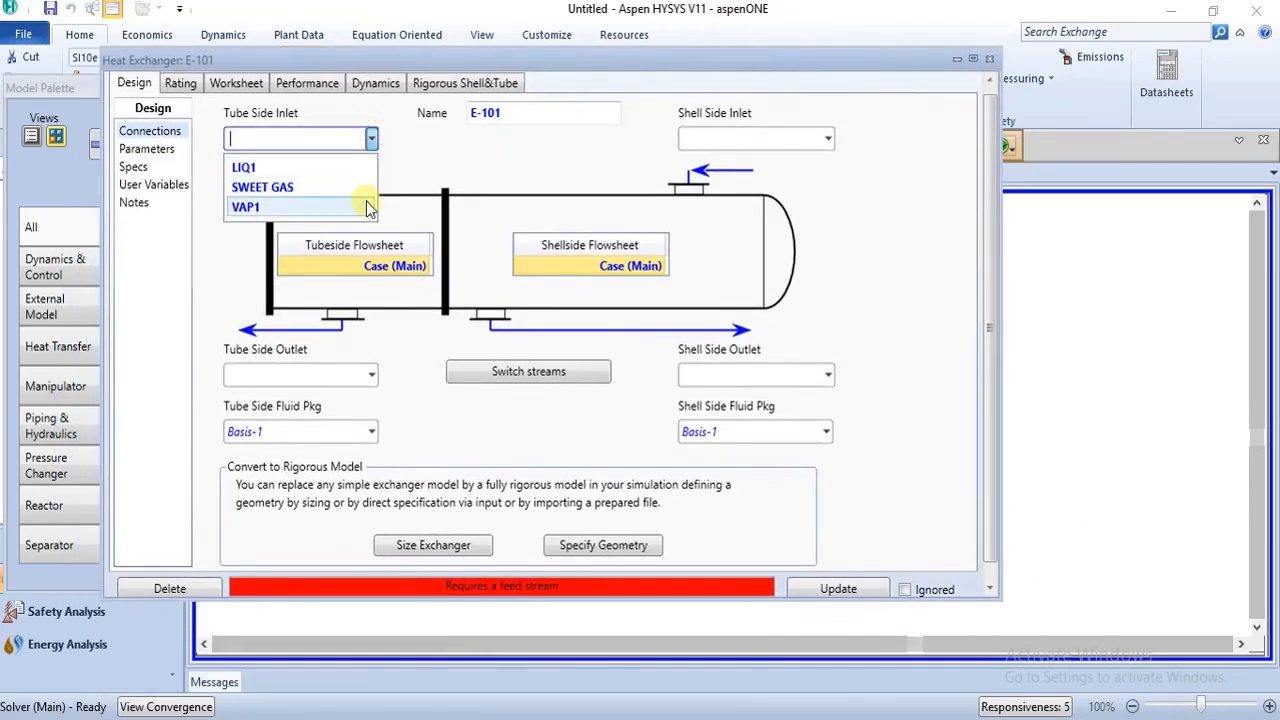
left_click(366, 206)
left_click(373, 137)
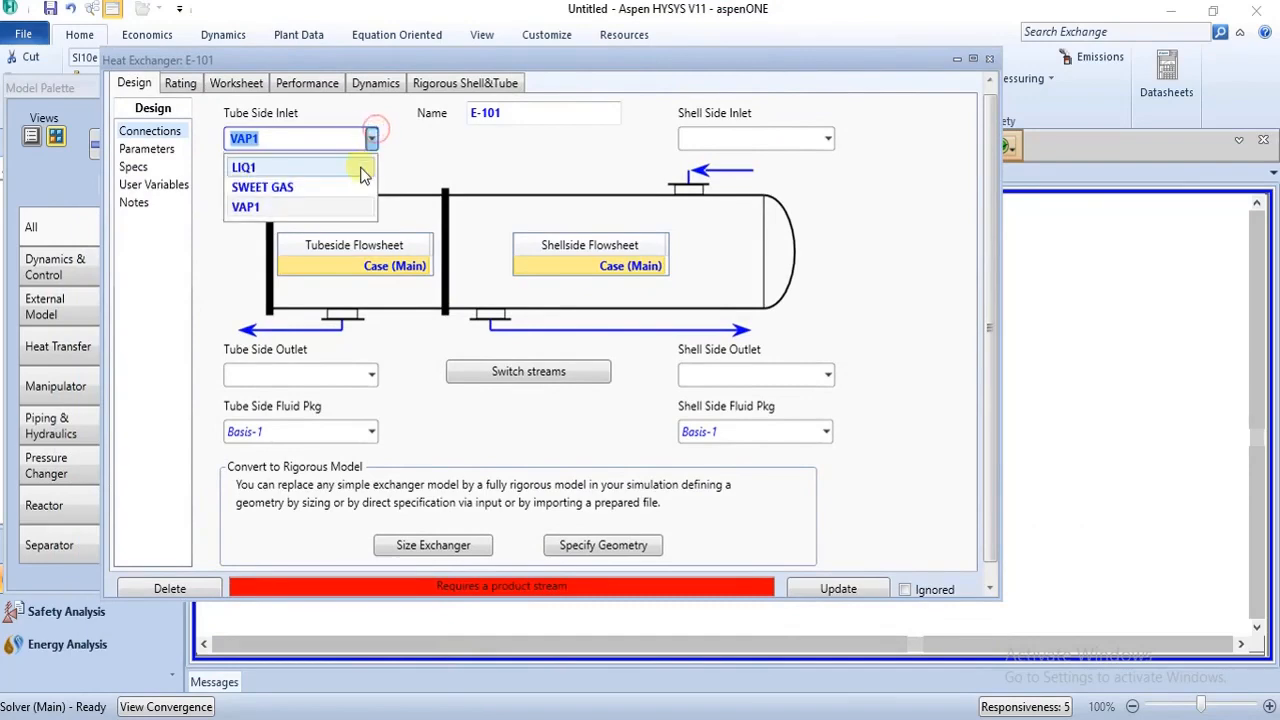
left_click(362, 165)
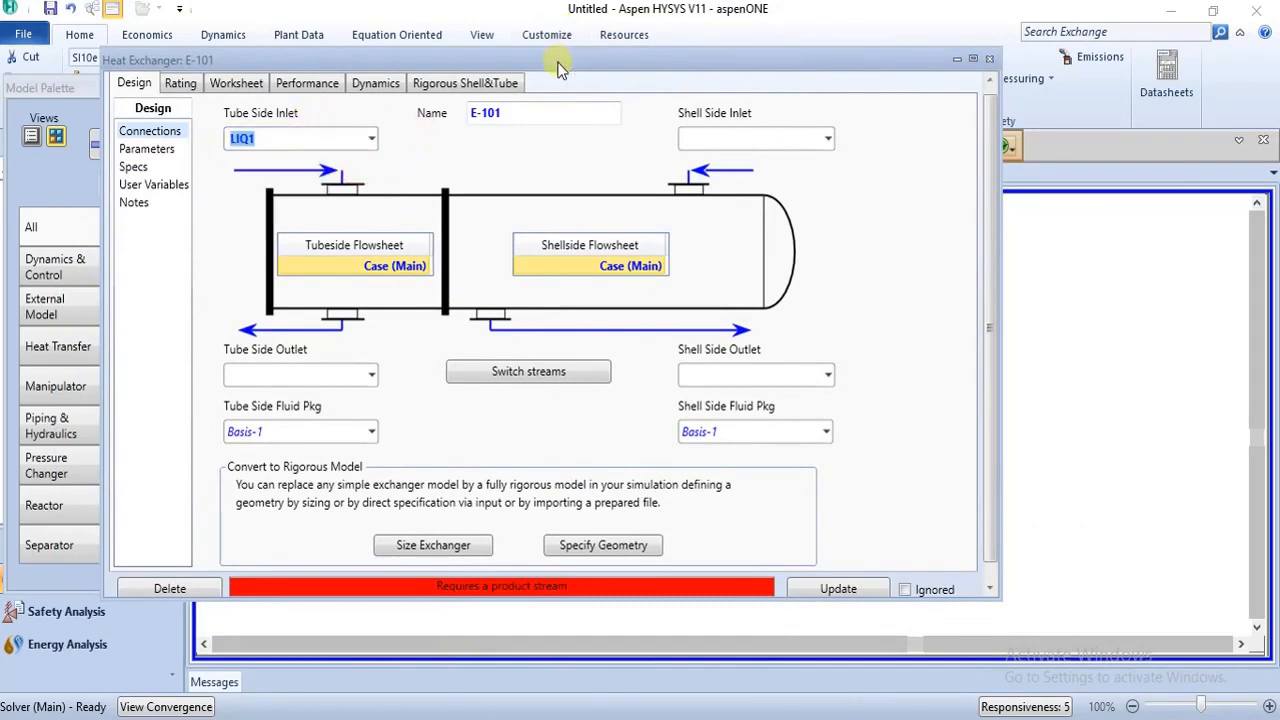
left_click_drag(559, 66, 665, 58)
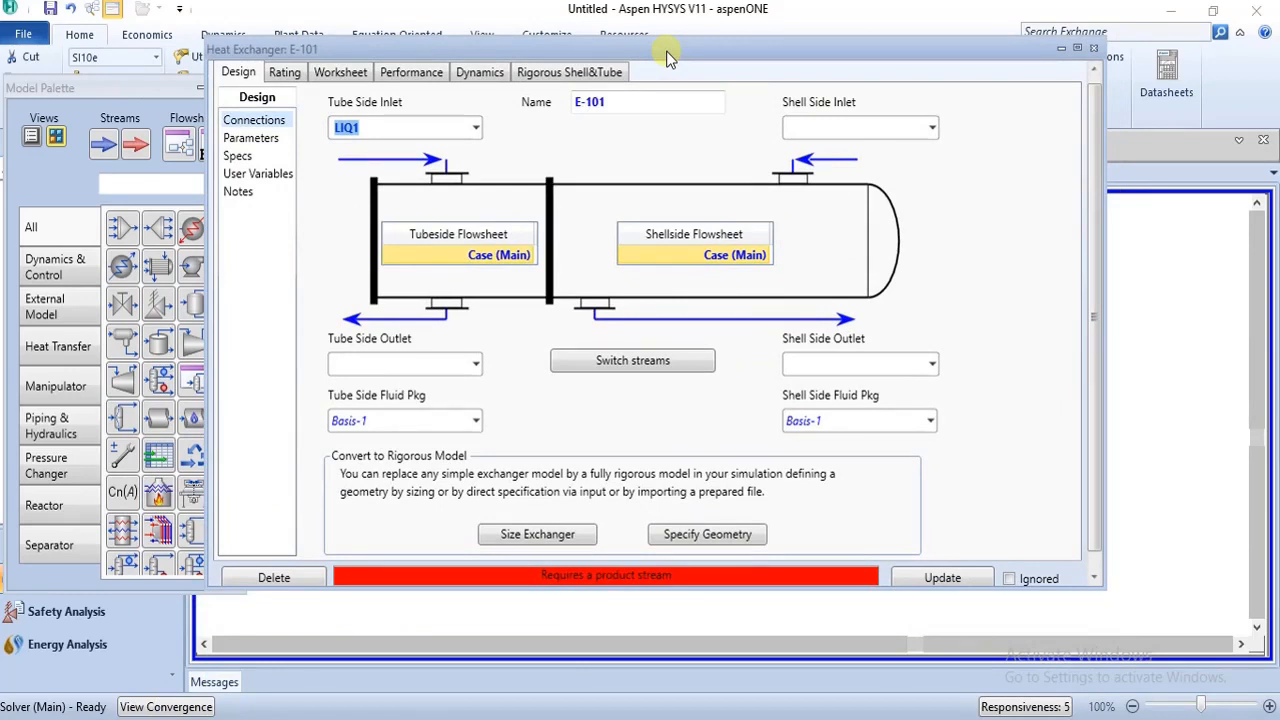
left_click(419, 359)
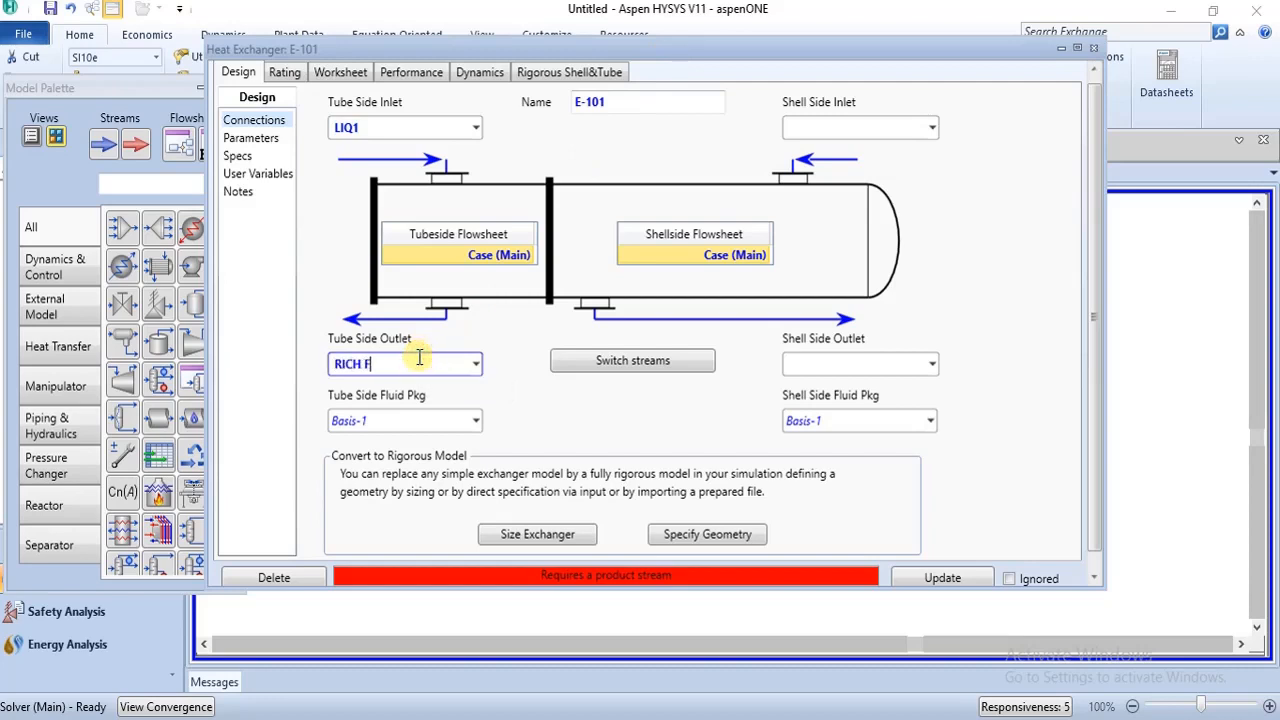
type("RICH FEED")
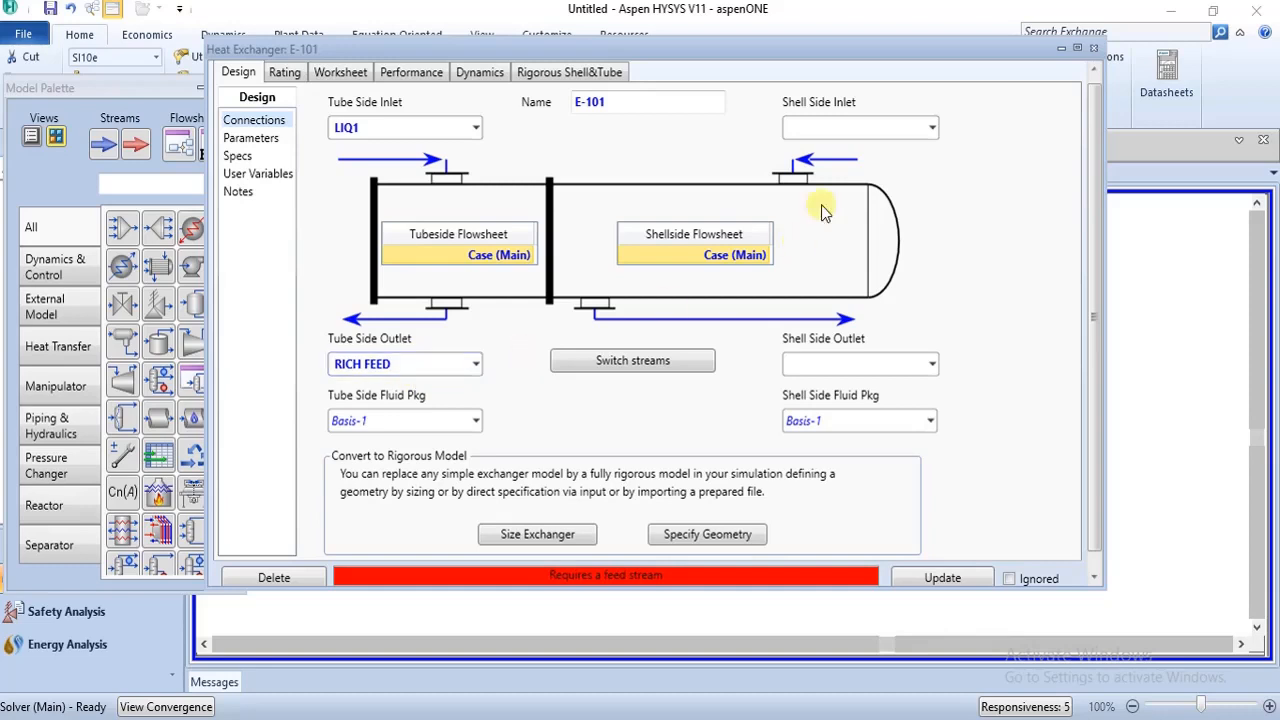
Connect E-101's shell side with new streams SHELL IN as inlet and LEAN PUMP as outlet, and enlarge the exchanger window
left_click(871, 127)
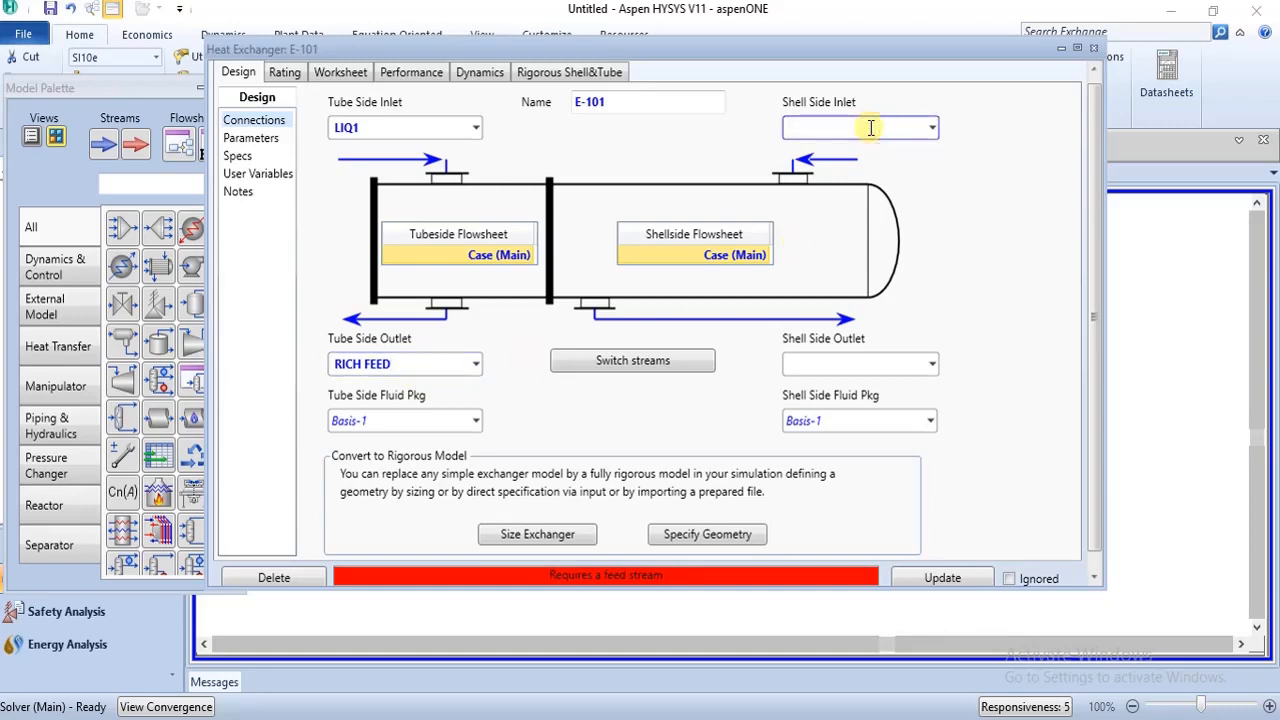
type("SHELL IN")
key("Return")
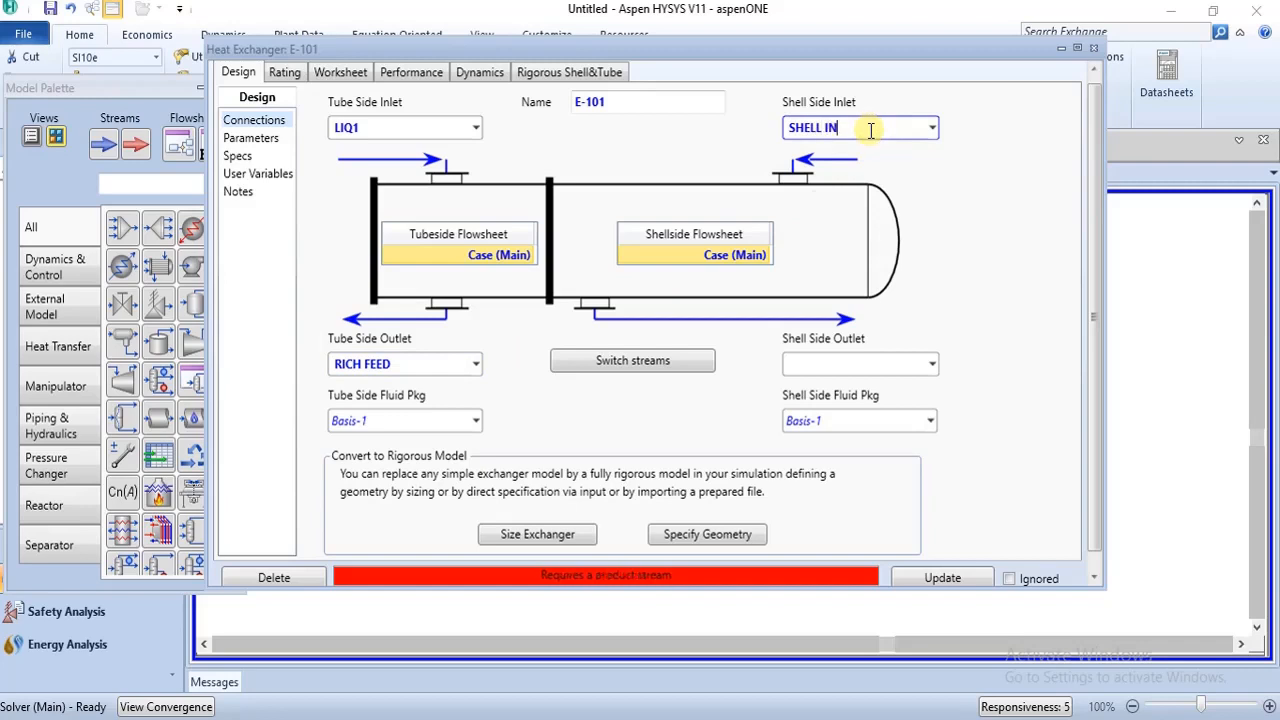
left_click(830, 362)
type("L")
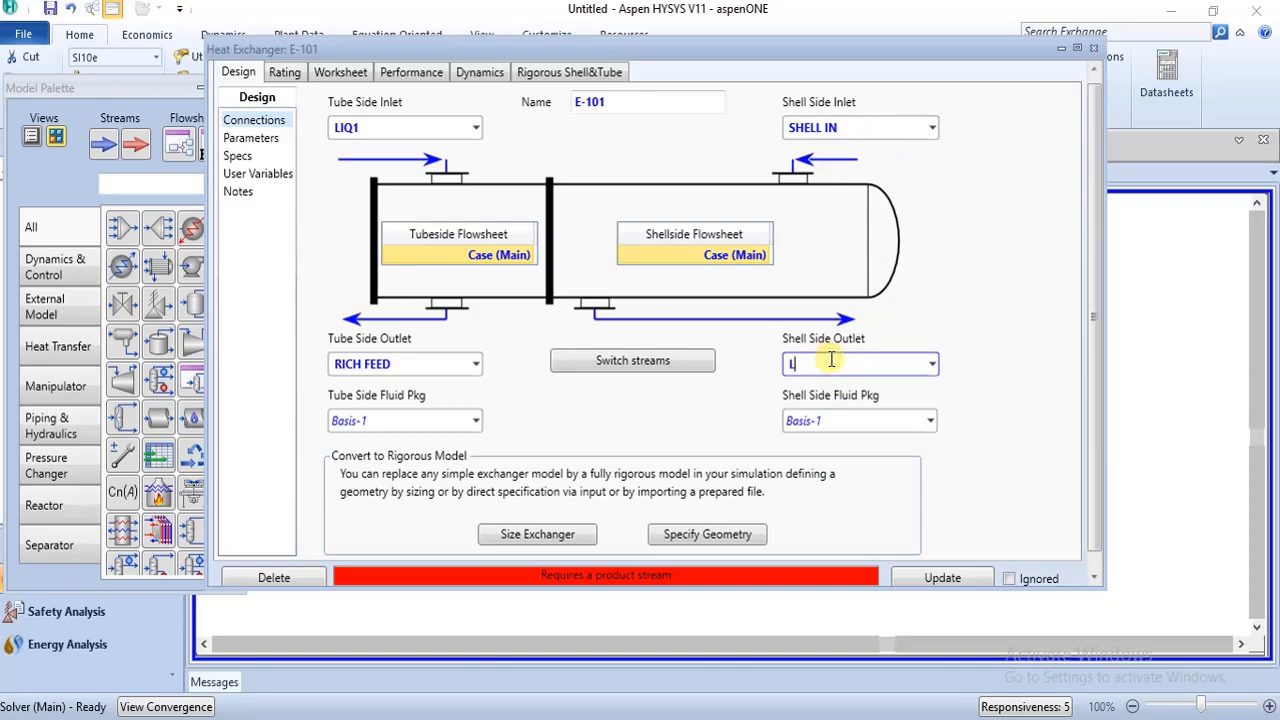
type("EAN PUMP")
key("Return")
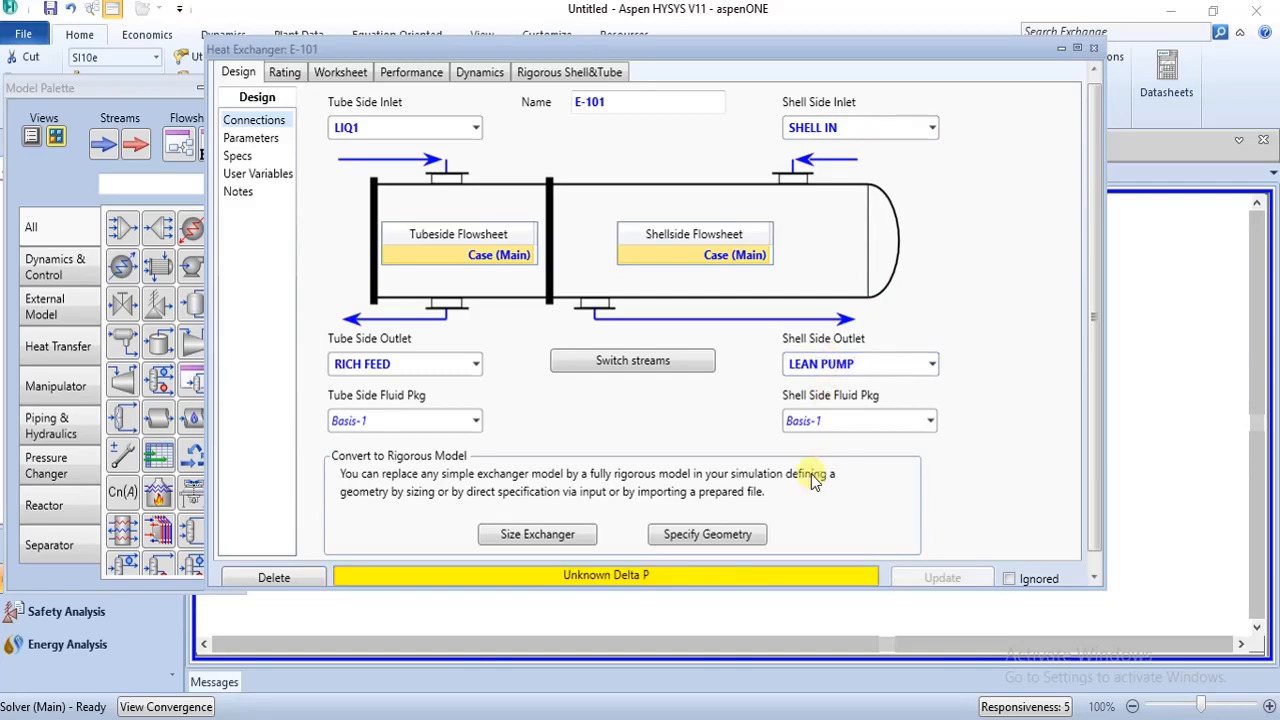
left_click_drag(716, 590, 714, 626)
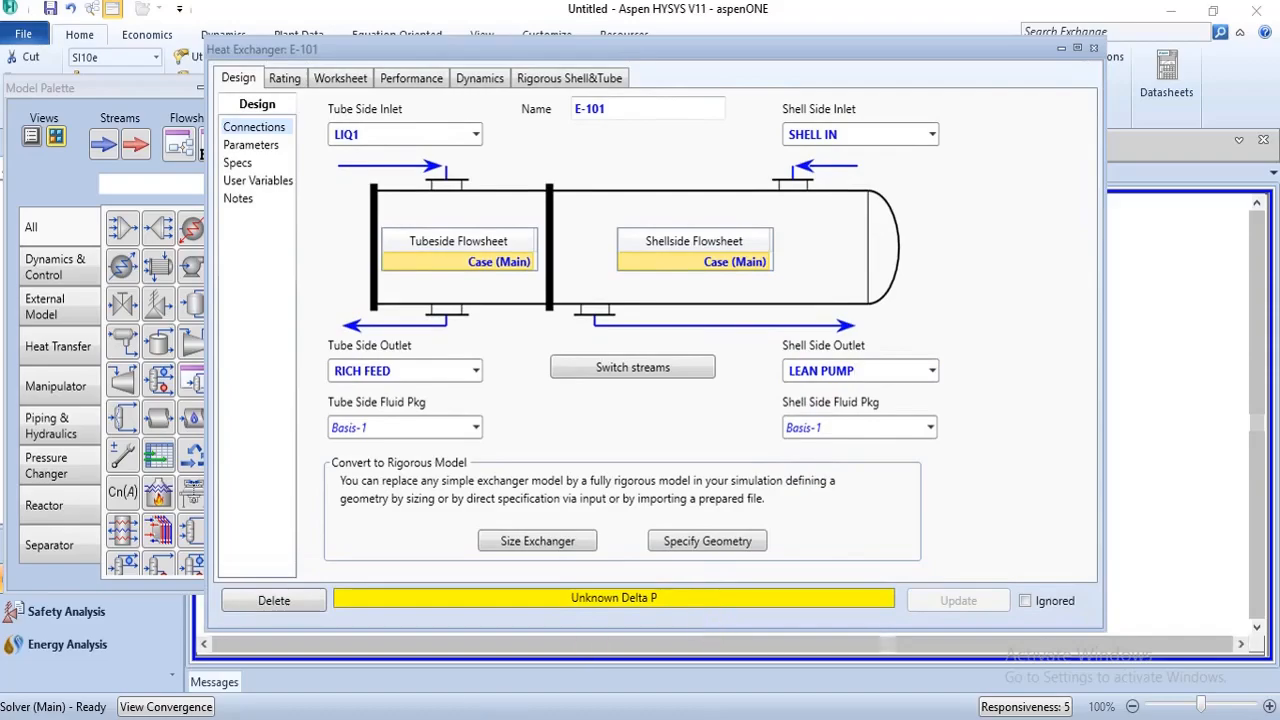
Look up the E-100 exchanger specification in CO2 ABSORPTION.pdf and set E-101's shell-side and tube-side pressure drops to 70 kPa each
key("alt+Tab")
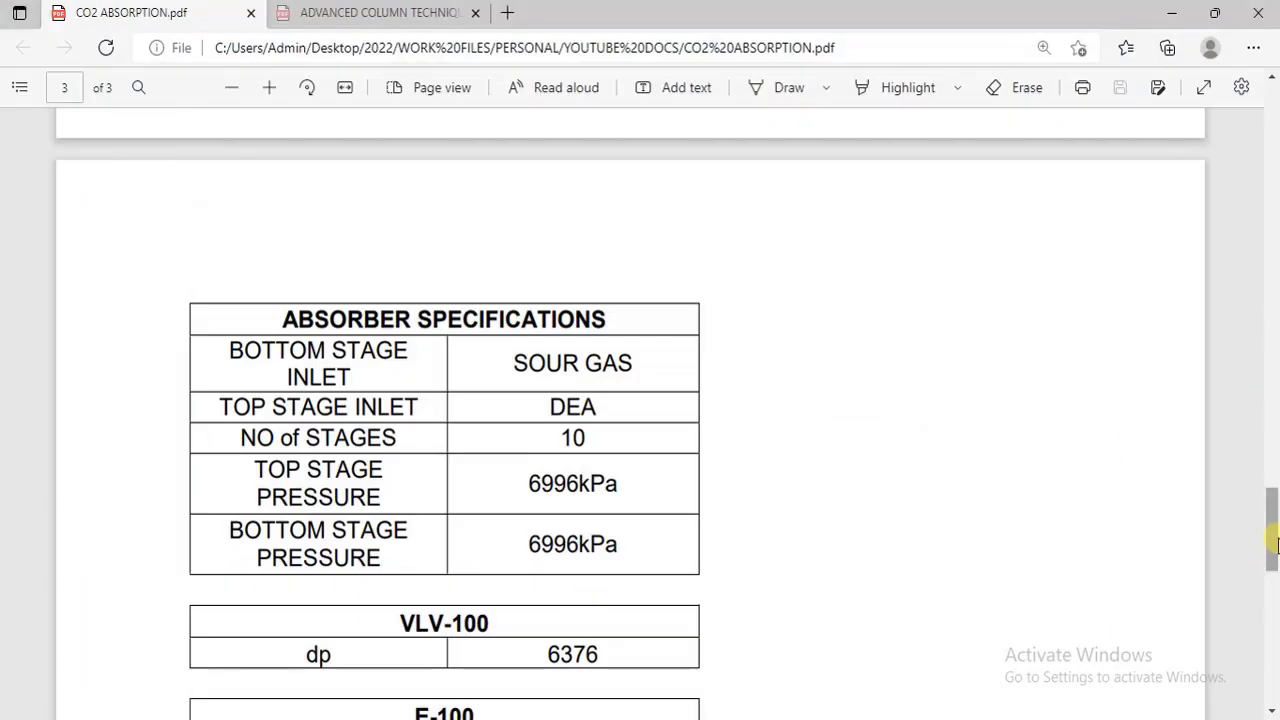
scroll(1277, 545, "down", 5)
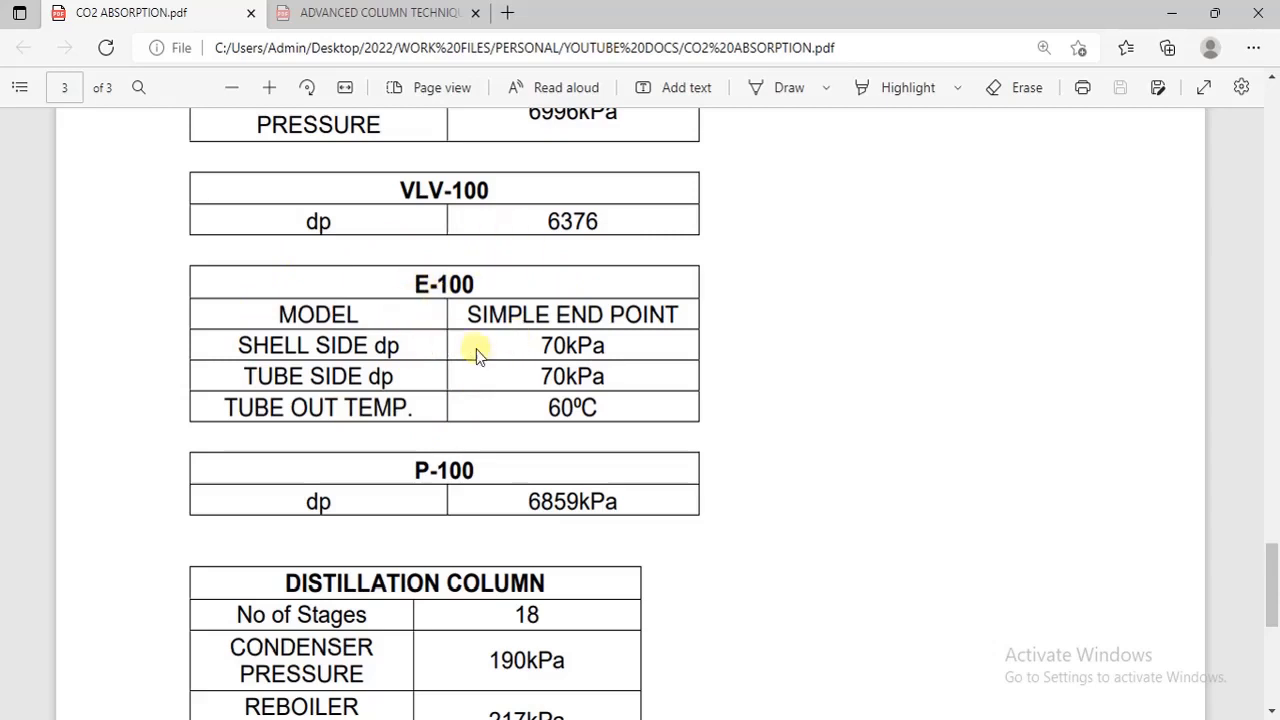
mouse_move(728, 719)
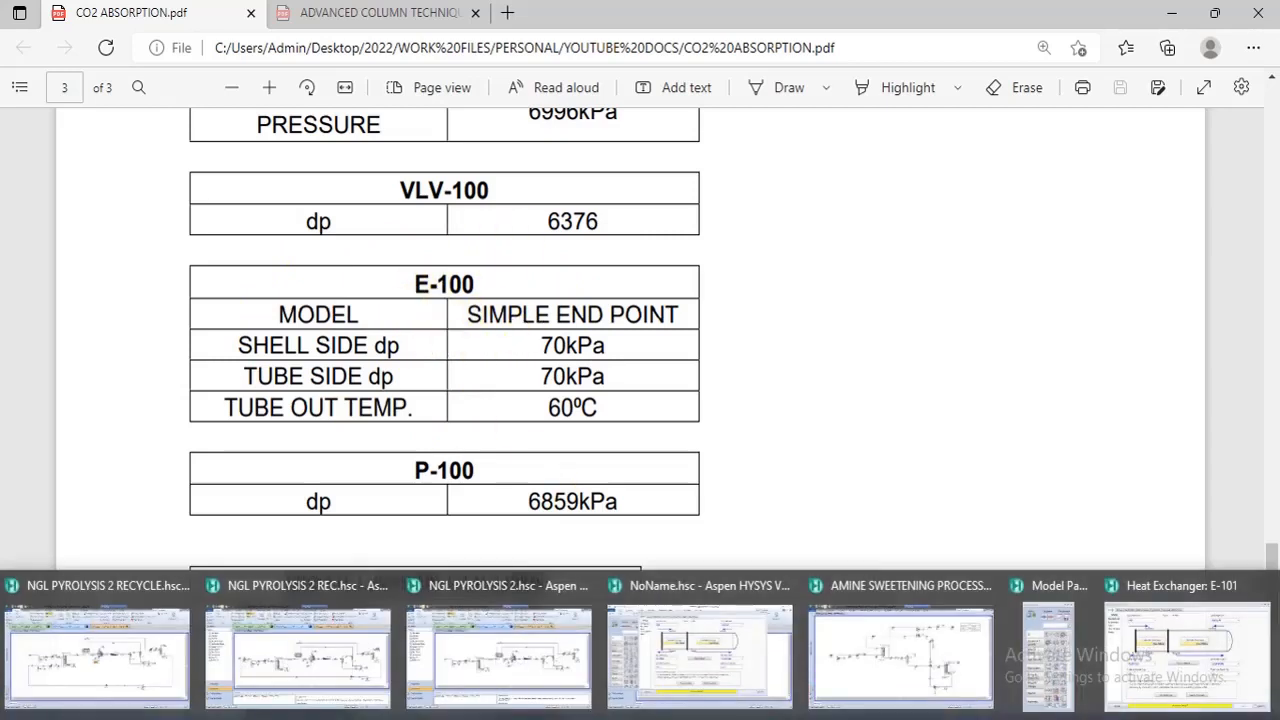
left_click(729, 631)
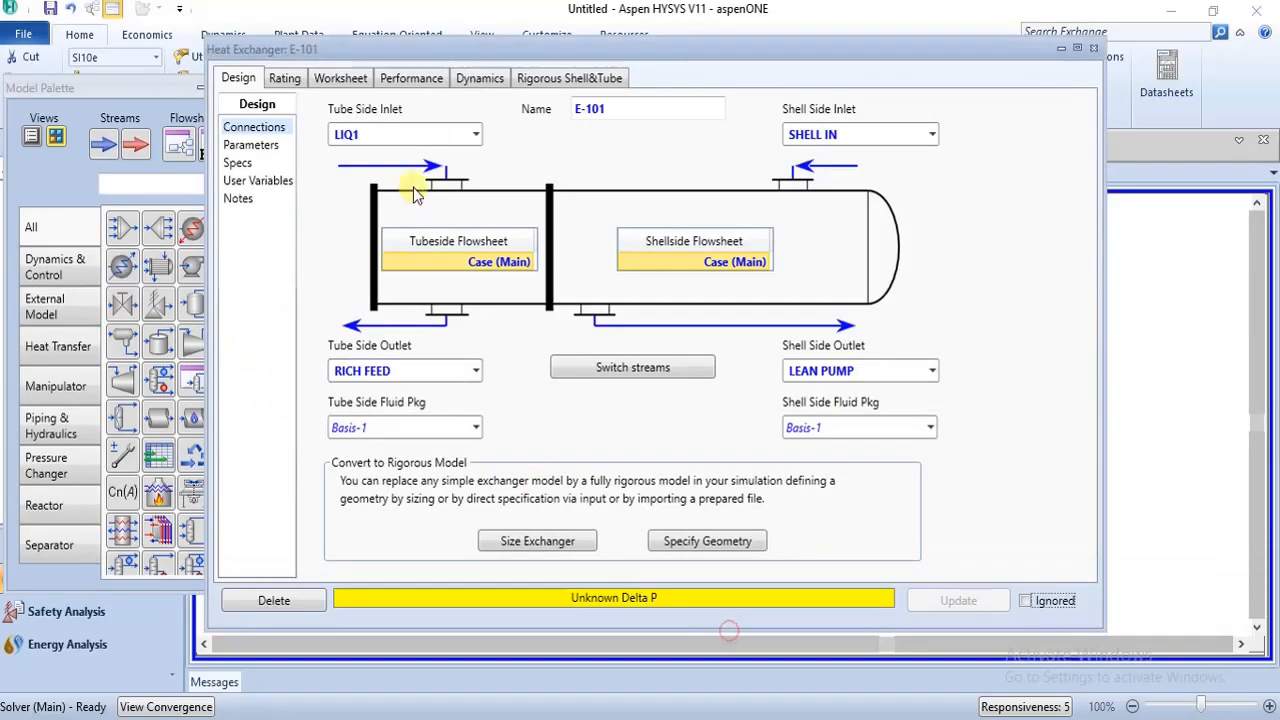
left_click(240, 147)
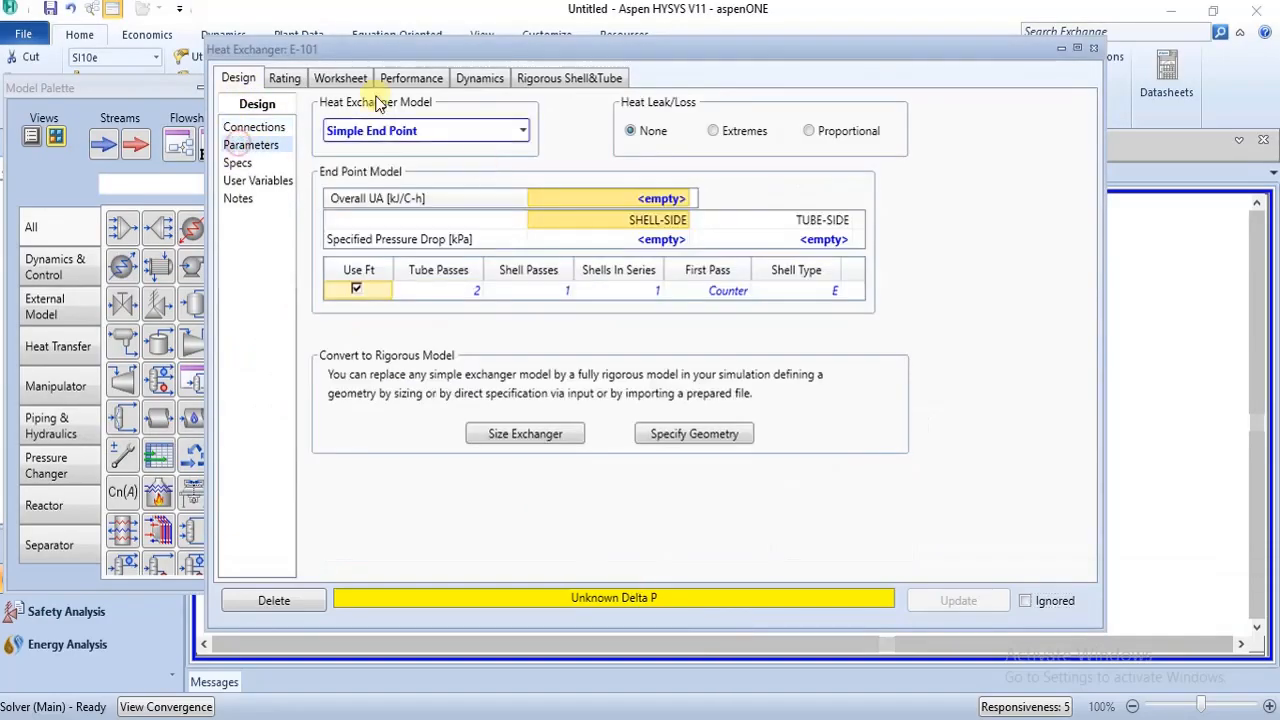
left_click(676, 242)
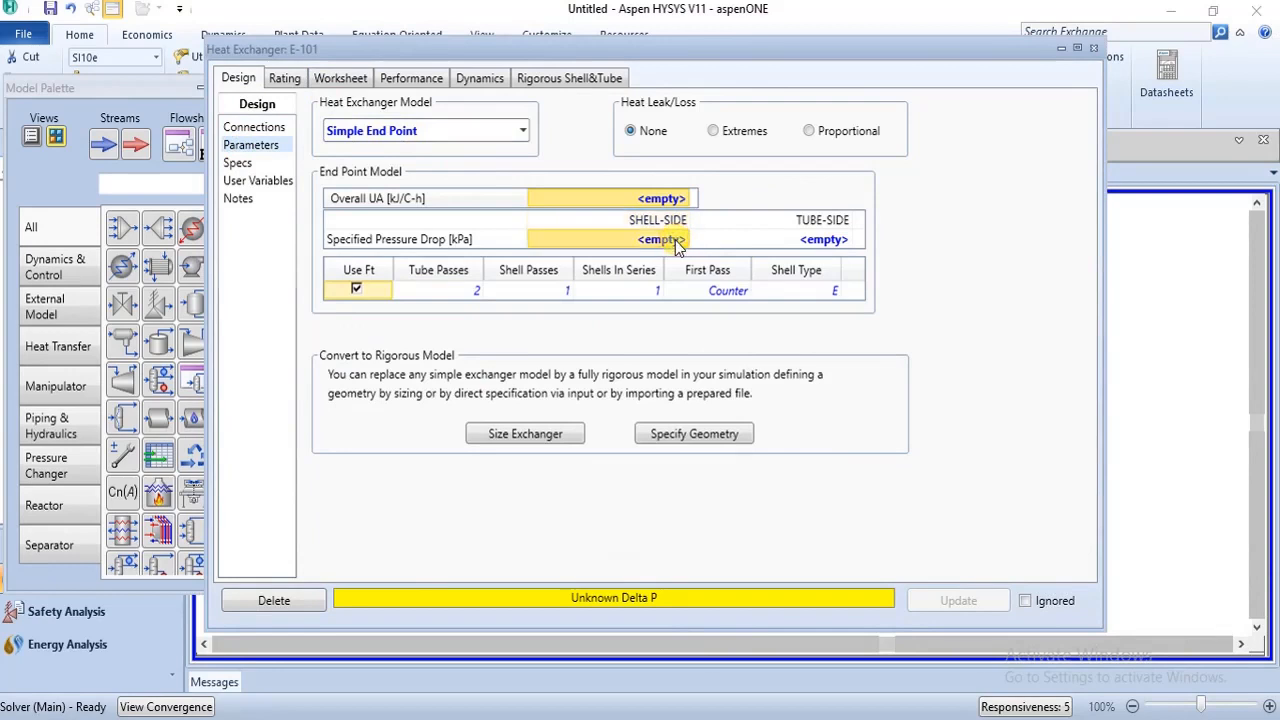
type("0")
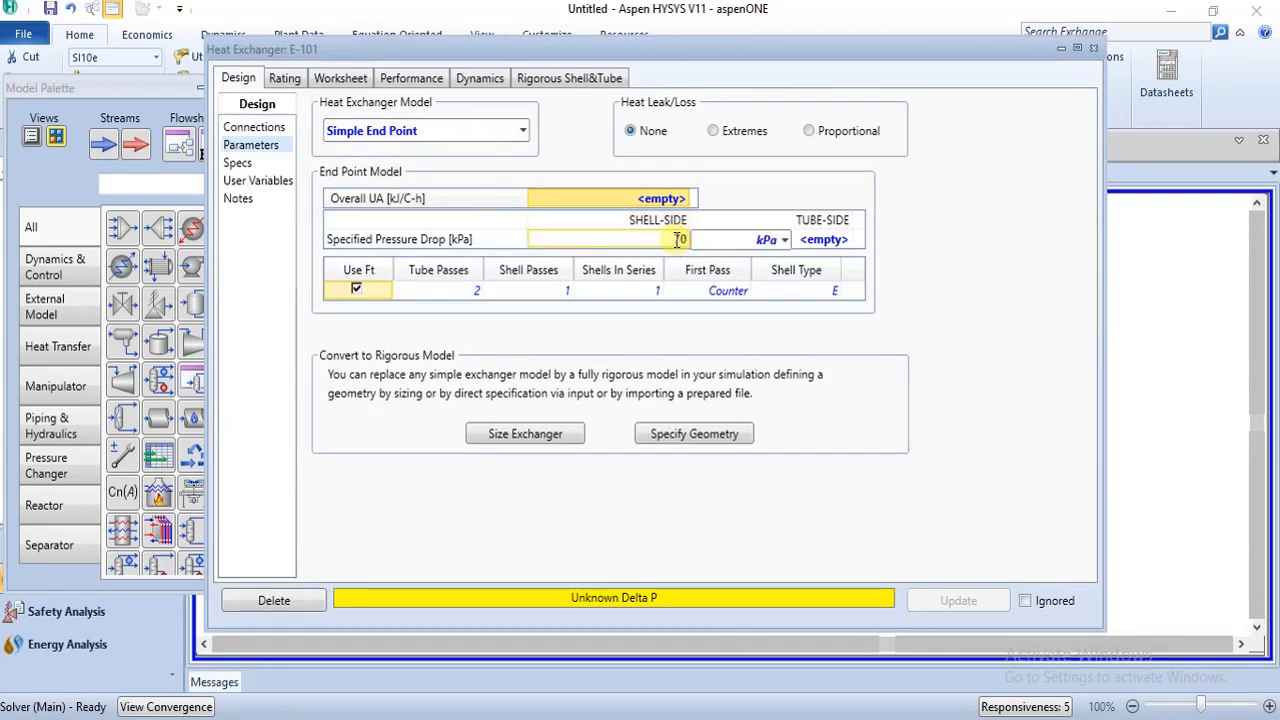
key("Return")
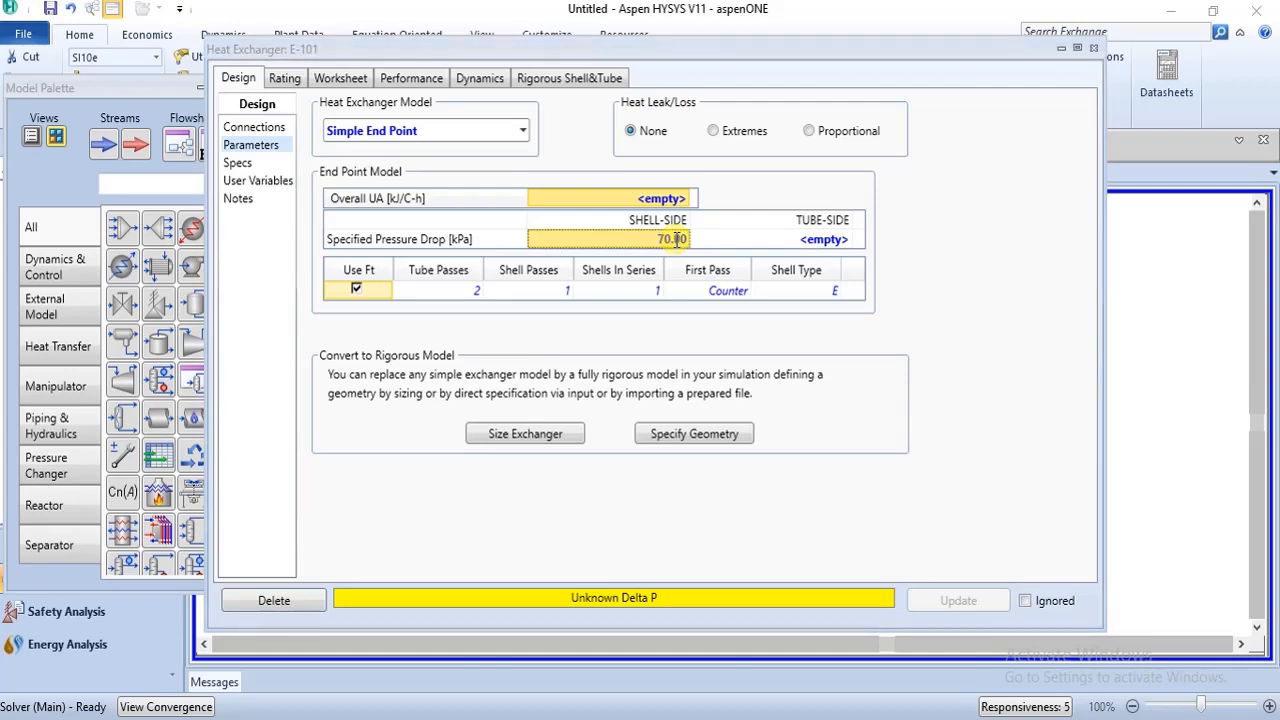
left_click(815, 242)
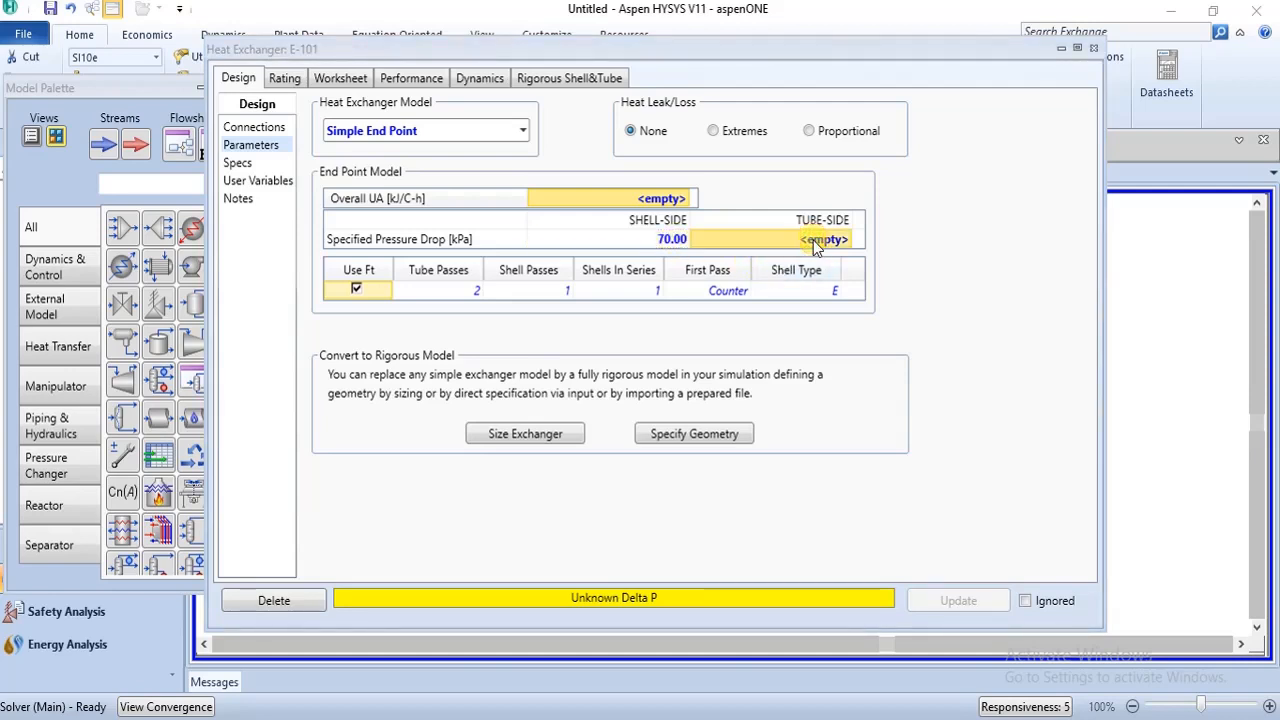
type("70")
key("Return")
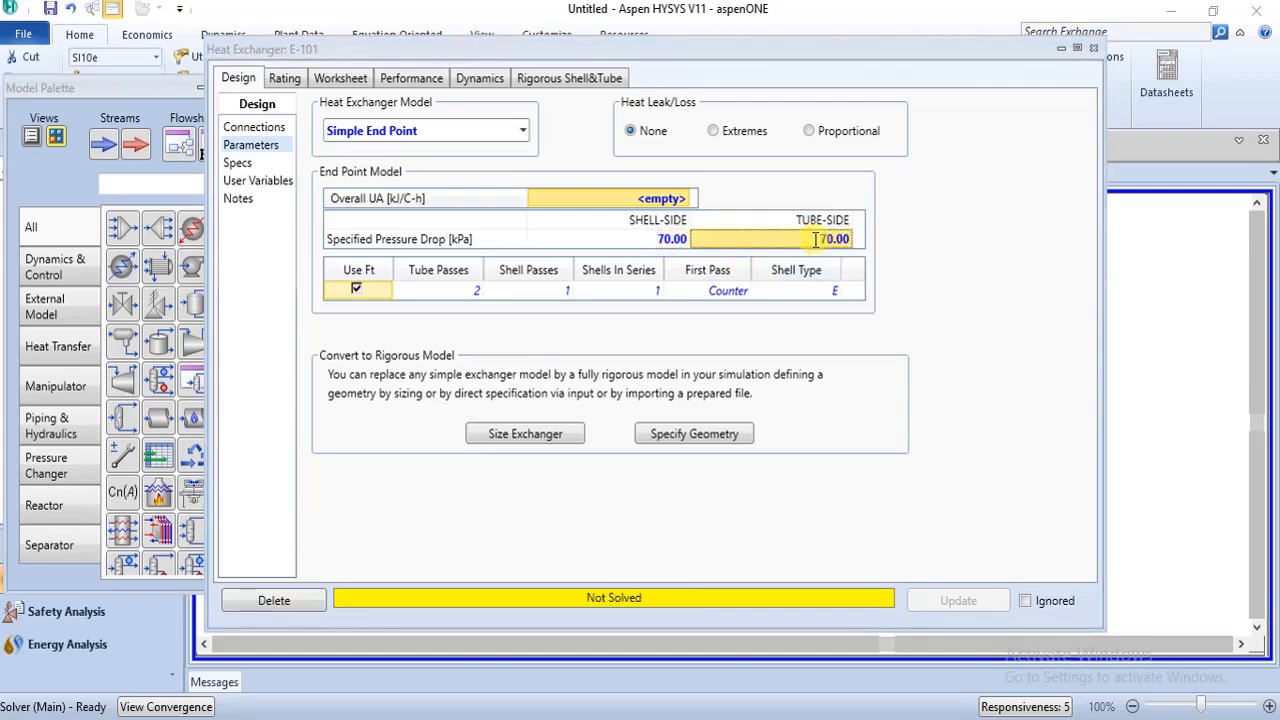
Recheck the tube outlet temperature in the PDF, set RICH FEED's temperature to 60 C in E-101's worksheet and close the exchanger window
left_click(350, 78)
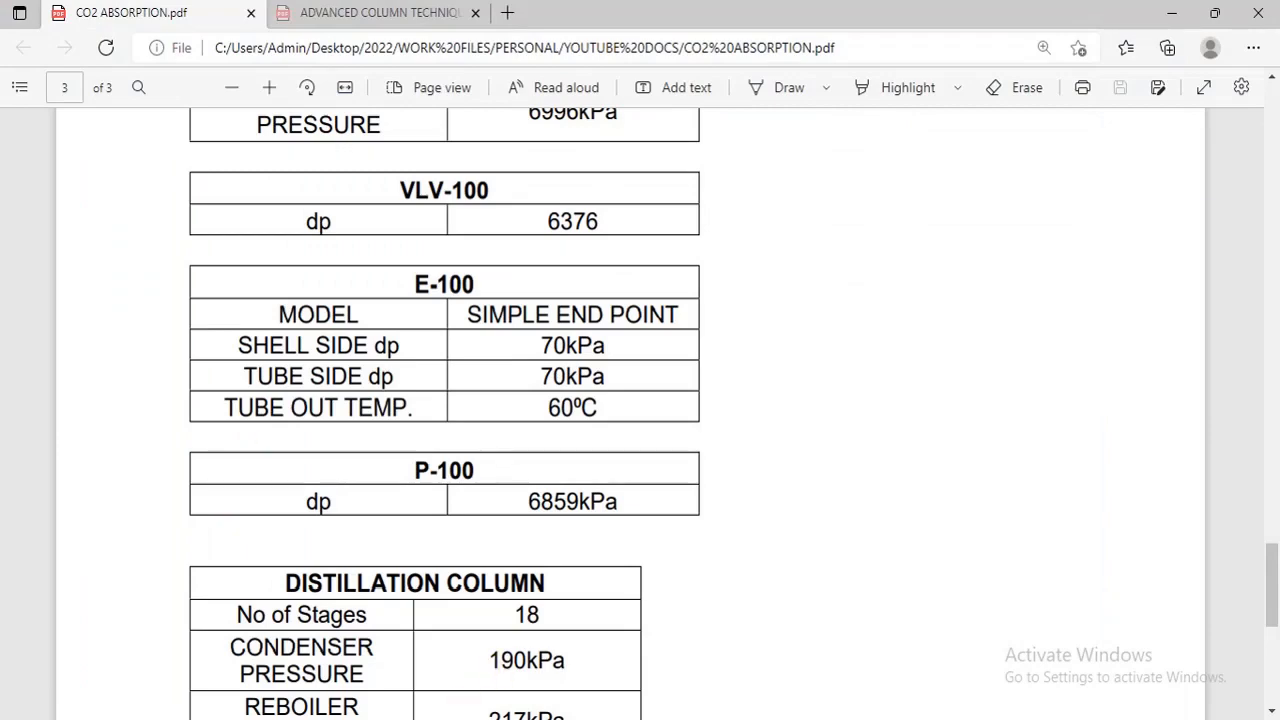
mouse_move(460, 708)
left_click(738, 680)
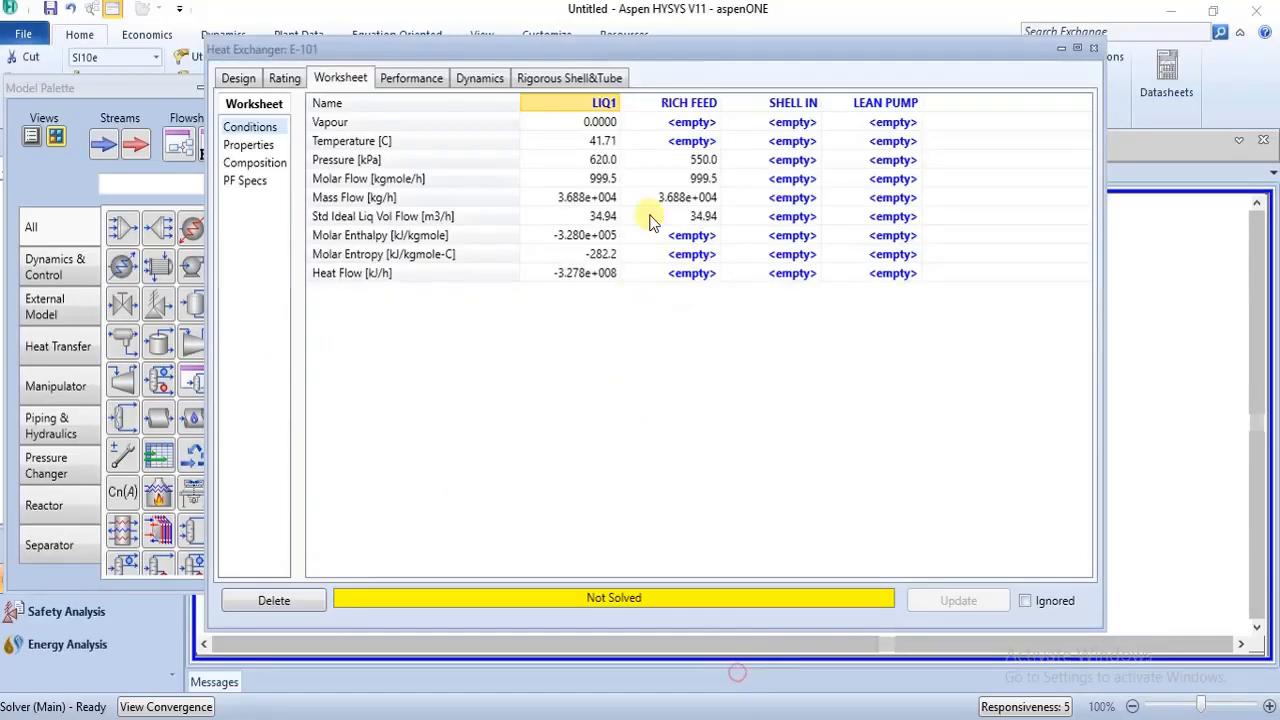
left_click(688, 144)
double_click(688, 144)
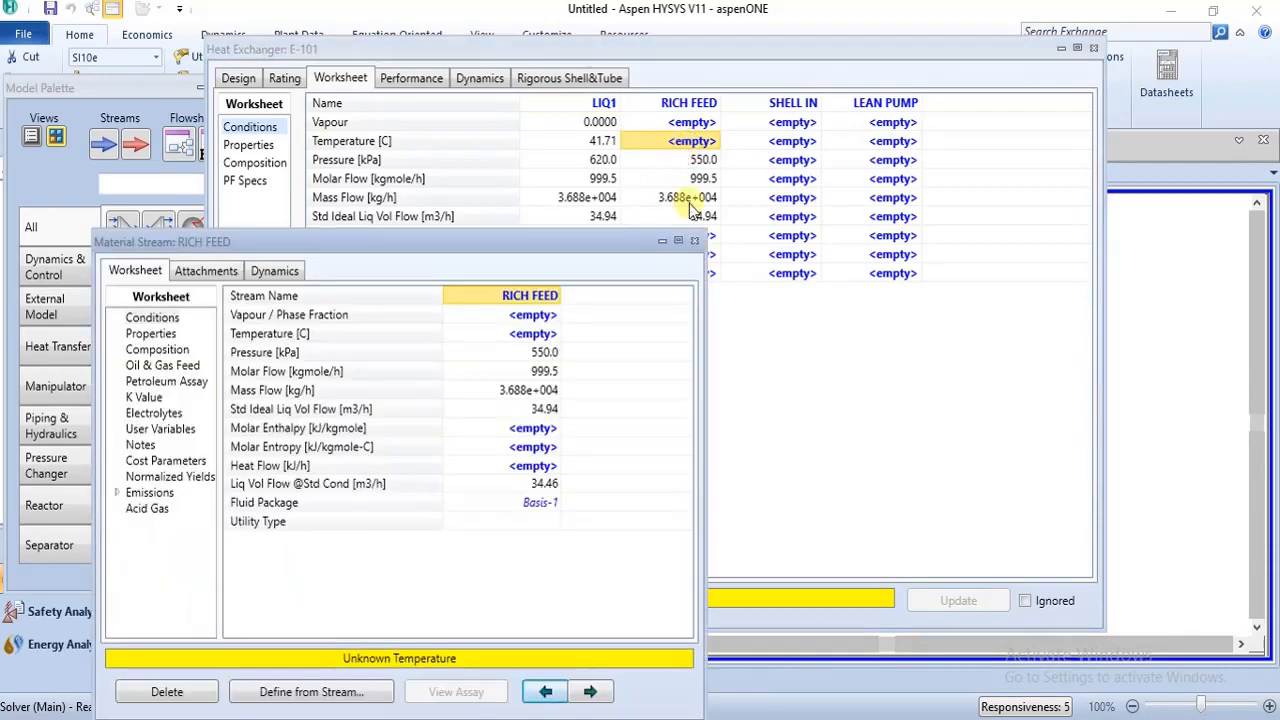
left_click(695, 241)
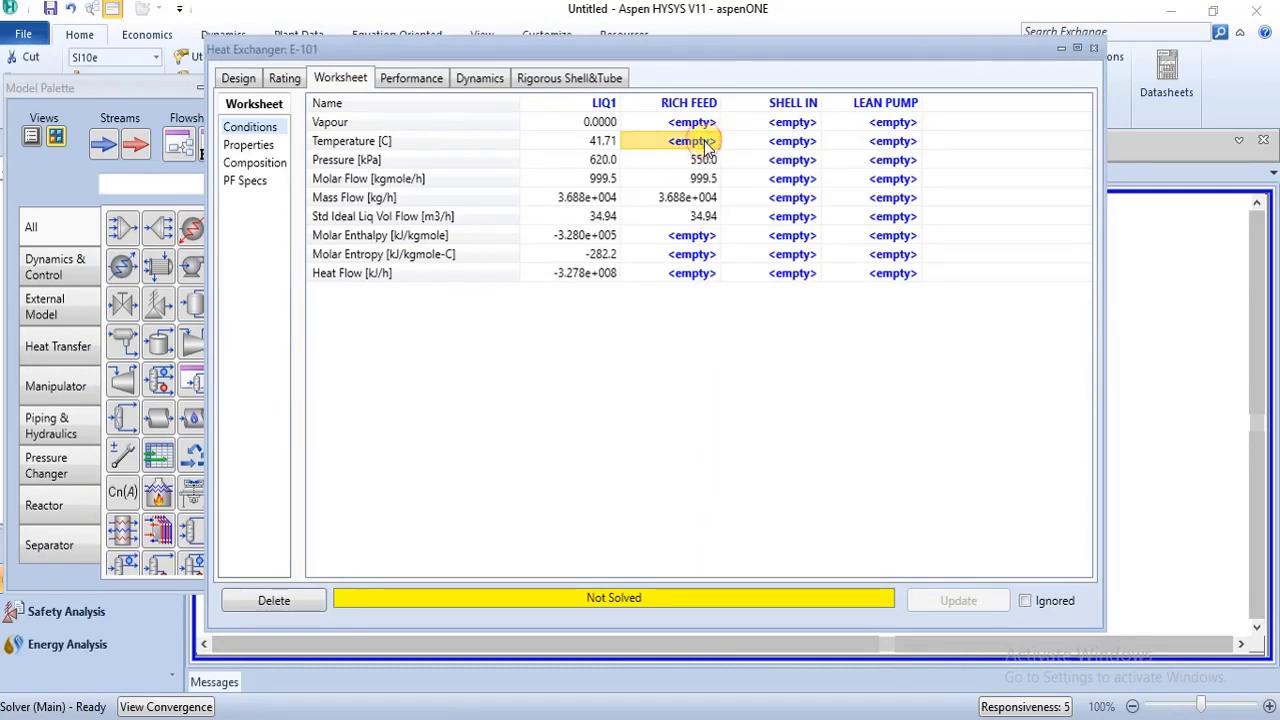
type("60")
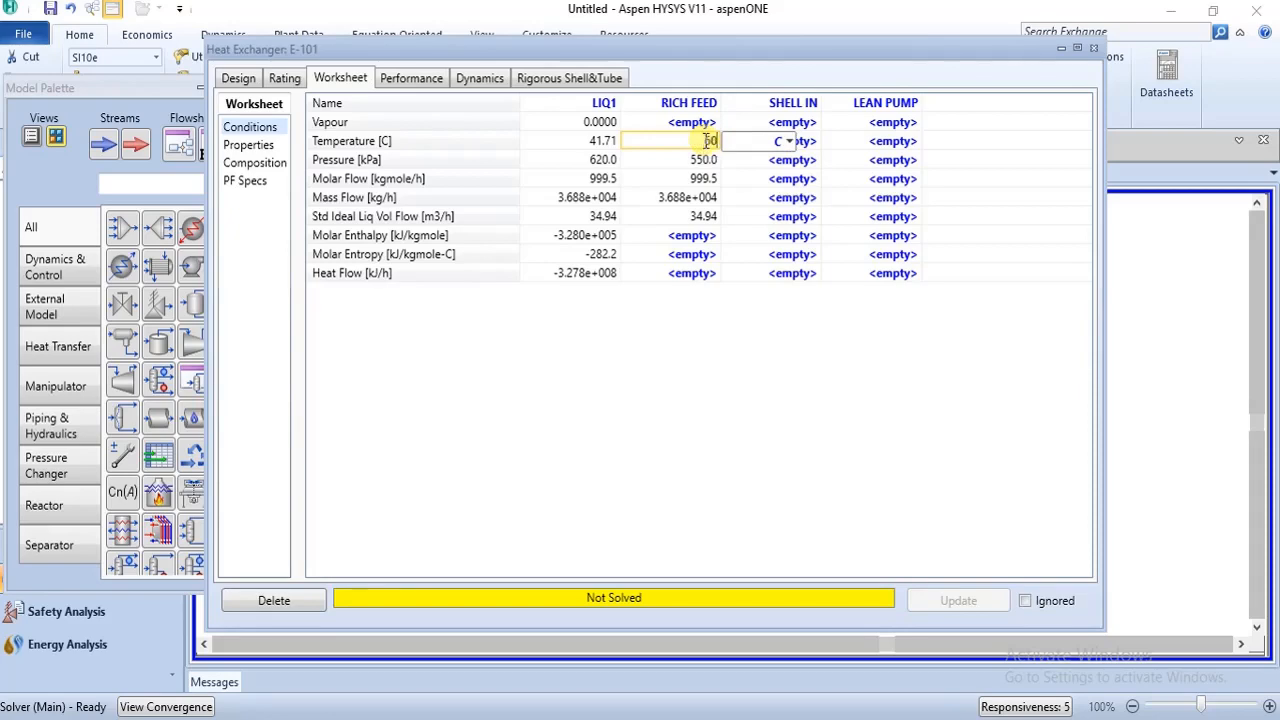
key("Return")
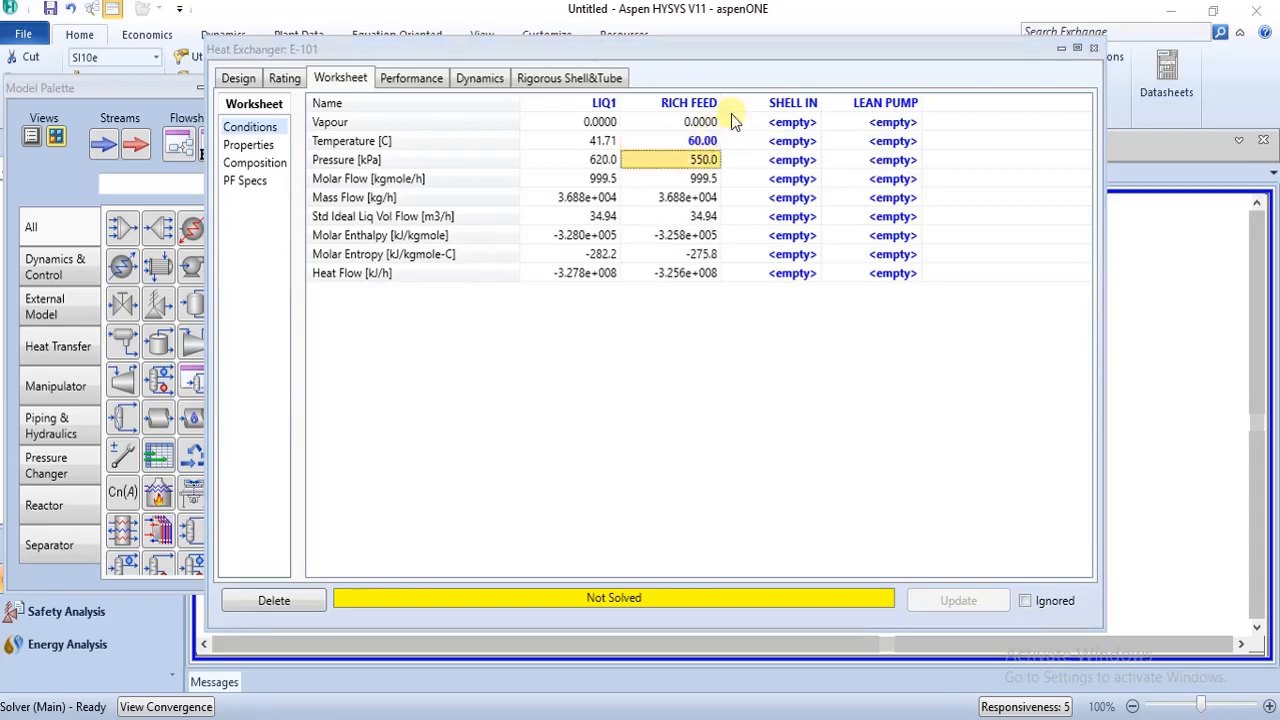
left_click(1094, 50)
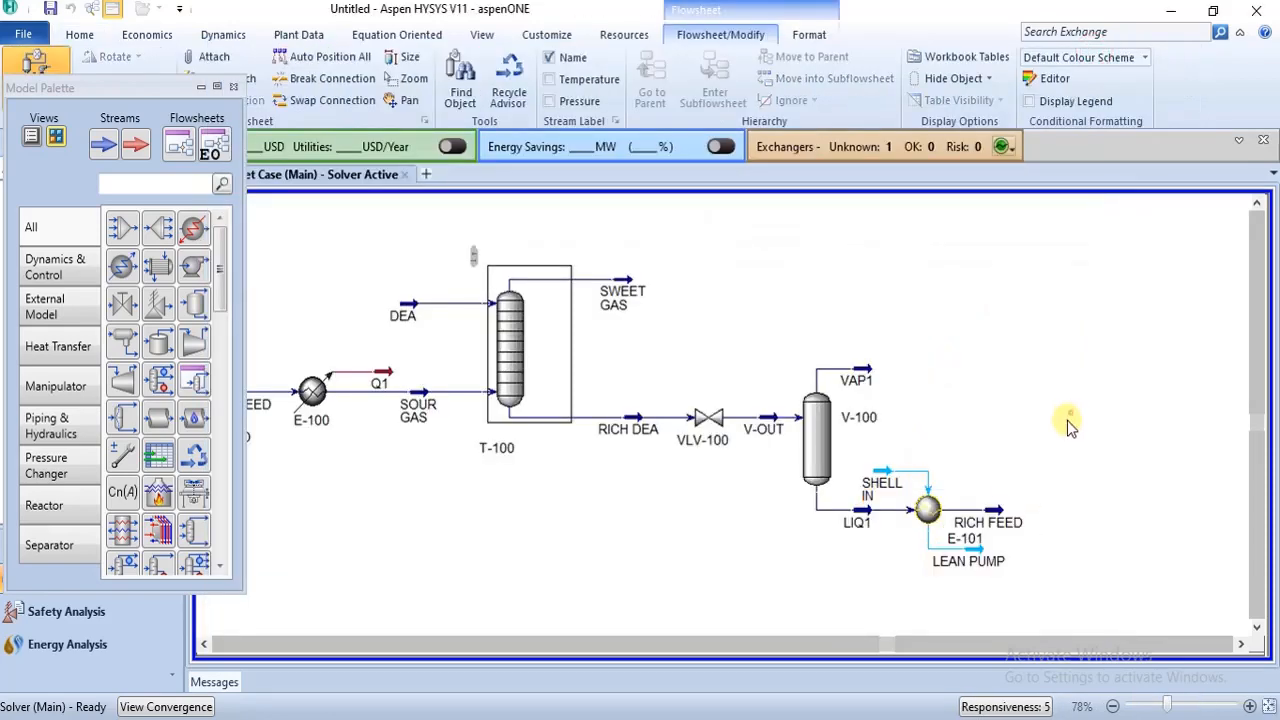
Spread out the streams around E-101, moving RICH FEED farther right, LEAN PUMP lower, and SHELL IN up and to the right
left_click_drag(1001, 514, 1038, 512)
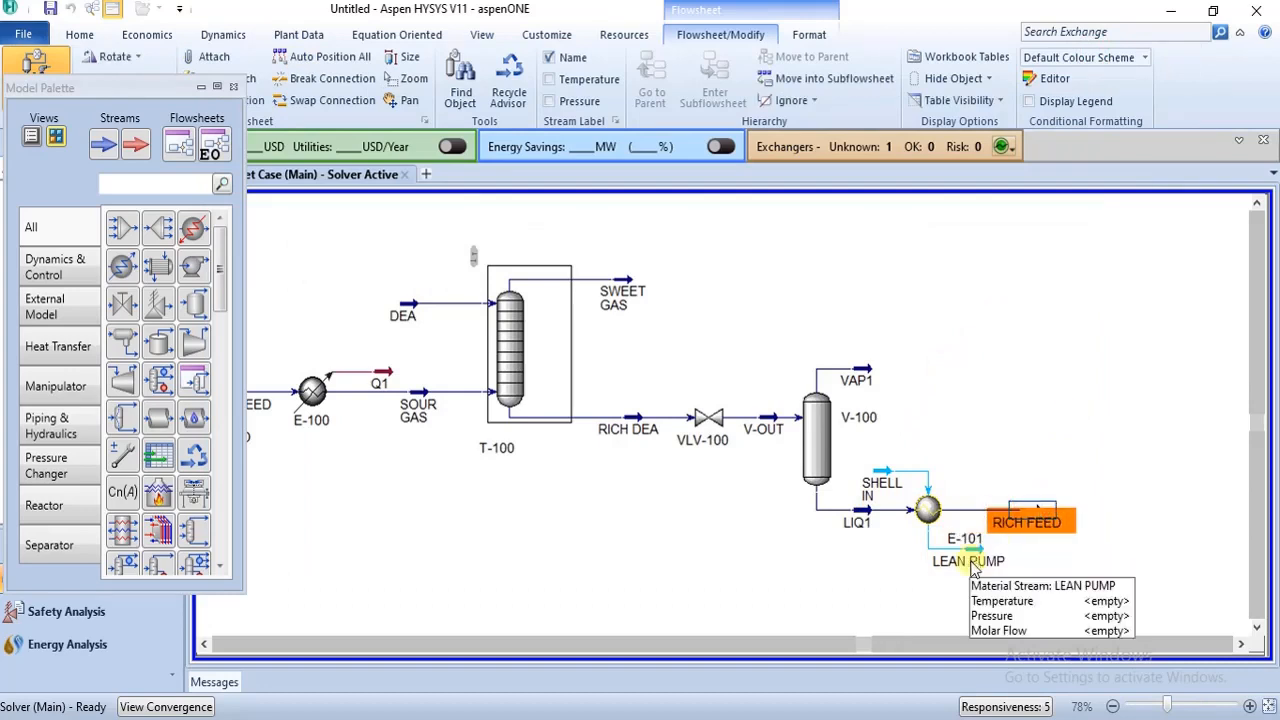
left_click_drag(974, 552, 974, 576)
left_click(882, 486)
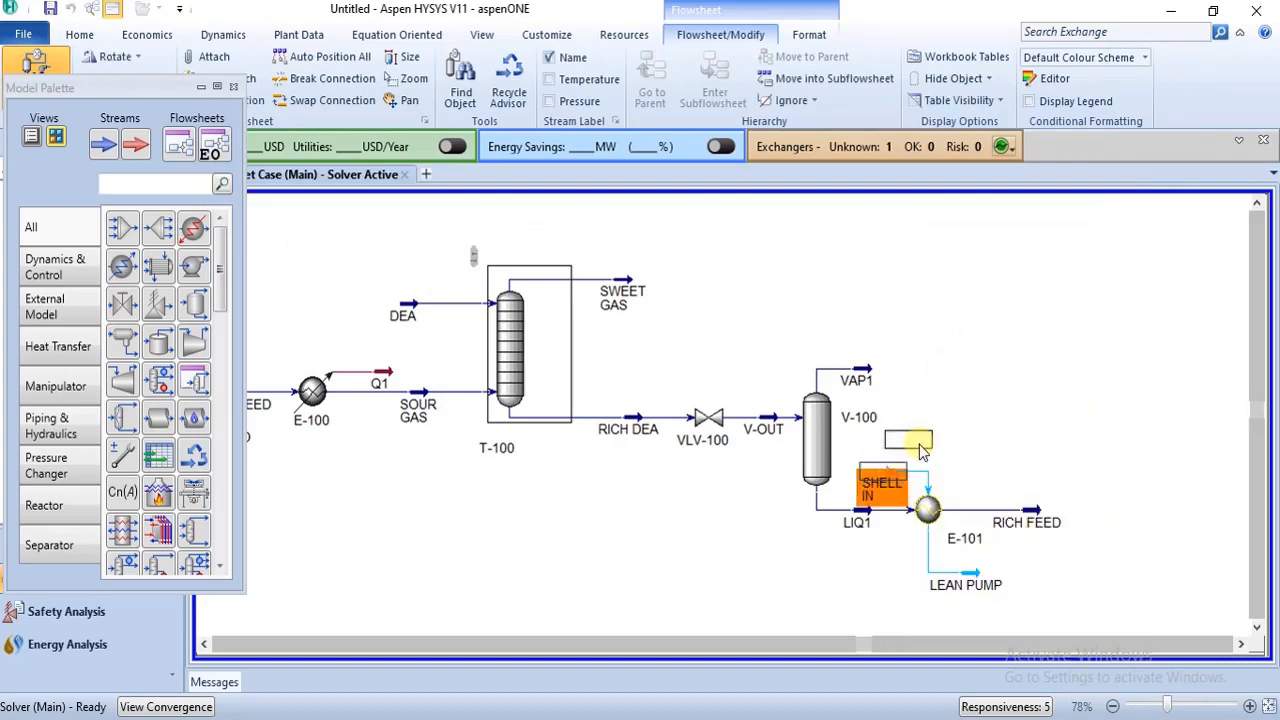
left_click_drag(882, 486, 908, 452)
left_click(966, 455)
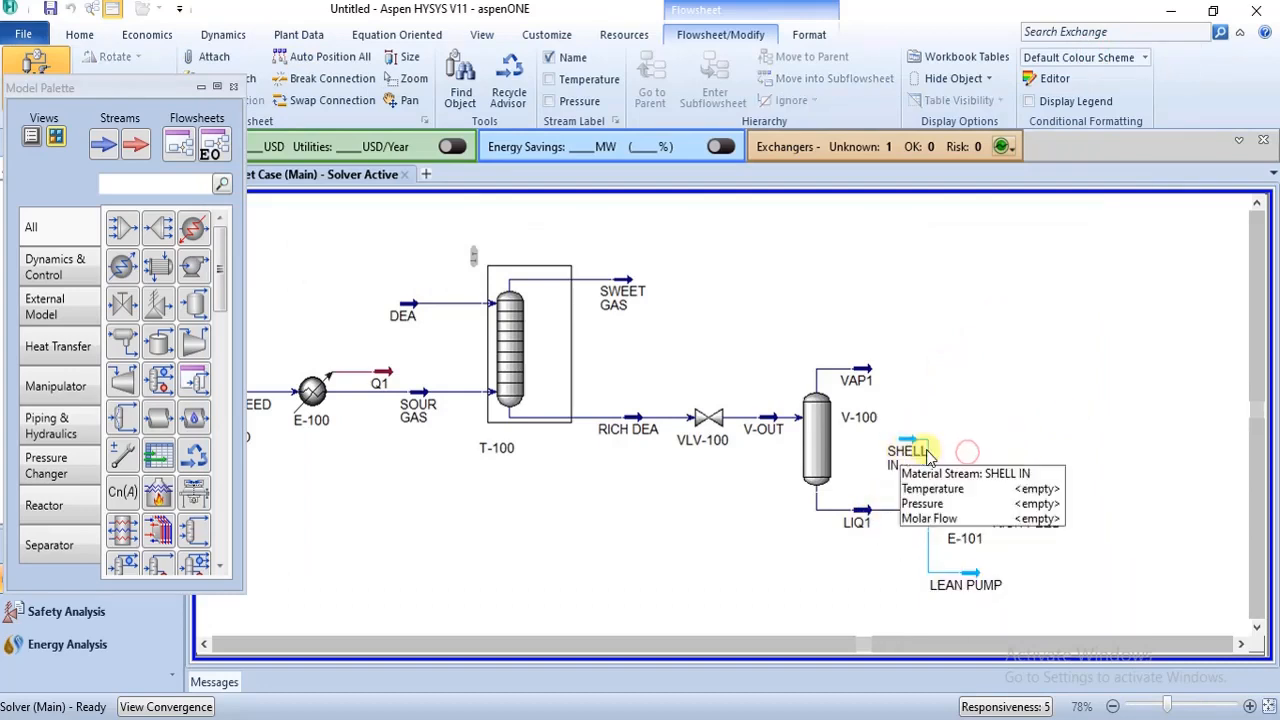
mouse_move(928, 512)
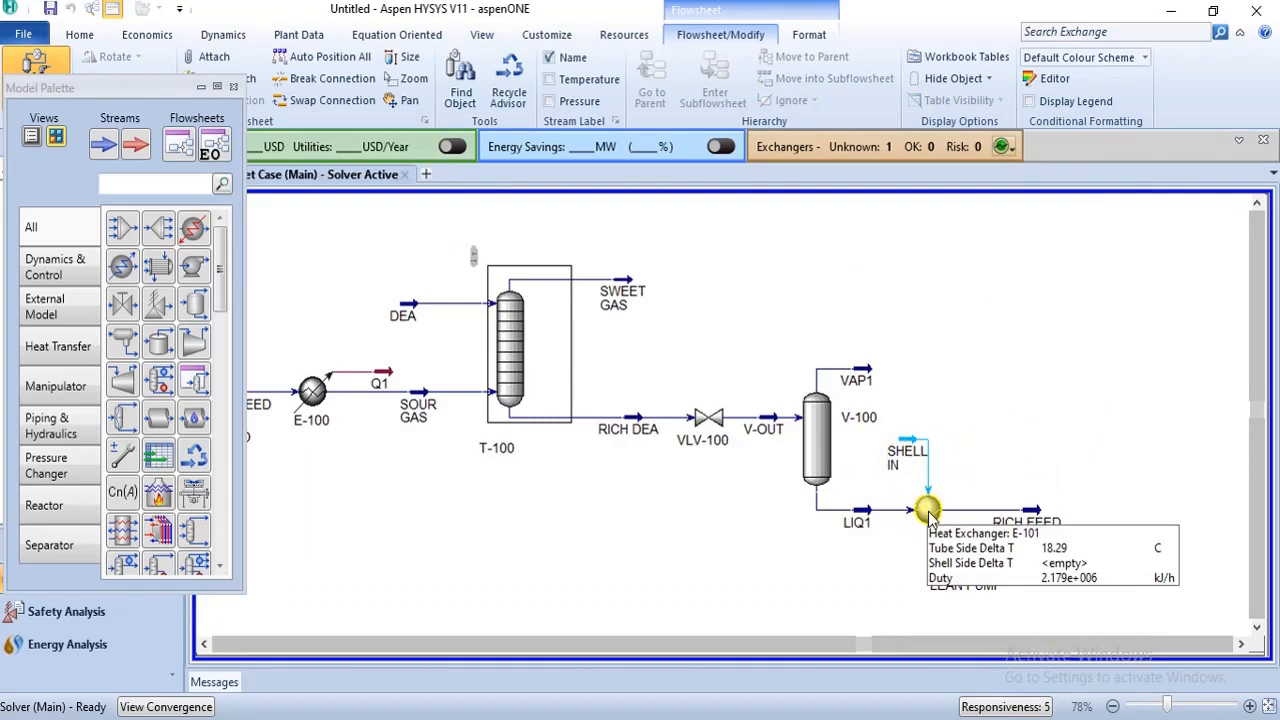
mouse_move(929, 466)
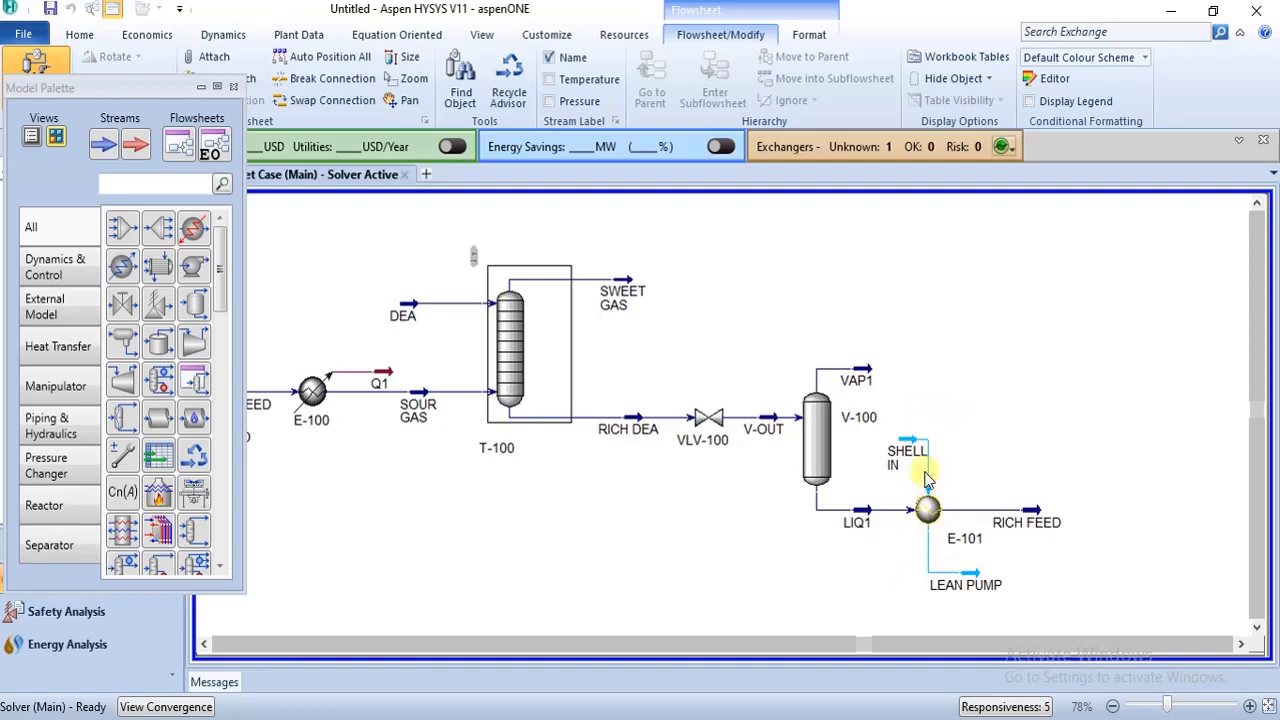
mouse_move(950, 540)
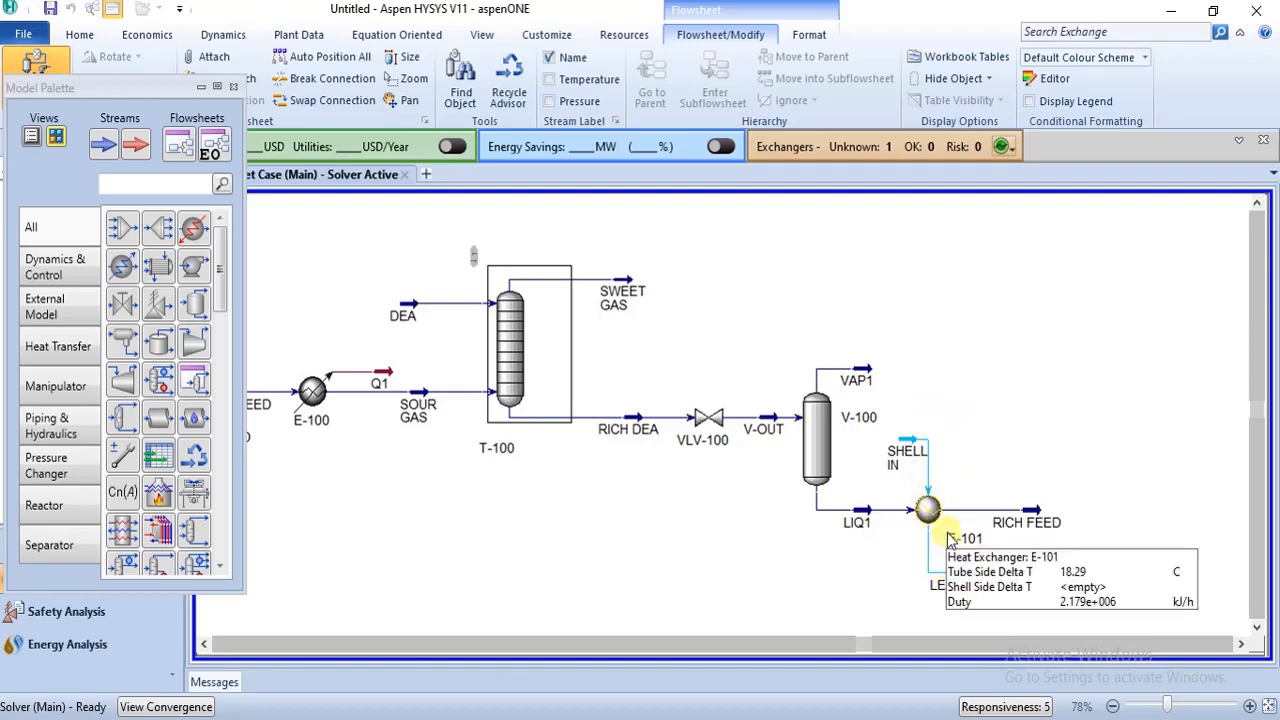